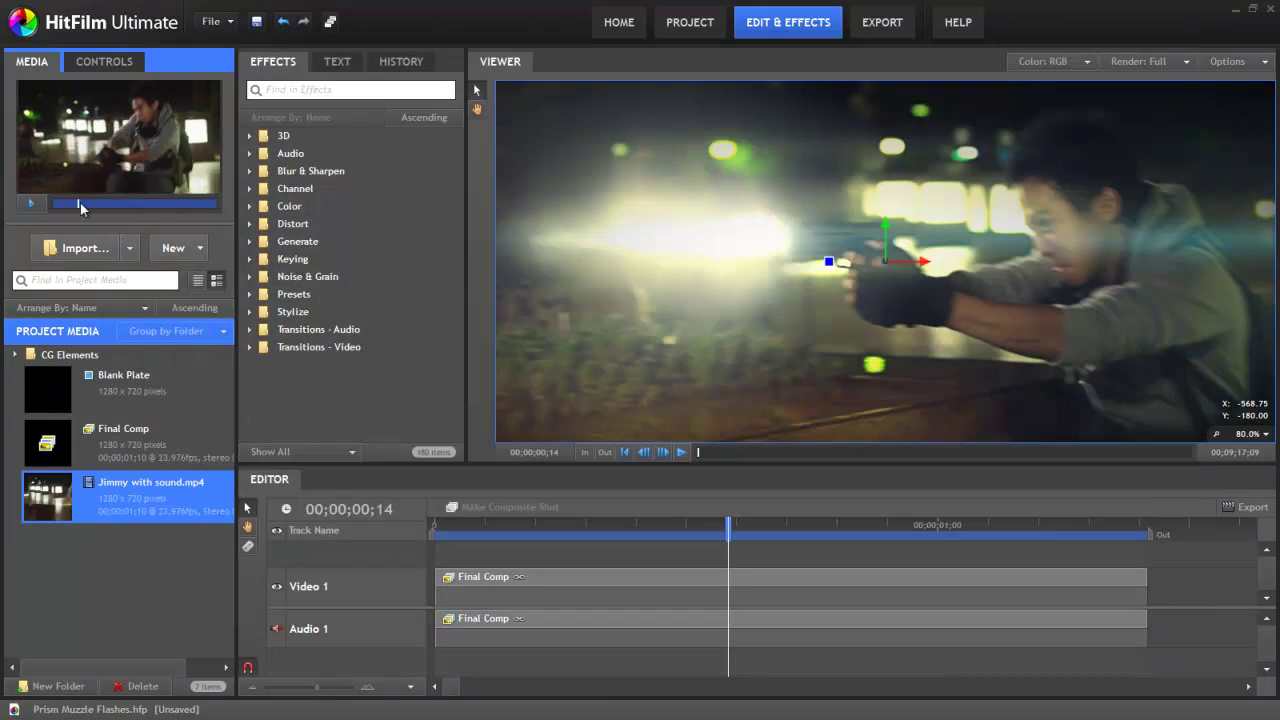
# Step: Play and scrub through the finished Prism Jimmy Example muzzle-flash clip in Windows Media Player
pyautogui.moveTo(88, 207)
pyautogui.mouseDown()
pyautogui.moveTo(108, 208)
pyautogui.moveTo(83, 207)
pyautogui.mouseUp()
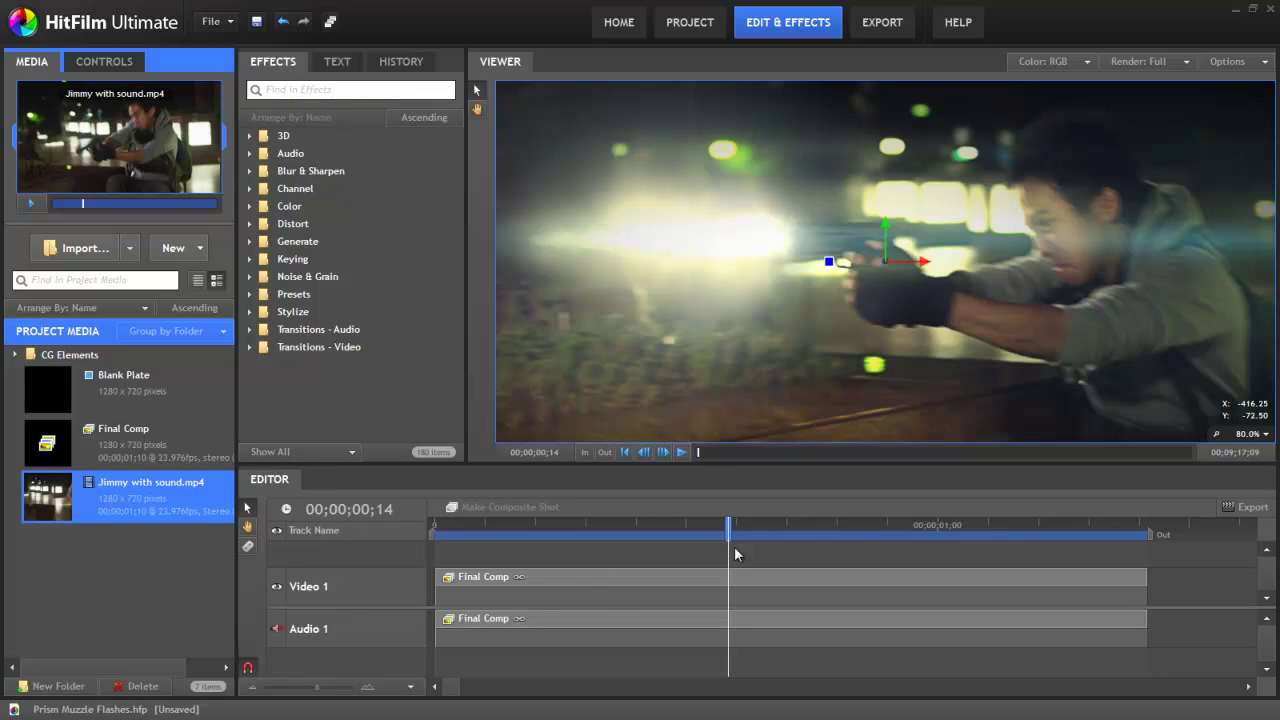
# Step: Open Final Comp, move to the gunfire frame, and reveal the Ambient Flare layer across the shot
pyautogui.doubleClick(483, 583)
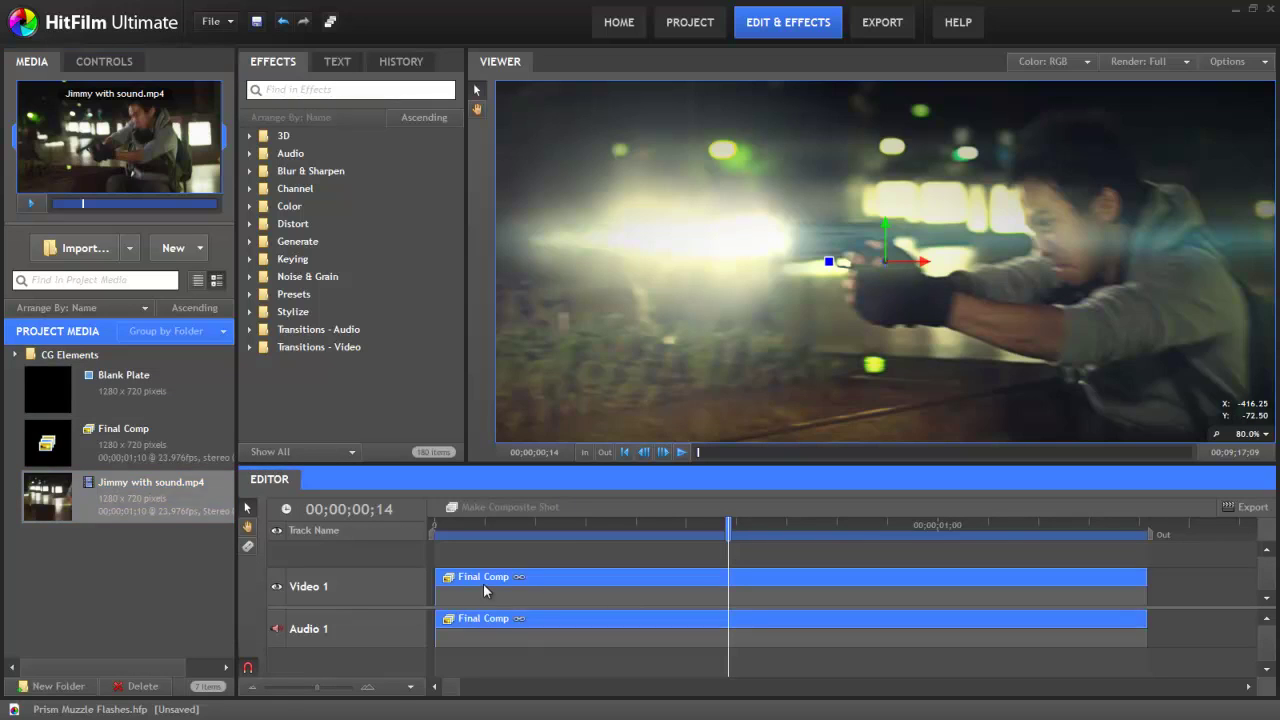
pyautogui.moveTo(833, 447); pyautogui.dragTo(992, 483)
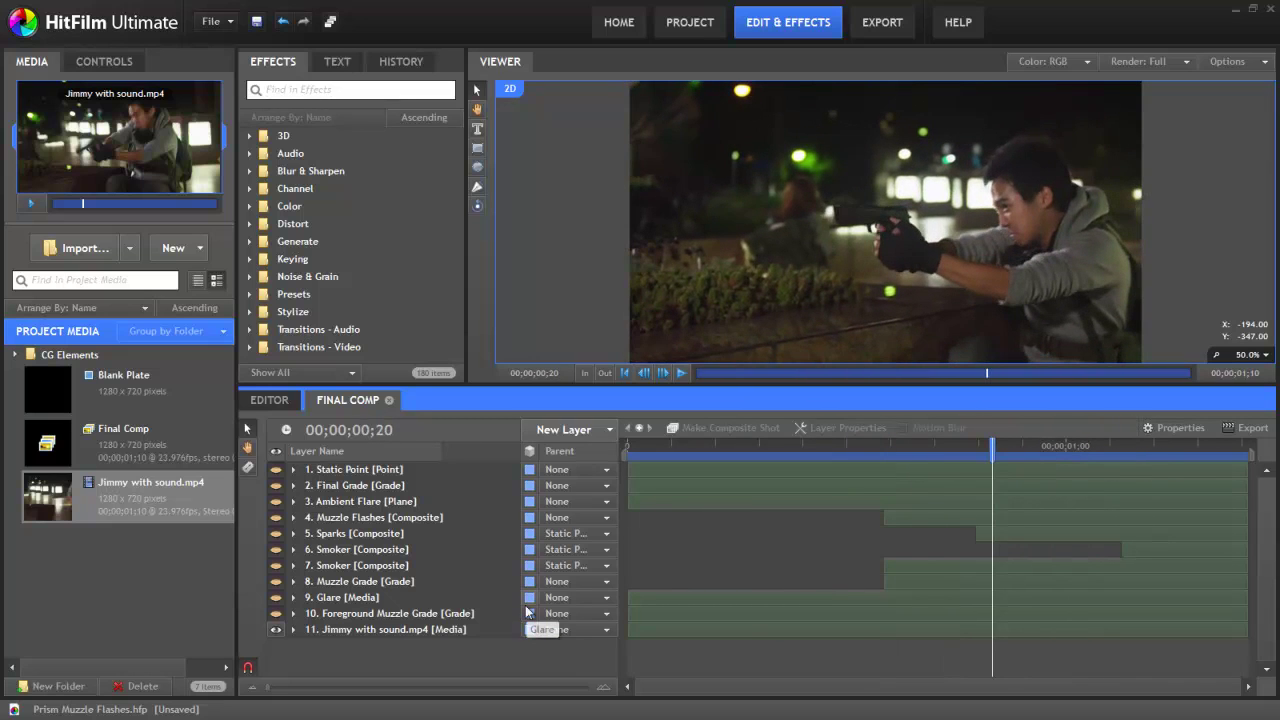
pyautogui.click(276, 502)
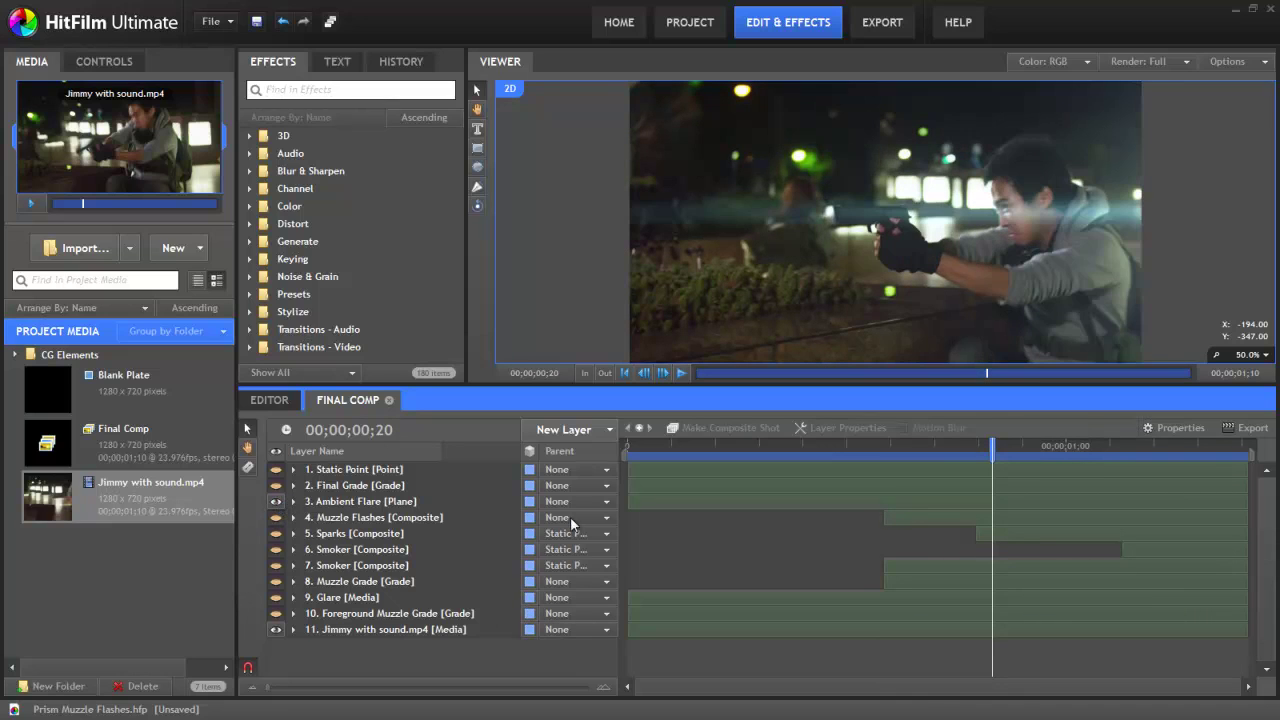
pyautogui.moveTo(673, 455); pyautogui.dragTo(1102, 466)
pyautogui.moveTo(971, 466); pyautogui.dragTo(784, 453)
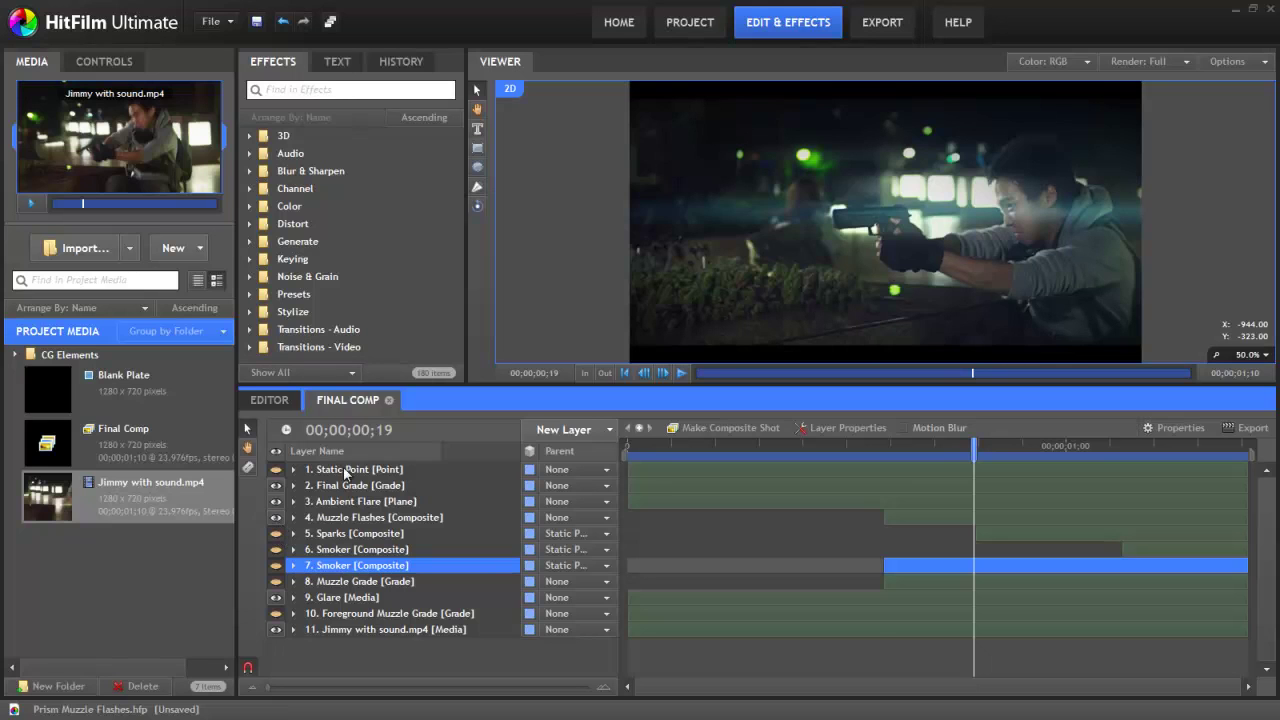
# Step: At frame 14, enable layer 10 Foreground Muzzle Grade and check the next few frames
pyautogui.moveTo(882, 458); pyautogui.dragTo(955, 470)
pyautogui.press('Left')
pyautogui.press('Left')
pyautogui.press('Left')
pyautogui.press('Left')
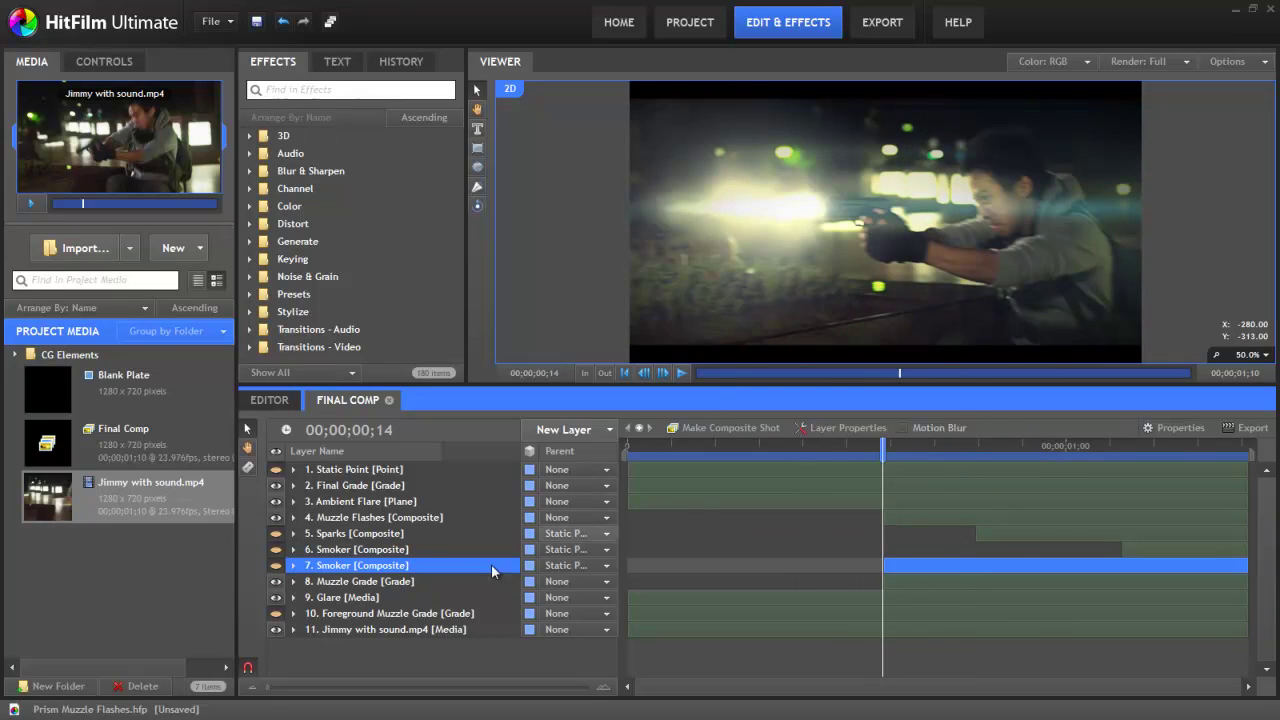
pyautogui.click(277, 616)
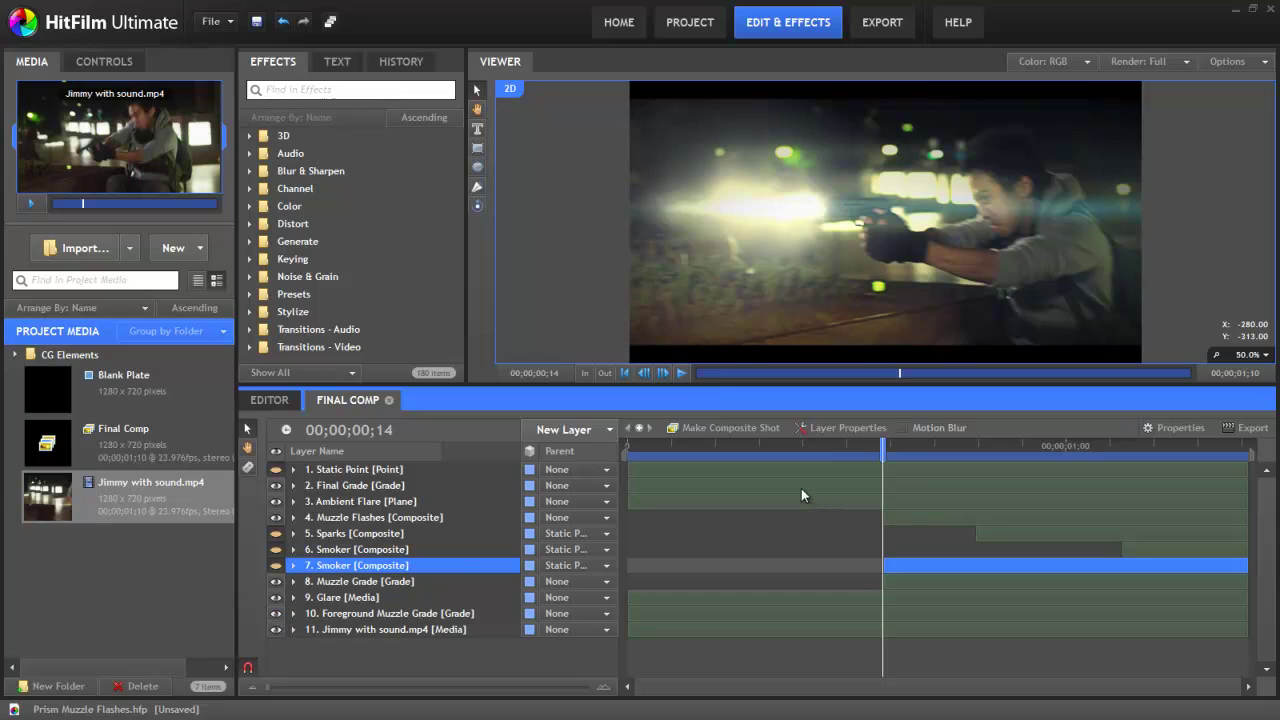
pyautogui.moveTo(872, 448)
pyautogui.mouseDown()
pyautogui.moveTo(990, 455)
pyautogui.moveTo(873, 457)
pyautogui.moveTo(884, 459)
pyautogui.mouseUp()
pyautogui.moveTo(888, 445); pyautogui.dragTo(940, 478)
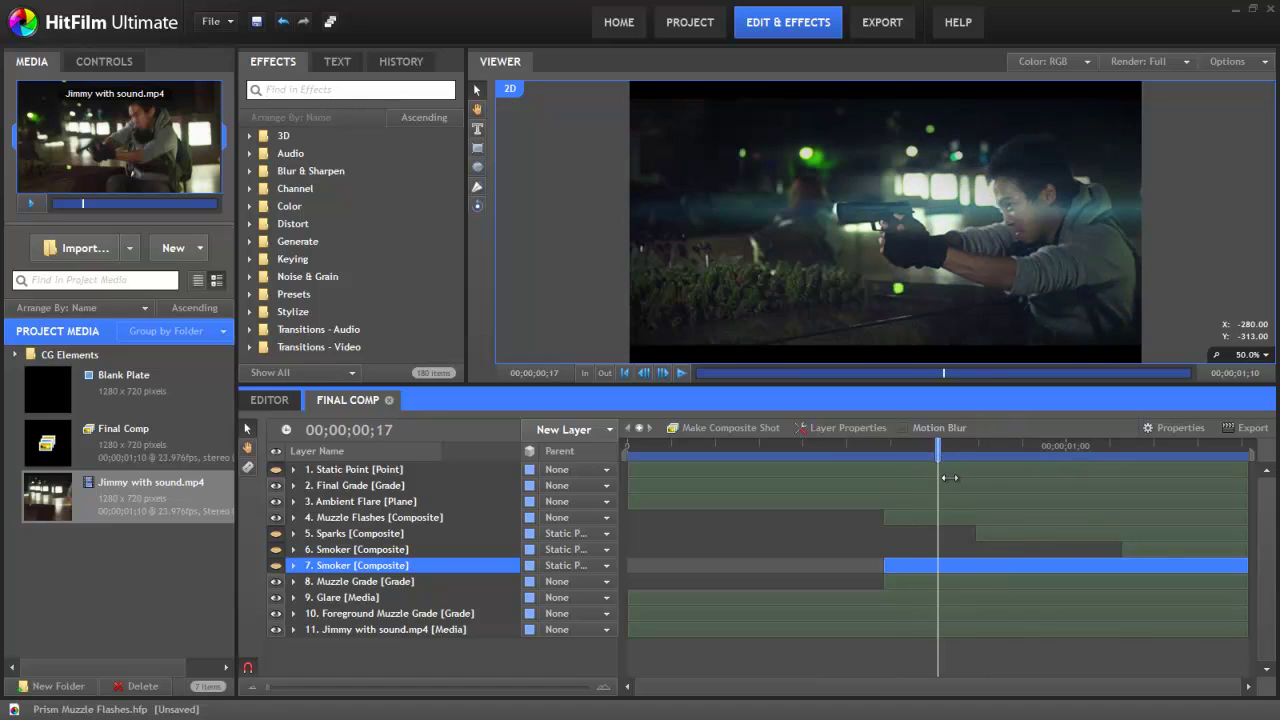
# Step: Show the Smoker layers and scrub forward to watch the smoke puff drift from the muzzle
pyautogui.click(279, 565)
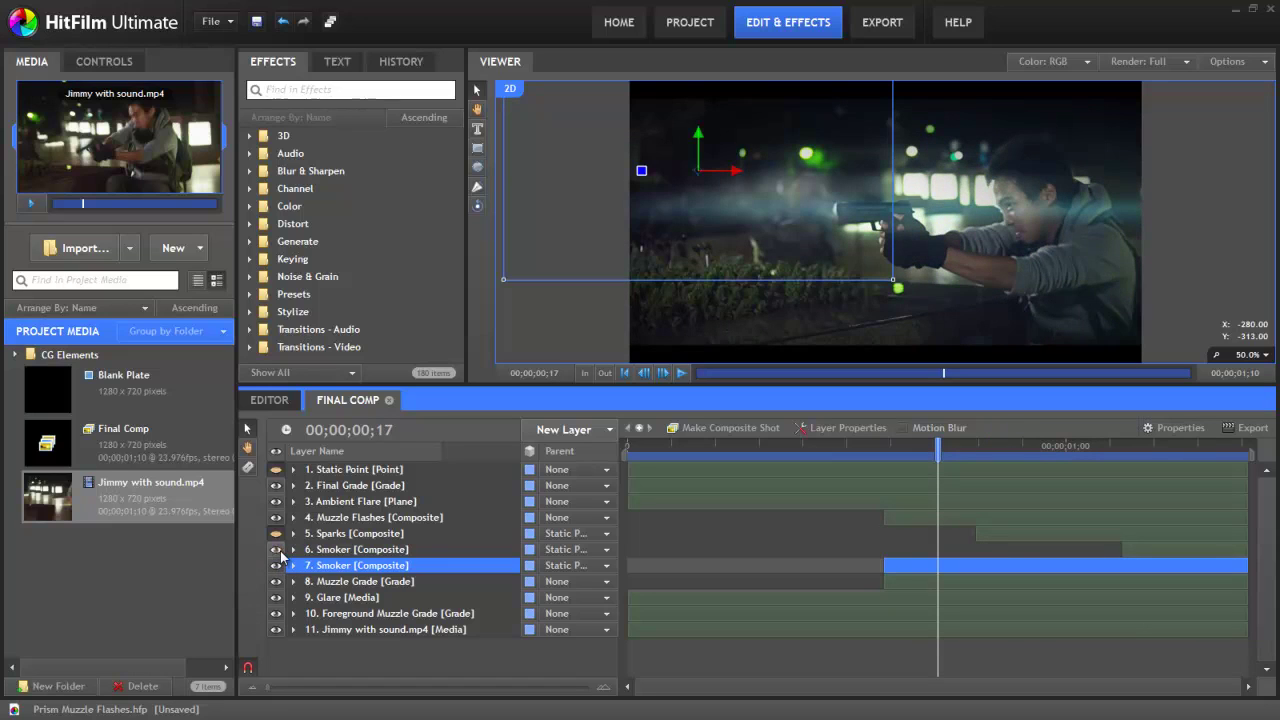
pyautogui.moveTo(909, 452); pyautogui.dragTo(991, 479)
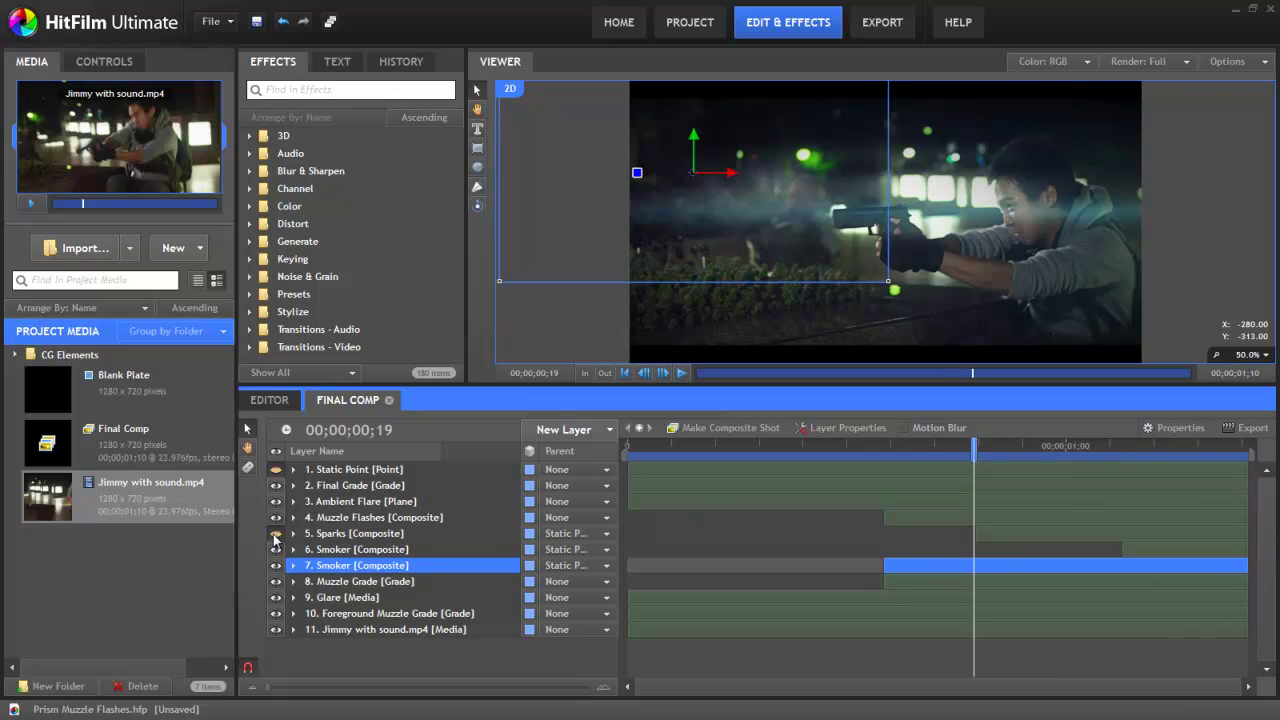
pyautogui.moveTo(885, 450); pyautogui.dragTo(1083, 468)
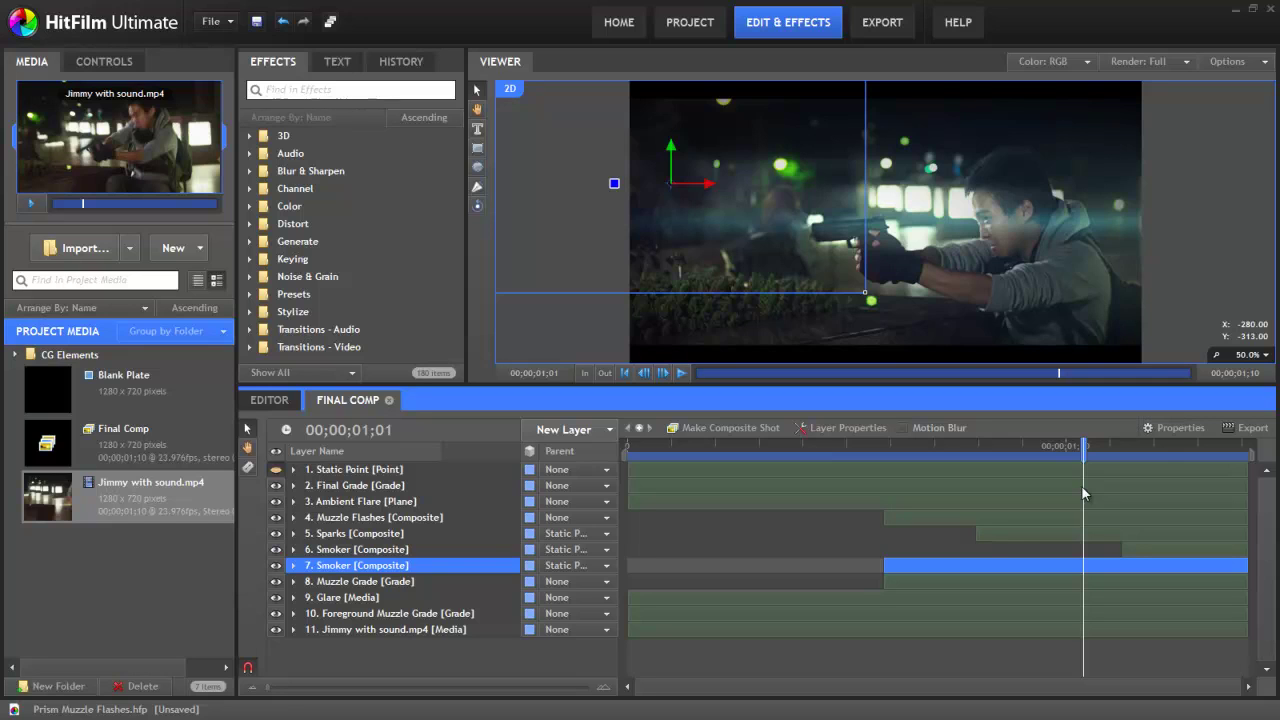
pyautogui.press('Escape')
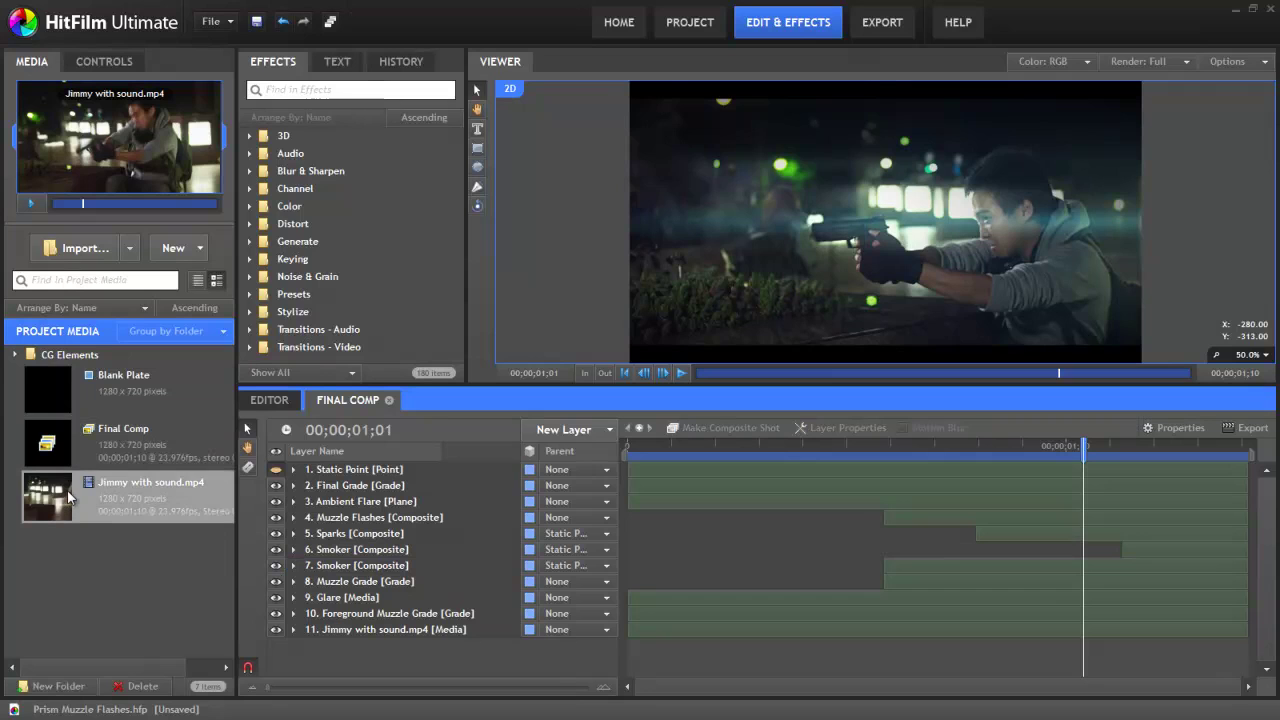
# Step: Expand CG Elements in the Media panel and open the Muzzle Flashes composite shot
pyautogui.click(15, 356)
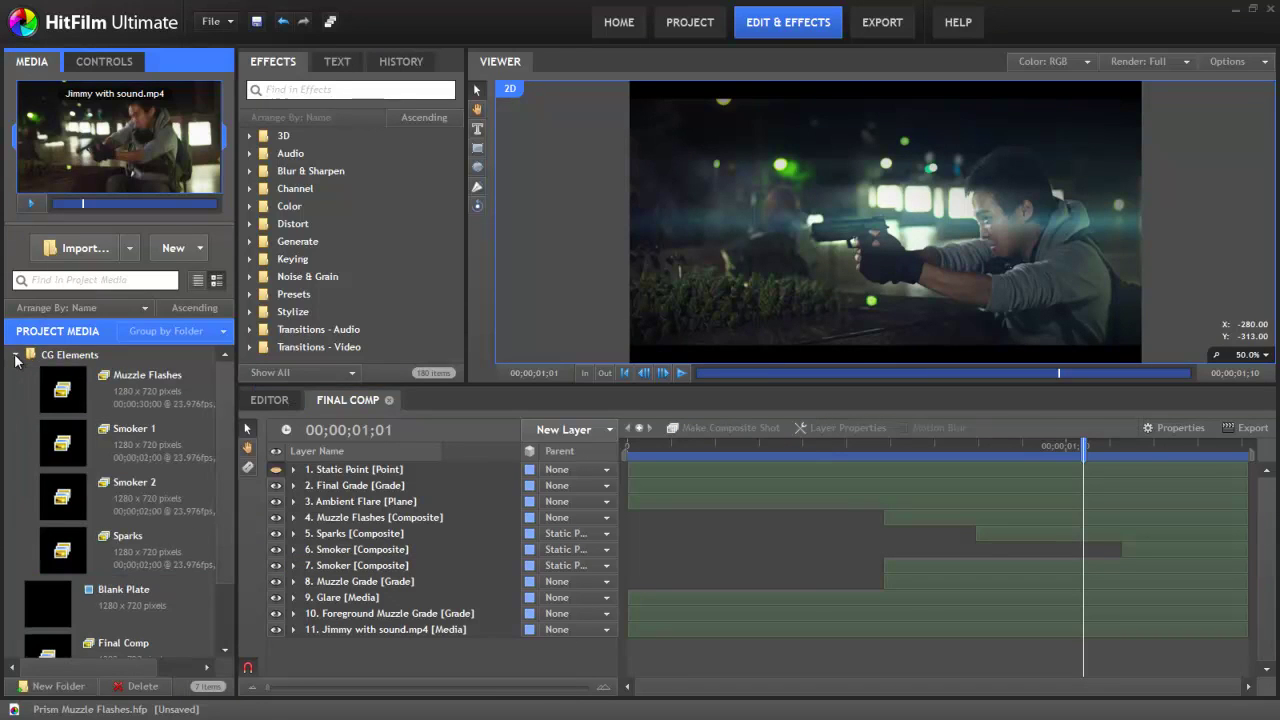
pyautogui.click(137, 386)
pyautogui.doubleClick(145, 384)
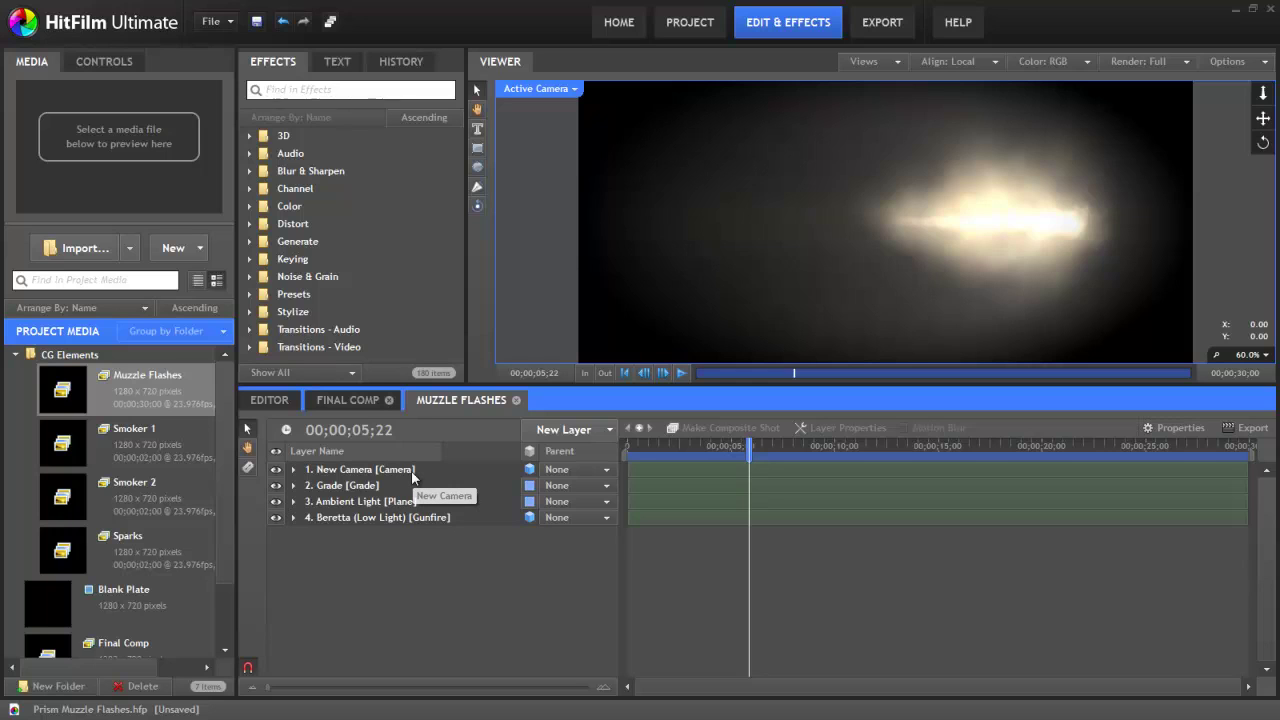
# Step: Create a new composite shot named Muzzle Flashes 2
pyautogui.click(173, 248)
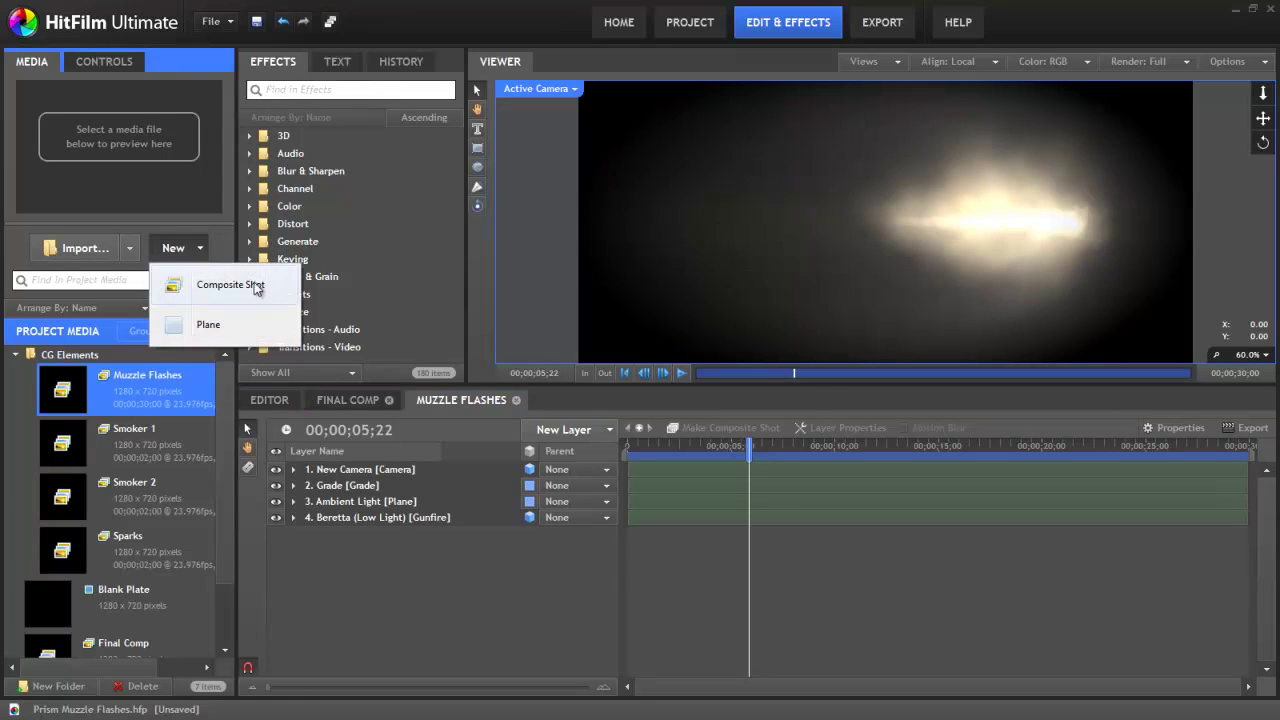
pyautogui.click(215, 285)
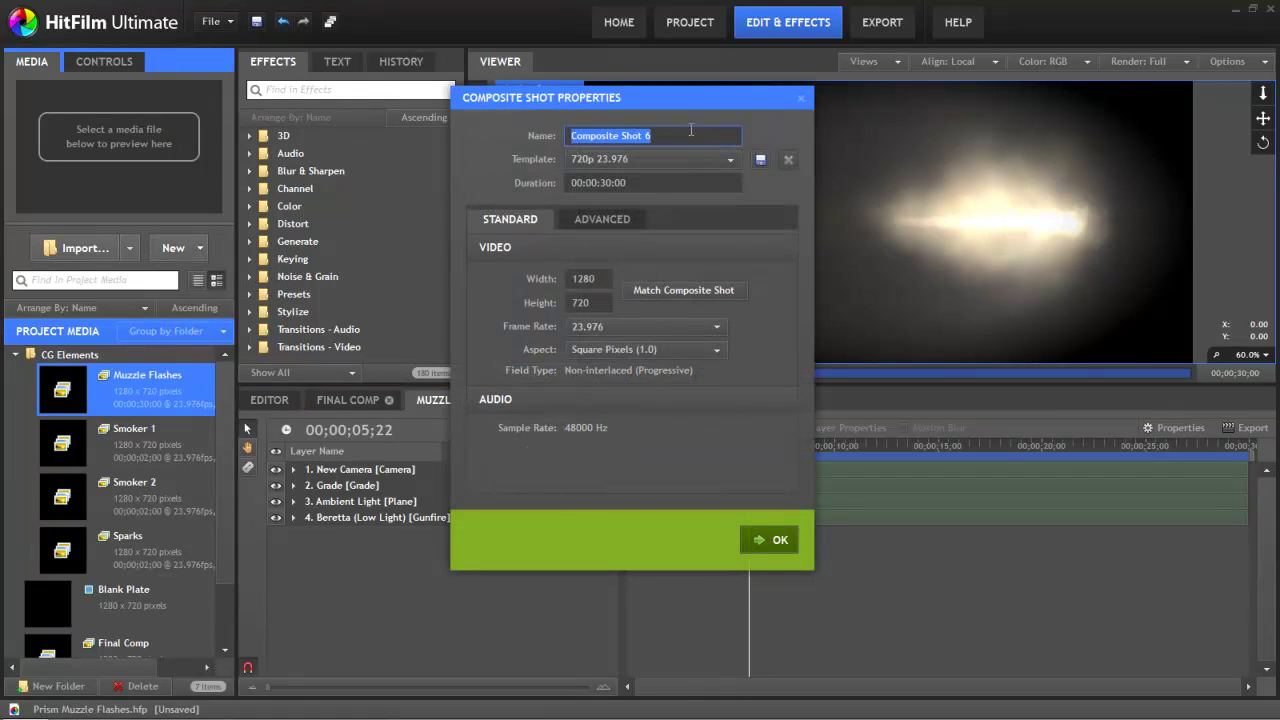
pyautogui.write('Muzzzl')
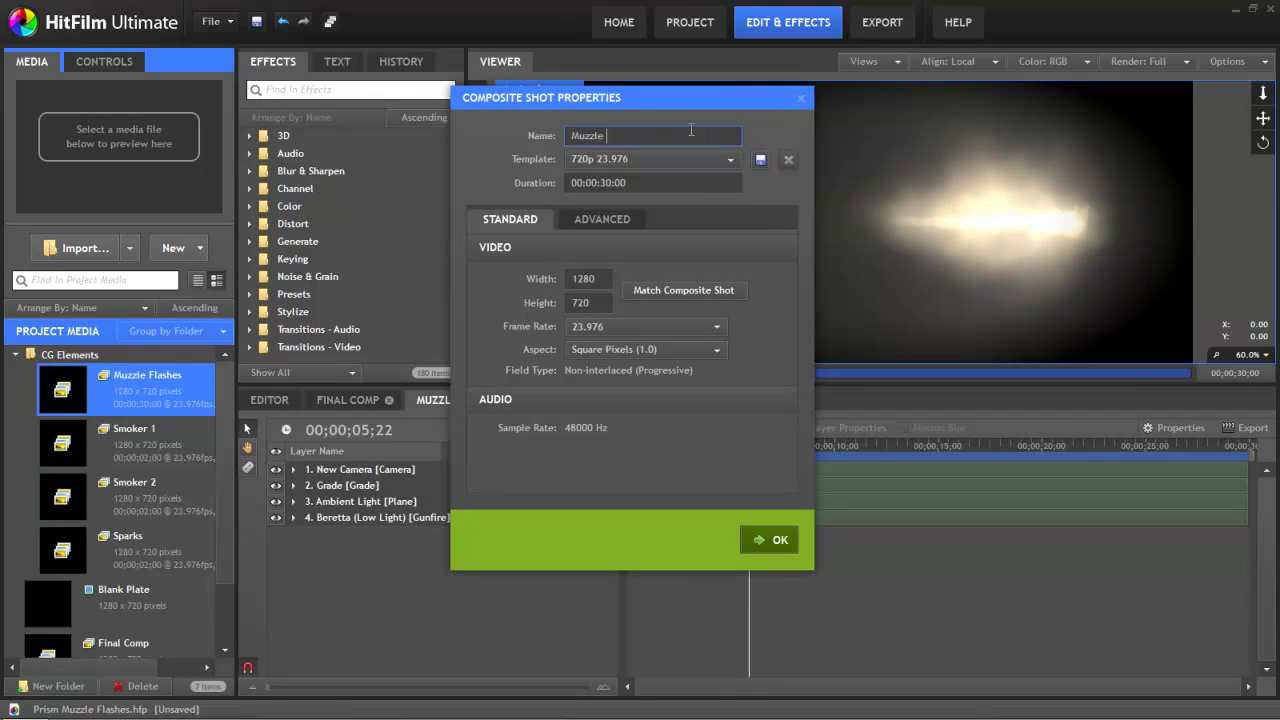
pyautogui.write('e Flashes 2')
pyautogui.press('Return')
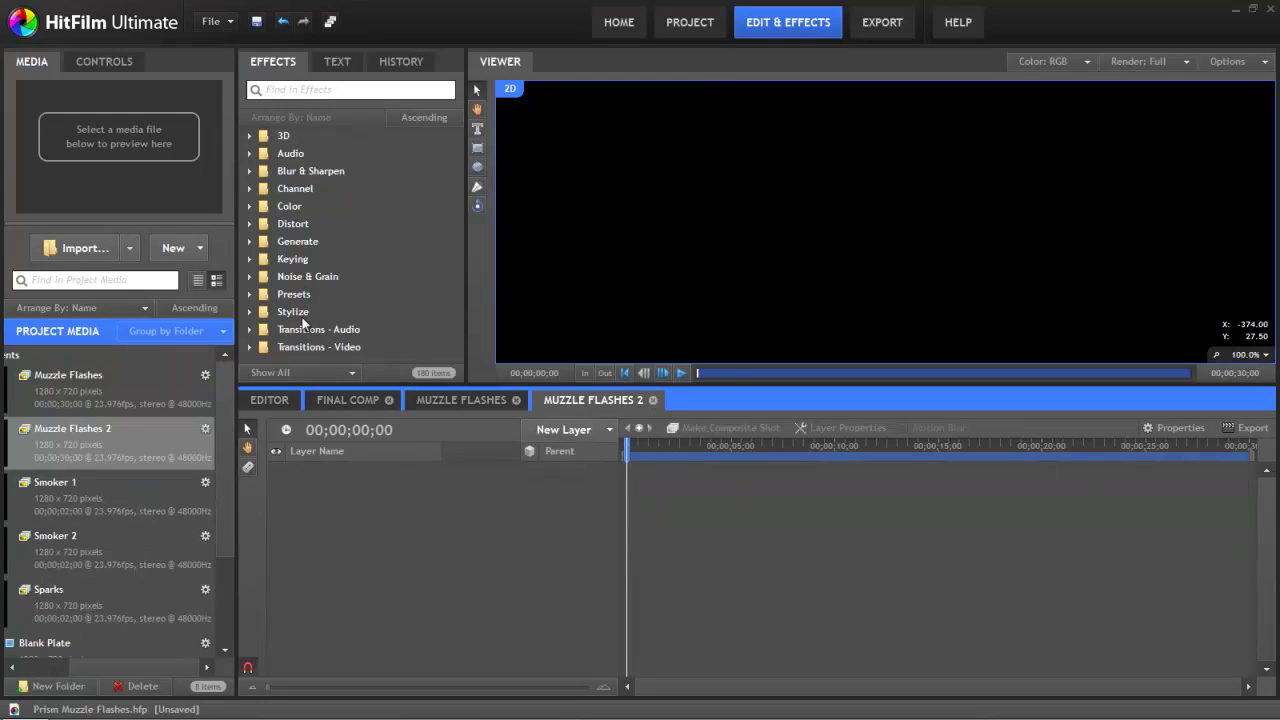
# Step: Add the 3D Effects Beretta (Low Light) muzzle flash preset to the timeline, accepting the new camera
pyautogui.click(250, 294)
pyautogui.scroll(-1, 257, 289)
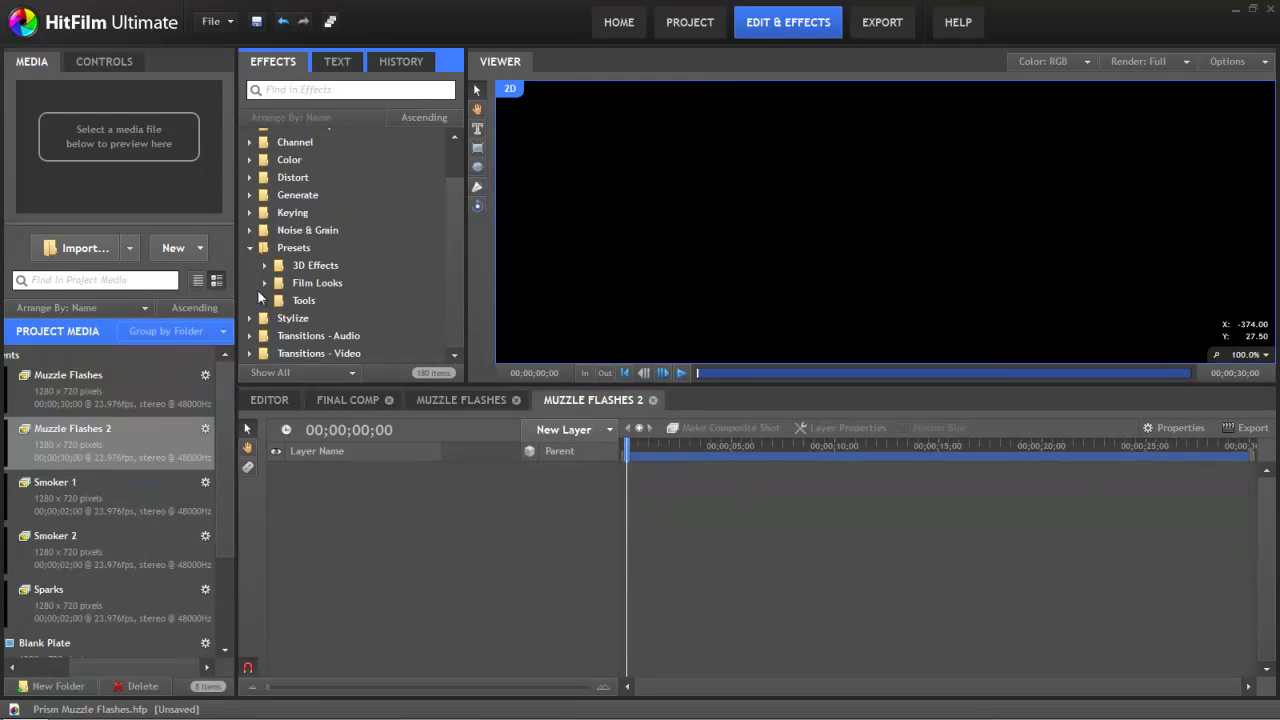
pyautogui.click(265, 266)
pyautogui.scroll(-1, 294, 302)
pyautogui.click(280, 233)
pyautogui.scroll(-1, 388, 260)
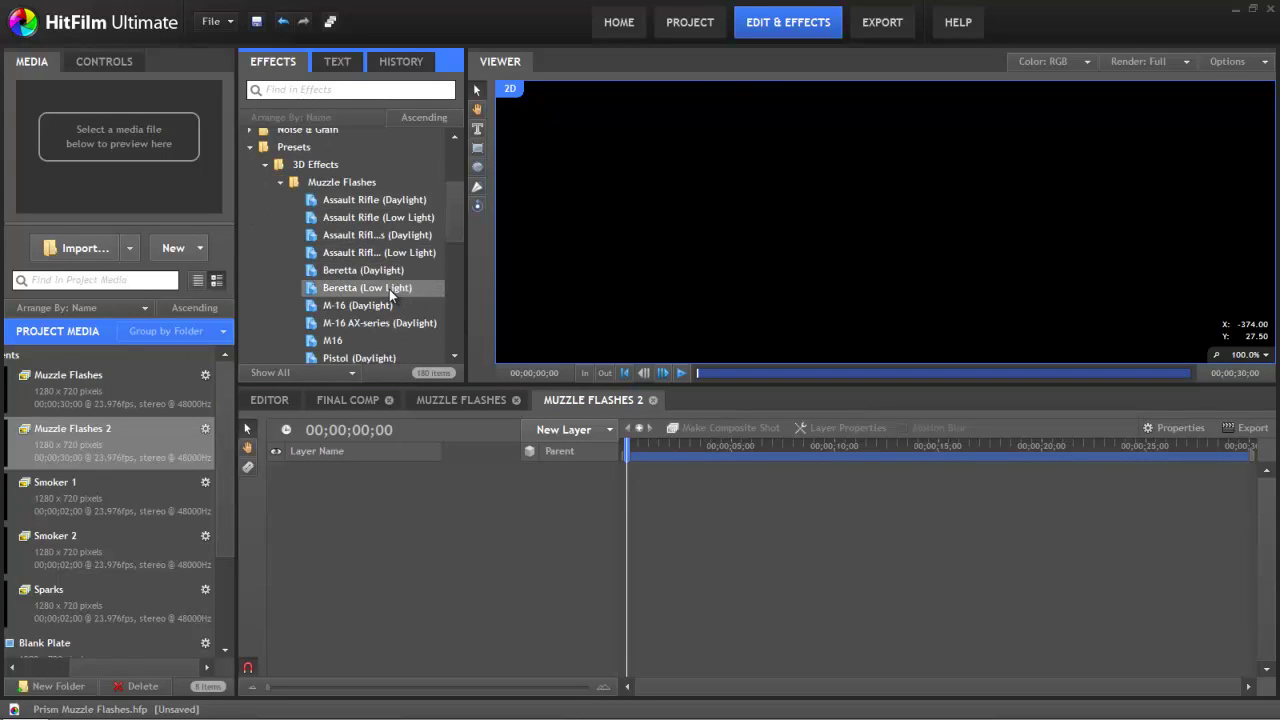
pyautogui.moveTo(396, 287); pyautogui.dragTo(450, 507)
pyautogui.click(752, 394)
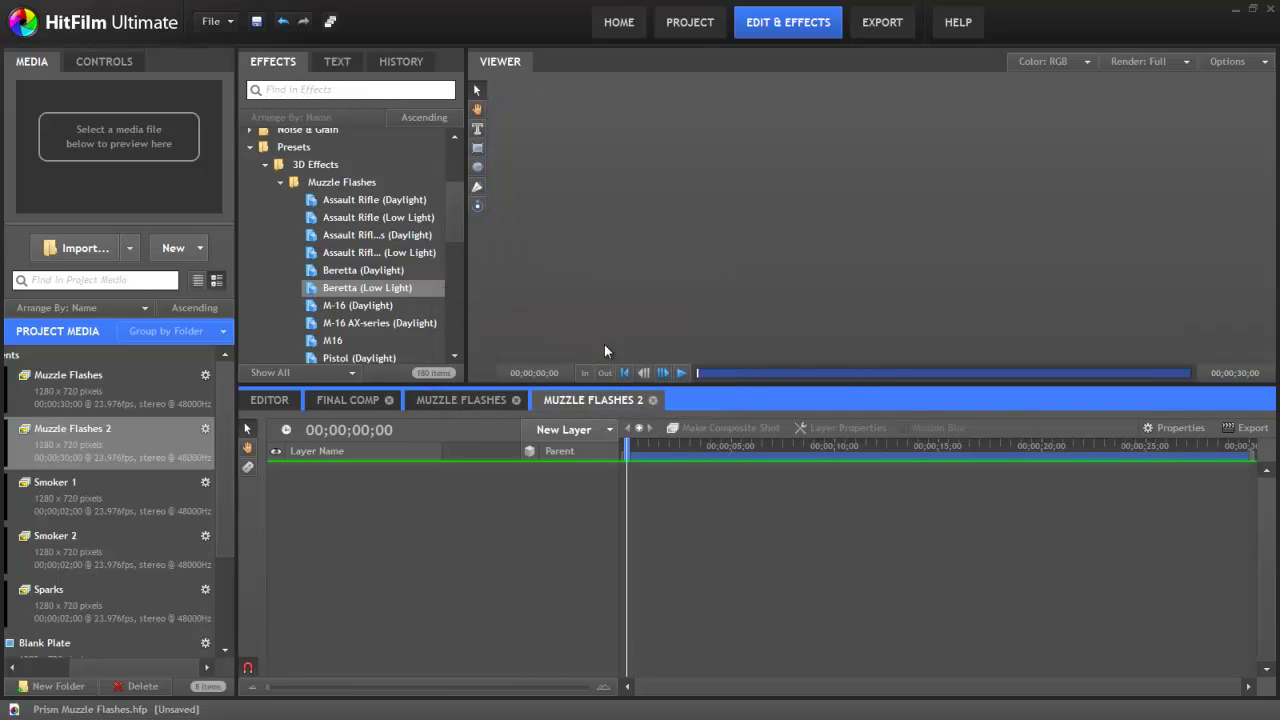
pyautogui.scroll(-4, 966, 262)
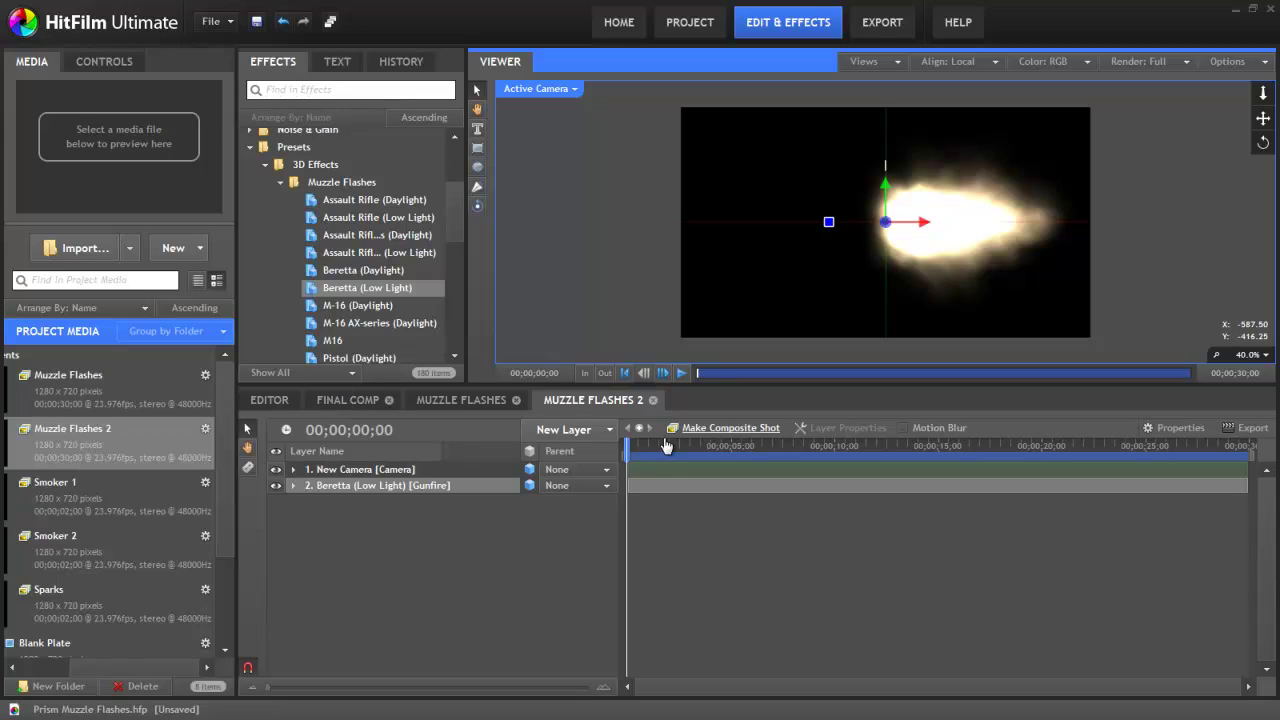
pyautogui.click(389, 485)
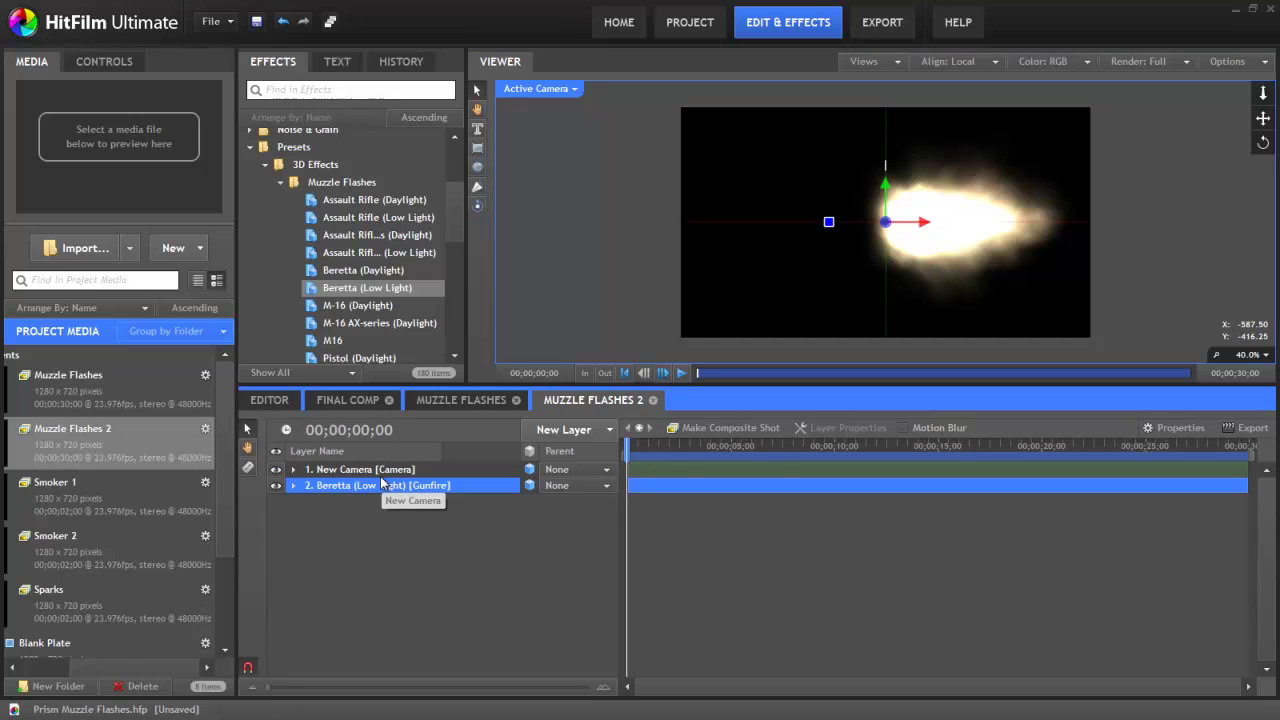
# Step: Set the Beretta (Low Light) layer's Z orientation to 180°
pyautogui.doubleClick(345, 485)
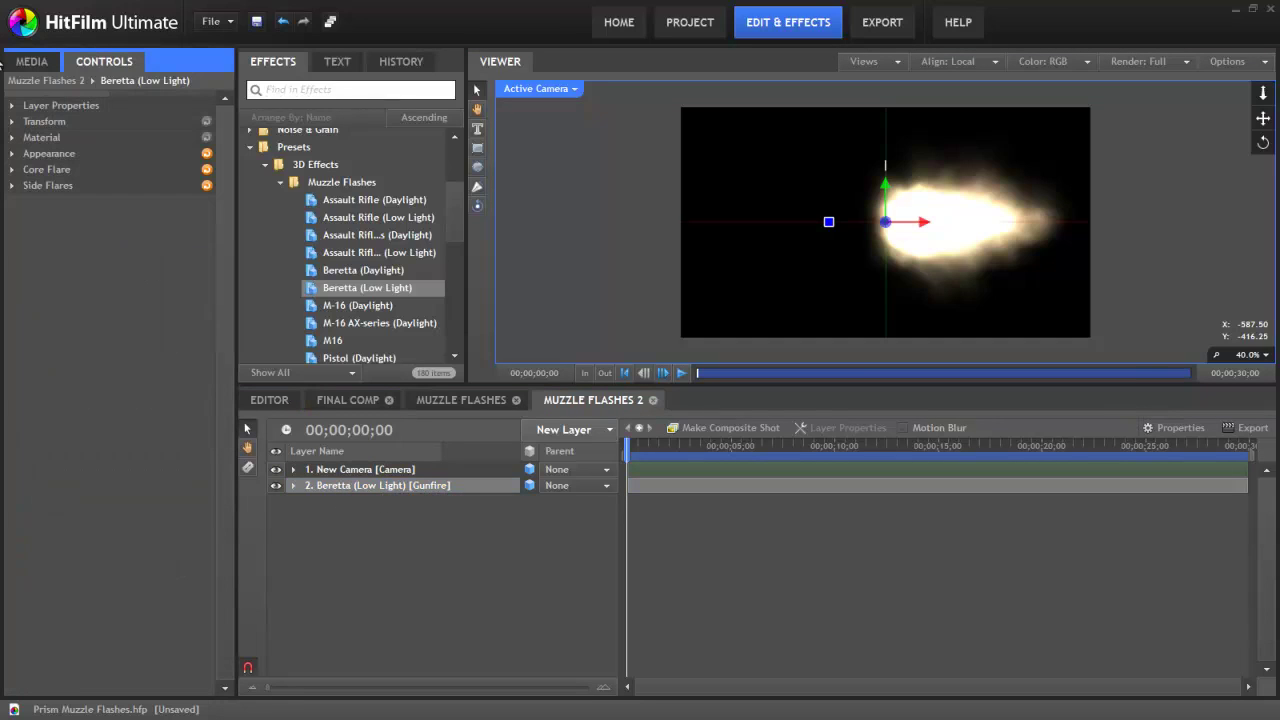
pyautogui.click(13, 105)
pyautogui.click(13, 170)
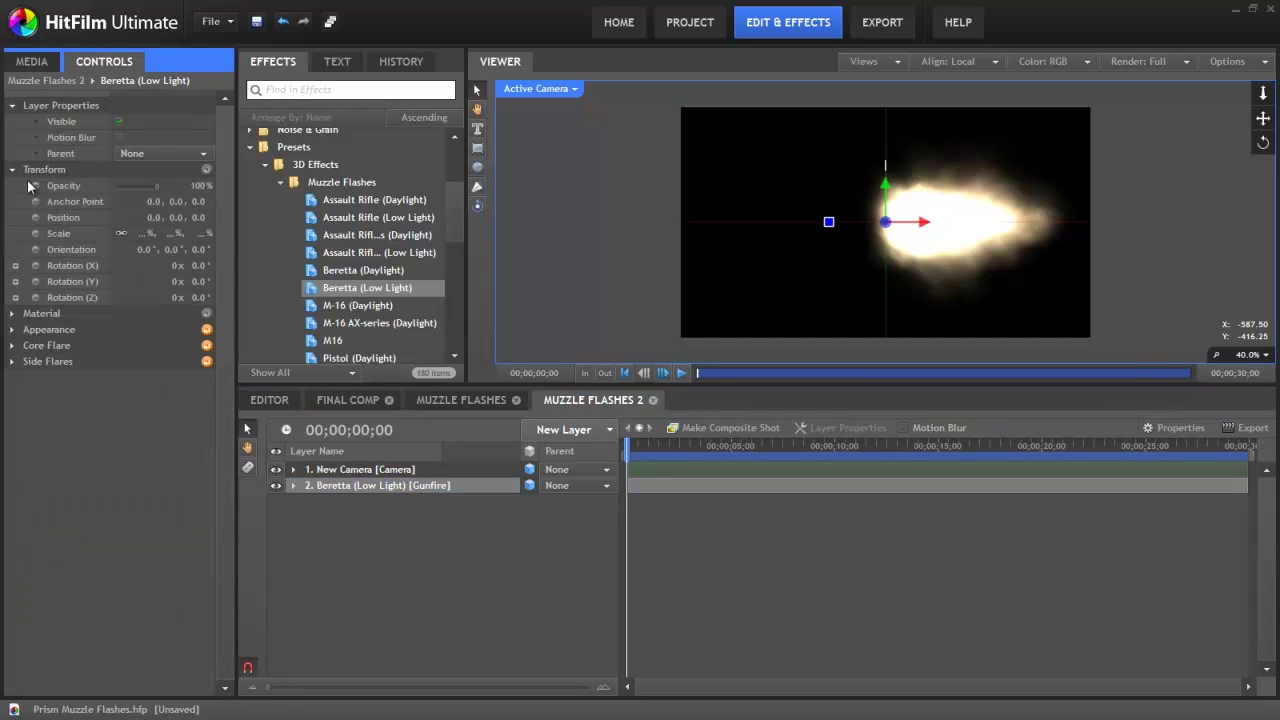
pyautogui.moveTo(197, 250); pyautogui.dragTo(226, 256)
pyautogui.click(192, 248)
pyautogui.write('180')
pyautogui.press('Return')
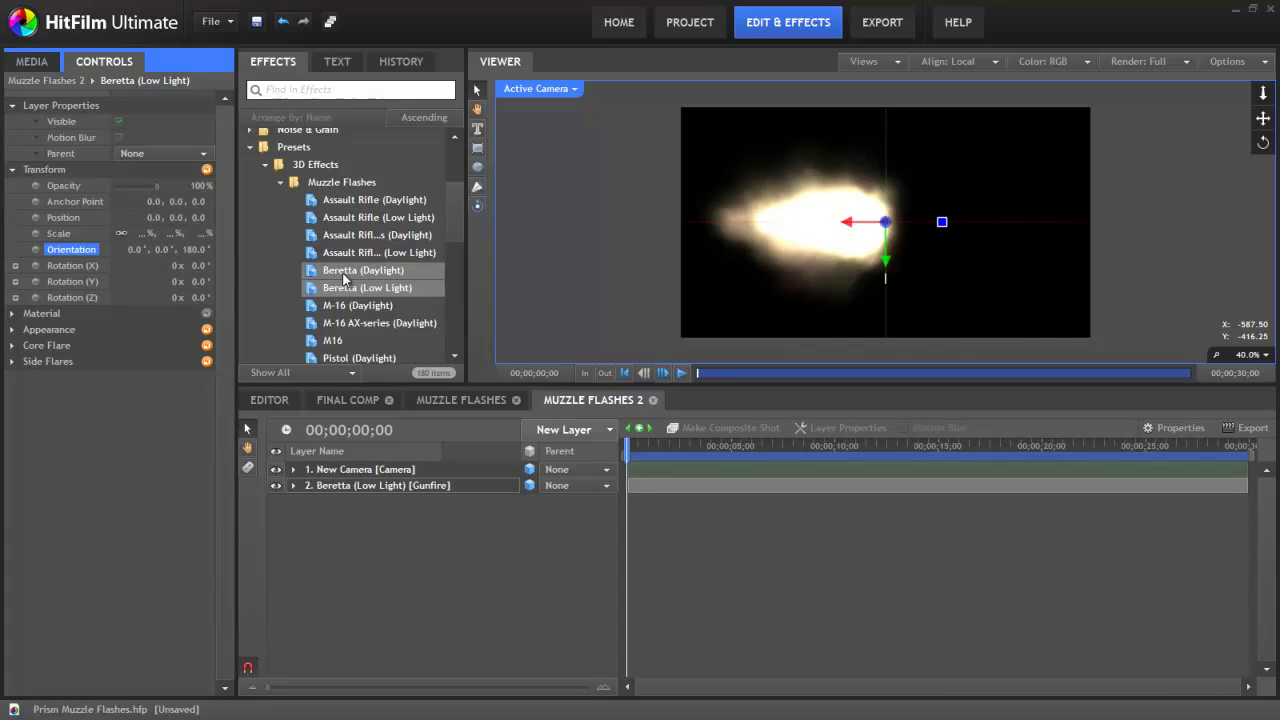
# Step: Move the flash to the right side of the frame, then return to the original Muzzle Flashes composite
pyautogui.click(521, 588)
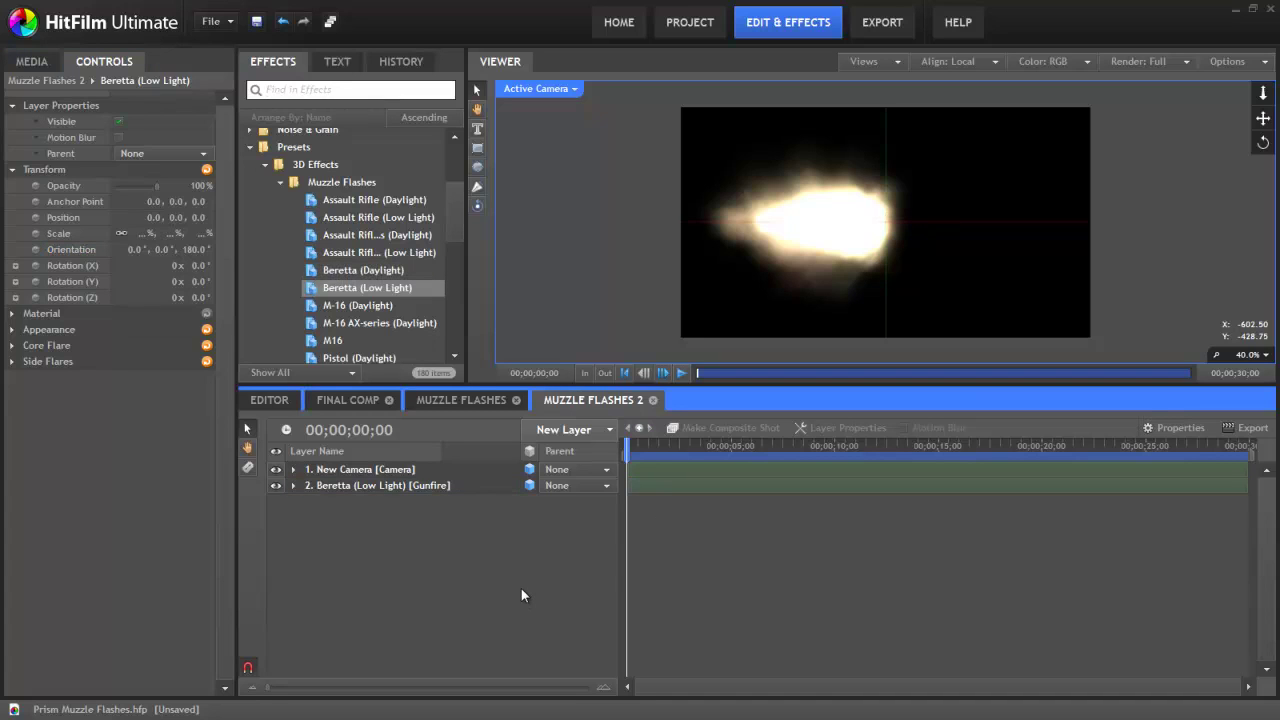
pyautogui.click(766, 267)
pyautogui.moveTo(845, 222); pyautogui.dragTo(988, 240)
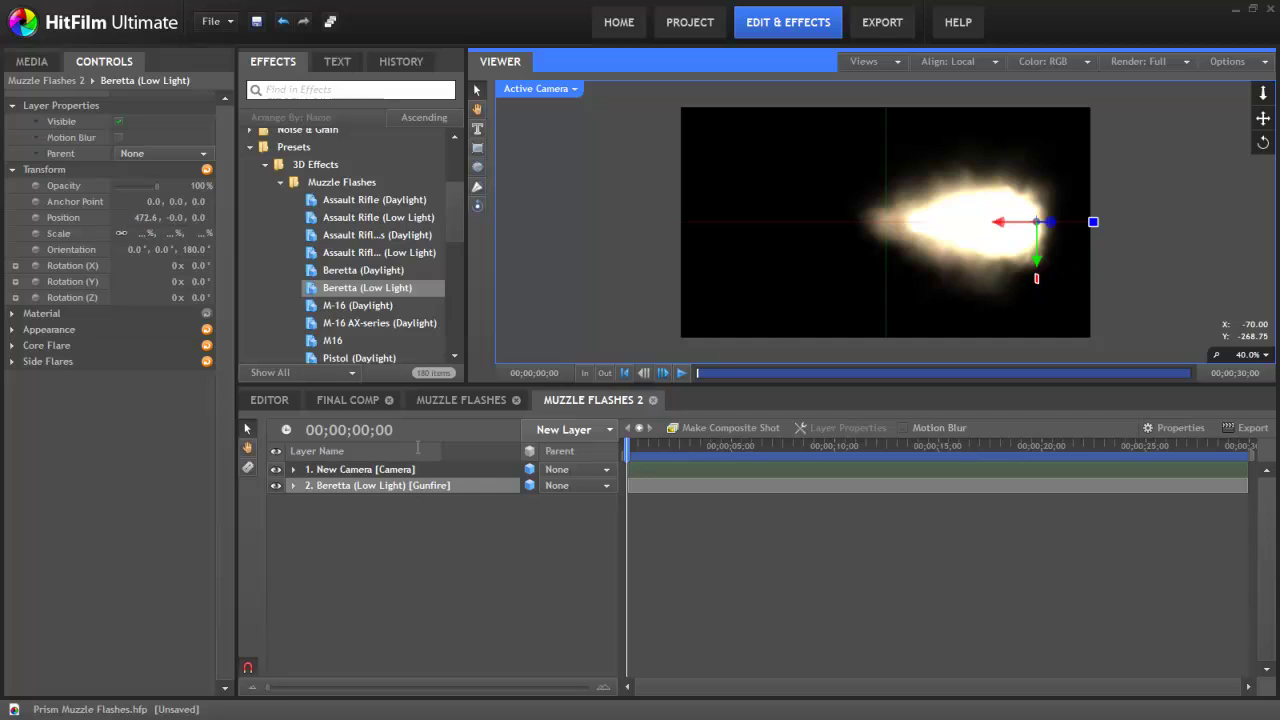
pyautogui.click(453, 400)
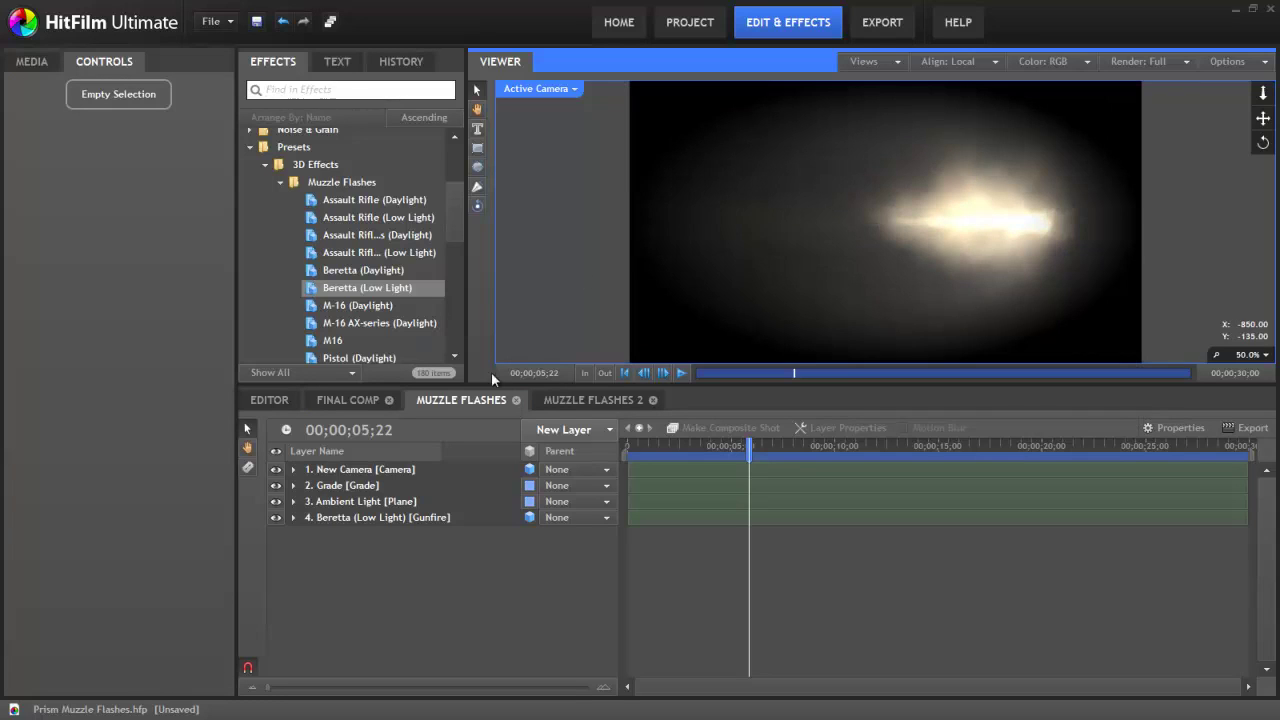
# Step: In Muzzle Flashes 2, lower the Beretta flash's core flare and side flare intensity
pyautogui.click(596, 400)
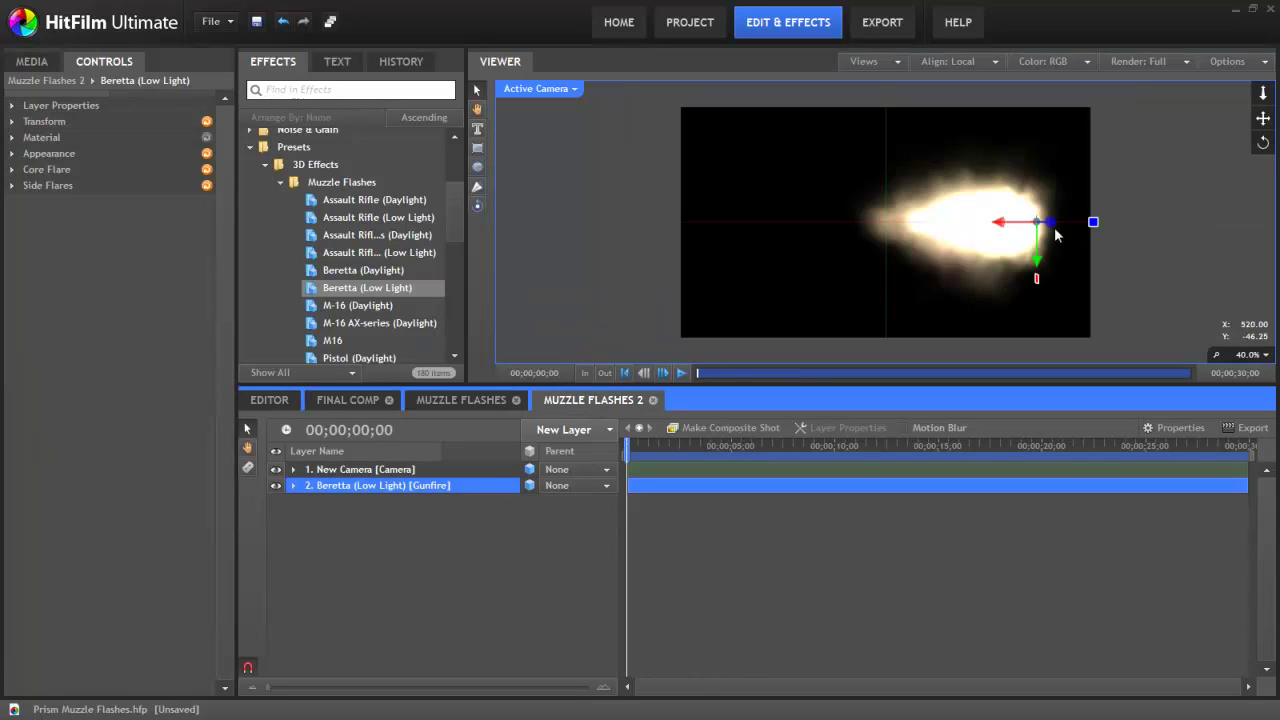
pyautogui.click(12, 169)
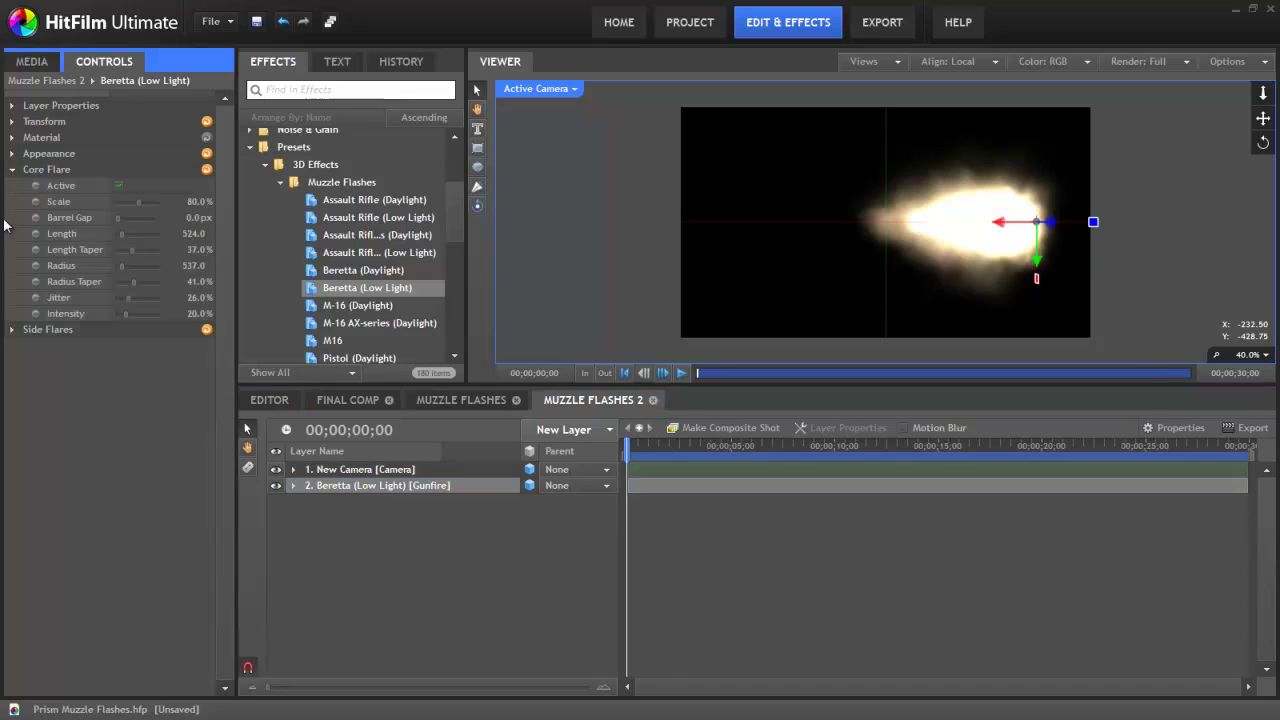
pyautogui.click(12, 330)
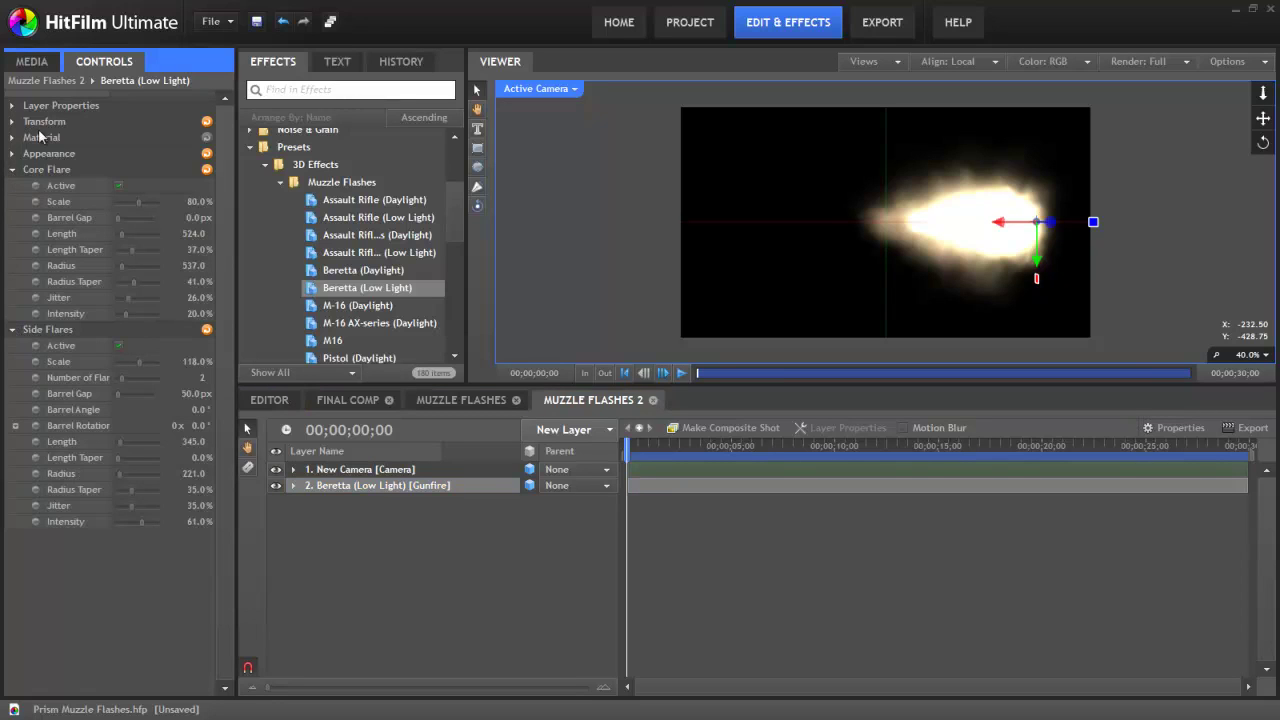
pyautogui.moveTo(196, 315); pyautogui.dragTo(190, 315)
pyautogui.moveTo(190, 522); pyautogui.dragTo(169, 497)
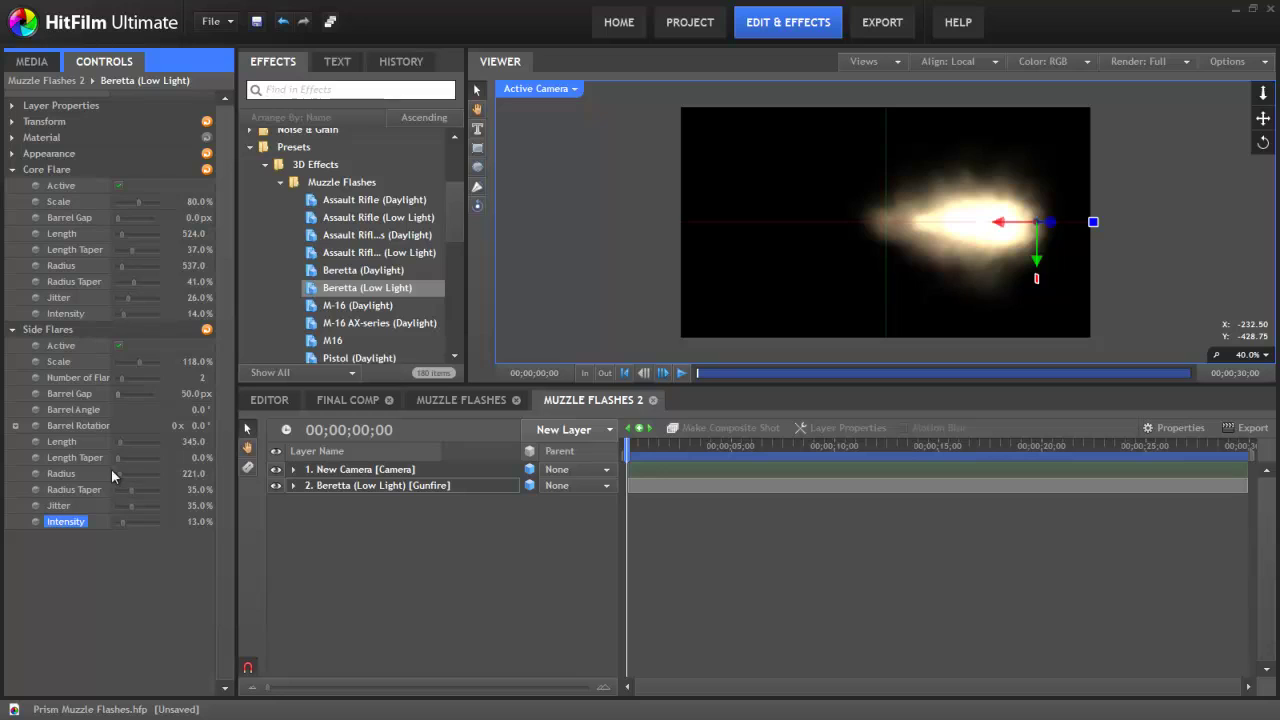
# Step: Set side flare length to 414 and radius to 129, comparing against the original composite
pyautogui.moveTo(192, 441); pyautogui.dragTo(250, 443)
pyautogui.moveTo(198, 479); pyautogui.dragTo(116, 473)
pyautogui.click(460, 402)
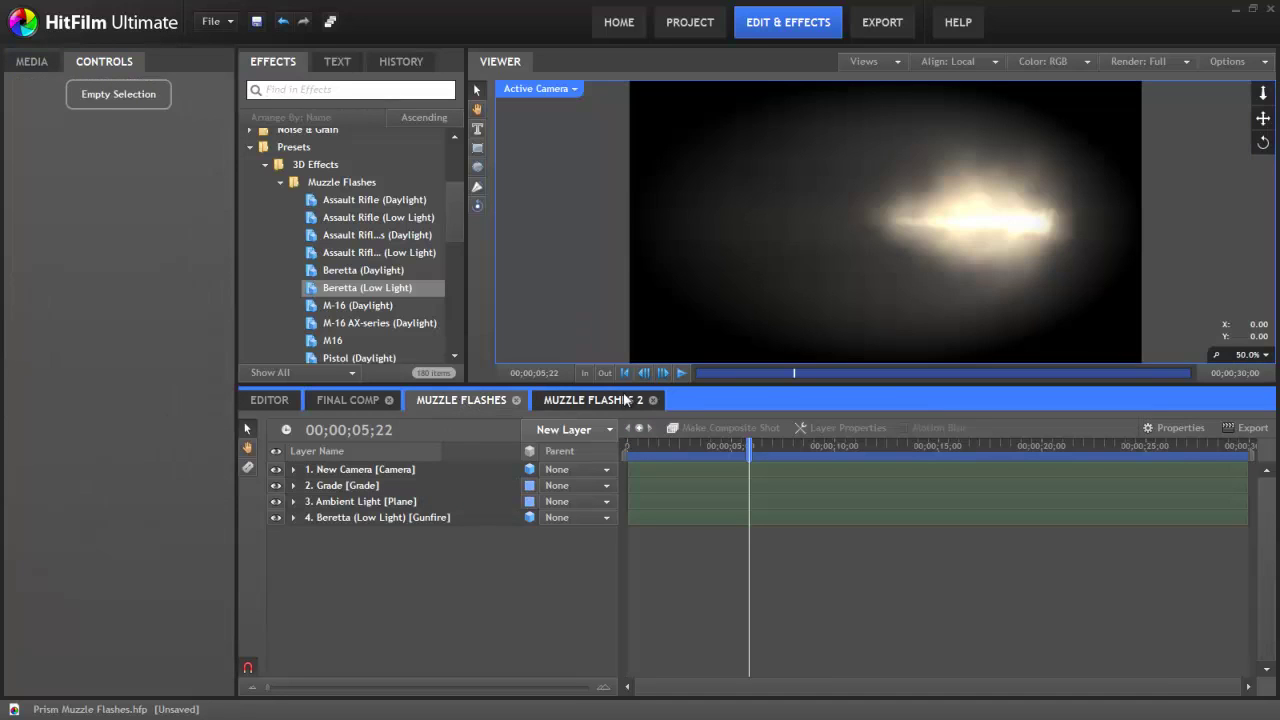
pyautogui.click(603, 404)
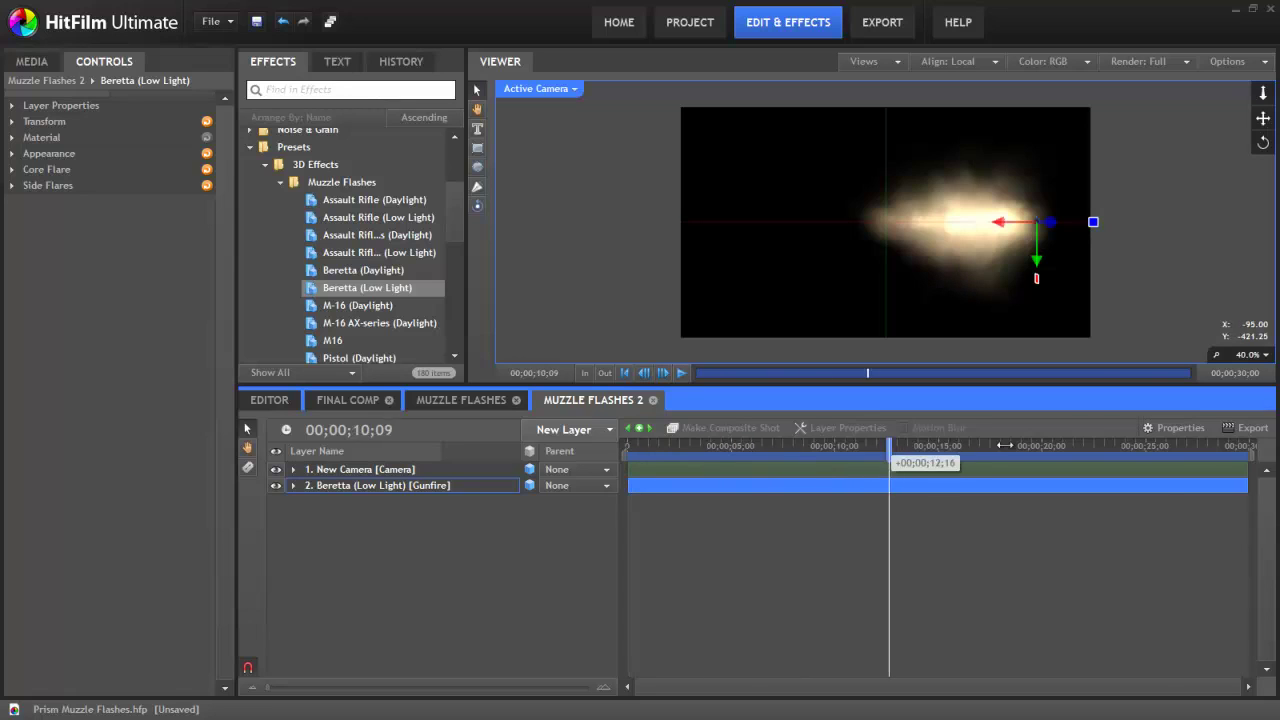
pyautogui.click(322, 485)
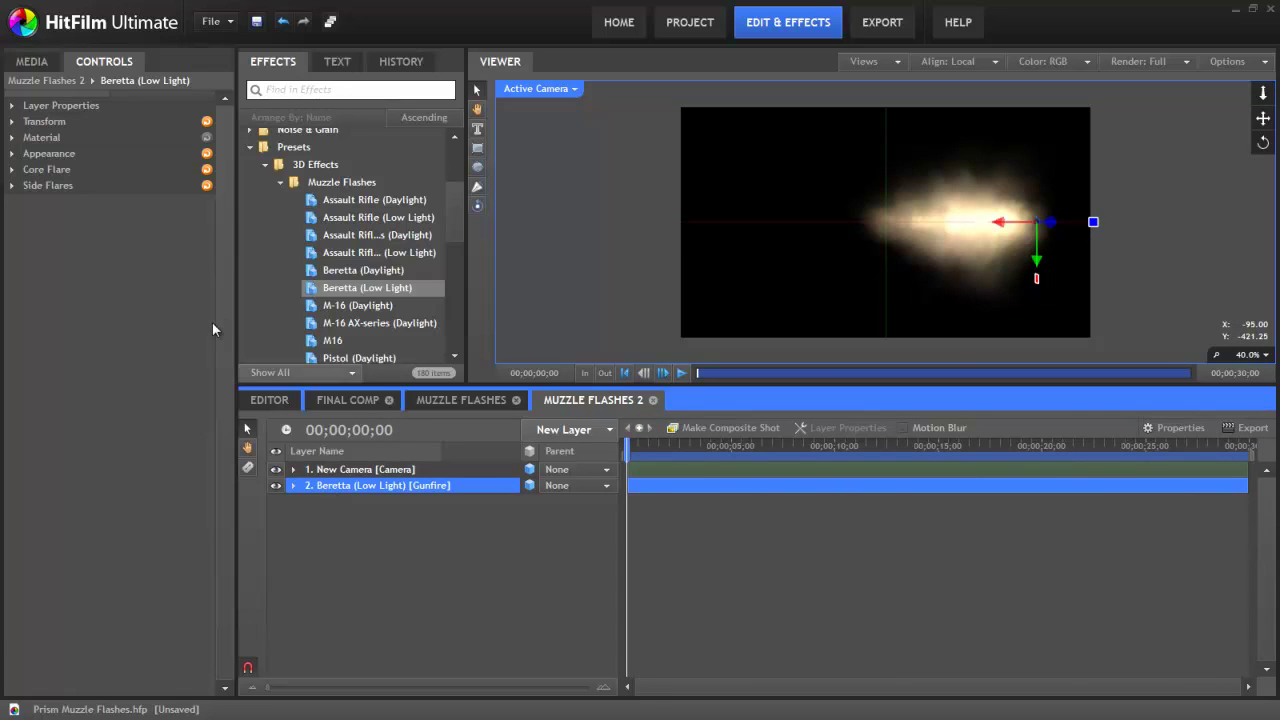
# Step: Keyframe the Beretta flash's Seed from 1 at the start to 10000 at 30;00
pyautogui.click(11, 155)
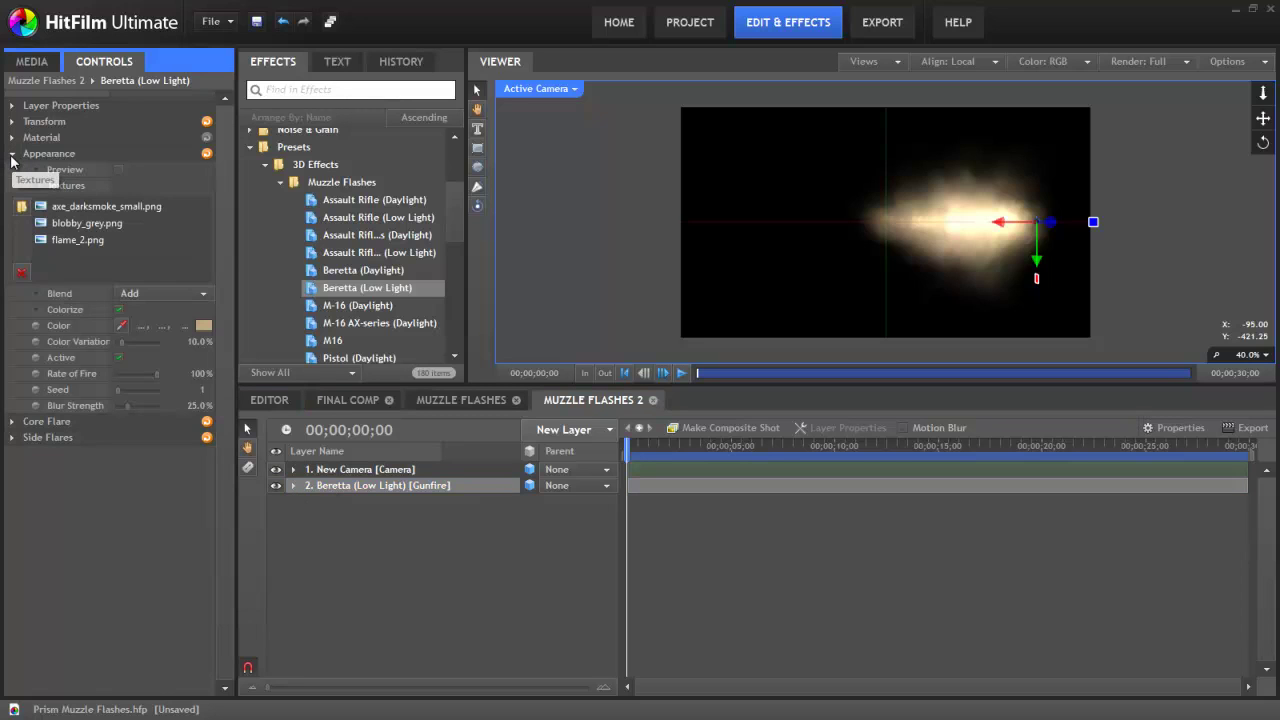
pyautogui.click(35, 389)
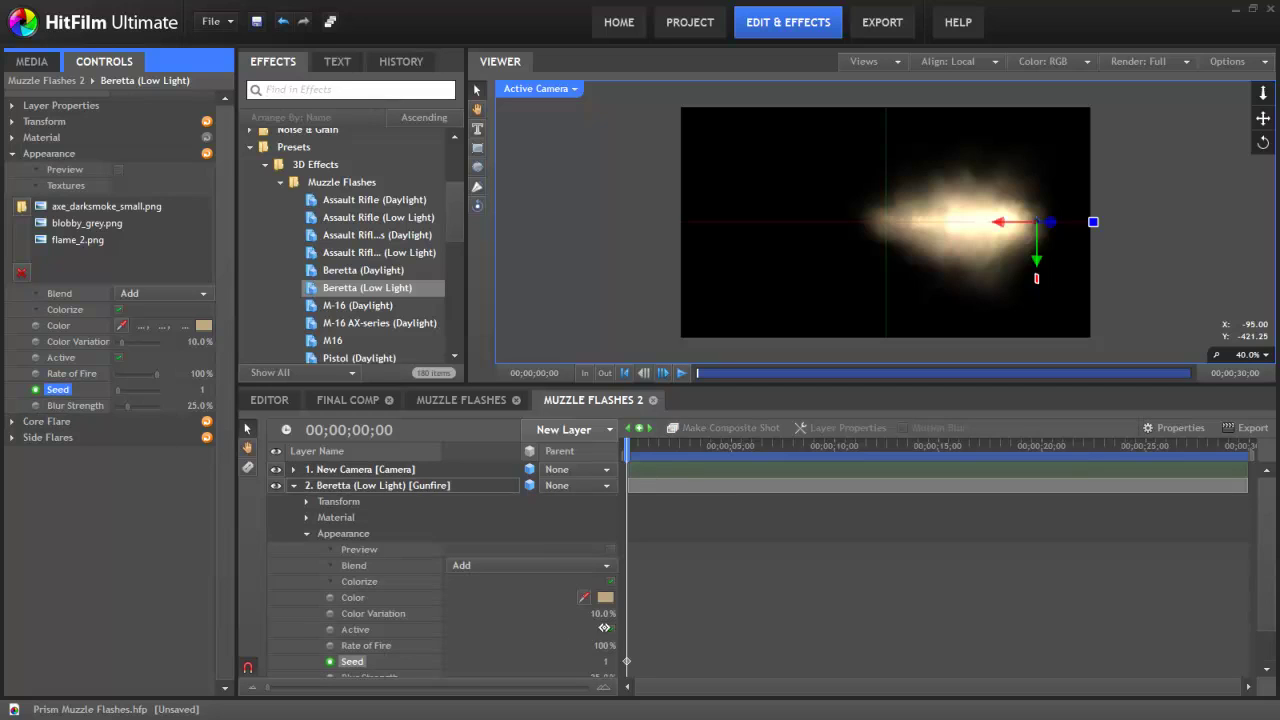
pyautogui.moveTo(627, 445); pyautogui.dragTo(1250, 445)
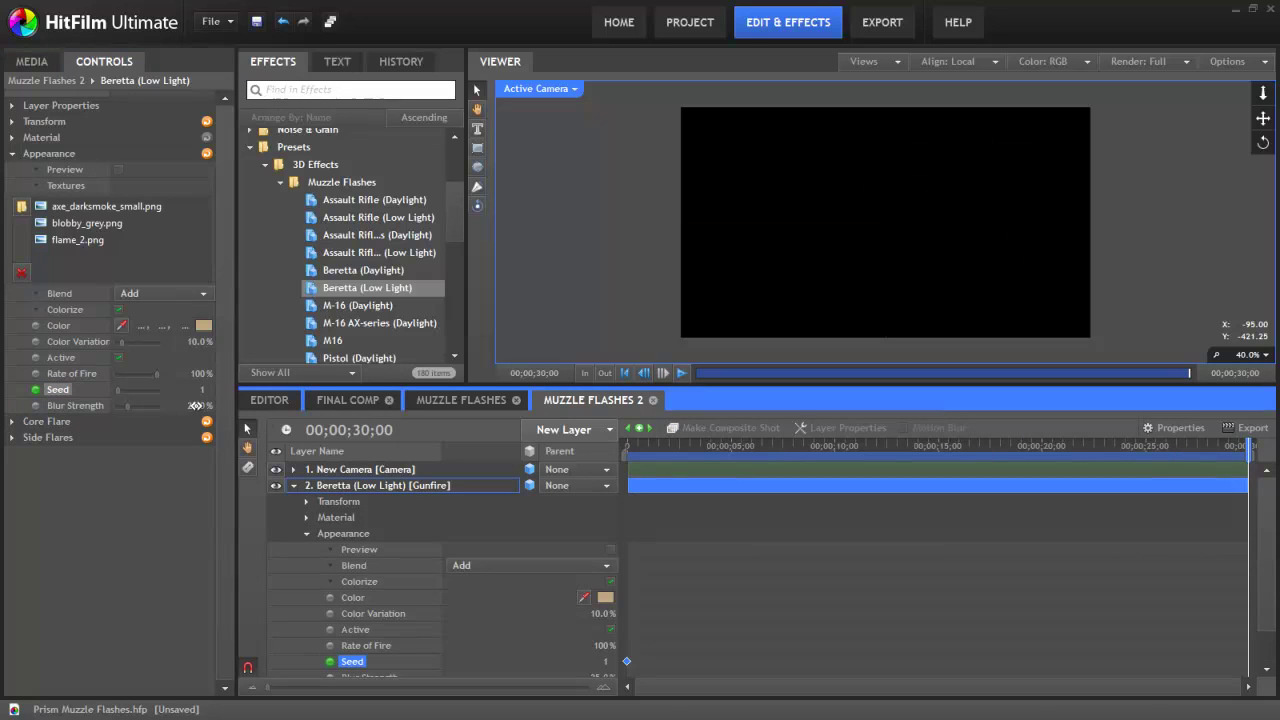
pyautogui.click(200, 390)
pyautogui.write('10000')
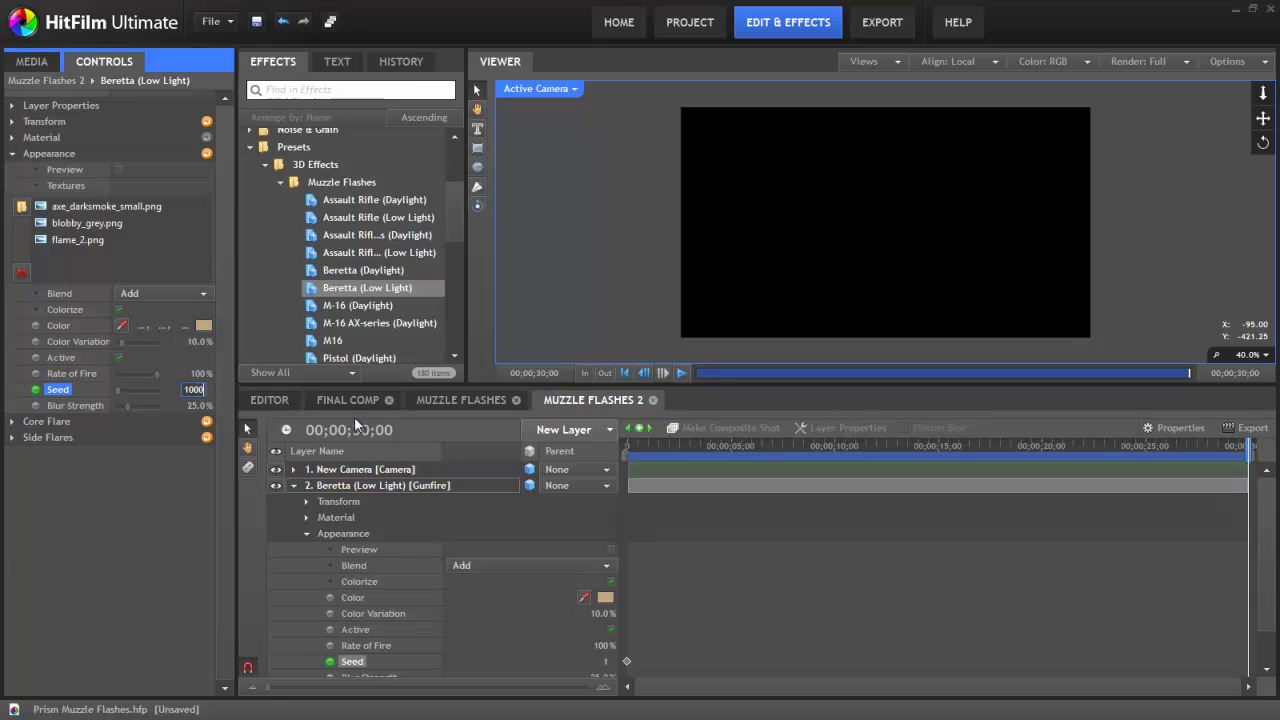
pyautogui.press('Return')
pyautogui.moveTo(638, 446); pyautogui.dragTo(581, 467)
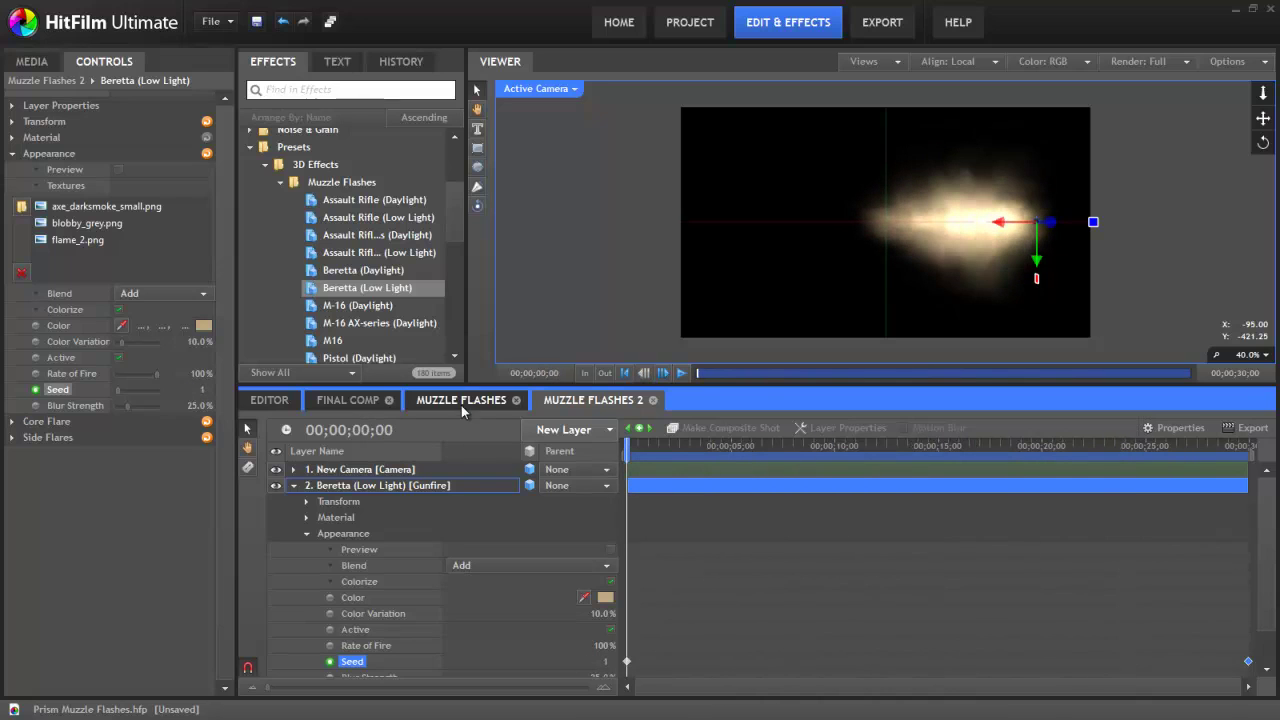
pyautogui.scroll(2, 924, 219)
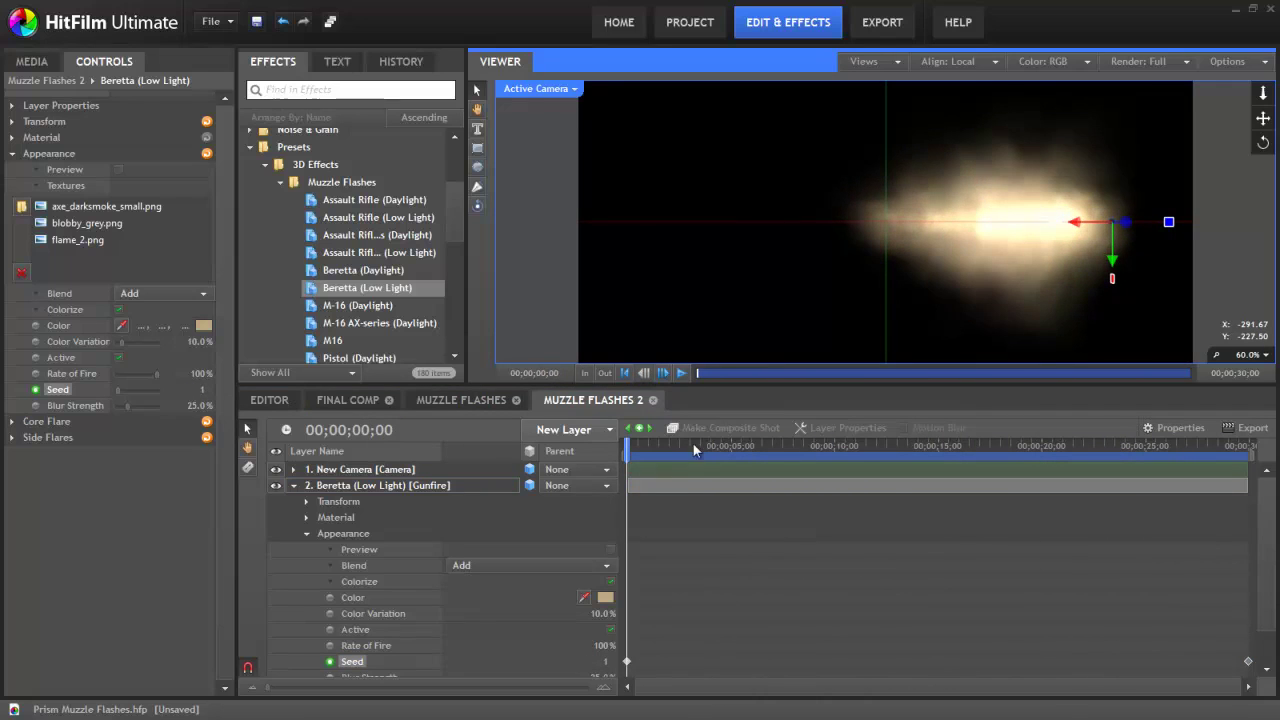
# Step: Add a black 1280×720 plane layer, New Plane 2, to Muzzle Flashes 2
pyautogui.click(463, 399)
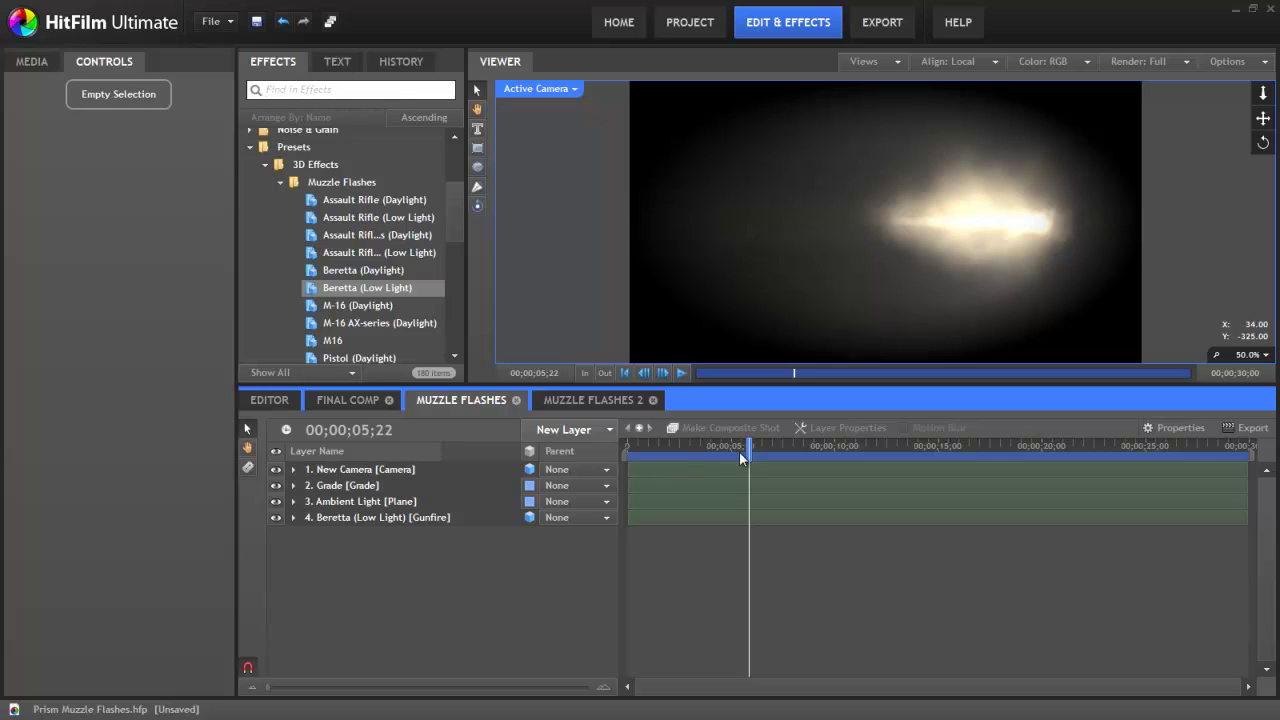
pyautogui.click(593, 399)
pyautogui.click(293, 486)
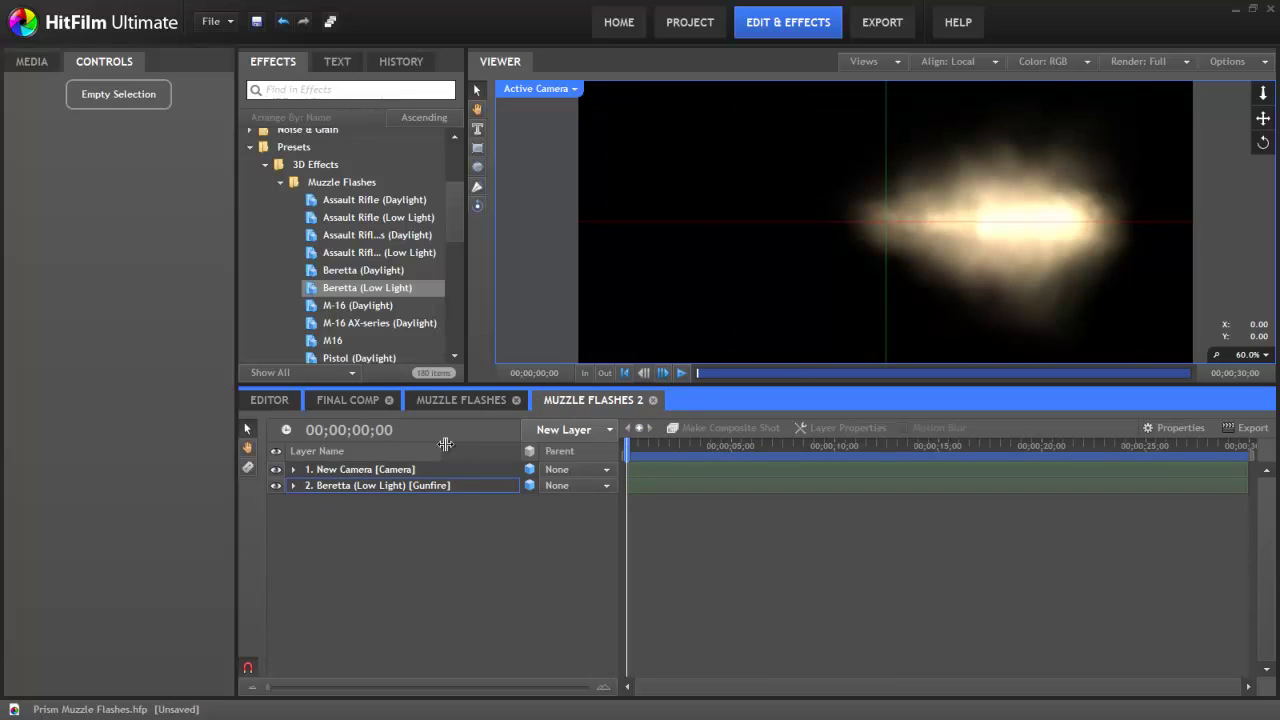
pyautogui.click(580, 431)
pyautogui.click(581, 196)
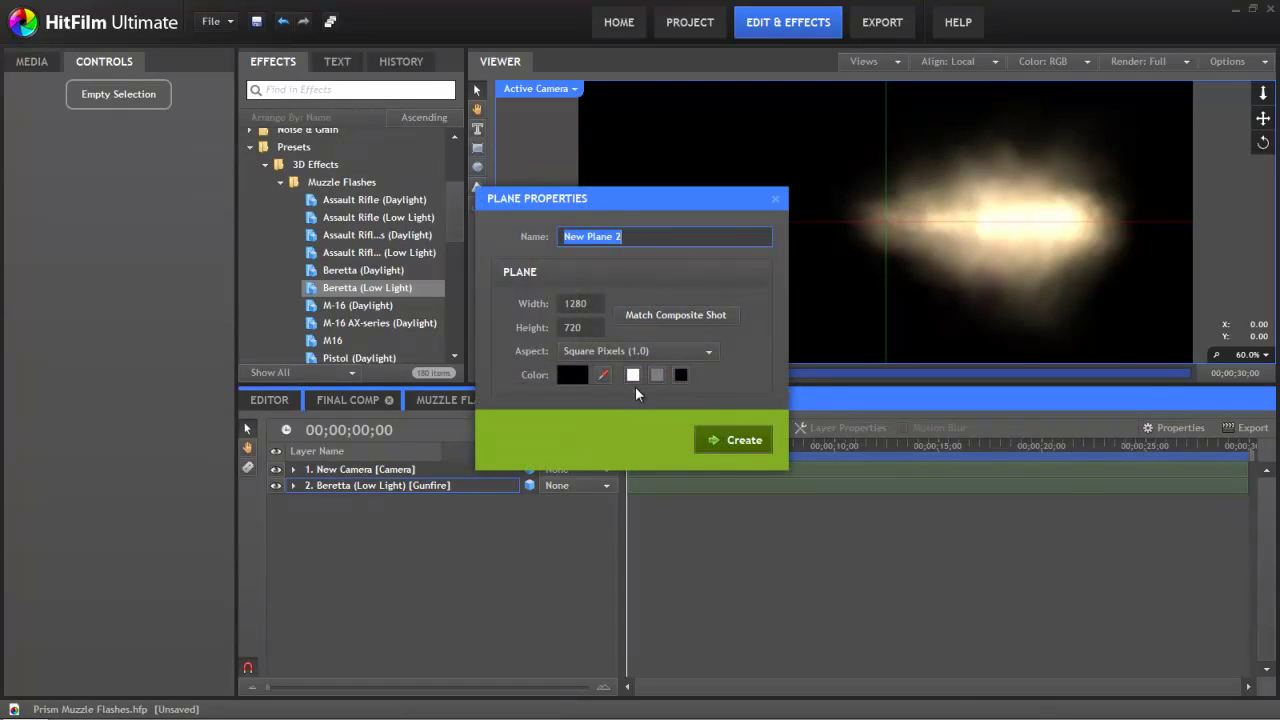
pyautogui.click(740, 440)
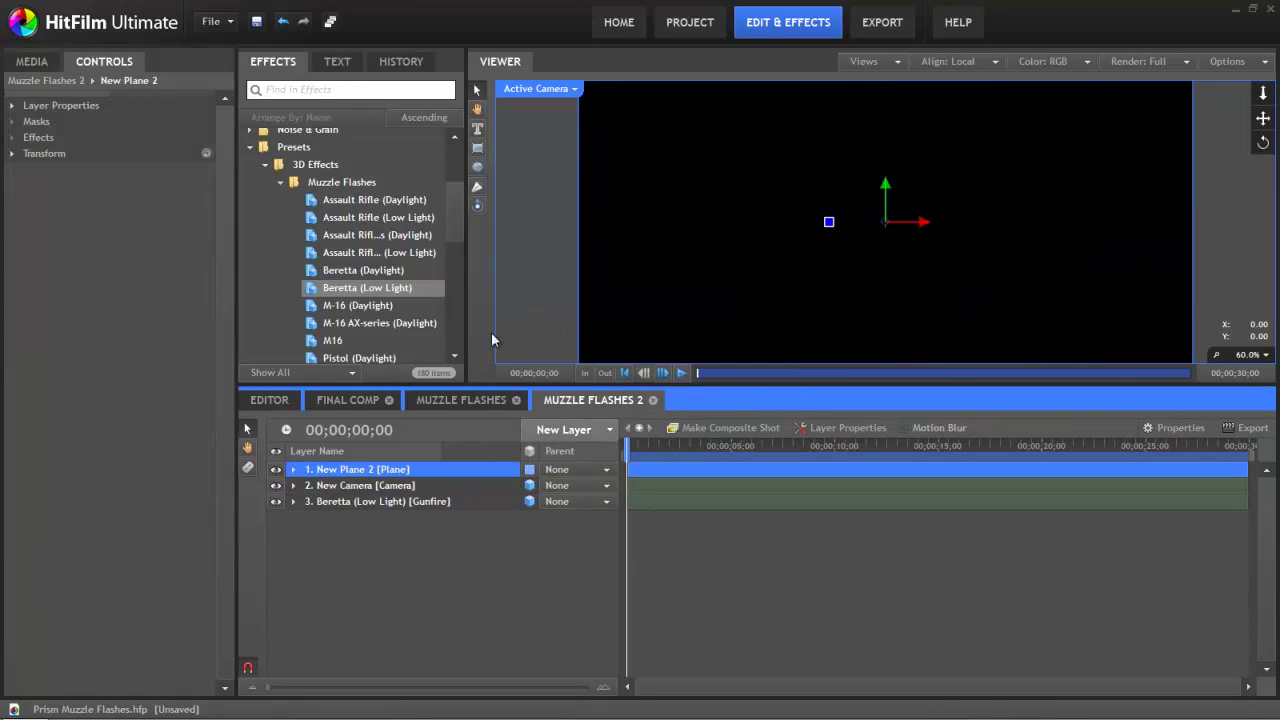
# Step: Apply the Light Flares effect to New Plane 2 and set the plane's blend mode to Screen
pyautogui.click(323, 90)
pyautogui.write('flare')
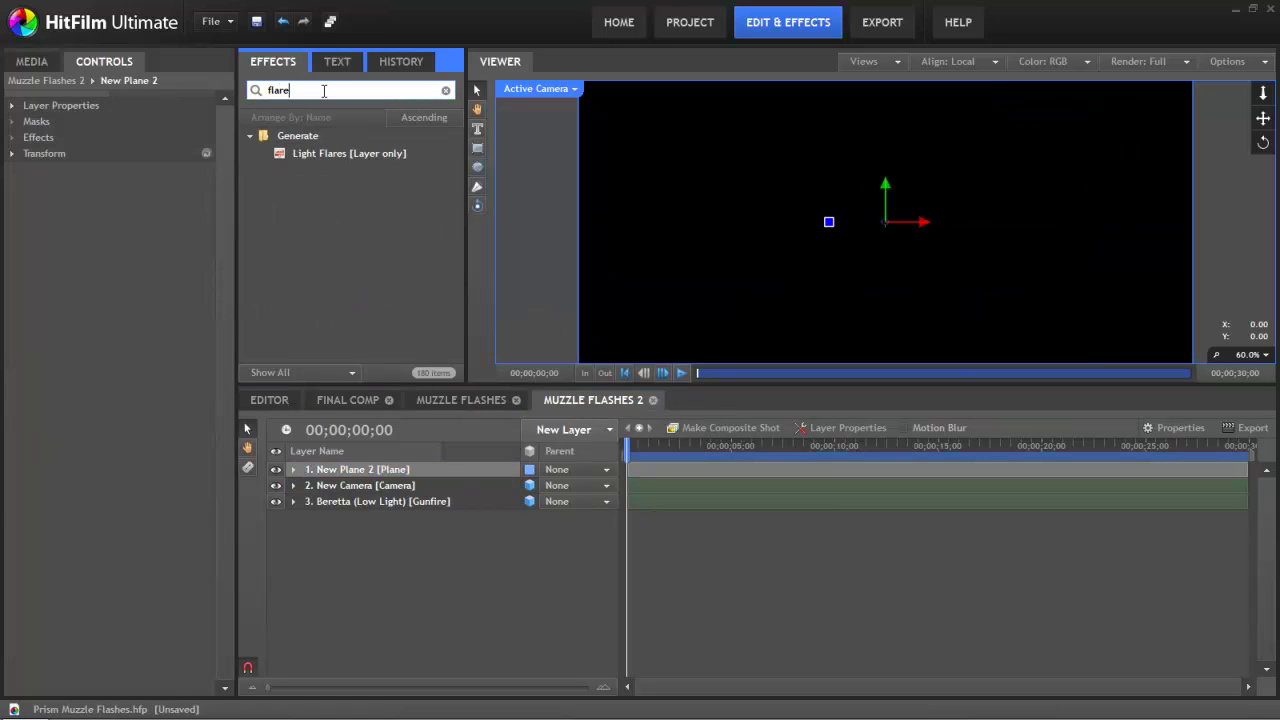
pyautogui.moveTo(336, 153); pyautogui.dragTo(344, 469)
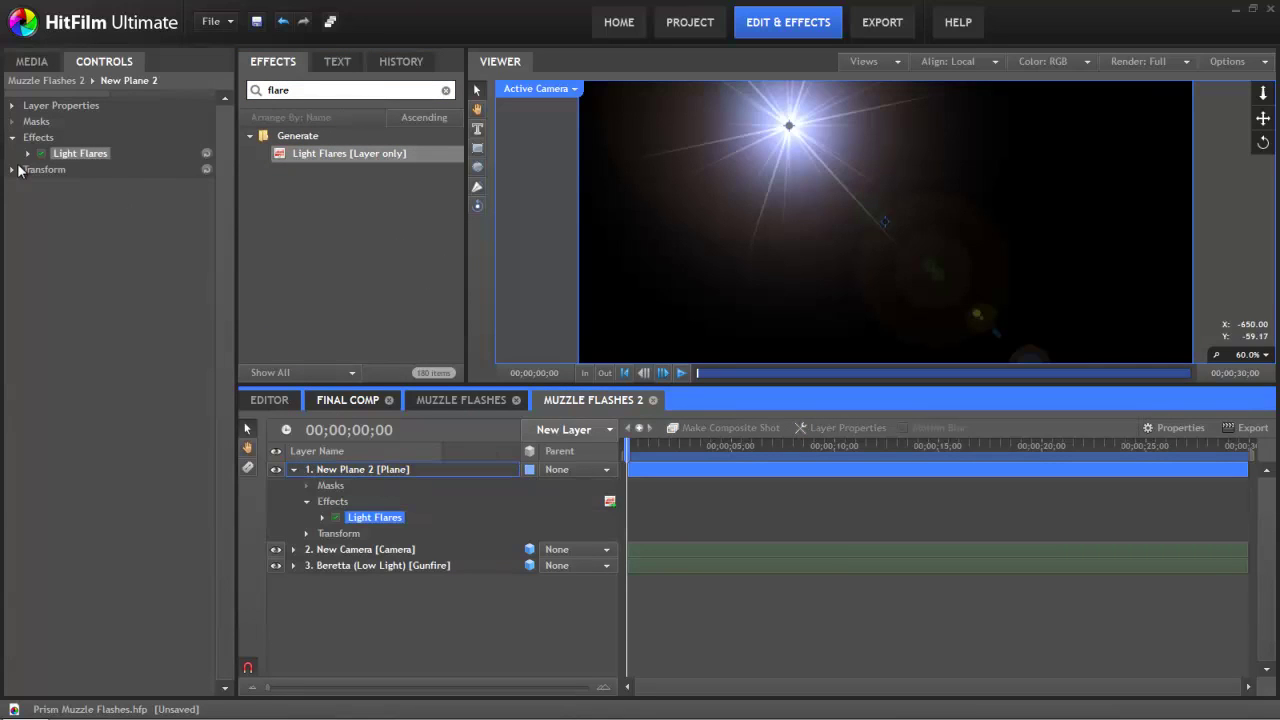
pyautogui.click(359, 468)
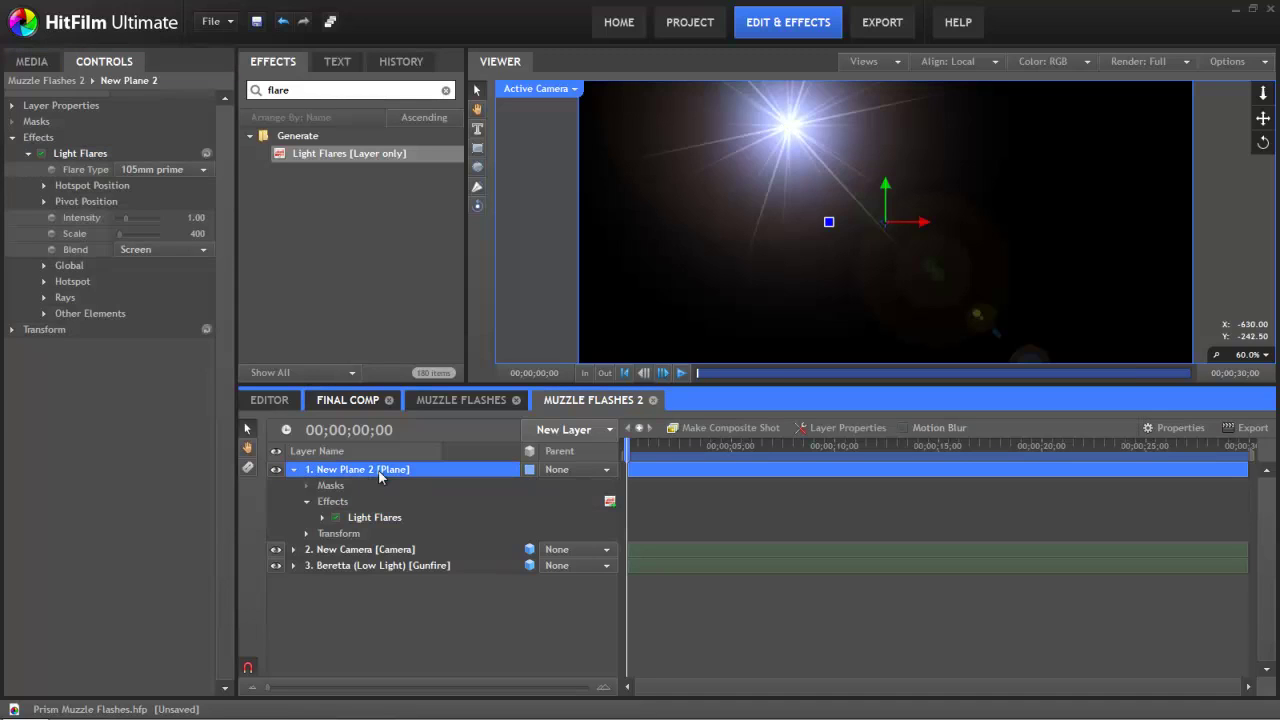
pyautogui.click(12, 105)
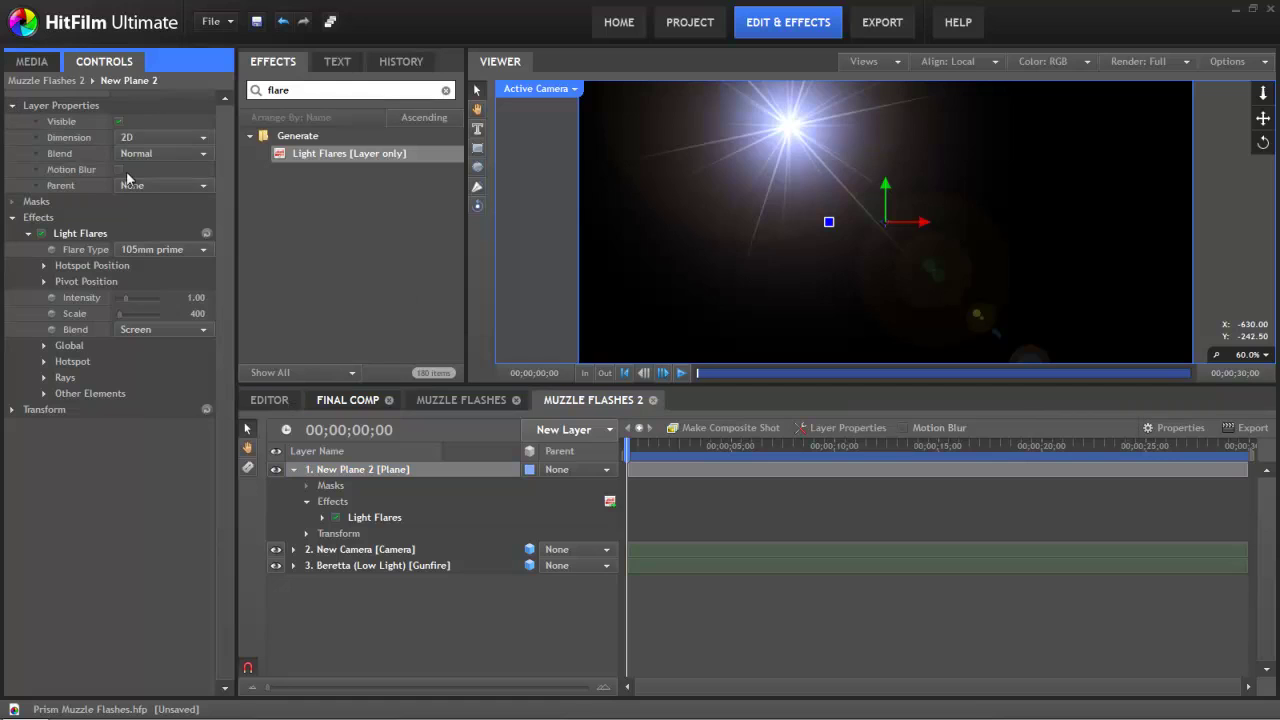
pyautogui.click(156, 155)
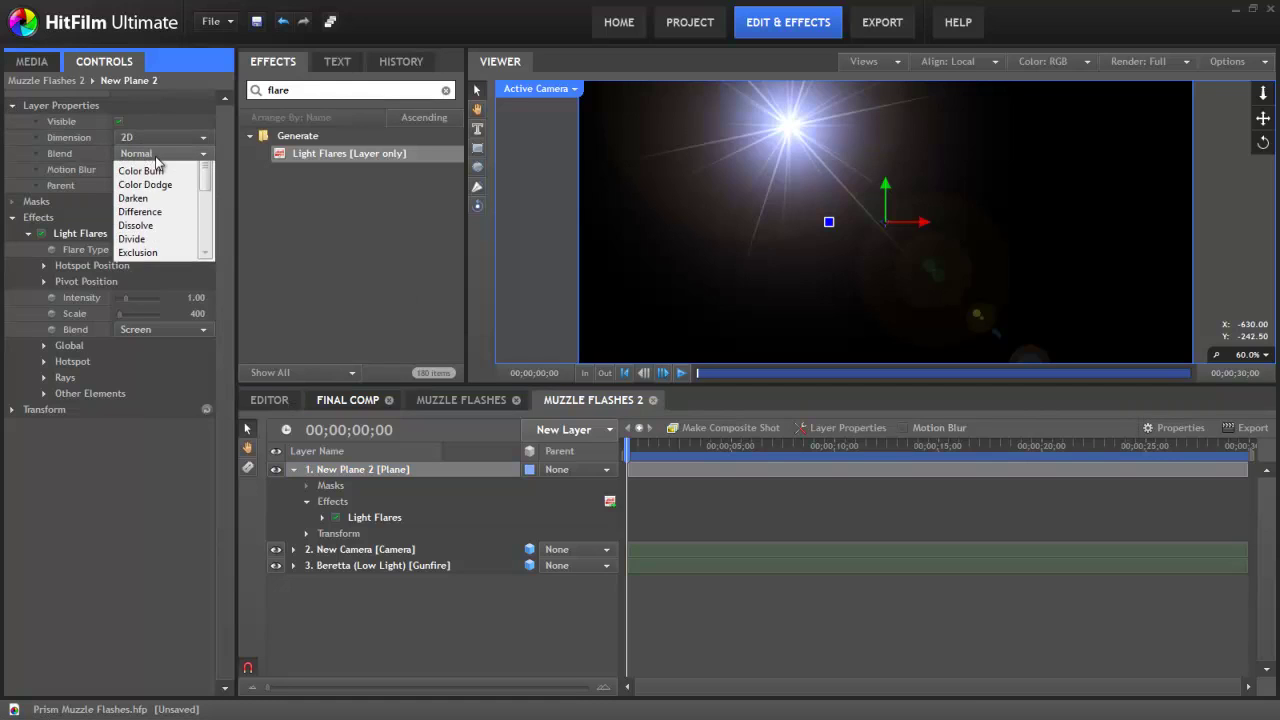
pyautogui.scroll(1, 160, 180)
pyautogui.scroll(-4, 165, 240)
pyautogui.click(153, 267)
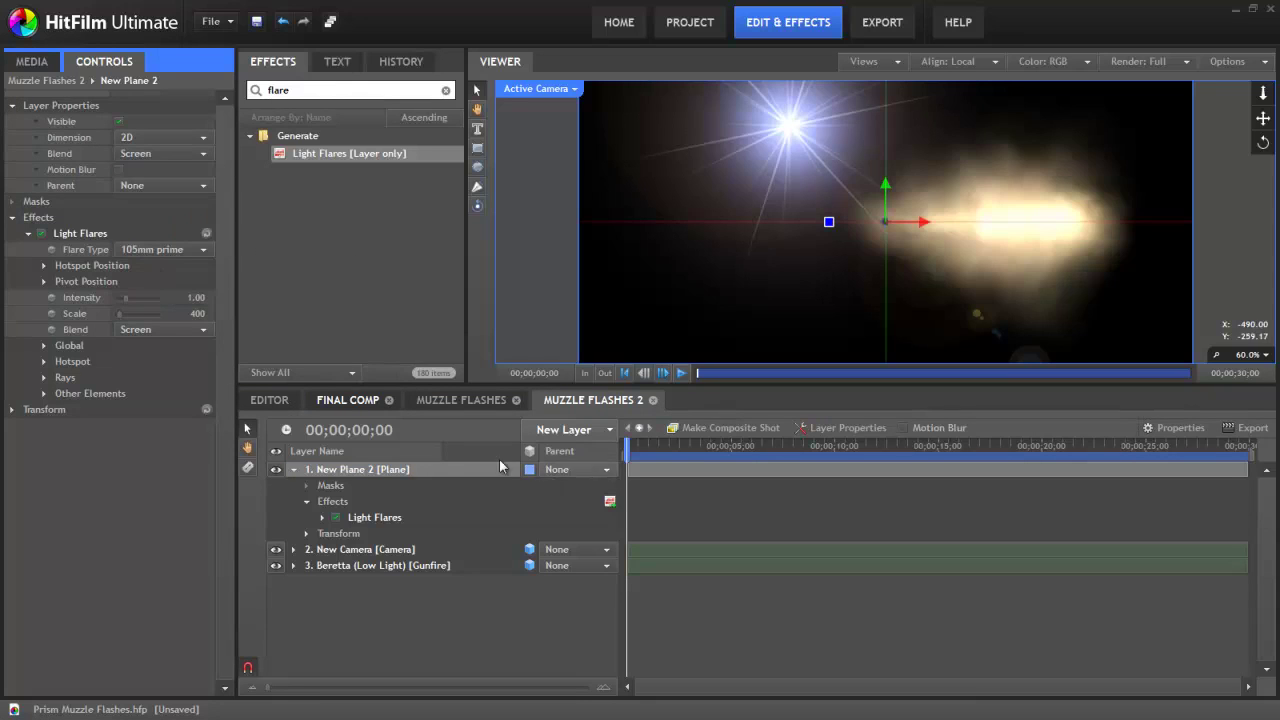
# Step: Center the flare hotspot over the muzzle flash, near 343.3, -5.8
pyautogui.click(43, 267)
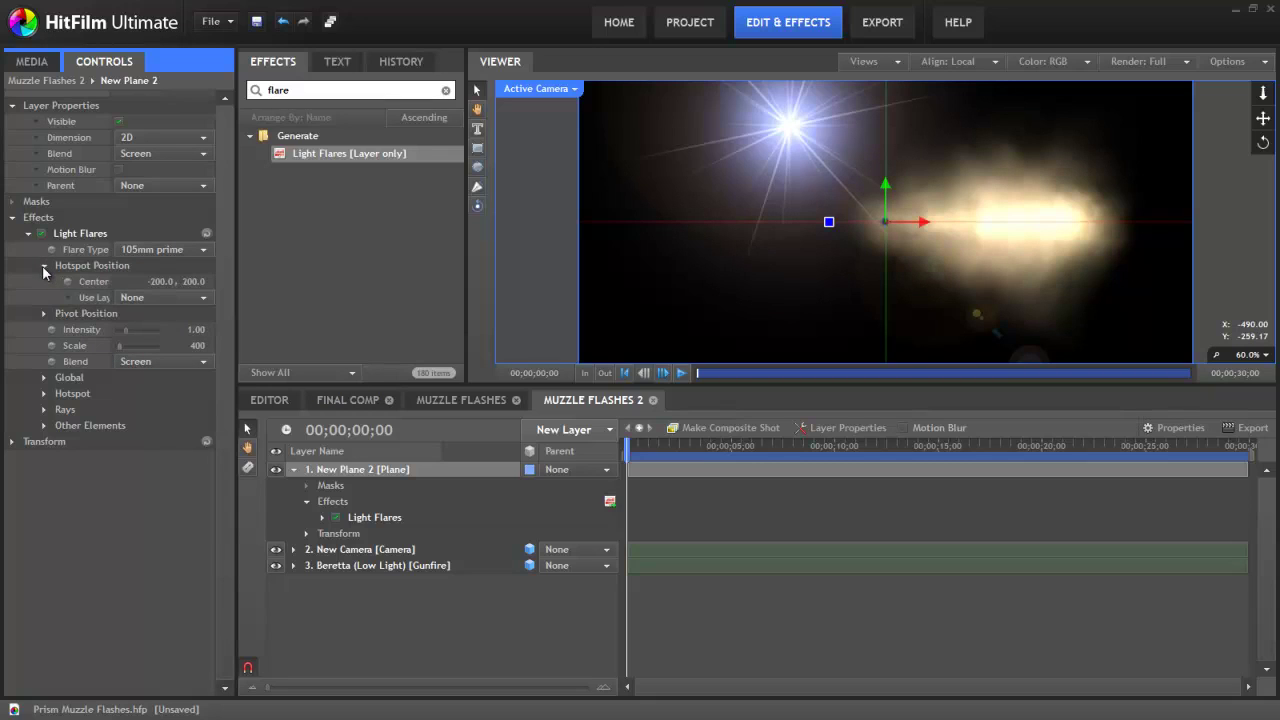
pyautogui.click(92, 281)
pyautogui.moveTo(789, 128); pyautogui.dragTo(1049, 224)
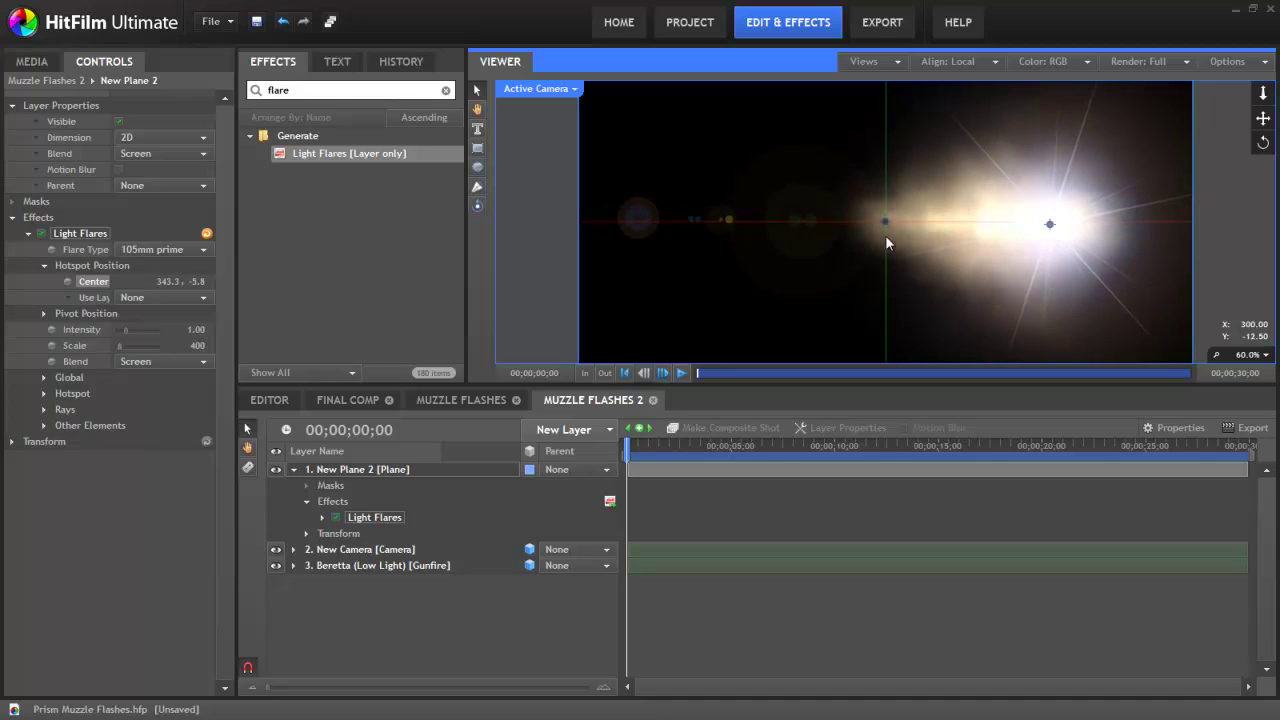
# Step: Change the Light Flares type to Flashlight LED
pyautogui.click(168, 250)
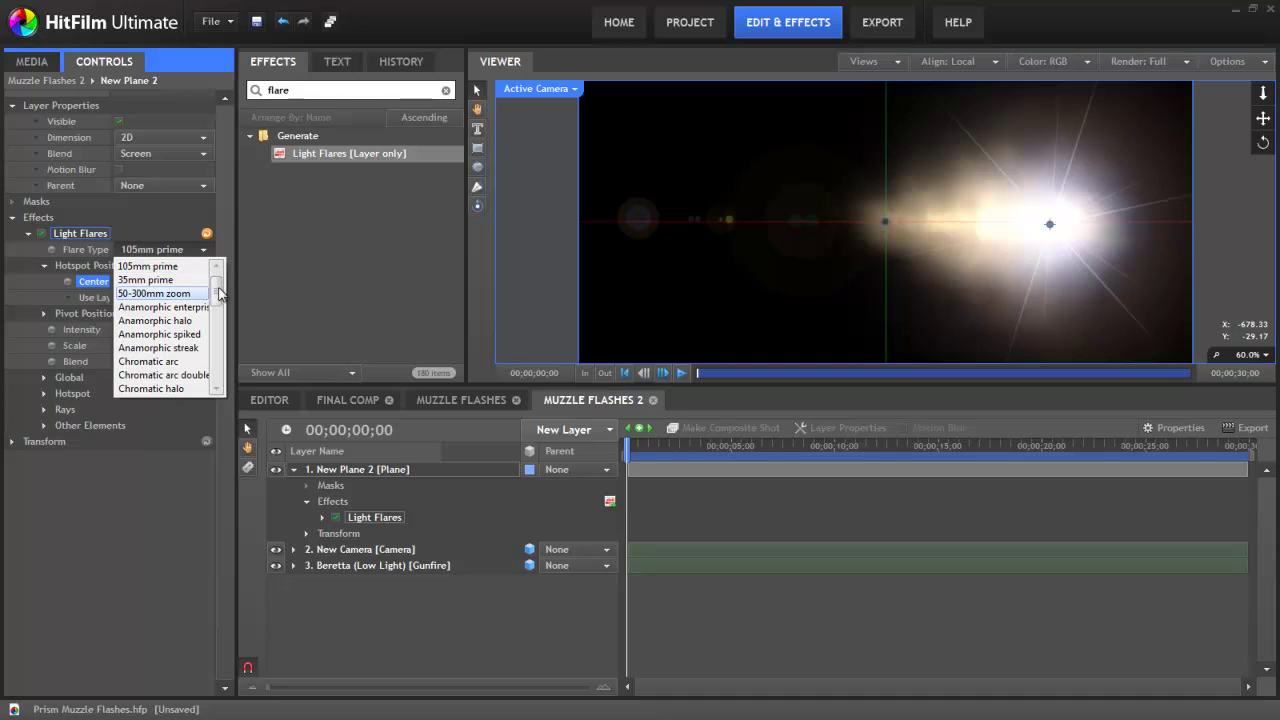
pyautogui.moveTo(220, 292); pyautogui.dragTo(218, 328)
pyautogui.click(152, 335)
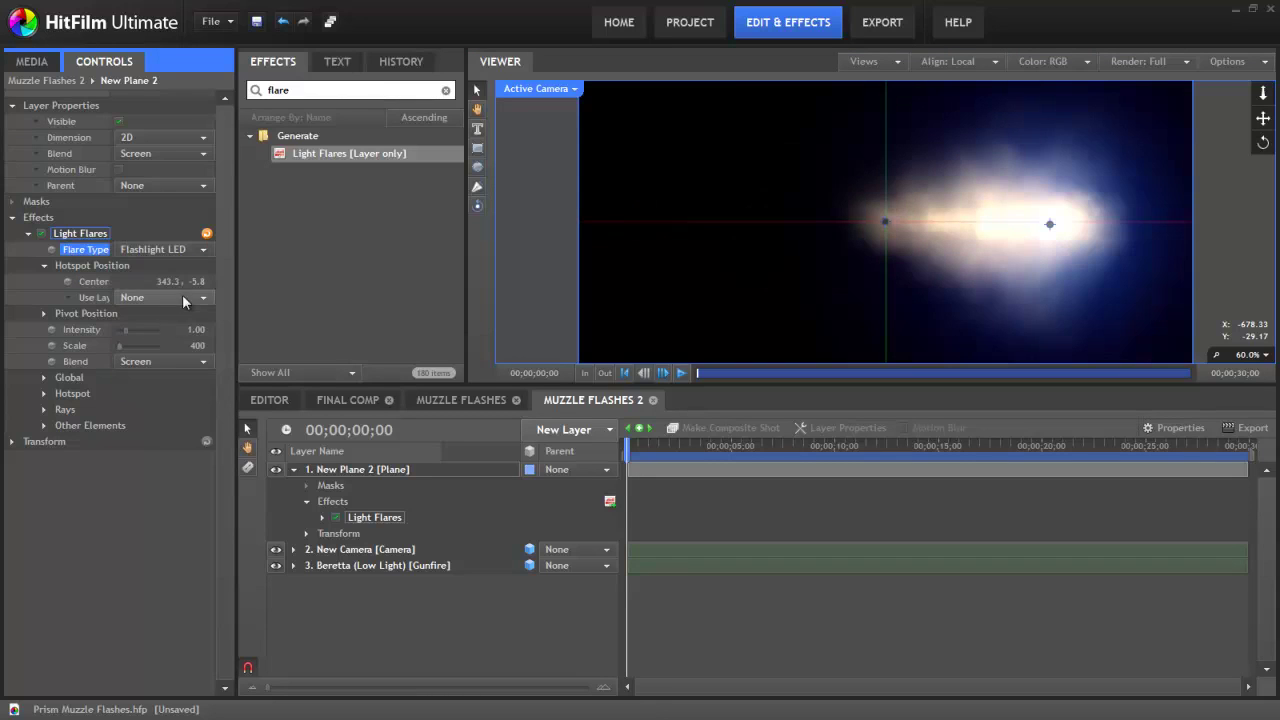
# Step: Shift the flare's global hue to 186°
pyautogui.click(44, 425)
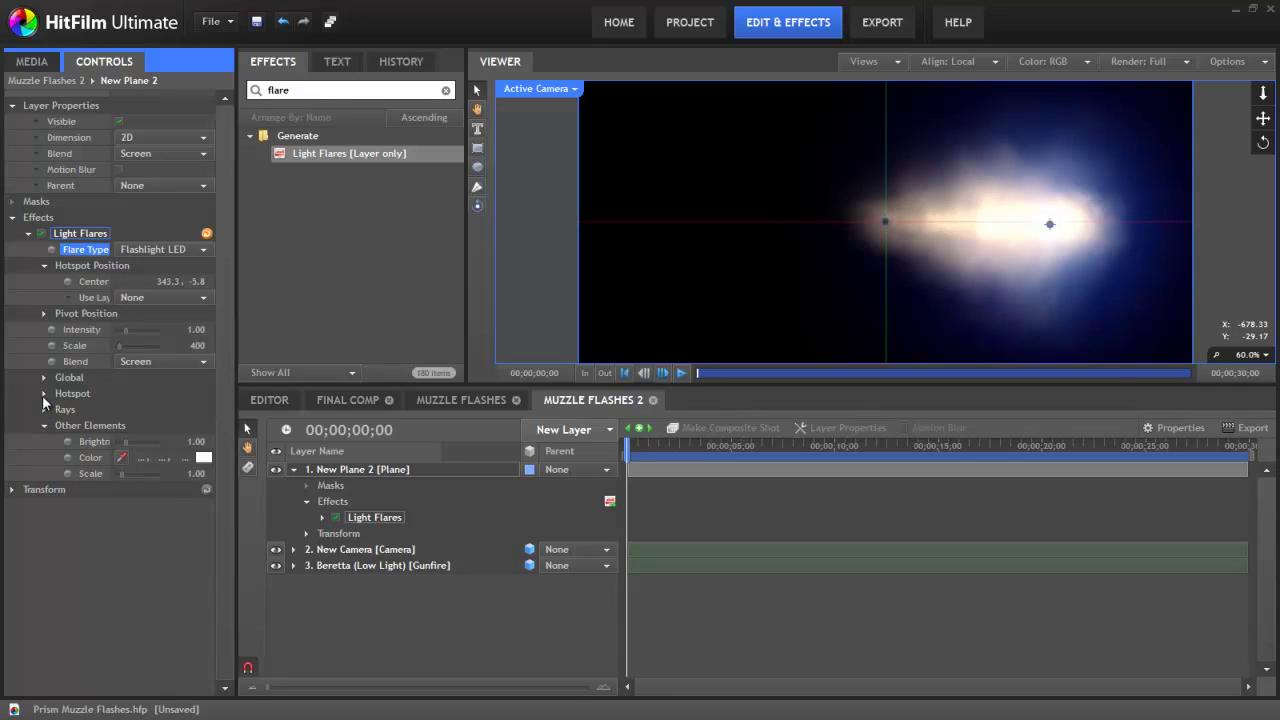
pyautogui.click(43, 394)
pyautogui.click(44, 377)
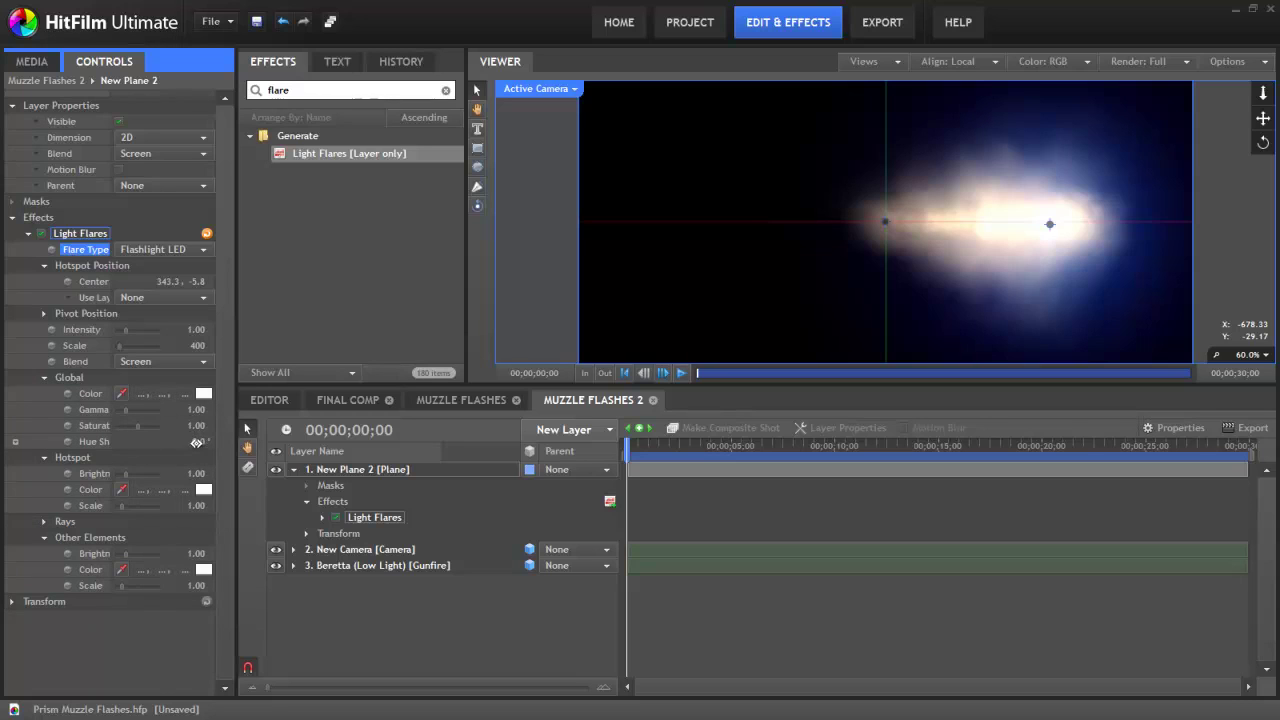
pyautogui.moveTo(197, 441); pyautogui.dragTo(360, 452)
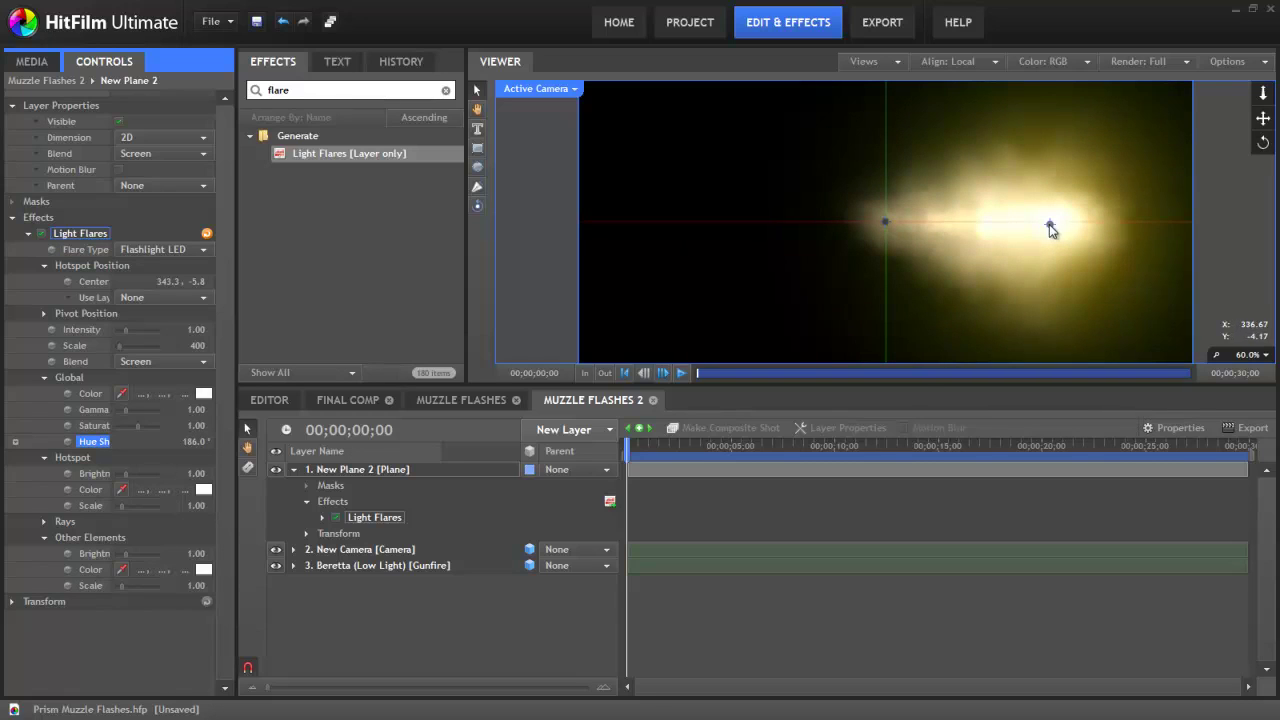
# Step: Move the flare hotspot left, raise Scale to 1015 and lower Intensity to 0.60
pyautogui.moveTo(1049, 224); pyautogui.dragTo(1014, 226)
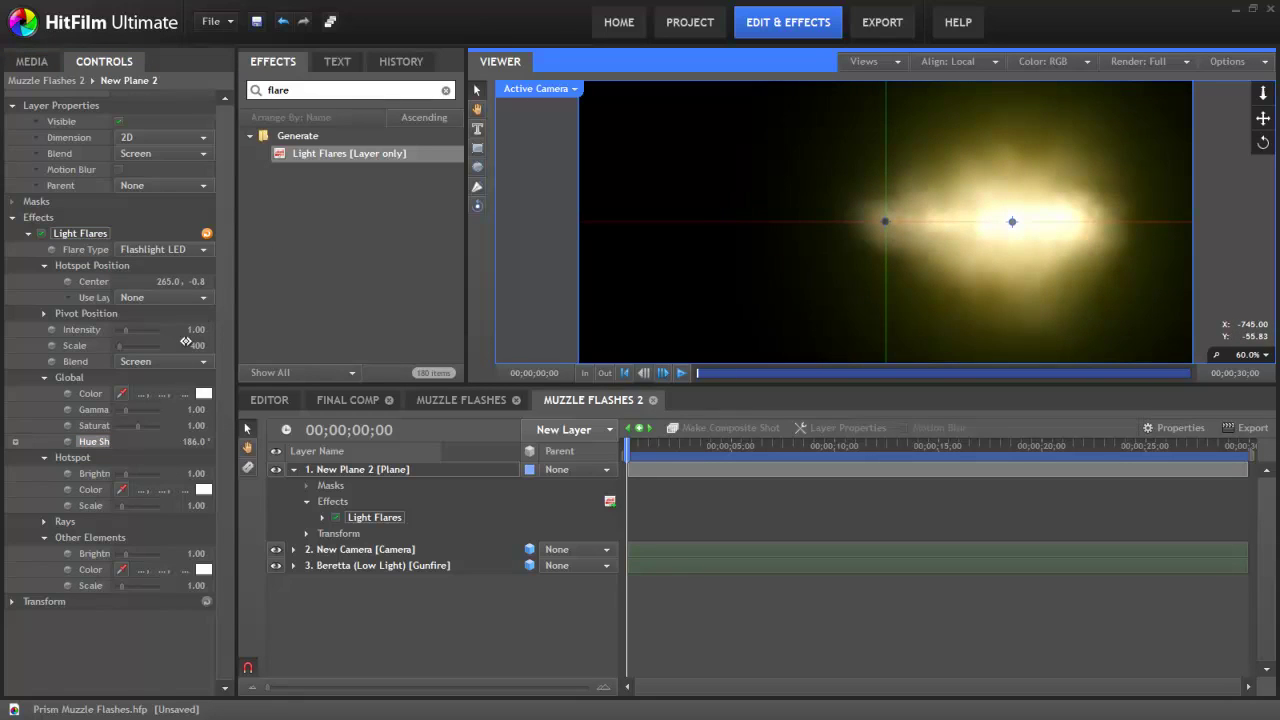
pyautogui.moveTo(197, 345); pyautogui.dragTo(760, 339)
pyautogui.moveTo(194, 330); pyautogui.dragTo(329, 354)
pyautogui.scroll(-1, 985, 228)
pyautogui.moveTo(1000, 383); pyautogui.dragTo(1015, 461)
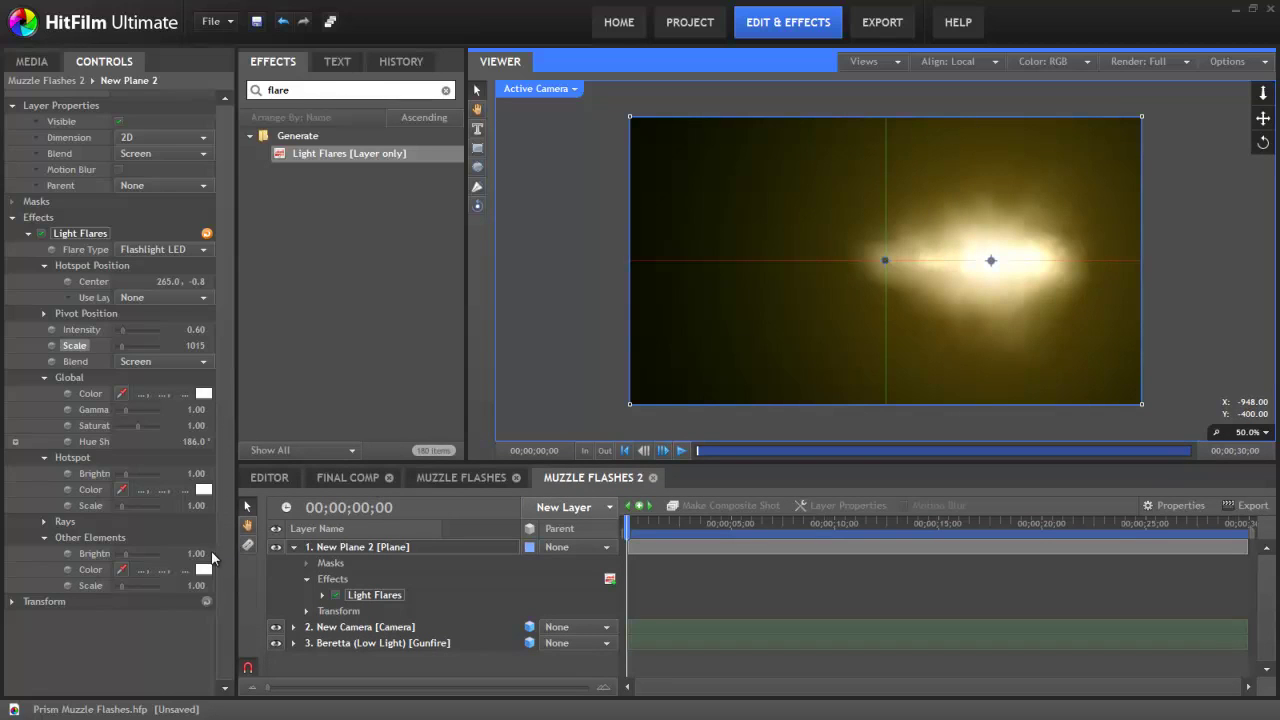
# Step: Lower the flare's Global Saturation to 0.68 and collapse the New Plane 2 layer
pyautogui.moveTo(198, 427); pyautogui.dragTo(176, 429)
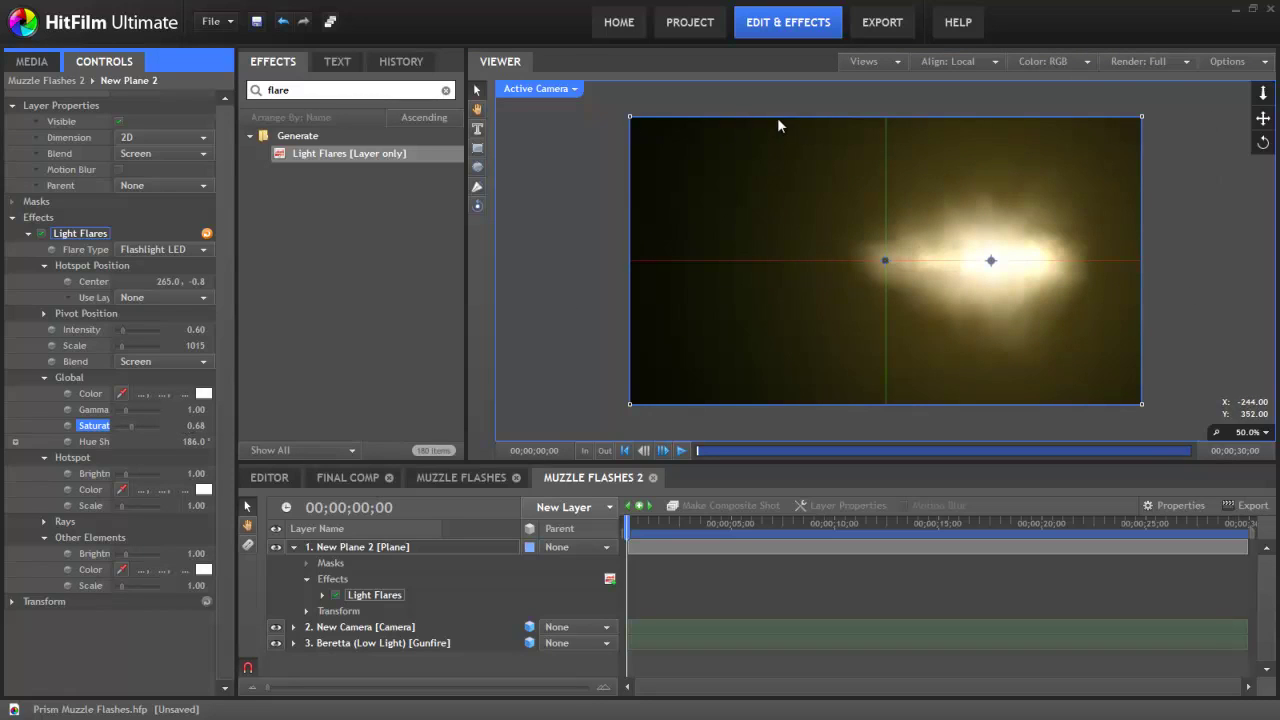
pyautogui.click(1185, 358)
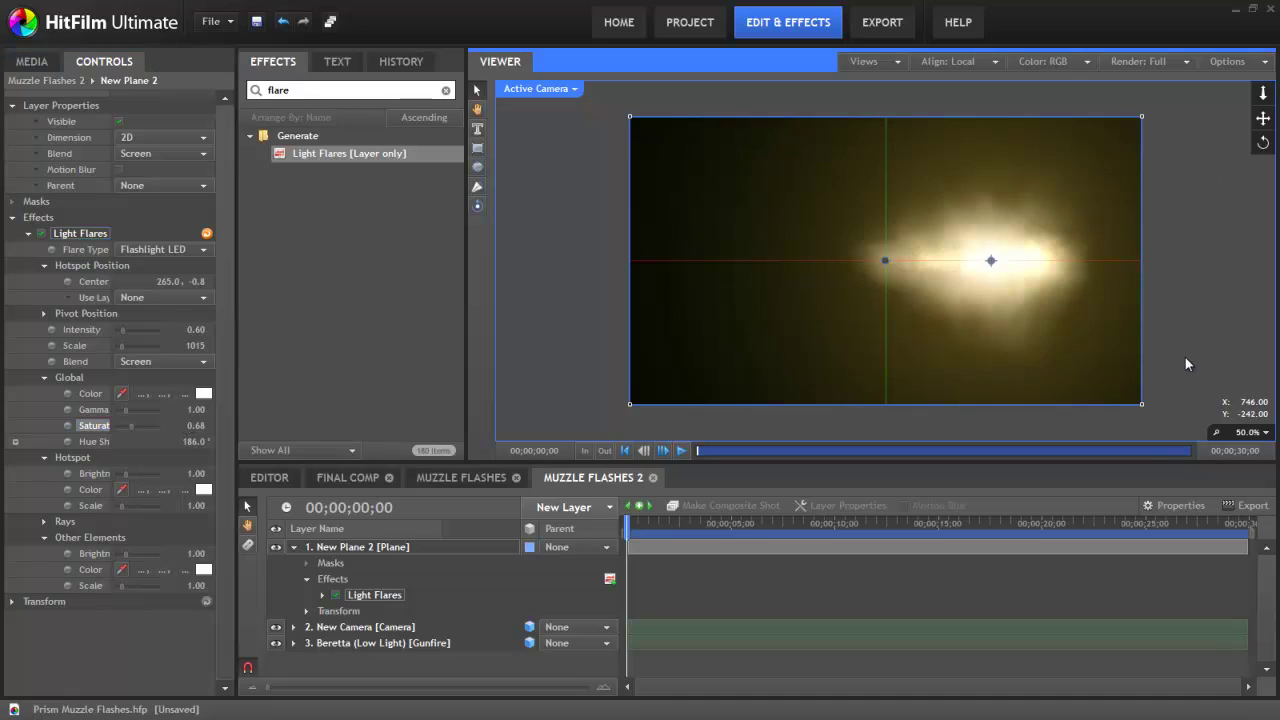
pyautogui.click(294, 549)
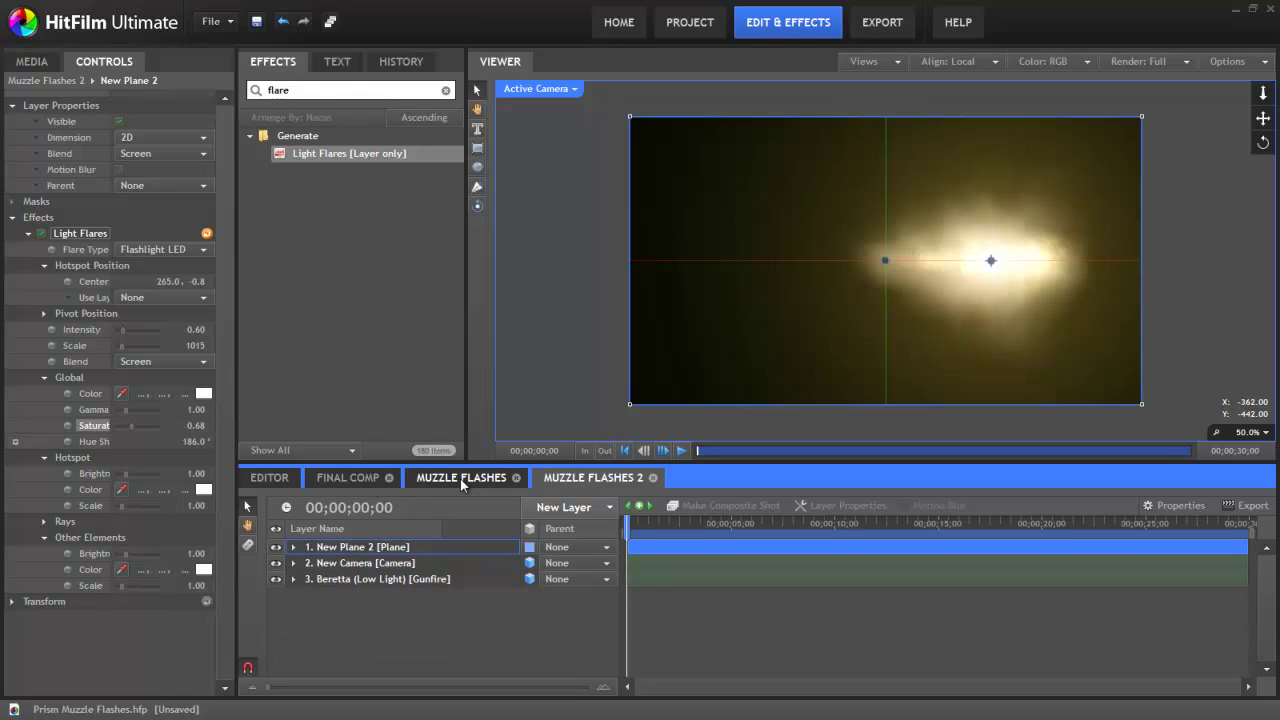
# Step: Add a new grade layer to Muzzle Flashes 2 and apply Zoom Blur to it
pyautogui.click(568, 507)
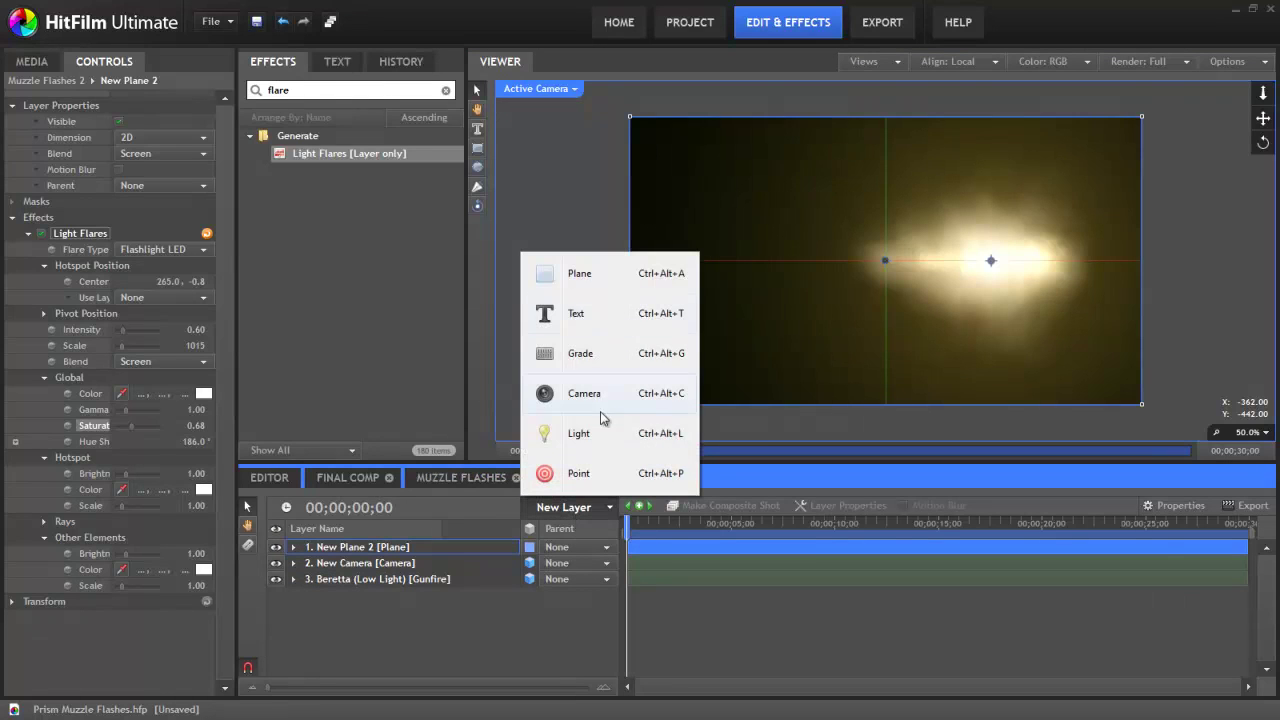
pyautogui.click(601, 356)
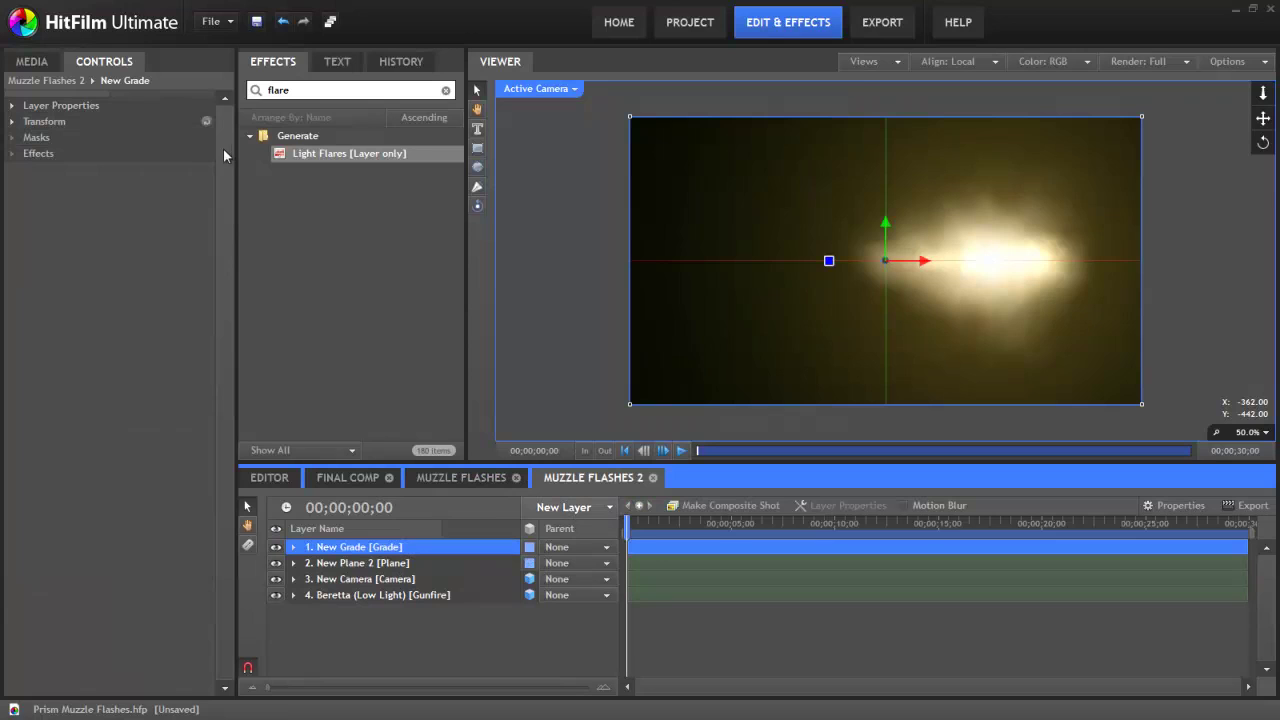
pyautogui.doubleClick(295, 90)
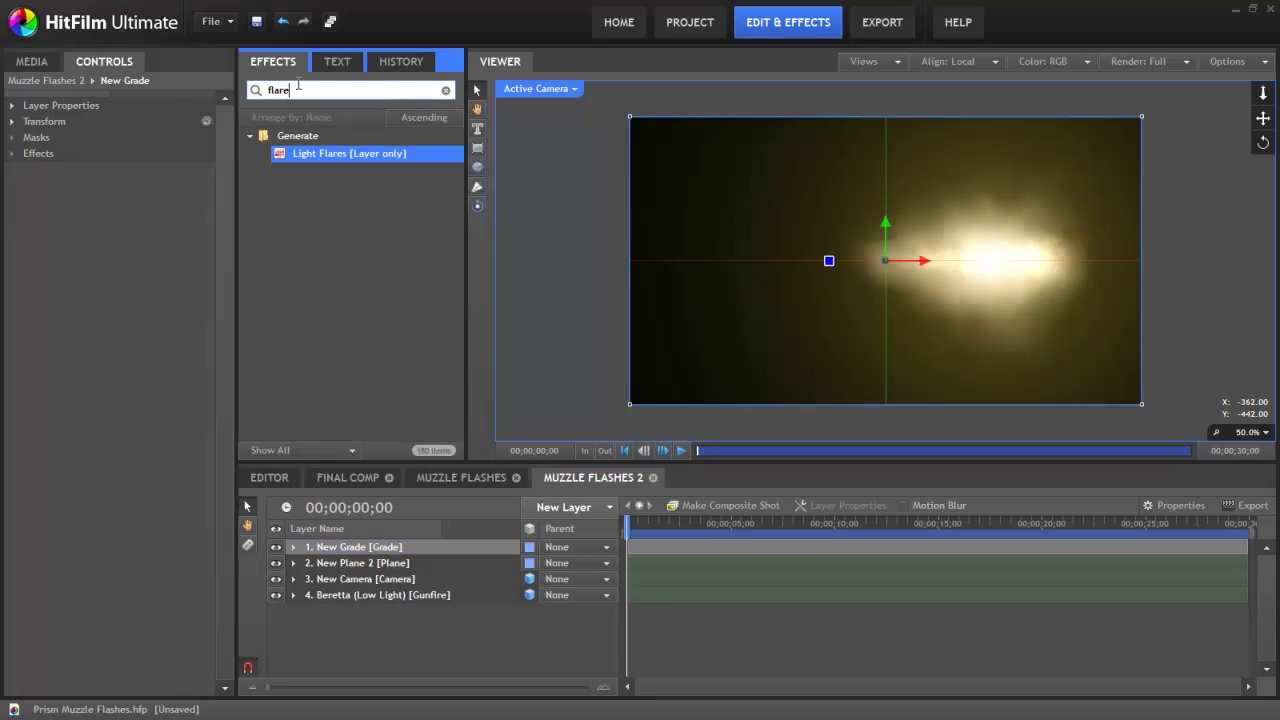
pyautogui.write('zo')
pyautogui.moveTo(315, 153); pyautogui.dragTo(749, 315)
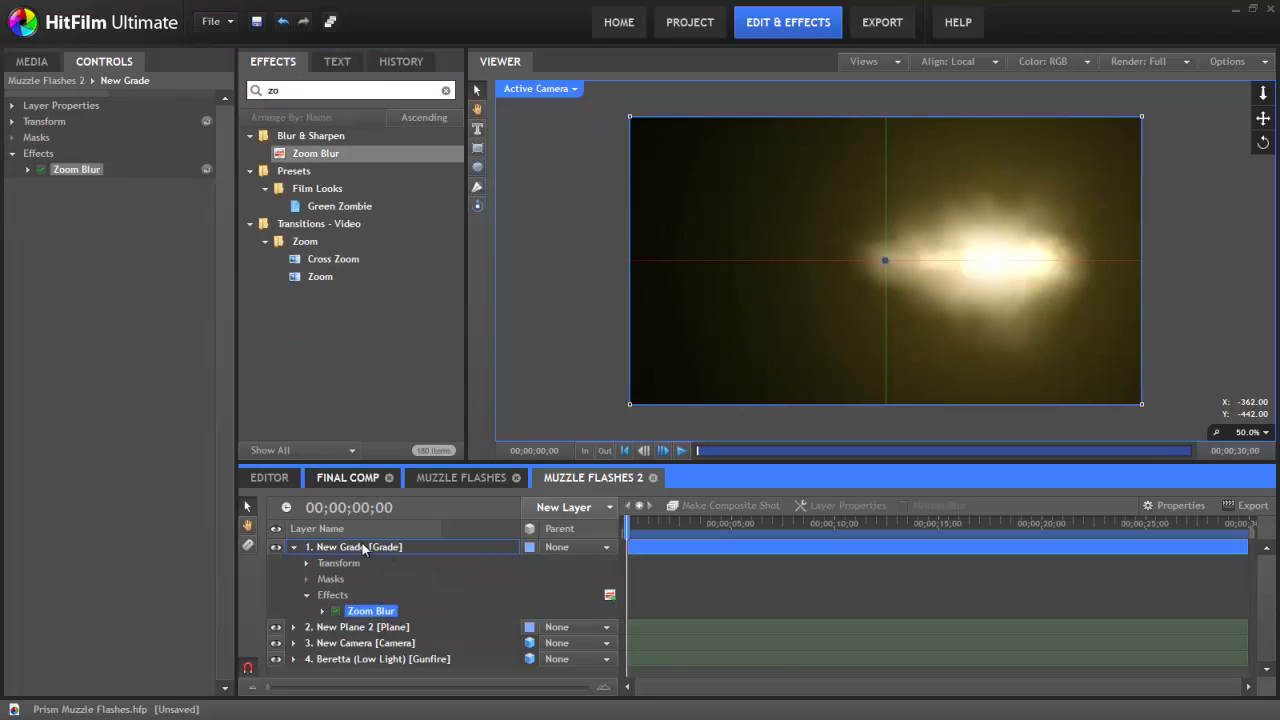
# Step: Centre the Zoom Blur on the flare's bright core and set Strength to 22
pyautogui.click(27, 170)
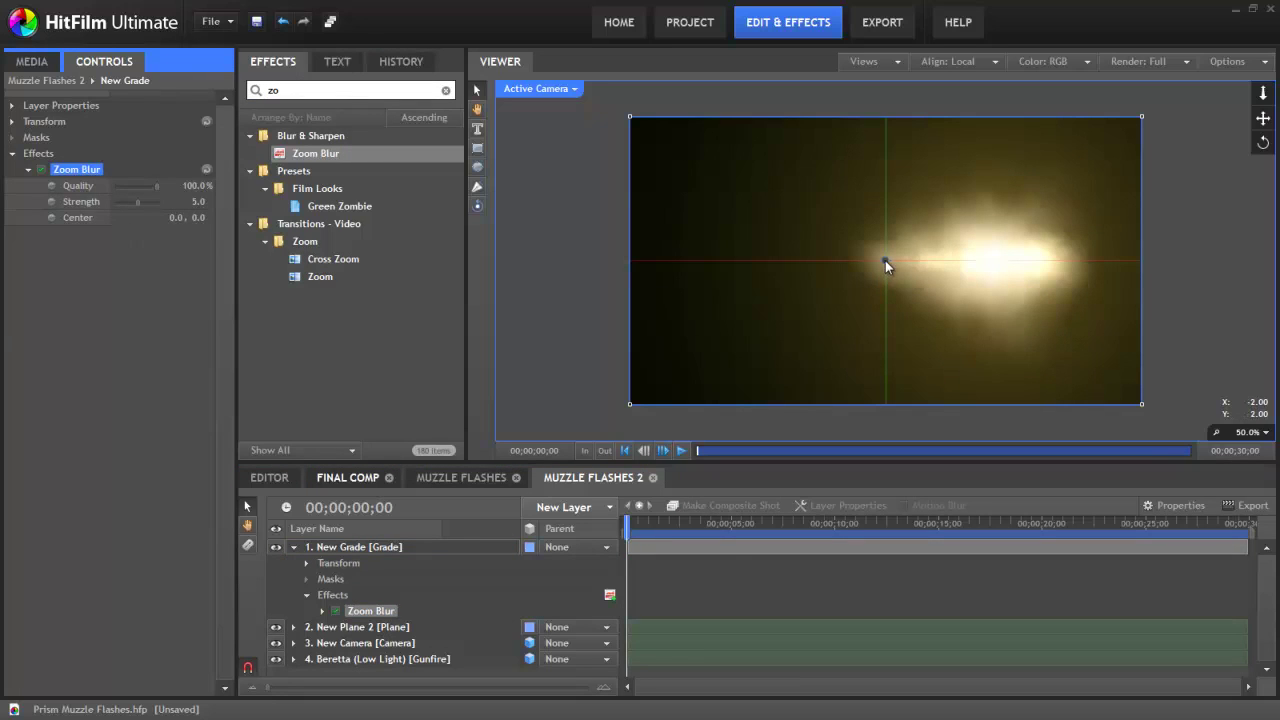
pyautogui.moveTo(885, 260); pyautogui.dragTo(1041, 261)
pyautogui.scroll(4, 1041, 261)
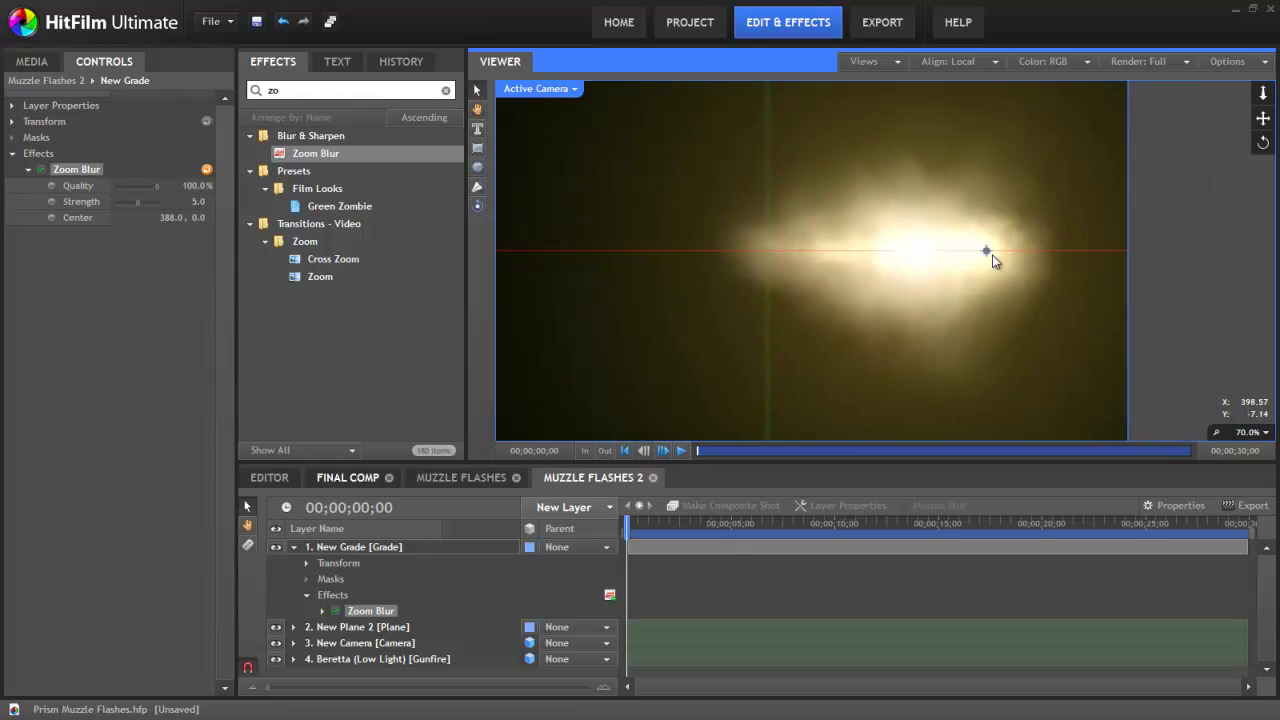
pyautogui.moveTo(991, 251); pyautogui.dragTo(984, 250)
pyautogui.moveTo(198, 203)
pyautogui.mouseDown()
pyautogui.moveTo(257, 196)
pyautogui.moveTo(205, 201)
pyautogui.mouseUp()
pyautogui.moveTo(983, 249); pyautogui.dragTo(985, 258)
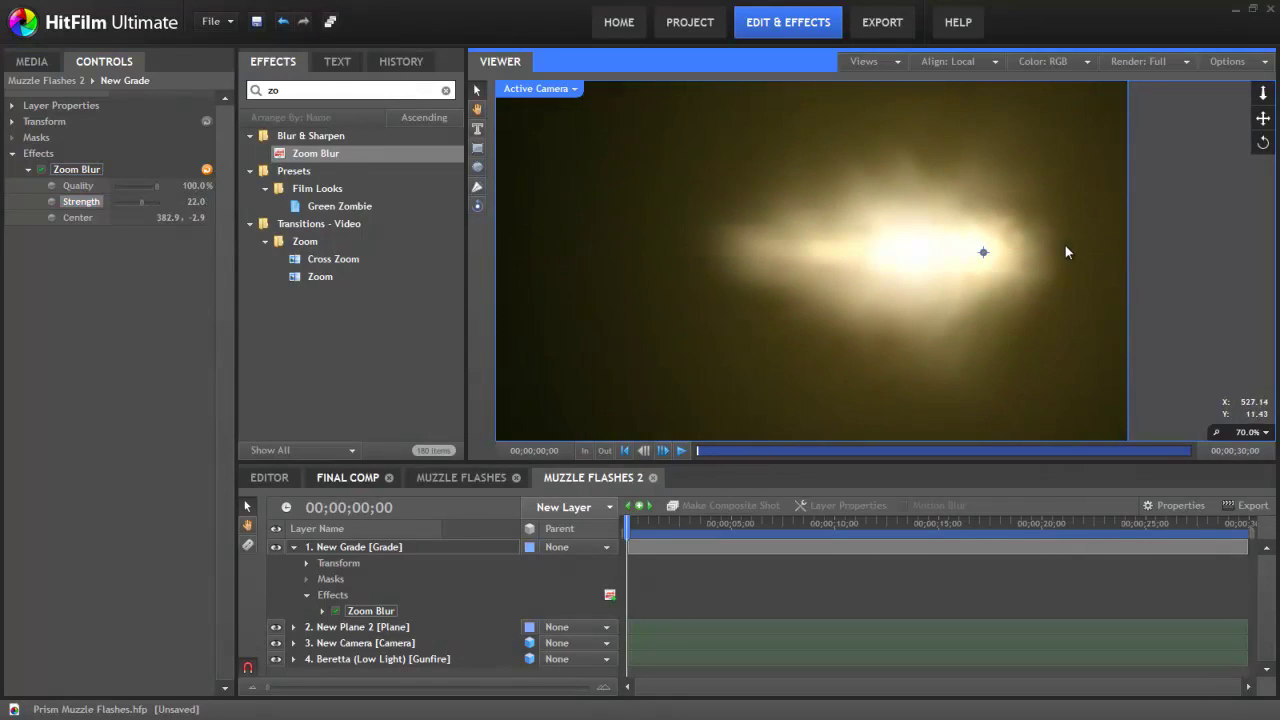
pyautogui.scroll(-1, 1062, 248)
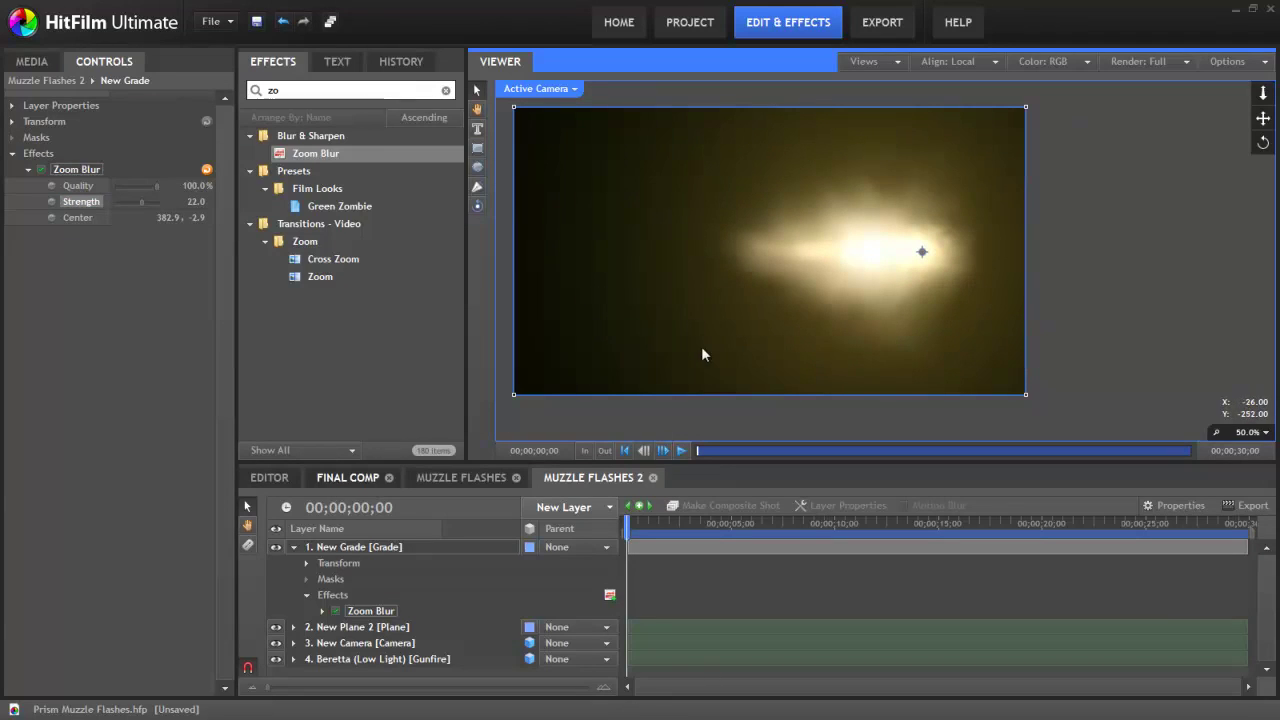
# Step: Apply the Vignette 720p effect to the New Grade layer
pyautogui.doubleClick(296, 92)
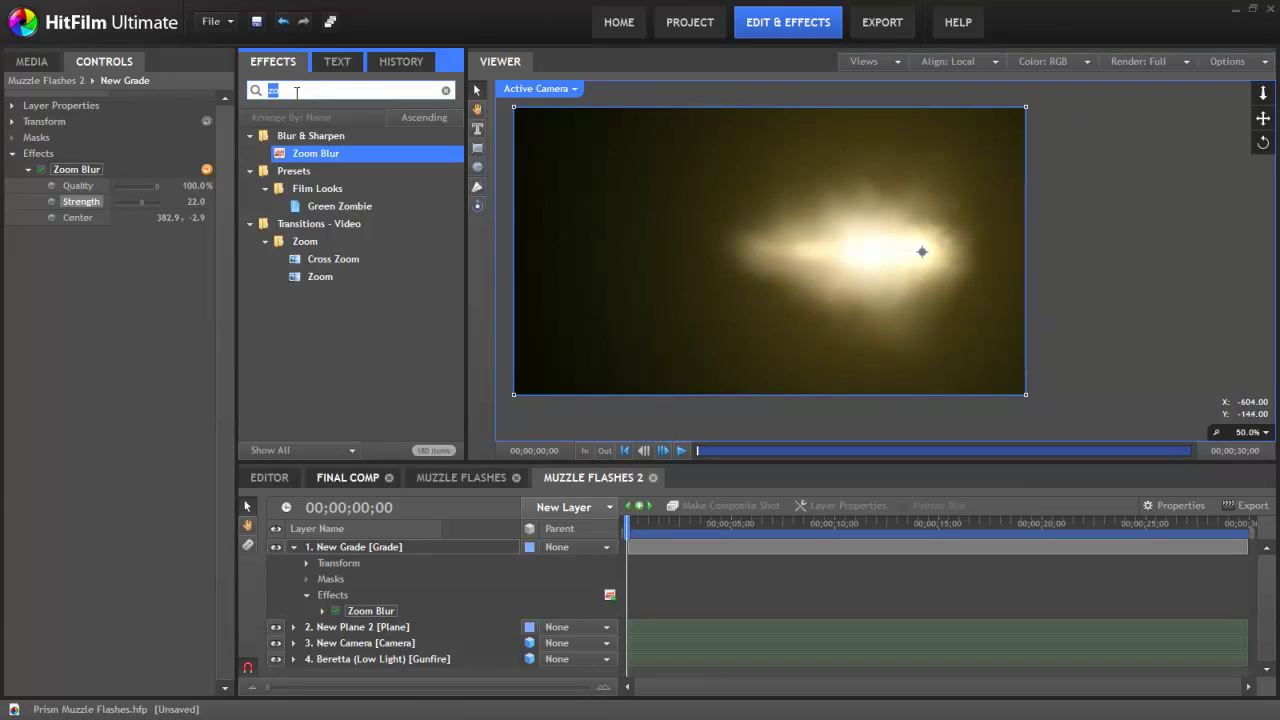
pyautogui.write('vig')
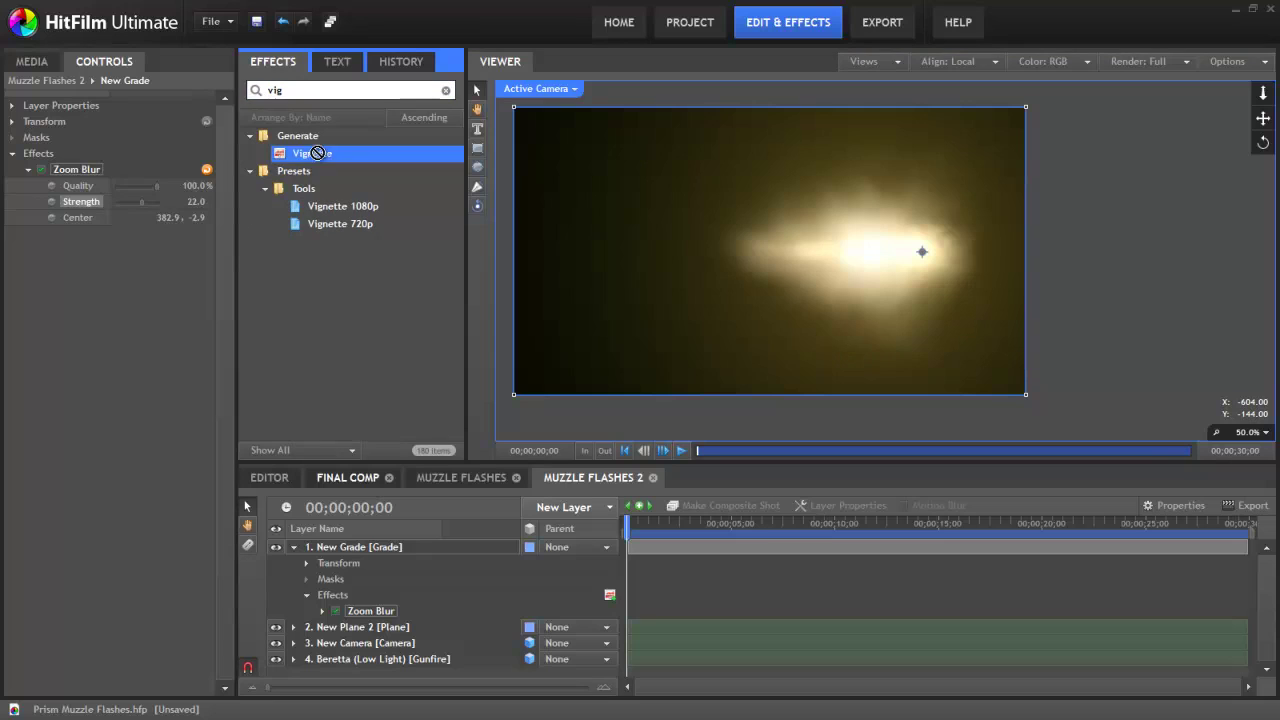
pyautogui.click(335, 226)
pyautogui.moveTo(335, 229); pyautogui.dragTo(381, 612)
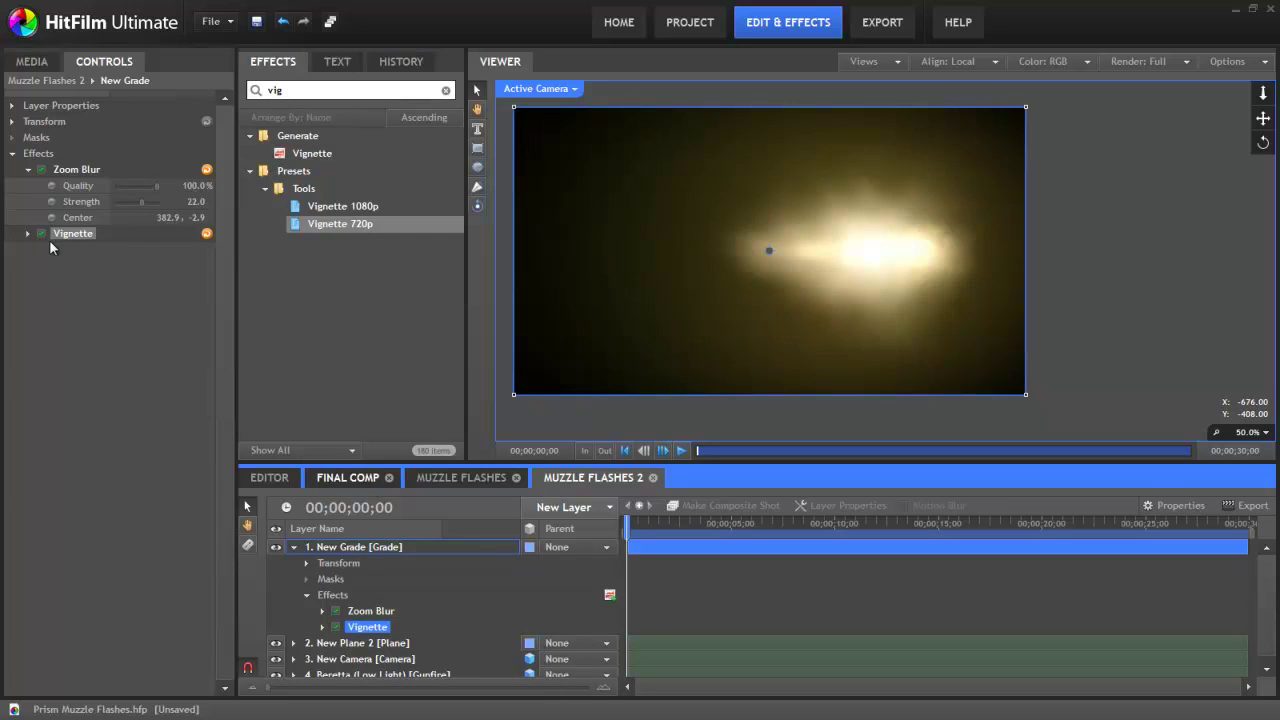
# Step: Set the Vignette's Horizontal and Vertical Strength to 1.00
pyautogui.click(28, 234)
pyautogui.click(197, 314)
pyautogui.click(166, 428)
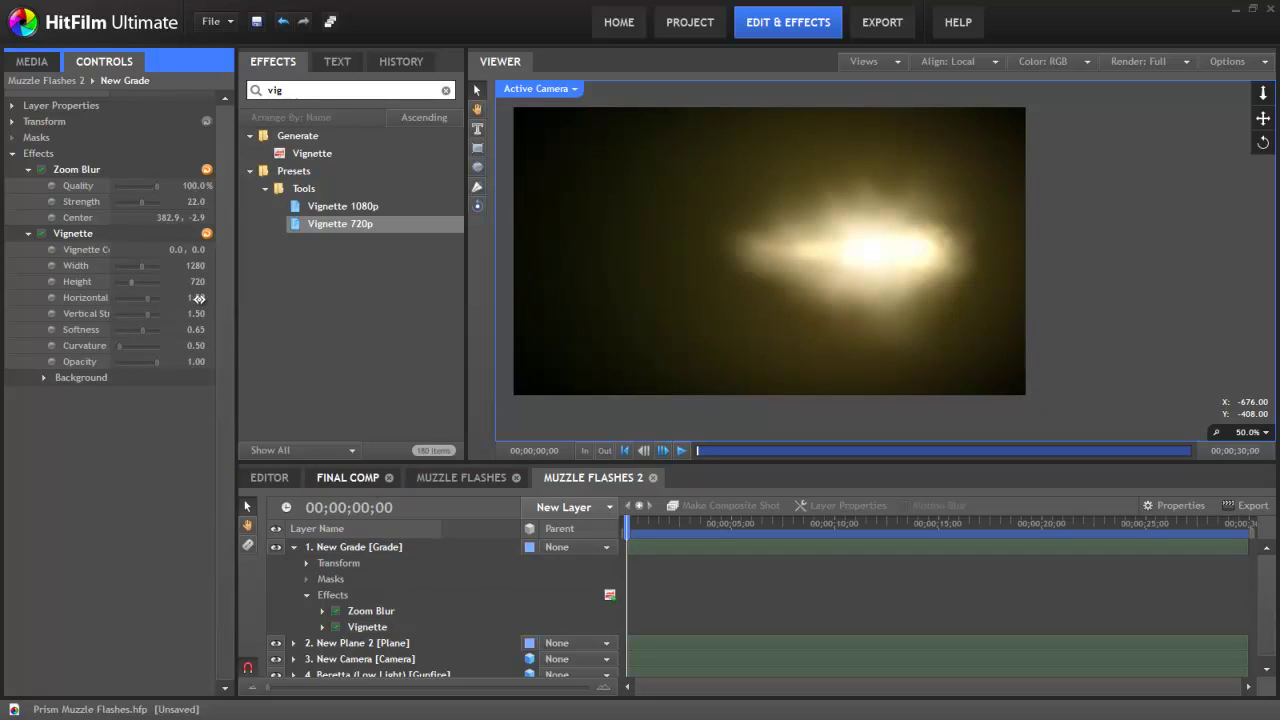
pyautogui.click(196, 297)
pyautogui.click(197, 314)
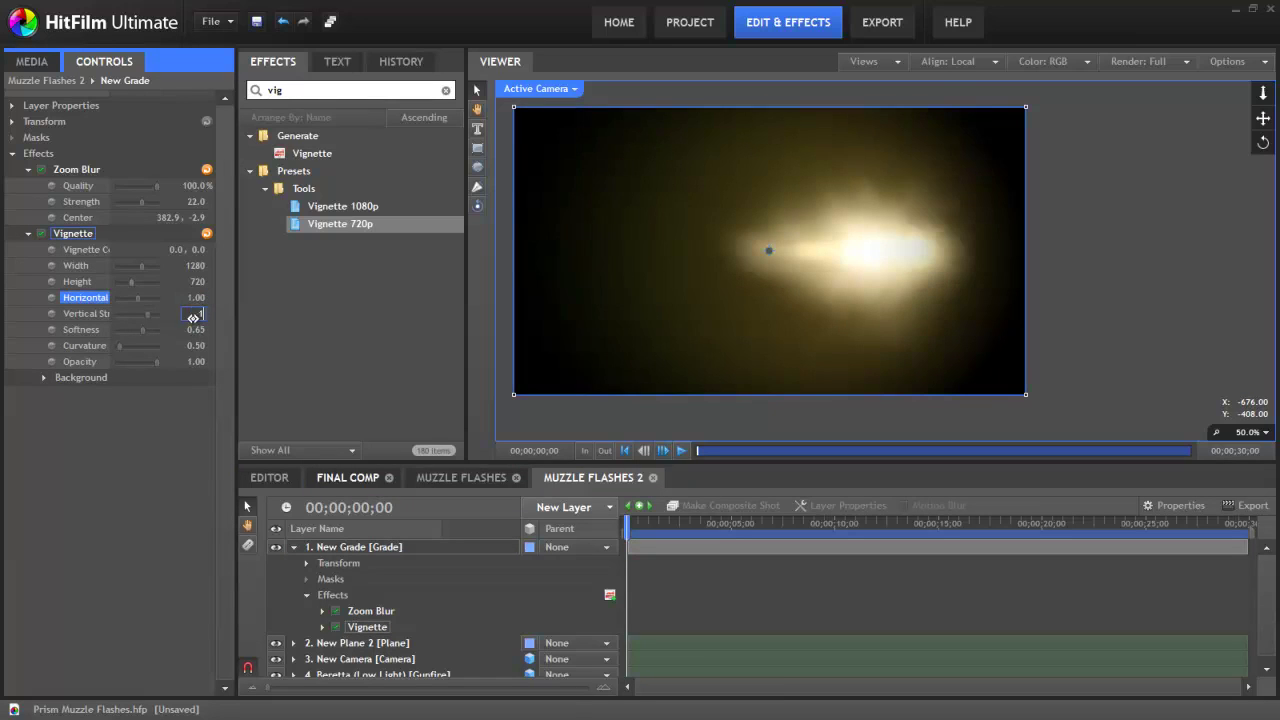
pyautogui.write('1')
pyautogui.press('Return')
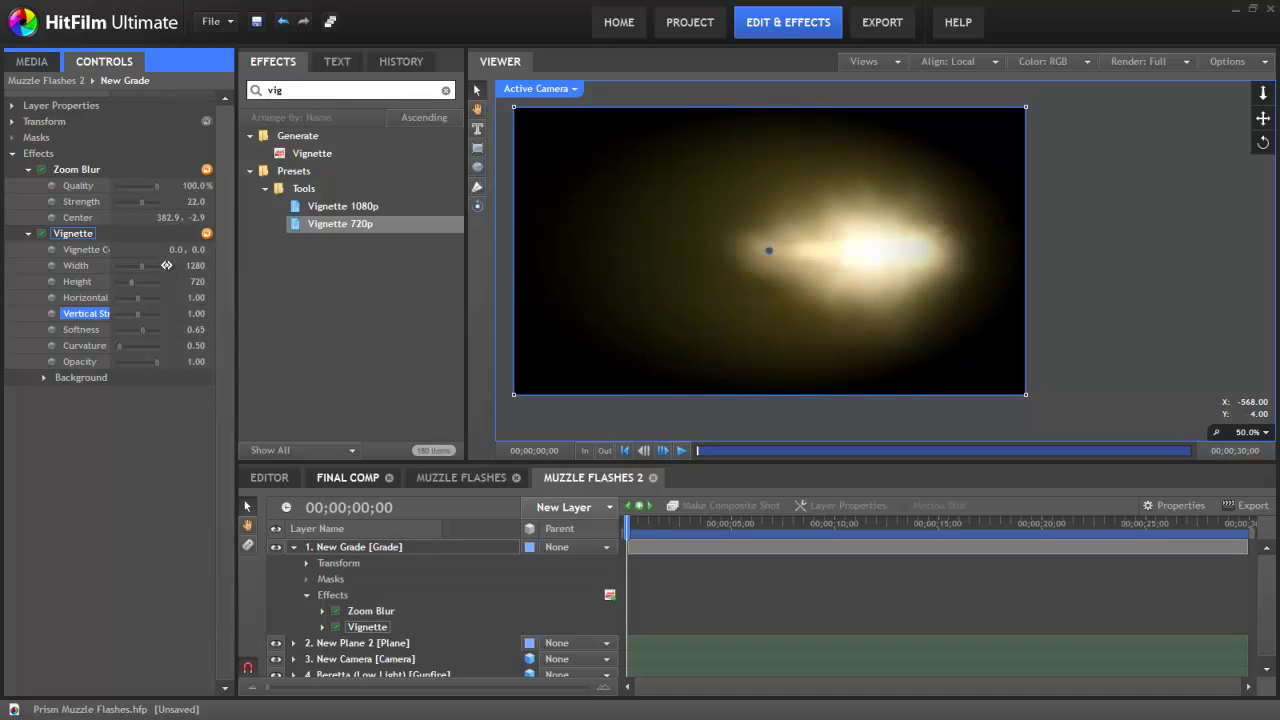
# Step: Add Muzzle Flashes 2 from the Media list into the Final Comp
pyautogui.click(347, 477)
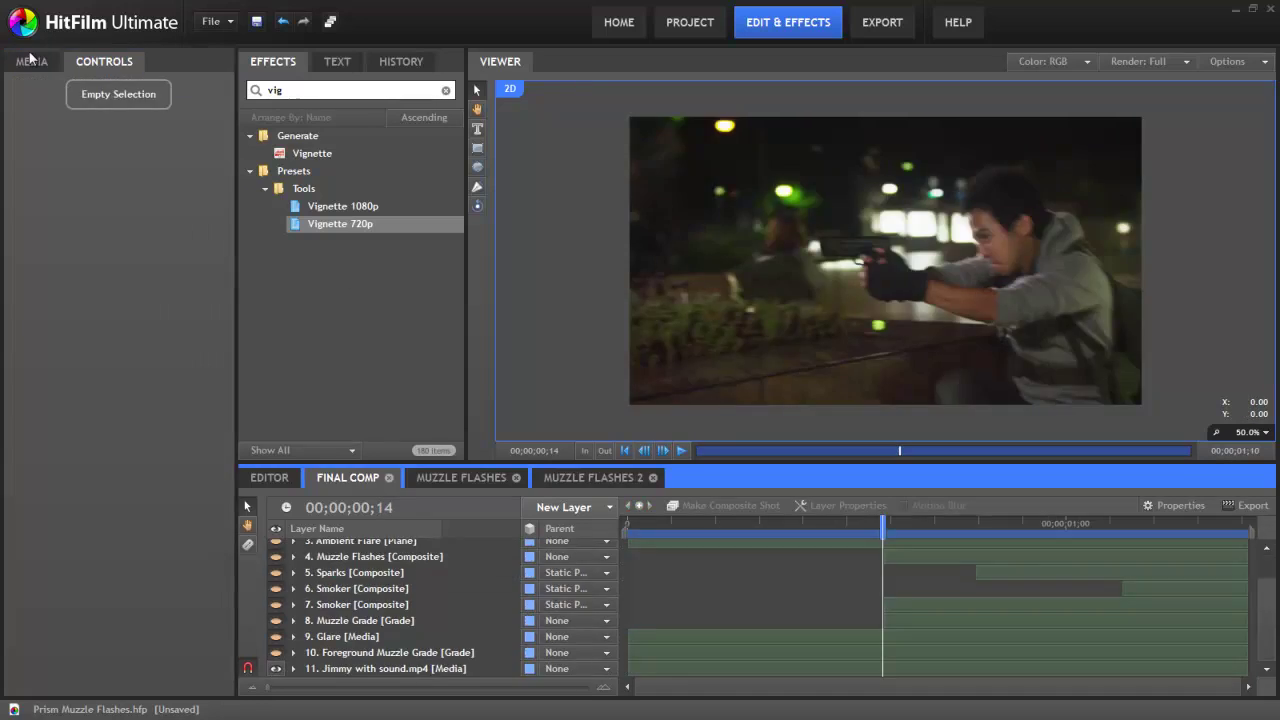
pyautogui.click(31, 61)
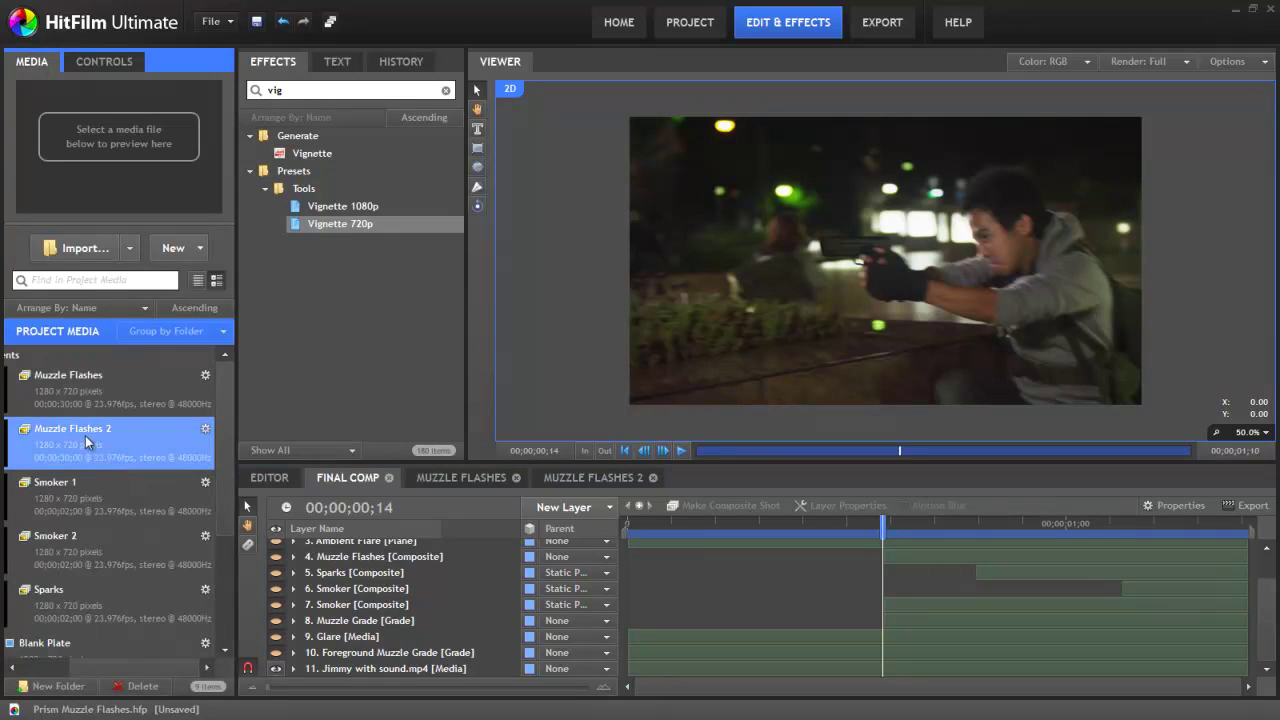
pyautogui.moveTo(78, 436); pyautogui.dragTo(334, 557)
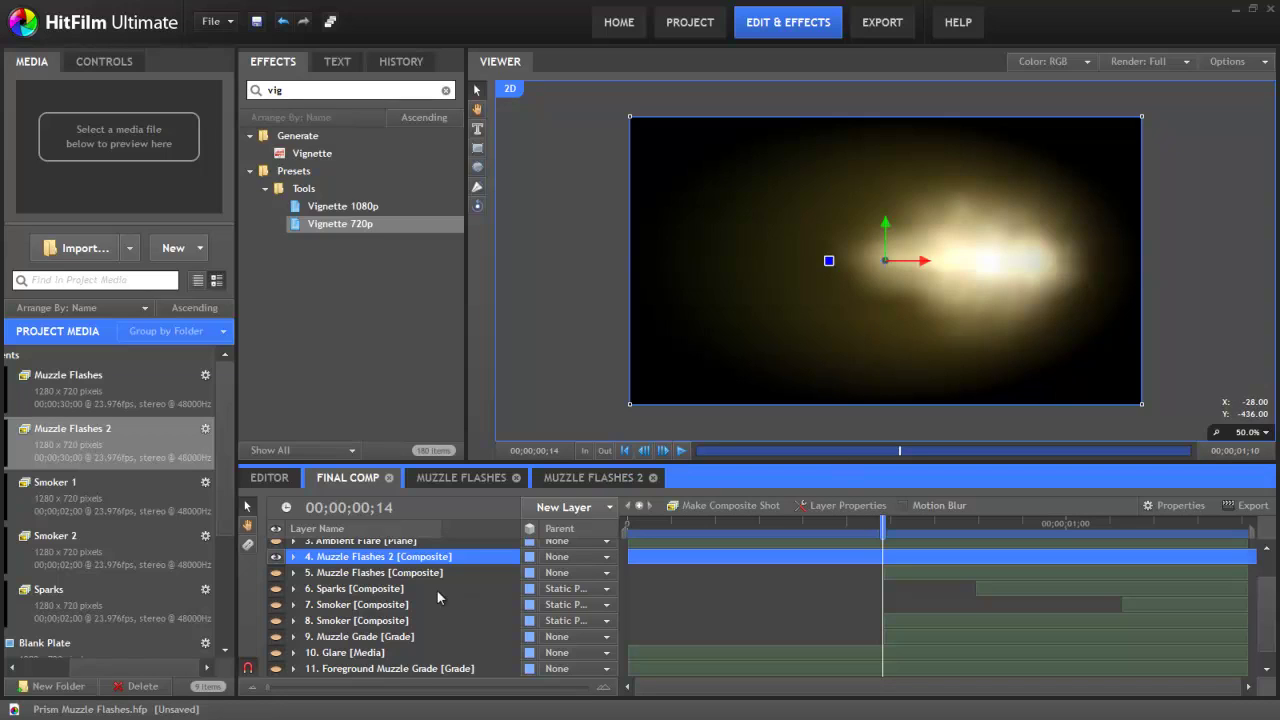
# Step: Set the Muzzle Flashes 2 blend mode to Add and start the layer at frame 14
pyautogui.click(96, 62)
pyautogui.click(28, 105)
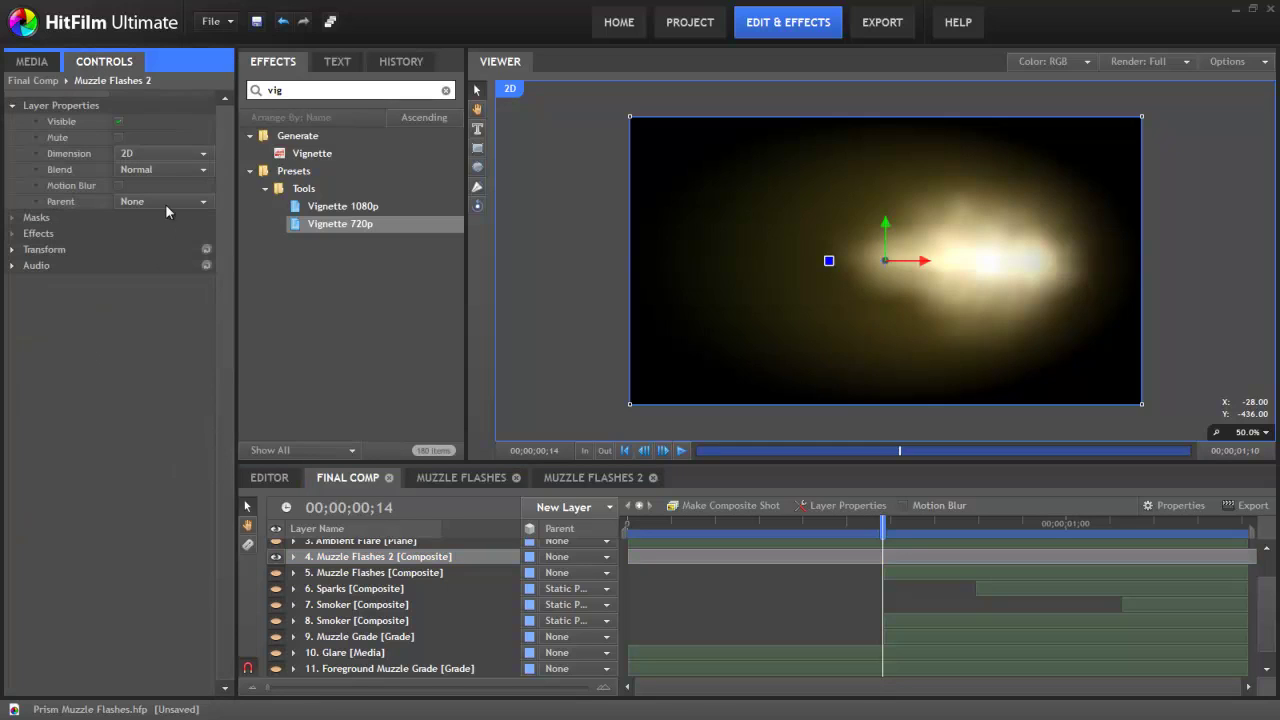
pyautogui.click(405, 558)
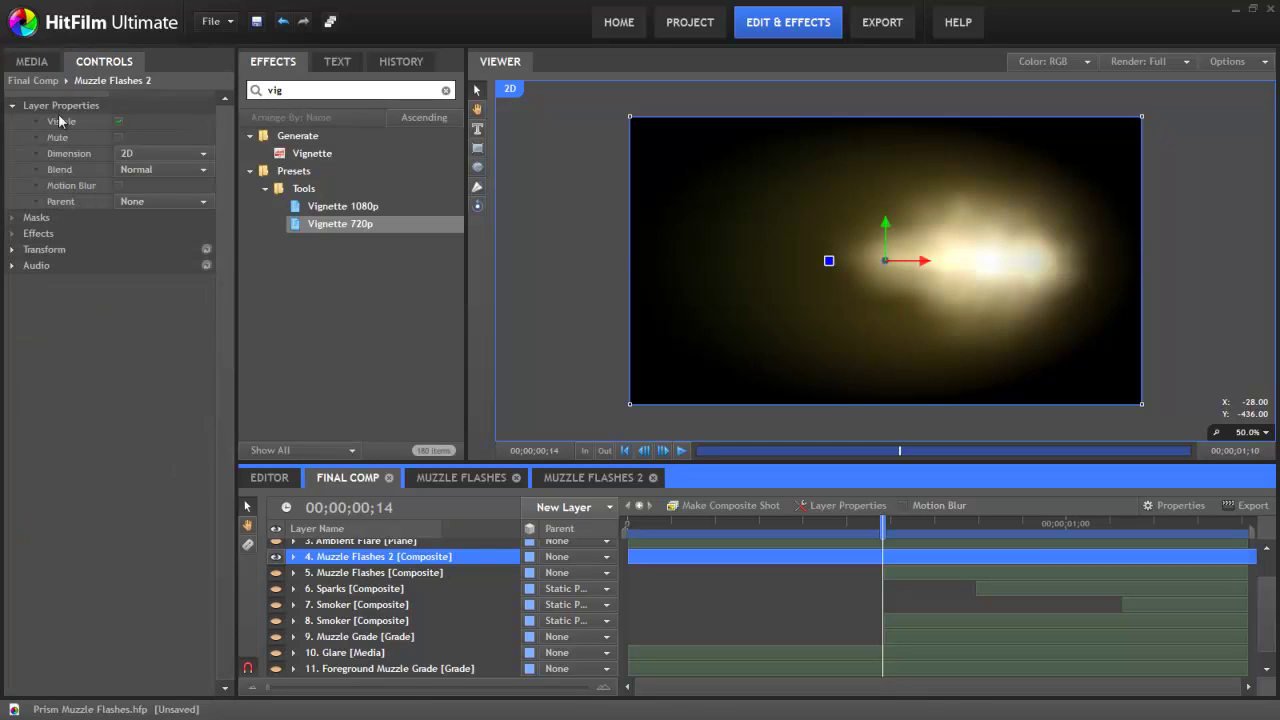
pyautogui.click(170, 176)
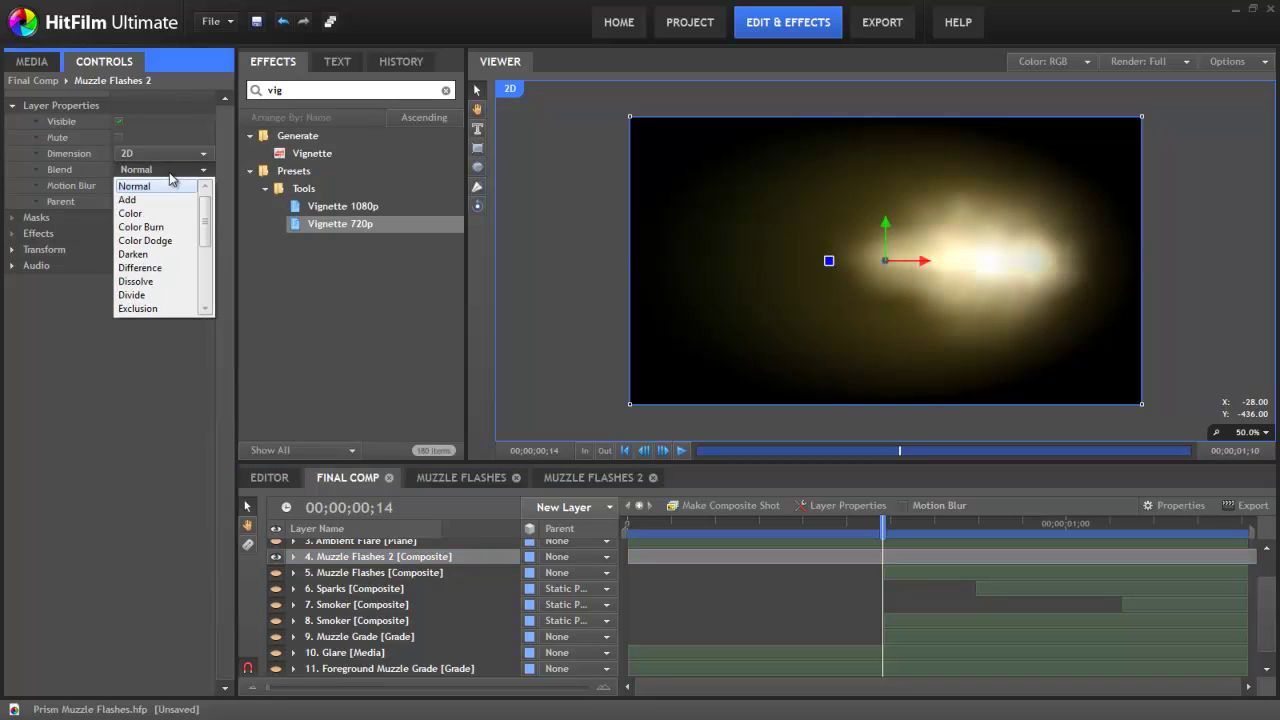
pyautogui.click(135, 199)
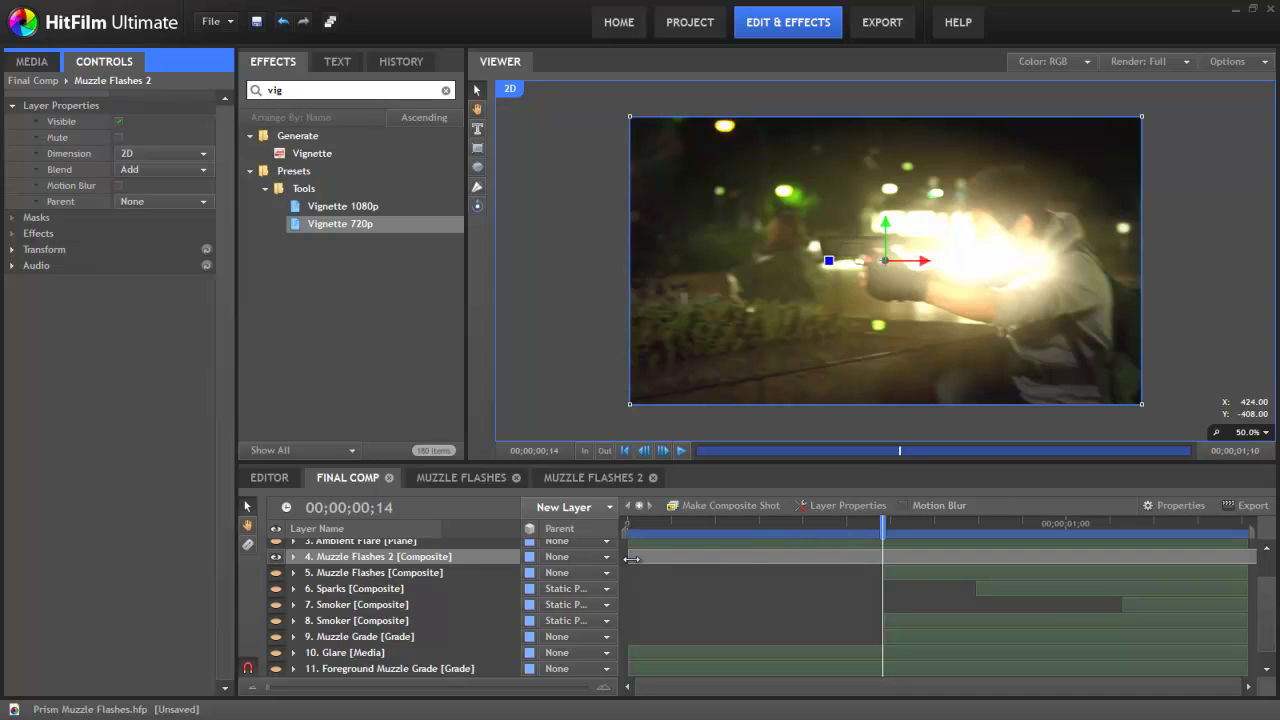
pyautogui.moveTo(630, 558); pyautogui.dragTo(882, 572)
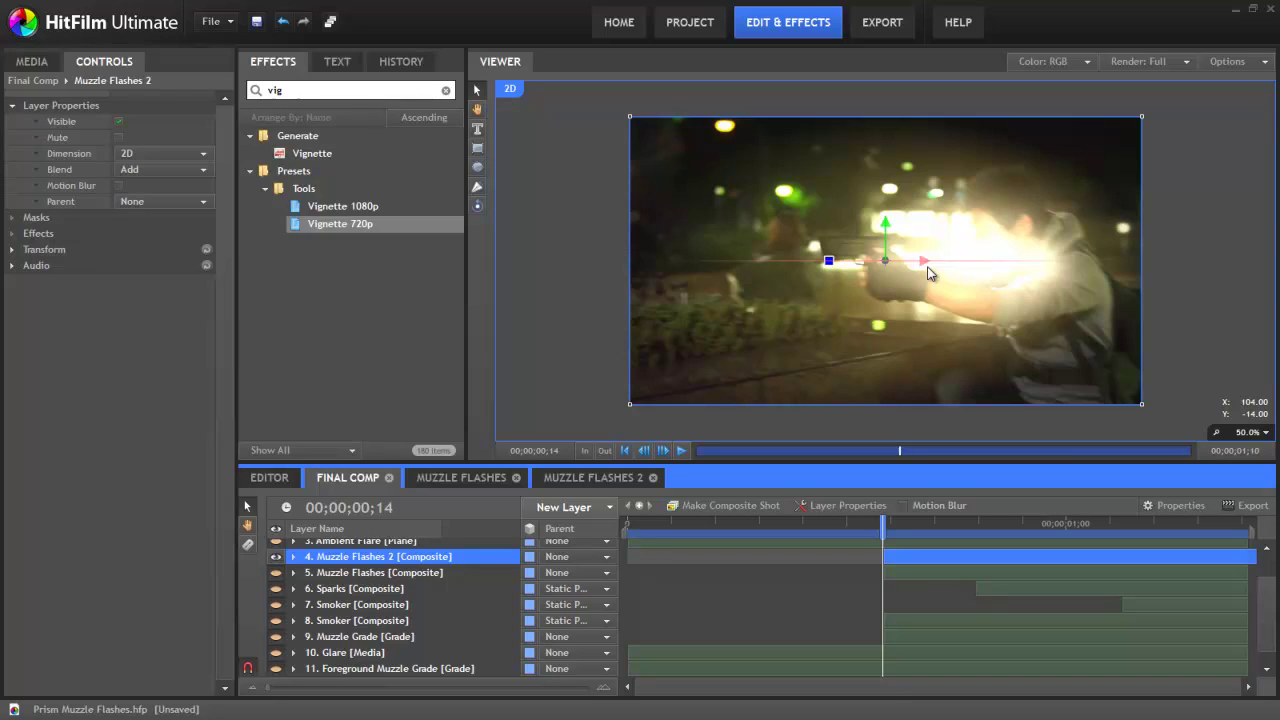
# Step: Set initial Position, Scale and Rotation keyframes on the Muzzle Flashes 2 layer
pyautogui.click(296, 557)
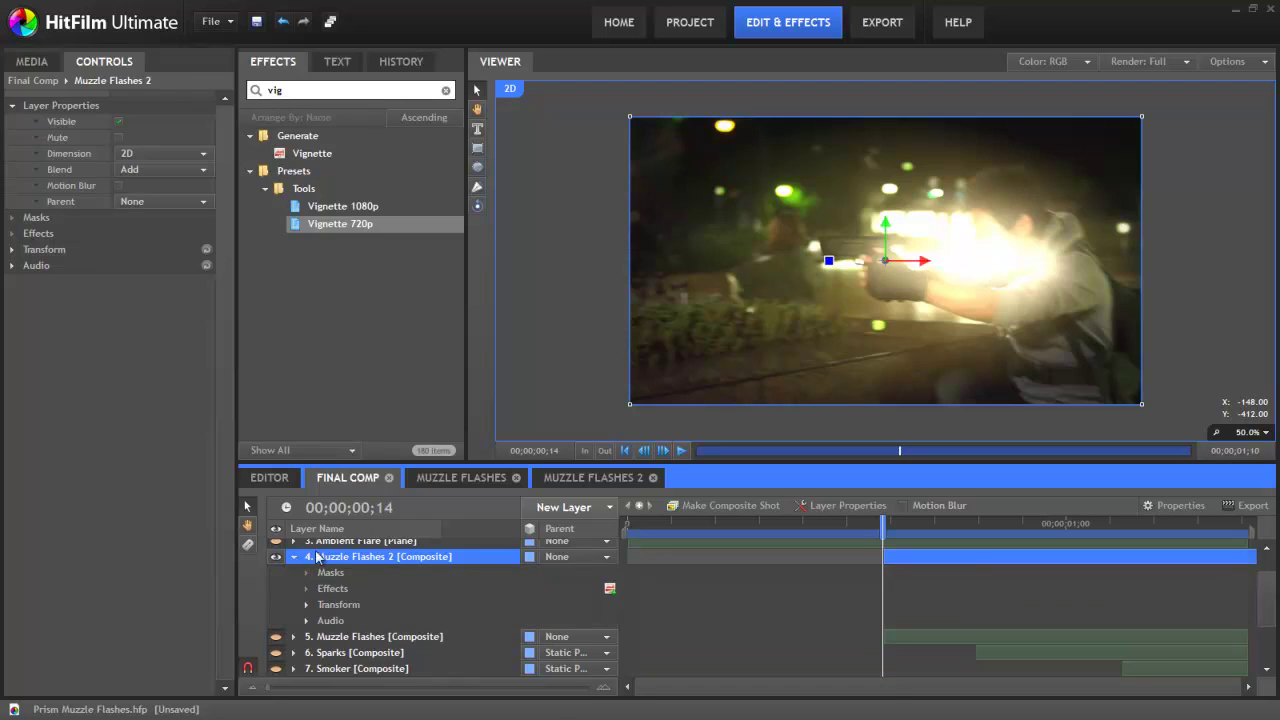
pyautogui.click(306, 604)
pyautogui.scroll(-1, 426, 580)
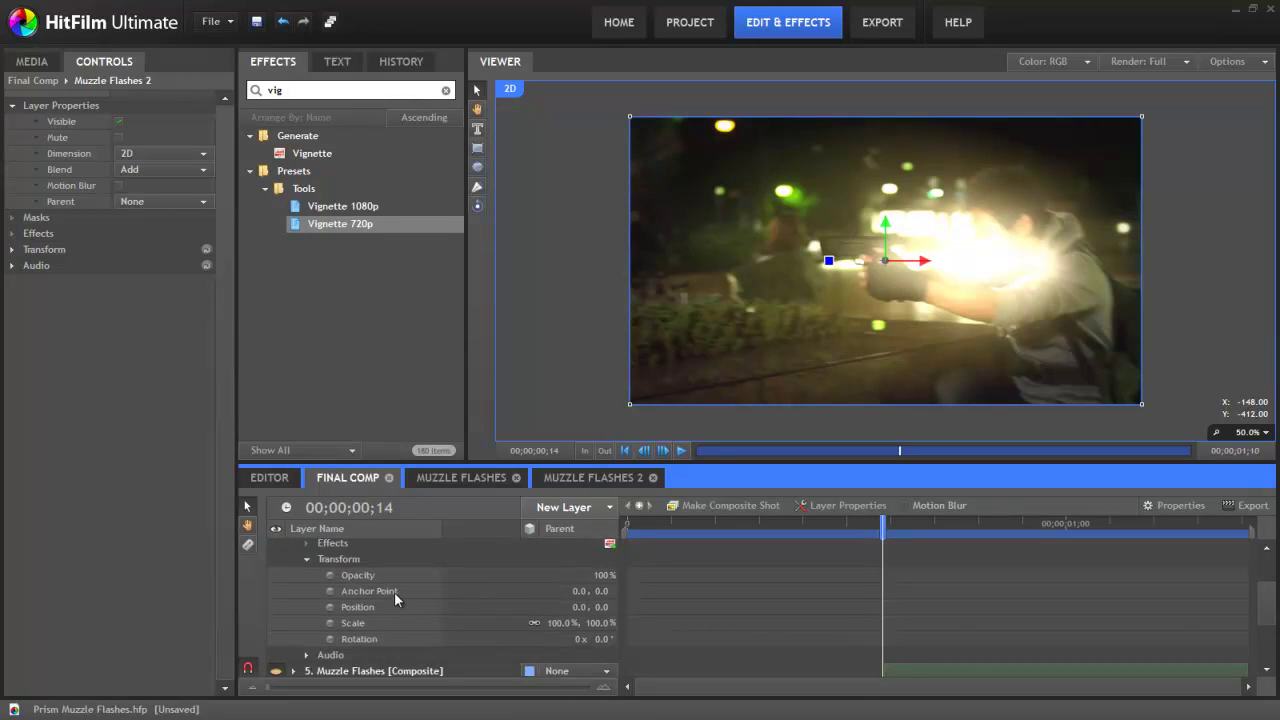
pyautogui.click(330, 607)
pyautogui.click(330, 623)
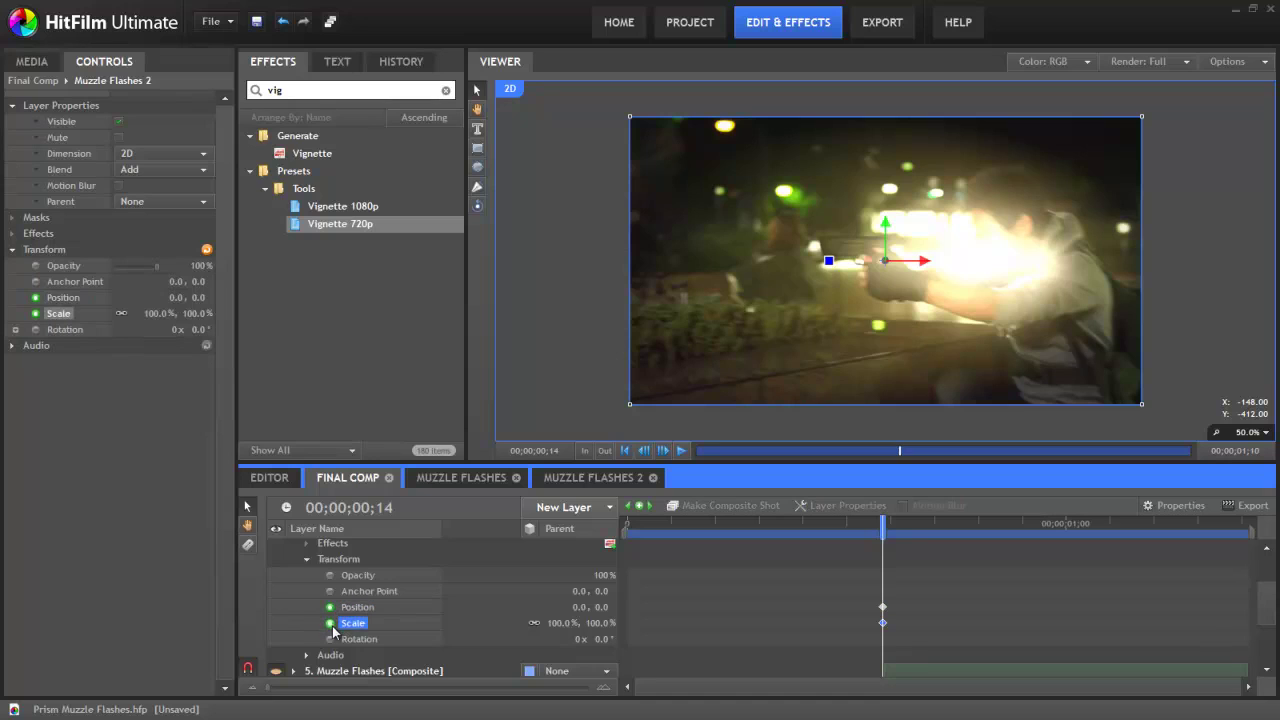
pyautogui.click(330, 640)
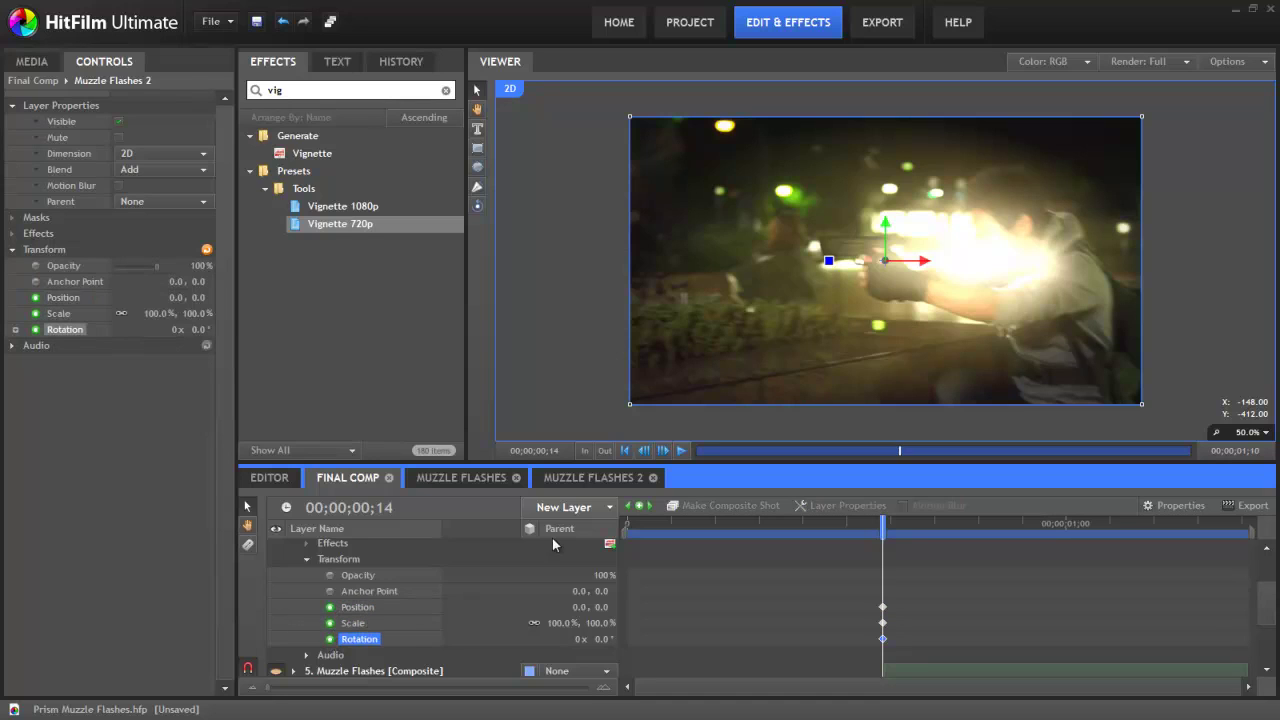
# Step: Move, tilt and slightly shrink the flash so it sits on the gun barrel
pyautogui.moveTo(925, 266); pyautogui.dragTo(688, 264)
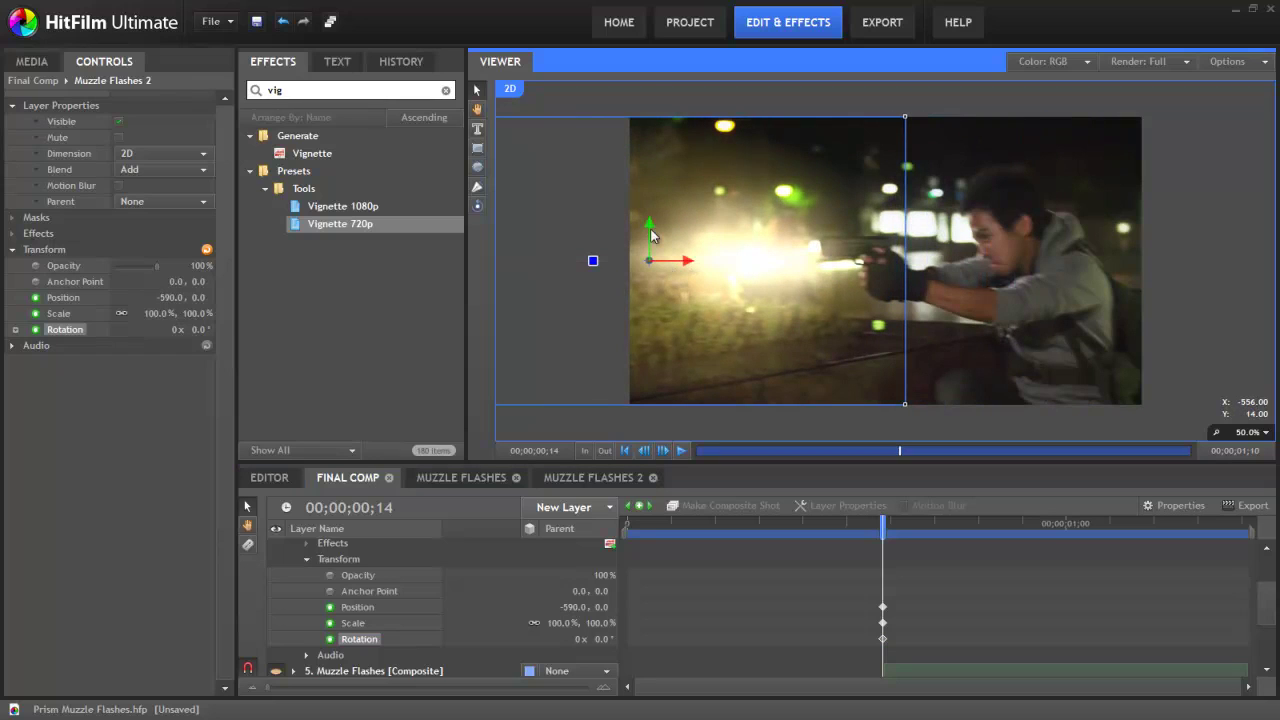
pyautogui.moveTo(648, 226); pyautogui.dragTo(651, 209)
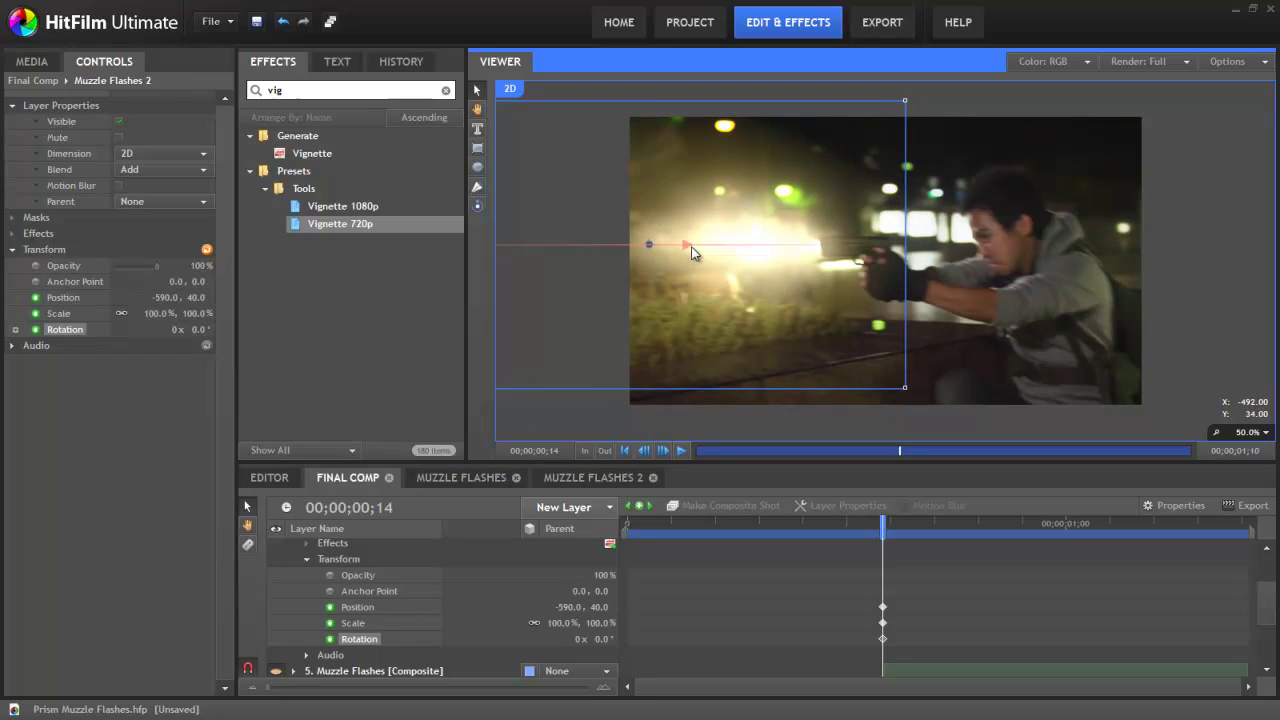
pyautogui.moveTo(688, 252); pyautogui.dragTo(693, 252)
pyautogui.moveTo(598, 247); pyautogui.dragTo(597, 247)
pyautogui.moveTo(654, 209); pyautogui.dragTo(653, 213)
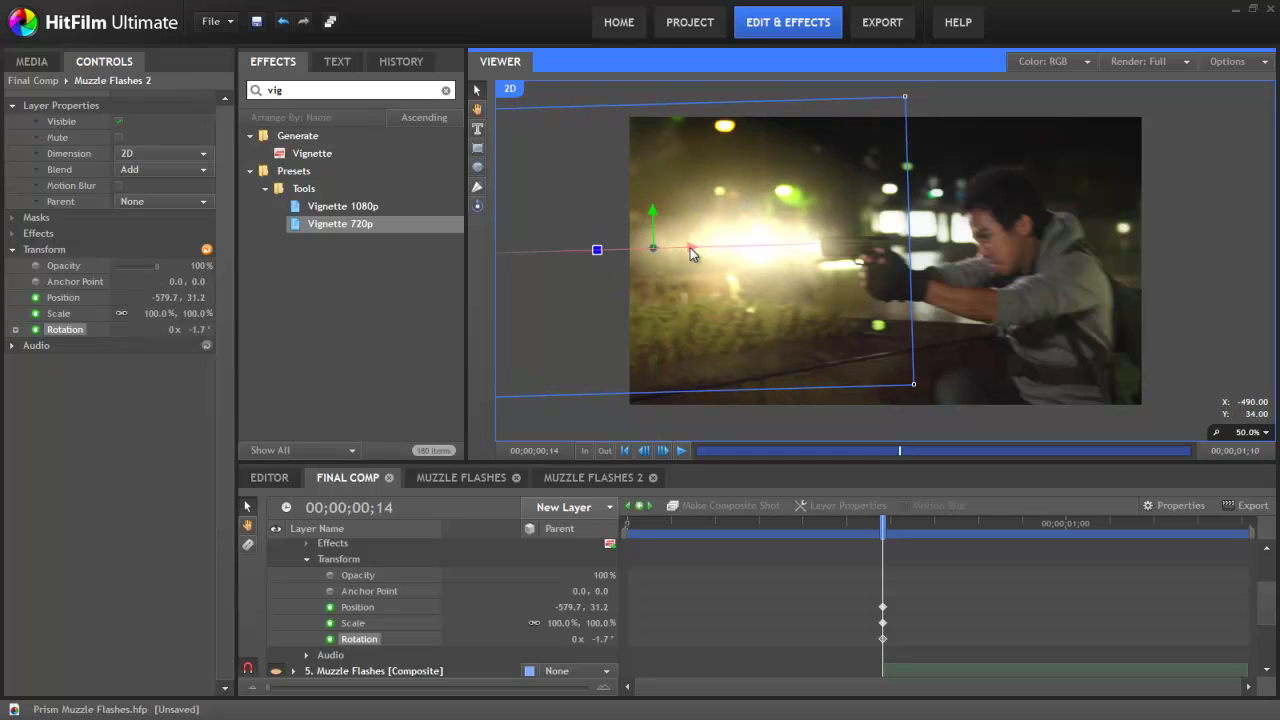
pyautogui.moveTo(690, 253); pyautogui.dragTo(873, 250)
pyautogui.moveTo(805, 275); pyautogui.dragTo(700, 243)
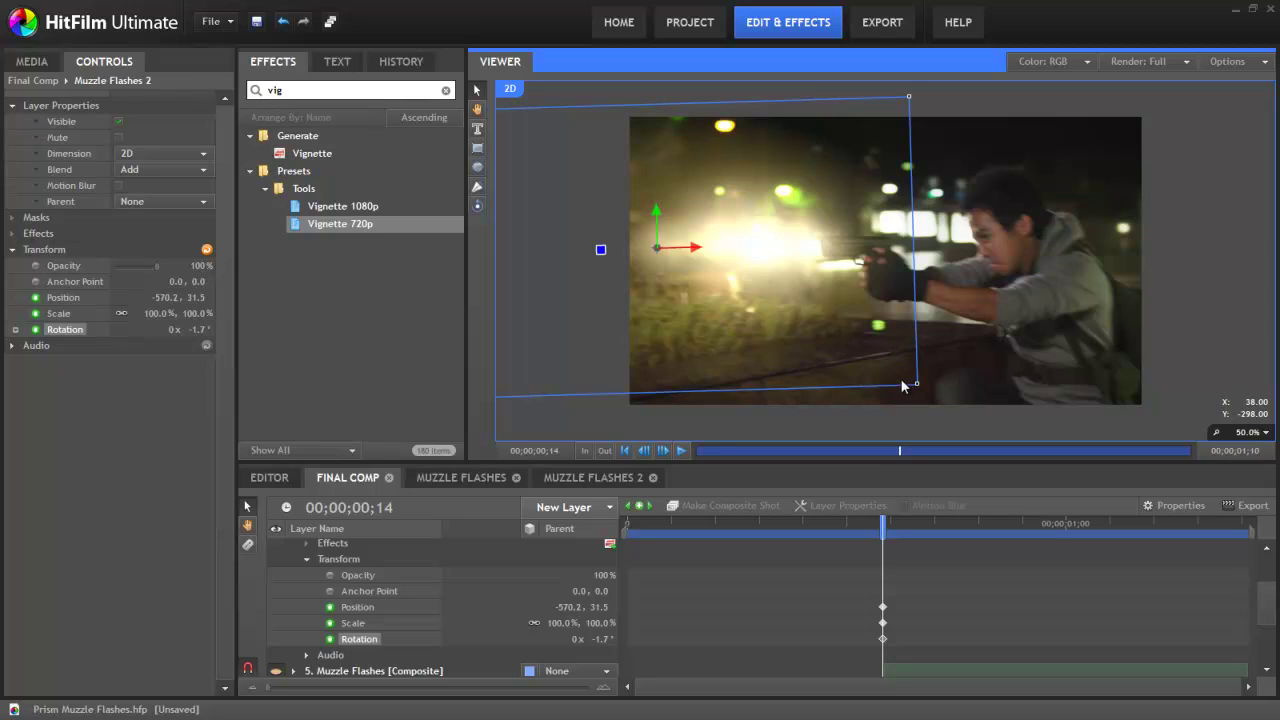
pyautogui.moveTo(918, 386); pyautogui.dragTo(876, 342)
pyautogui.moveTo(690, 250); pyautogui.dragTo(727, 254)
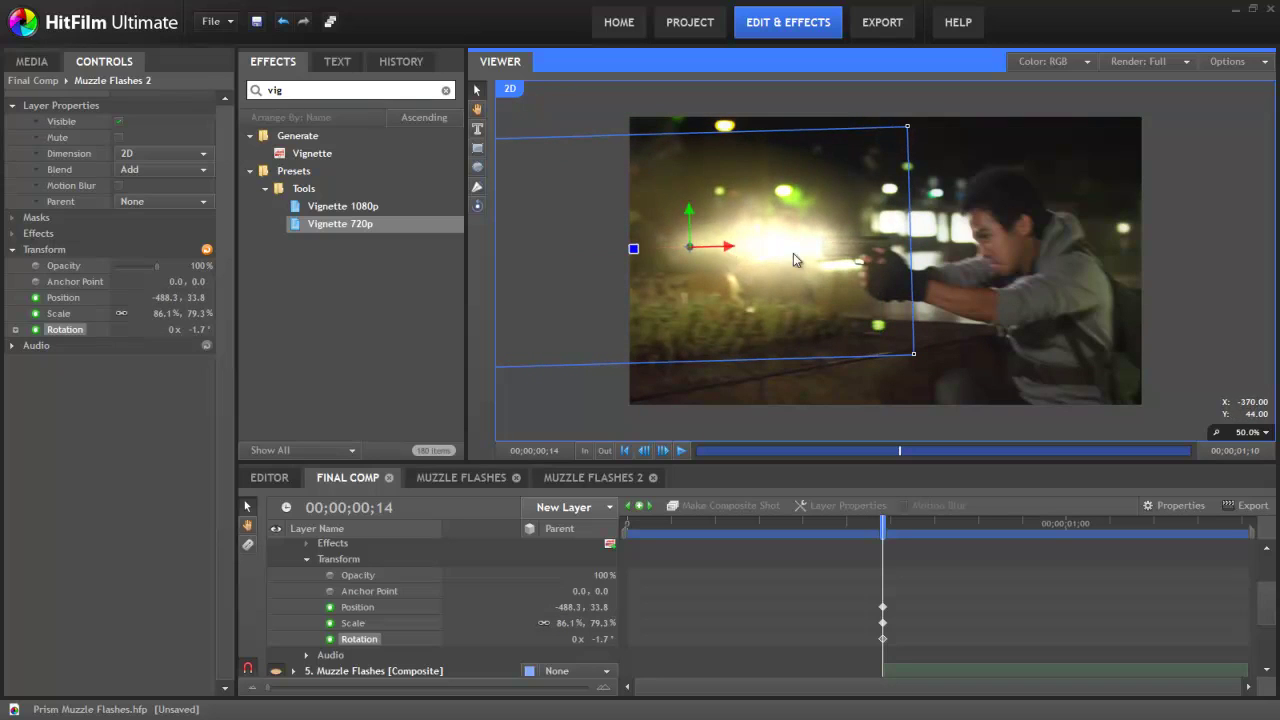
pyautogui.click(283, 26)
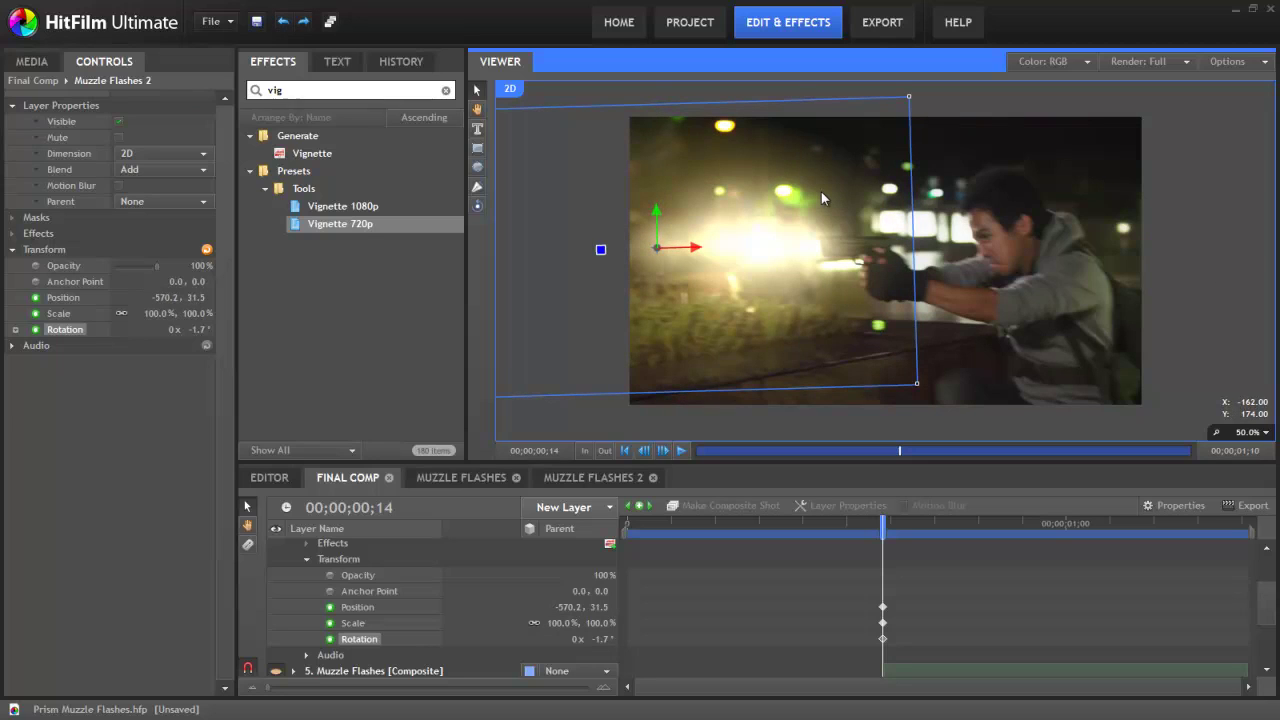
# Step: On the next frame, reposition the flash on the barrel and rotate it to 0.7°
pyautogui.click(741, 539)
pyautogui.moveTo(882, 524); pyautogui.dragTo(990, 533)
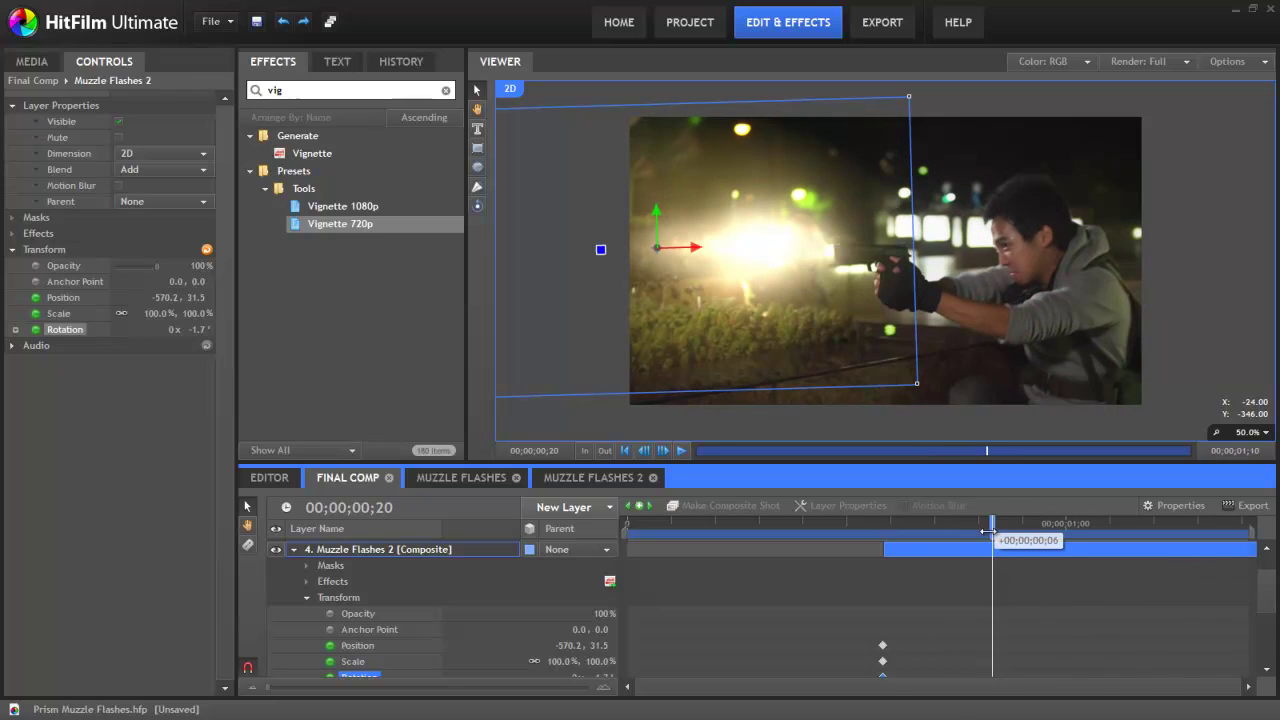
pyautogui.moveTo(690, 247); pyautogui.dragTo(721, 248)
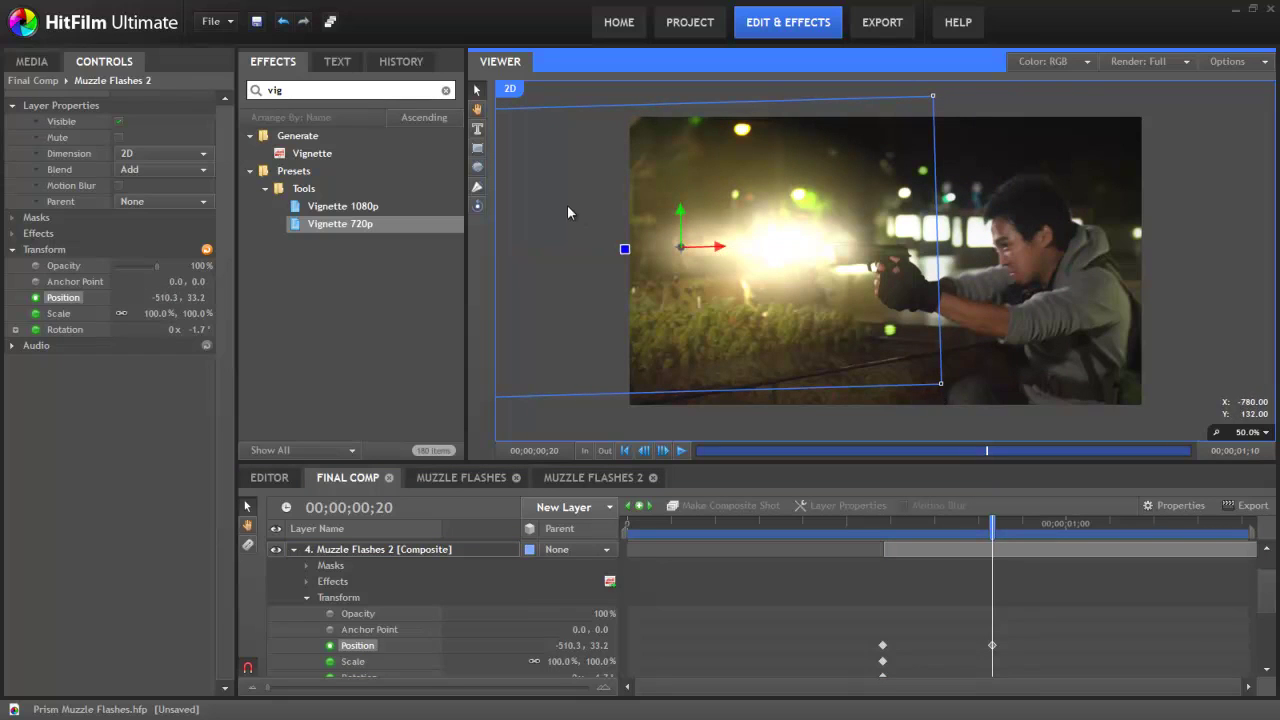
pyautogui.moveTo(623, 249); pyautogui.dragTo(701, 247)
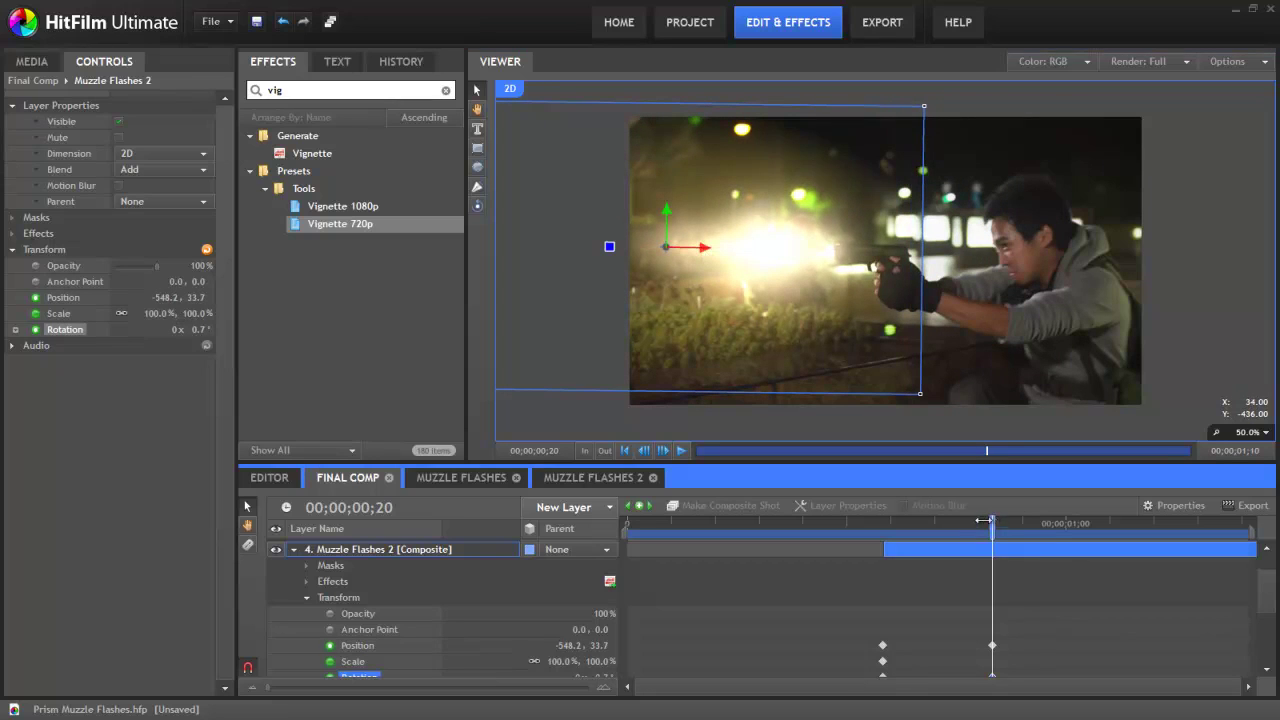
pyautogui.moveTo(985, 520)
pyautogui.mouseDown()
pyautogui.moveTo(883, 520)
pyautogui.moveTo(993, 520)
pyautogui.mouseUp()
pyautogui.moveTo(1000, 533); pyautogui.dragTo(884, 570)
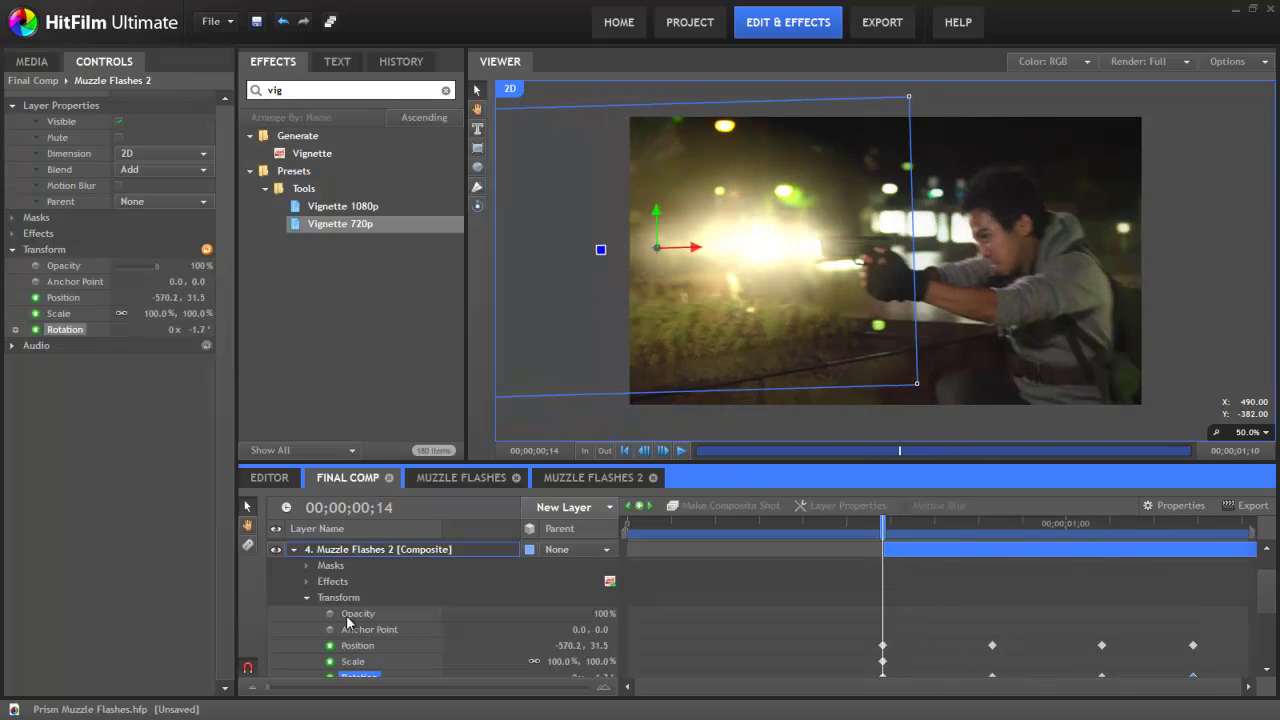
# Step: Key the flash layer's opacity to 0% at frame 13, 100% at 14 and 0% at 15
pyautogui.moveTo(880, 531); pyautogui.dragTo(864, 536)
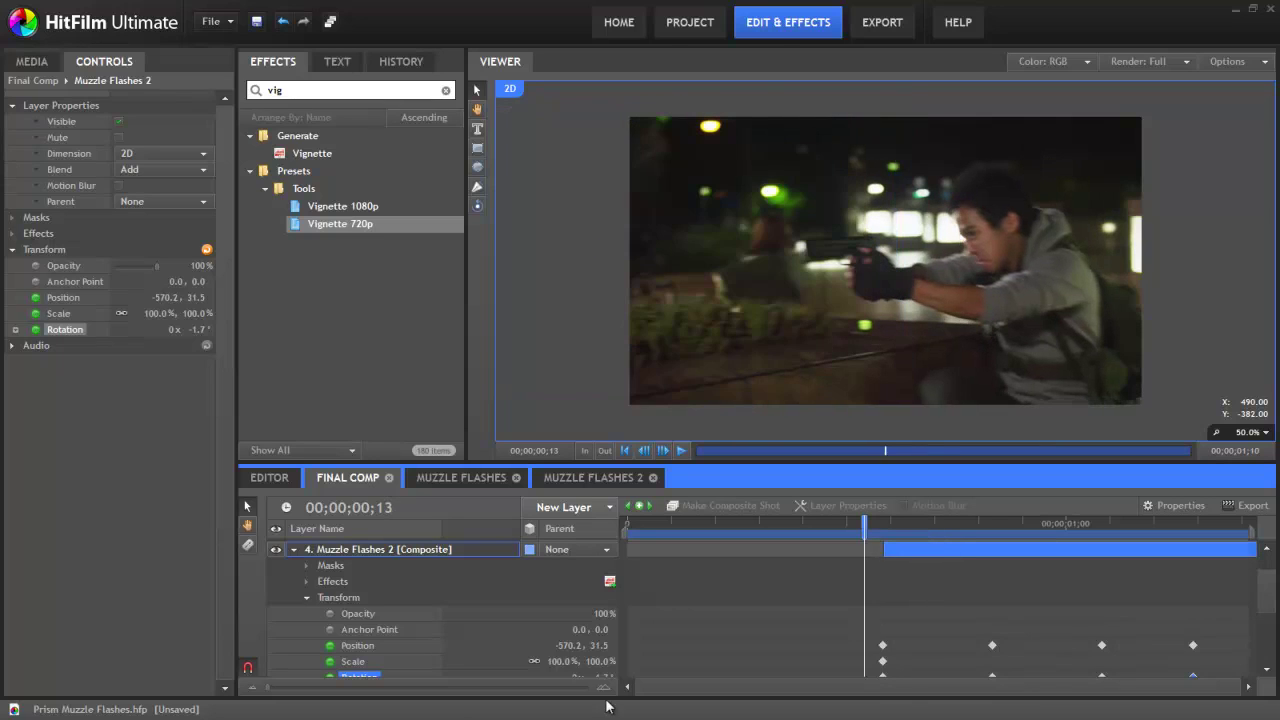
pyautogui.click(330, 613)
pyautogui.moveTo(592, 614); pyautogui.dragTo(586, 614)
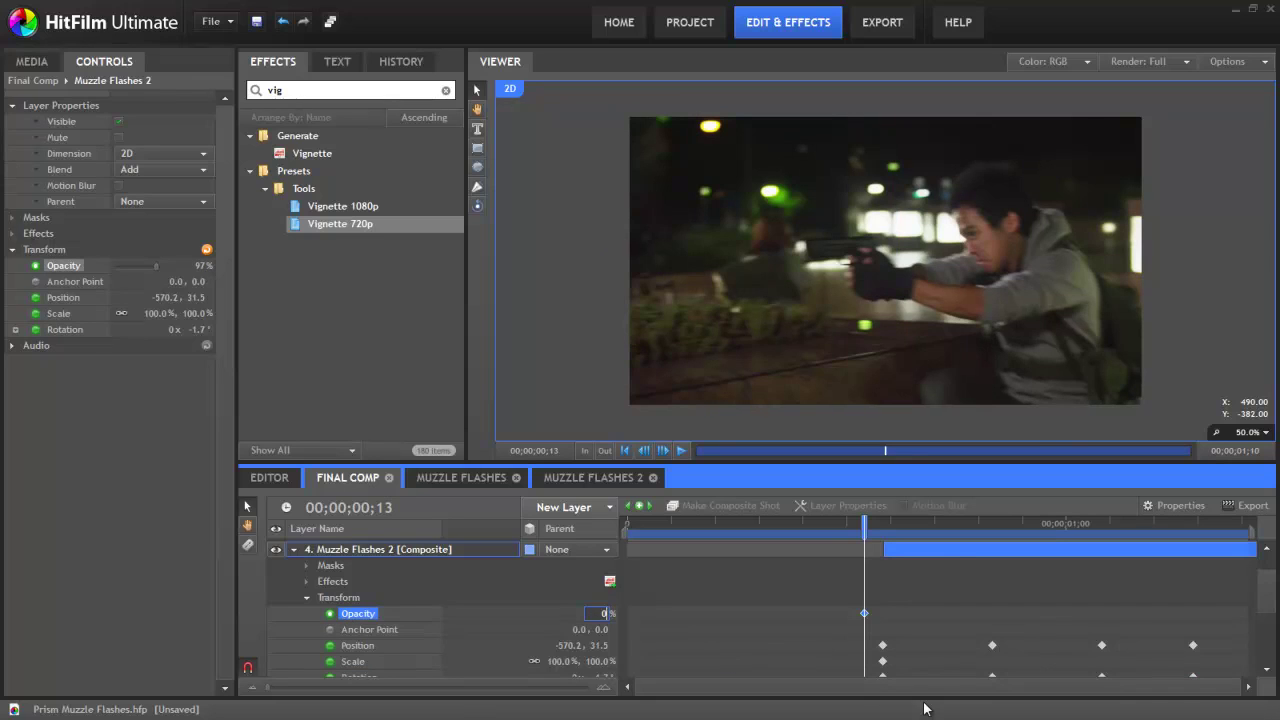
pyautogui.write('0')
pyautogui.press('Return')
pyautogui.click(880, 526)
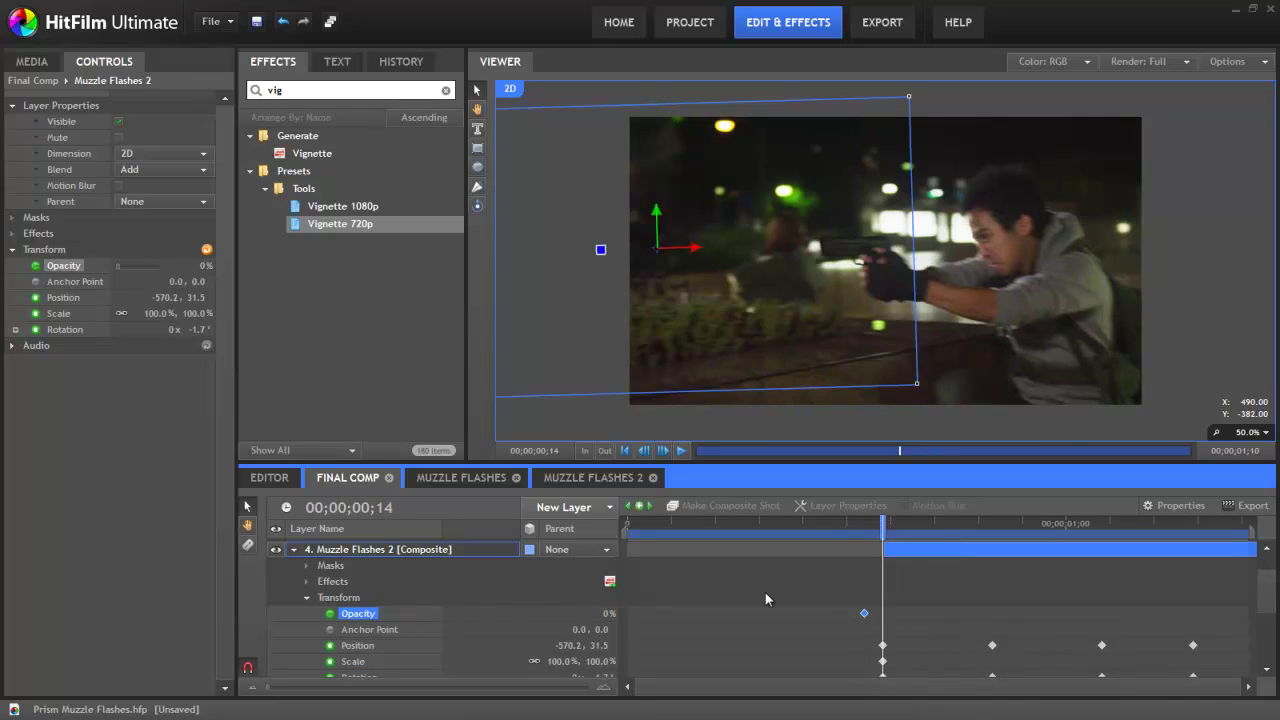
pyautogui.click(603, 613)
pyautogui.write('100')
pyautogui.press('Return')
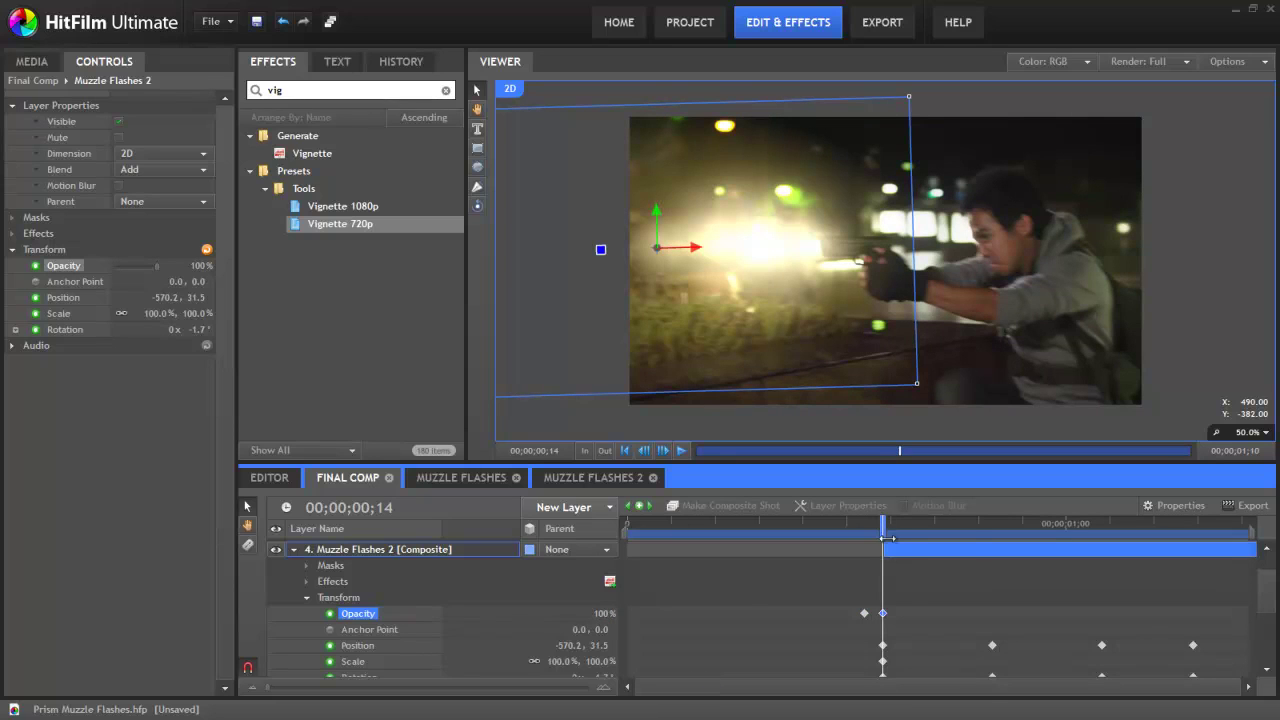
pyautogui.moveTo(888, 539); pyautogui.dragTo(899, 538)
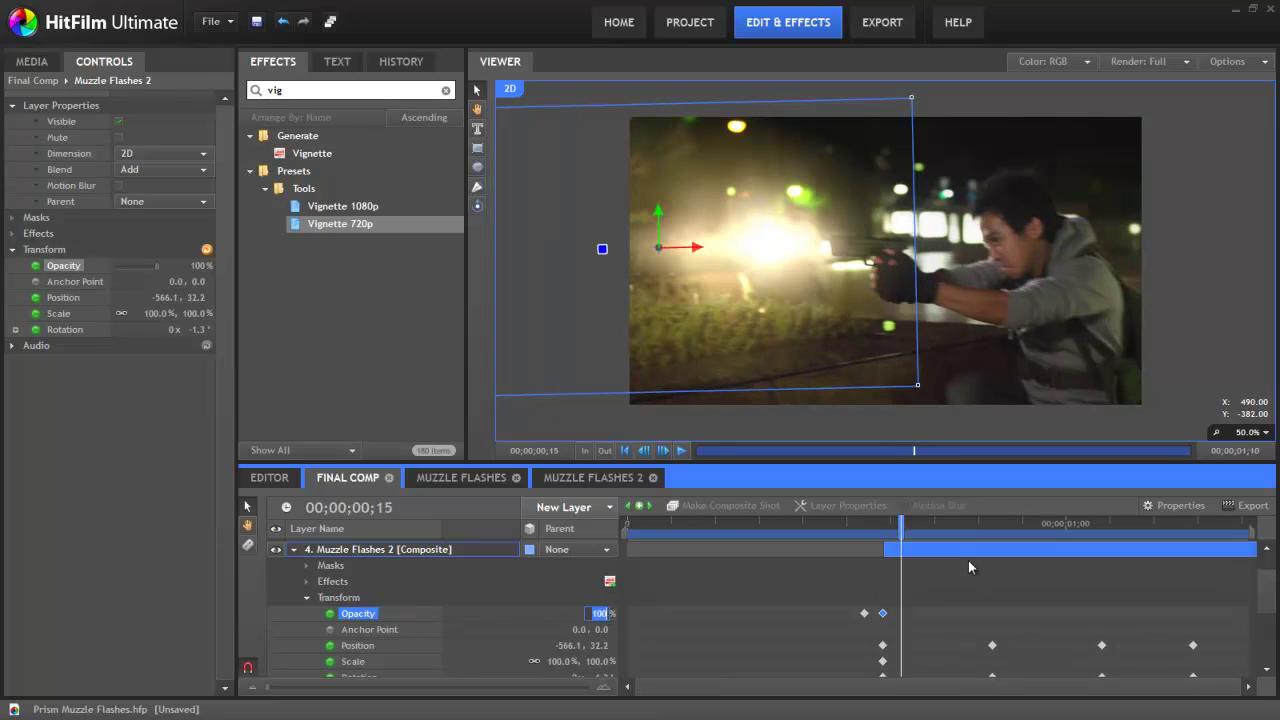
pyautogui.write('0')
pyautogui.press('Return')
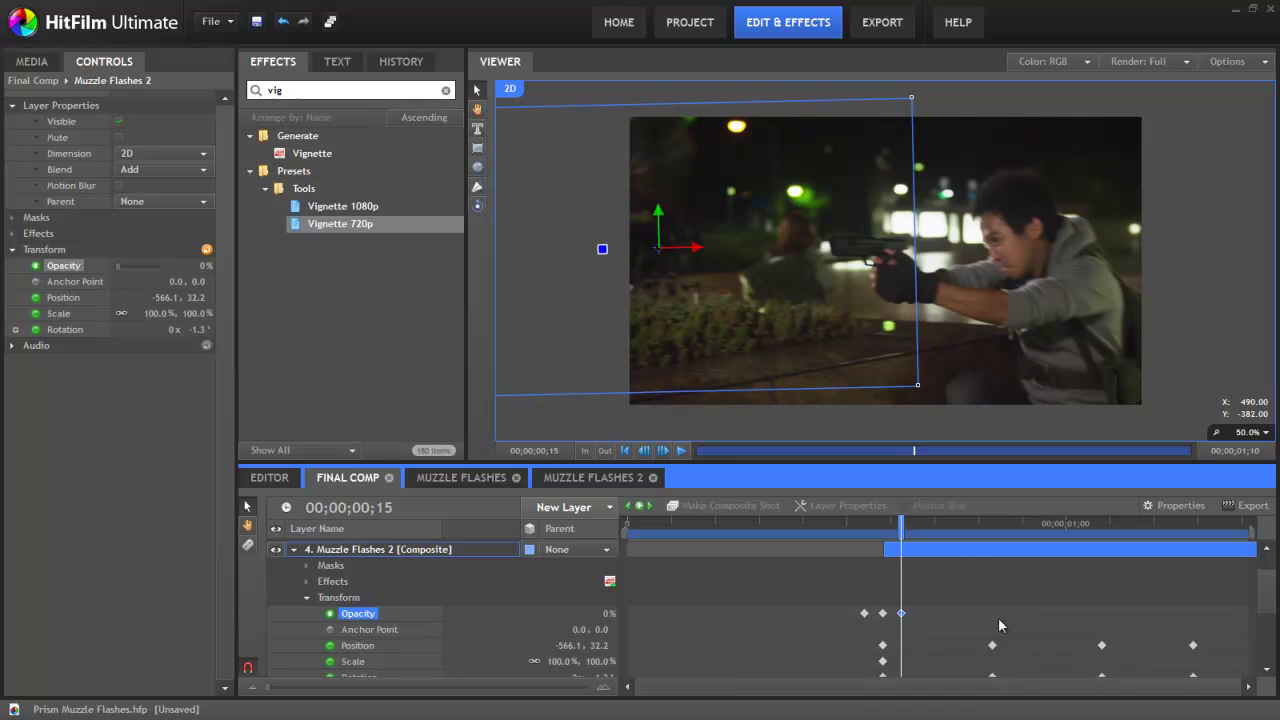
# Step: Copy the three opacity keyframes and paste them at the next two shots
pyautogui.moveTo(950, 619); pyautogui.dragTo(869, 617)
pyautogui.rightClick(866, 617)
pyautogui.click(895, 637)
pyautogui.moveTo(903, 530); pyautogui.dragTo(969, 600)
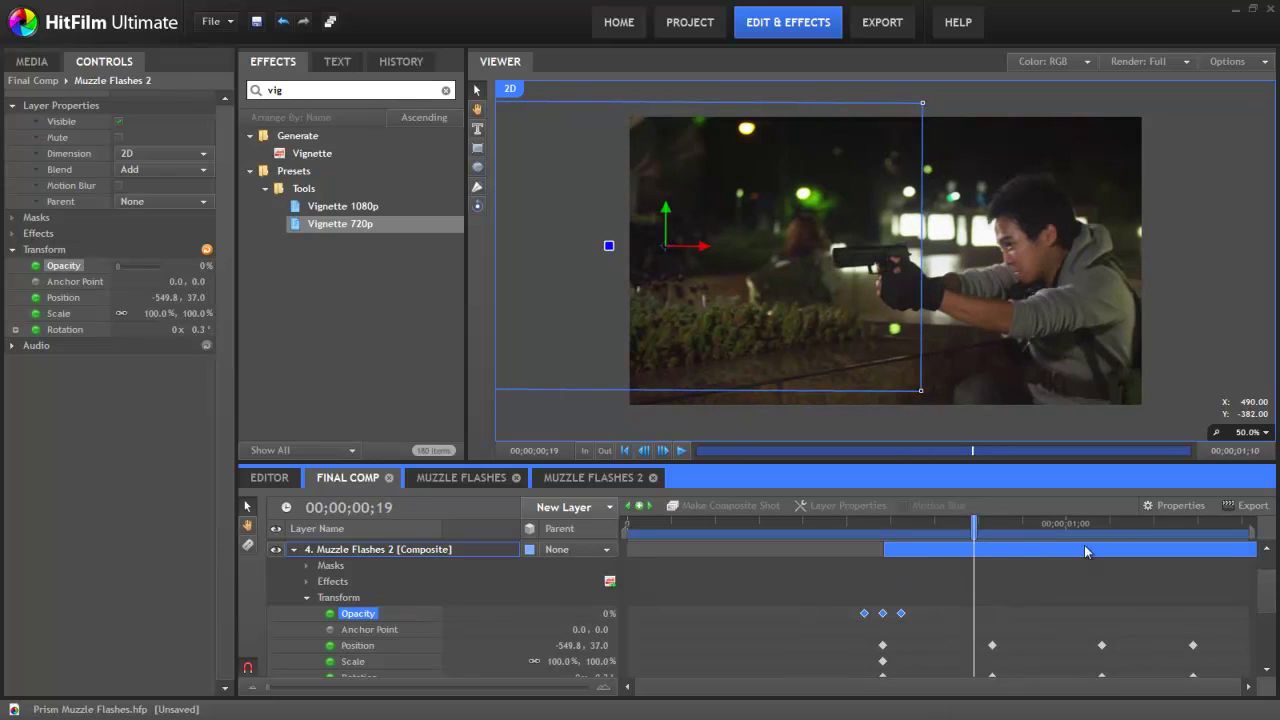
pyautogui.hotkey('ctrl', 'v')
pyautogui.moveTo(971, 536); pyautogui.dragTo(943, 622)
pyautogui.hotkey('ctrl', 'v')
pyautogui.hotkey('ctrl', 'v')
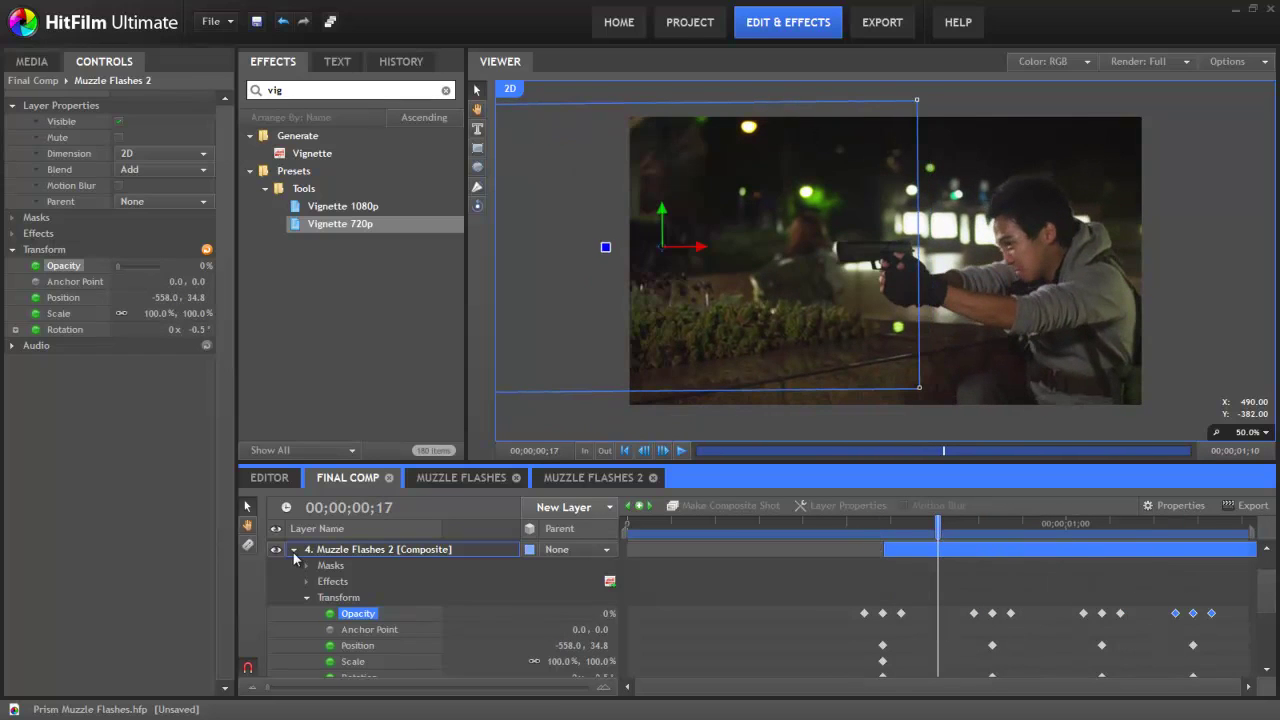
# Step: Add a New Grade layer at the top of the Final Comp and return to frame 14
pyautogui.click(293, 550)
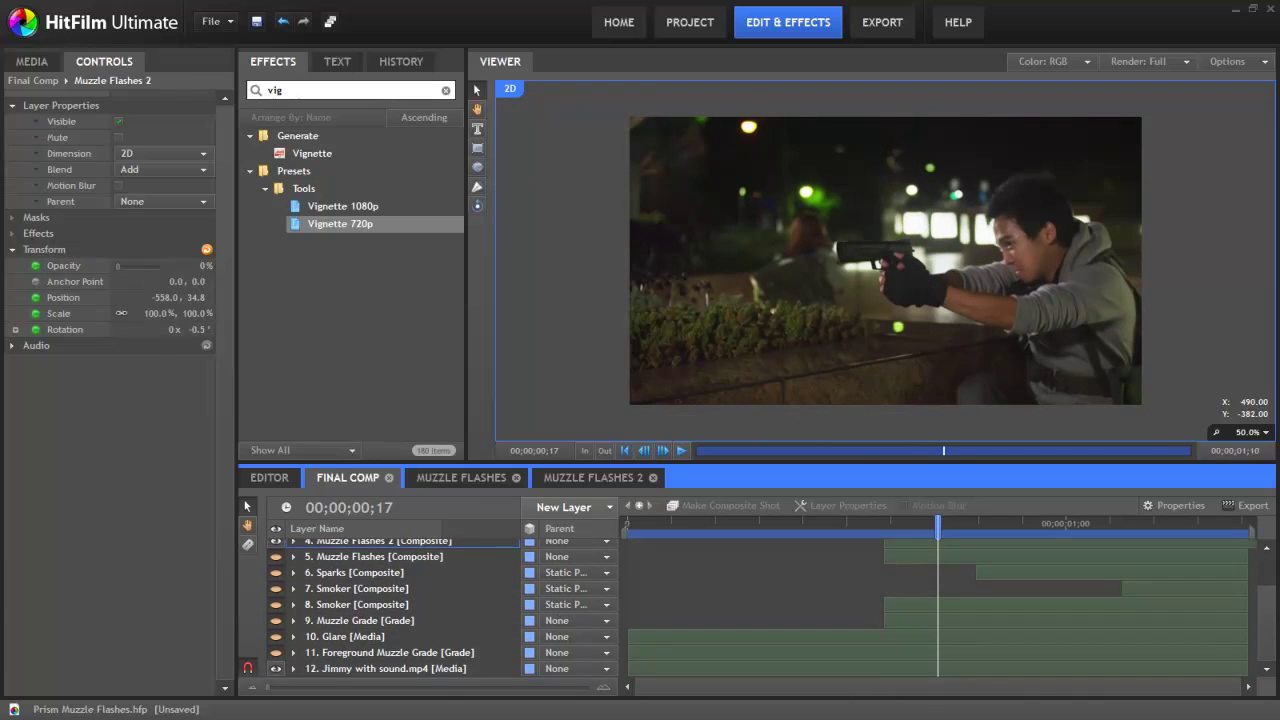
pyautogui.scroll(1, 346, 600)
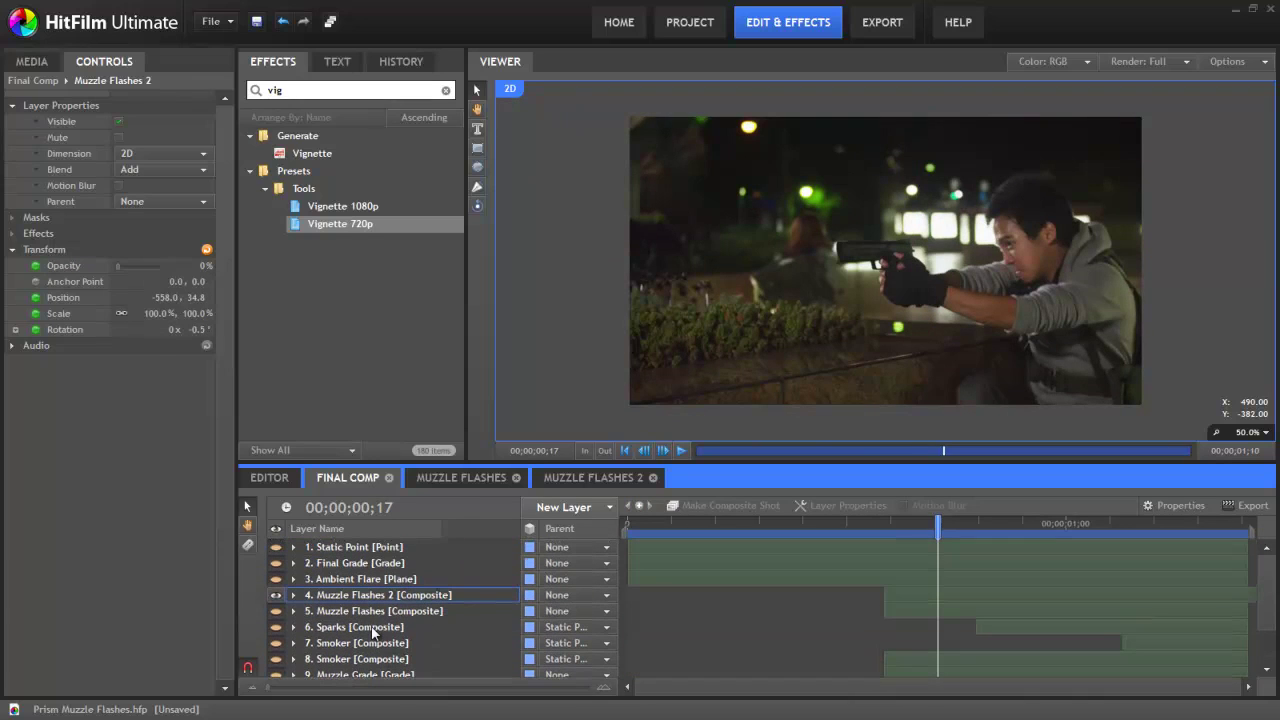
pyautogui.click(610, 510)
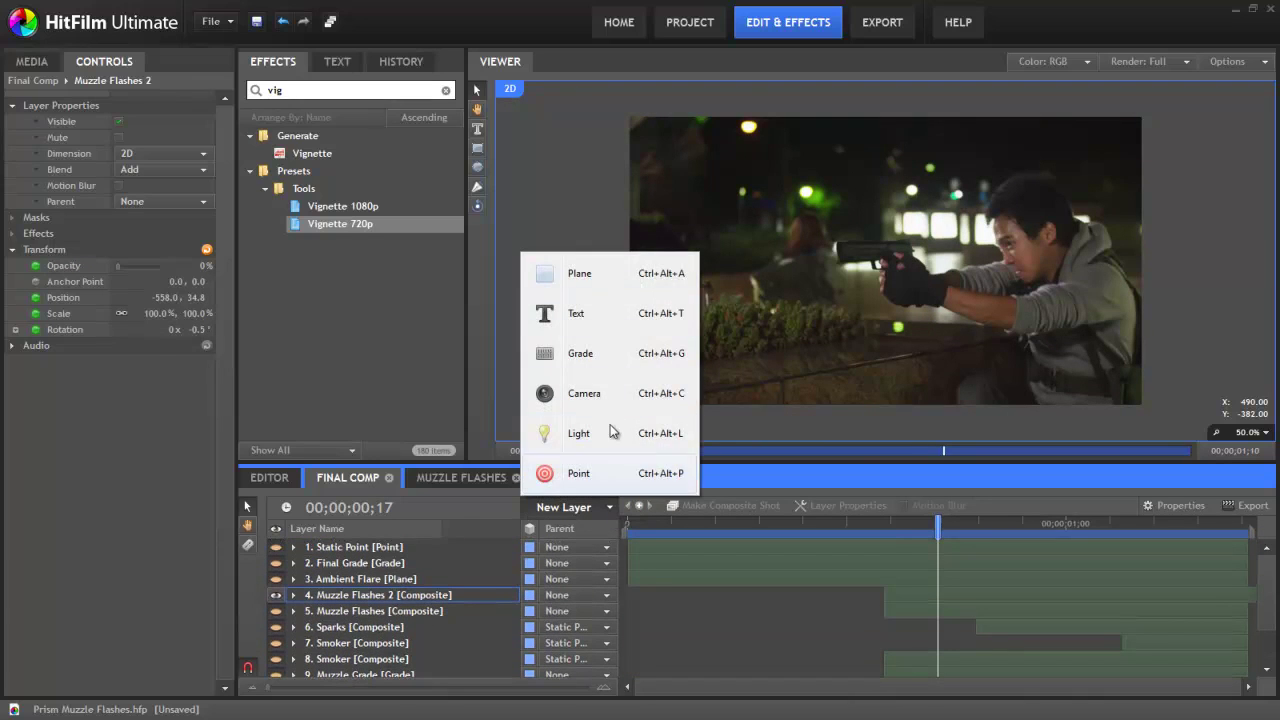
pyautogui.click(620, 361)
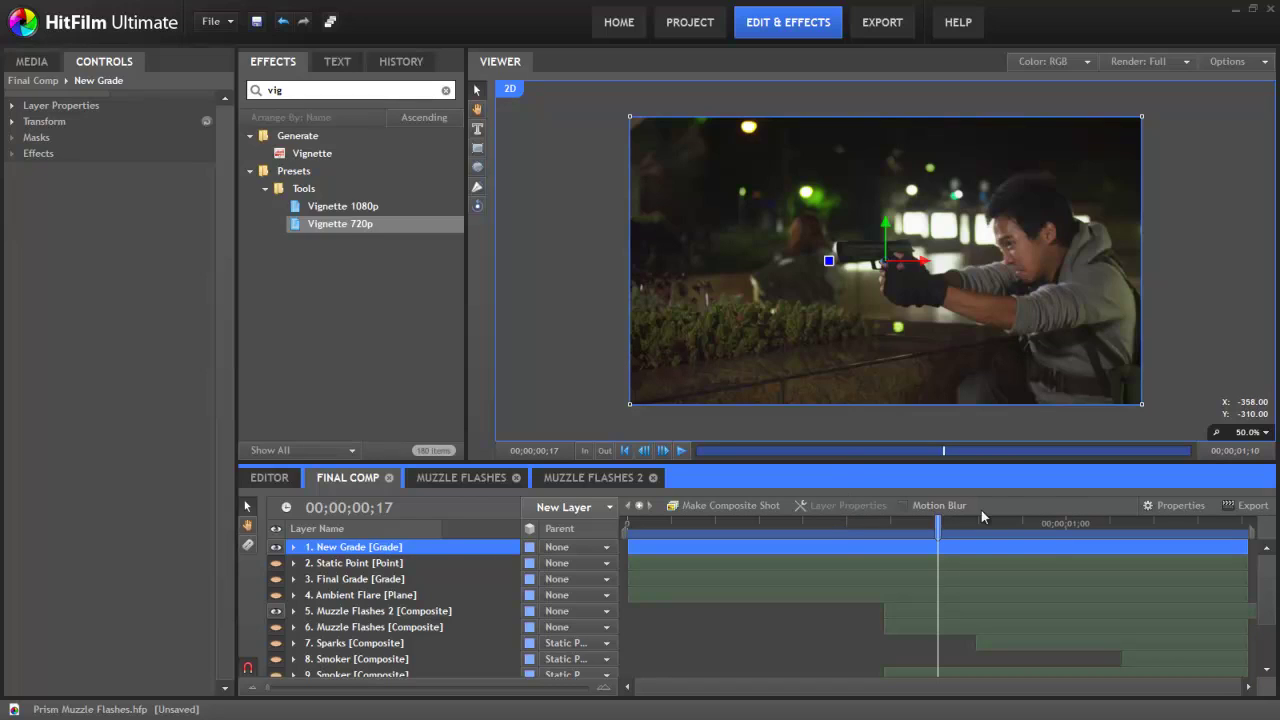
pyautogui.moveTo(938, 523); pyautogui.dragTo(882, 523)
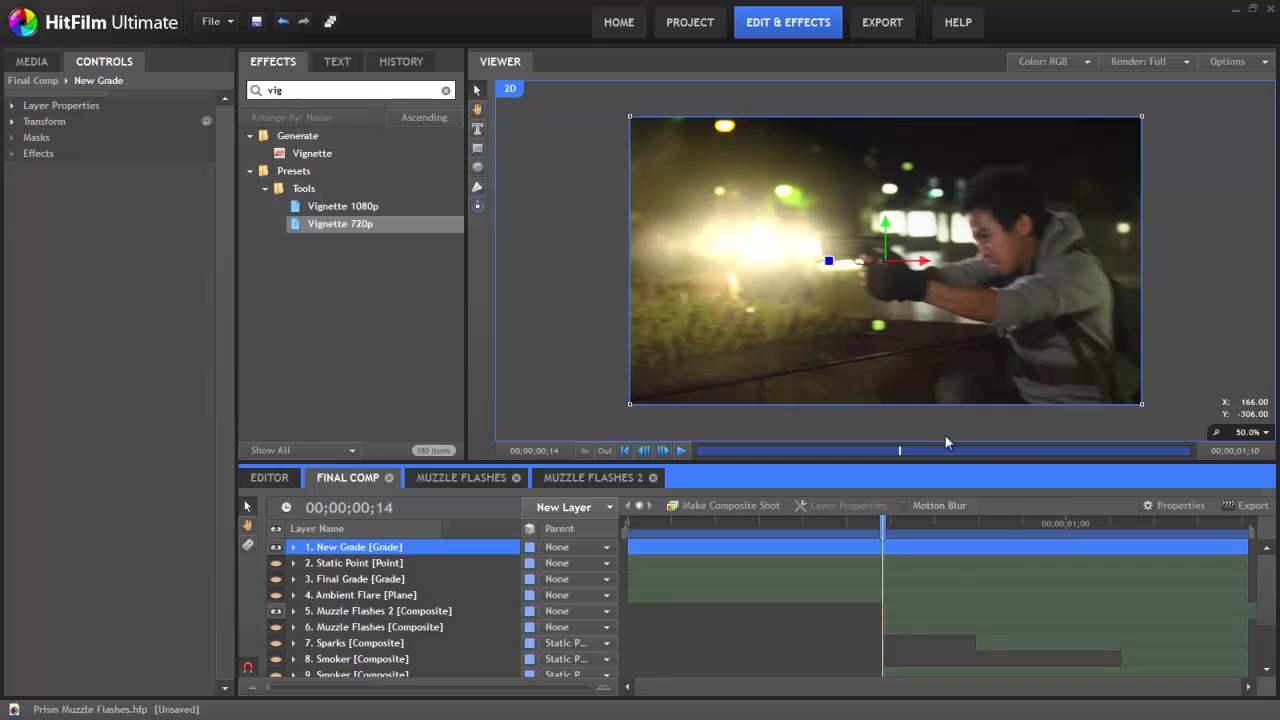
# Step: Apply Brightness & Contrast to New Grade with brightness 18.0
pyautogui.click(853, 405)
pyautogui.doubleClick(329, 88)
pyautogui.write('bri')
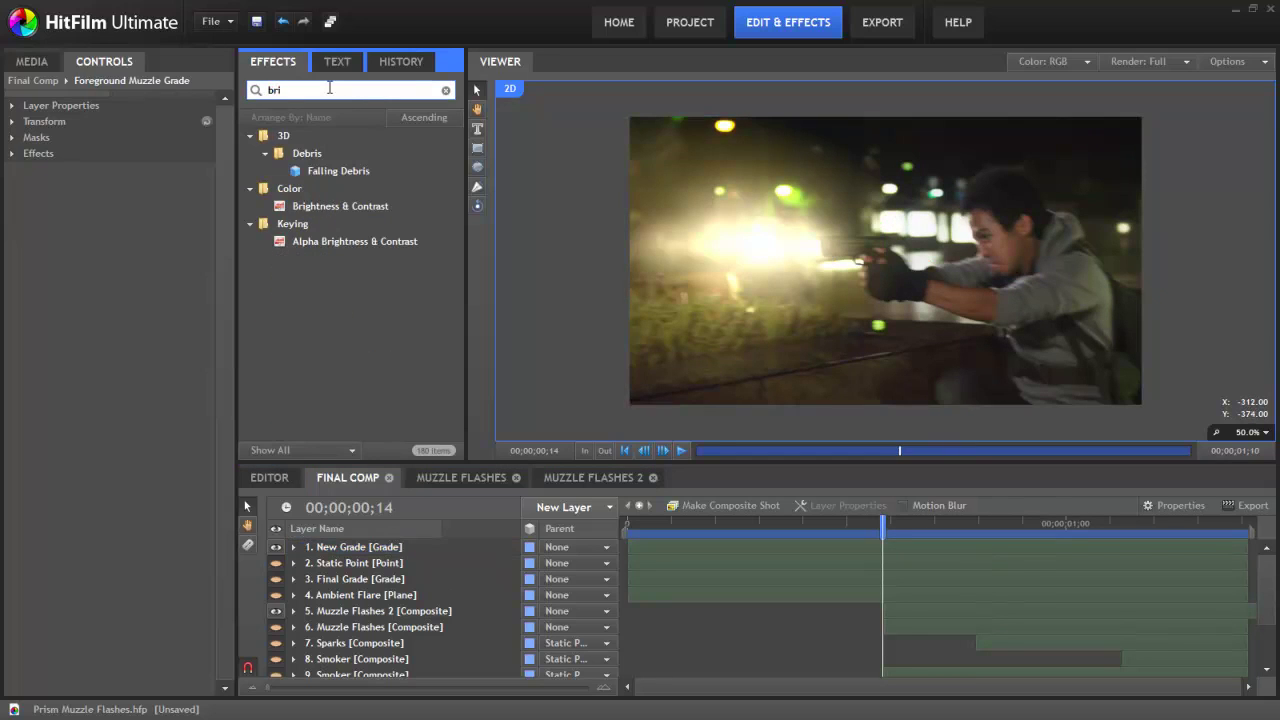
pyautogui.moveTo(330, 204); pyautogui.dragTo(365, 550)
pyautogui.click(29, 170)
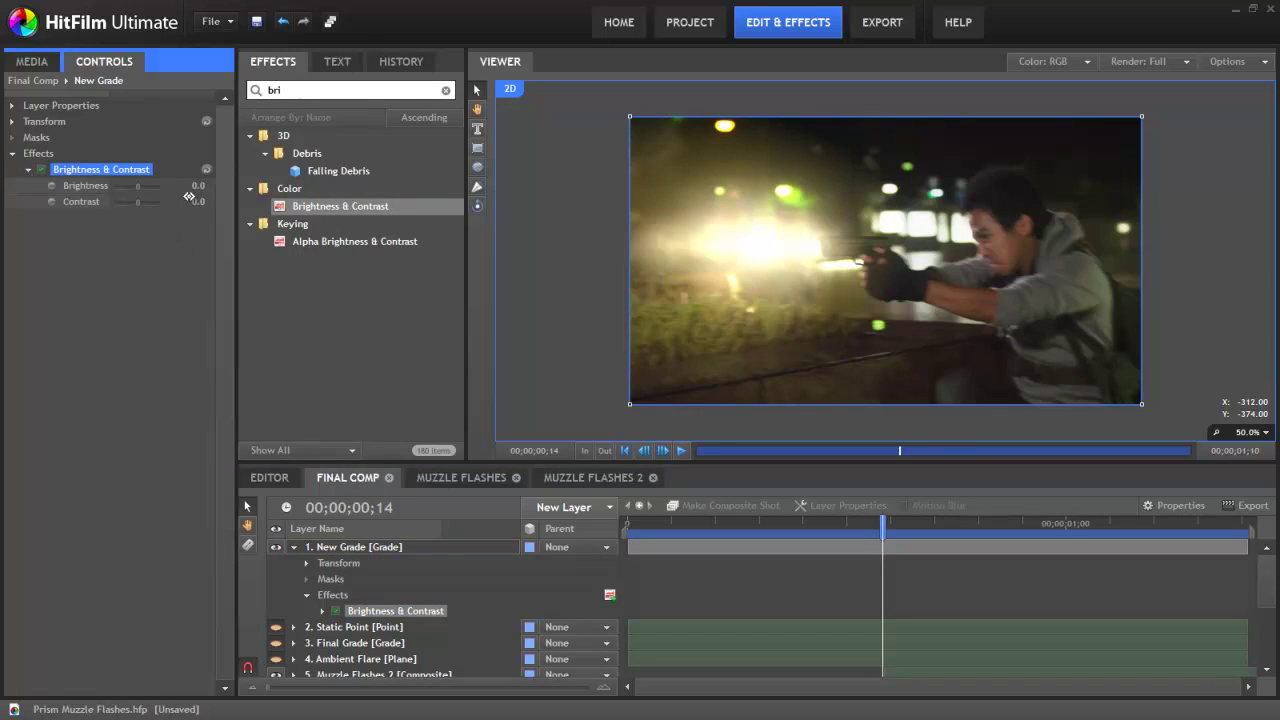
pyautogui.moveTo(190, 188); pyautogui.dragTo(217, 199)
# Step: Add Color Temperature to New Grade and lower Temperature to 4263 K
pyautogui.doubleClick(288, 90)
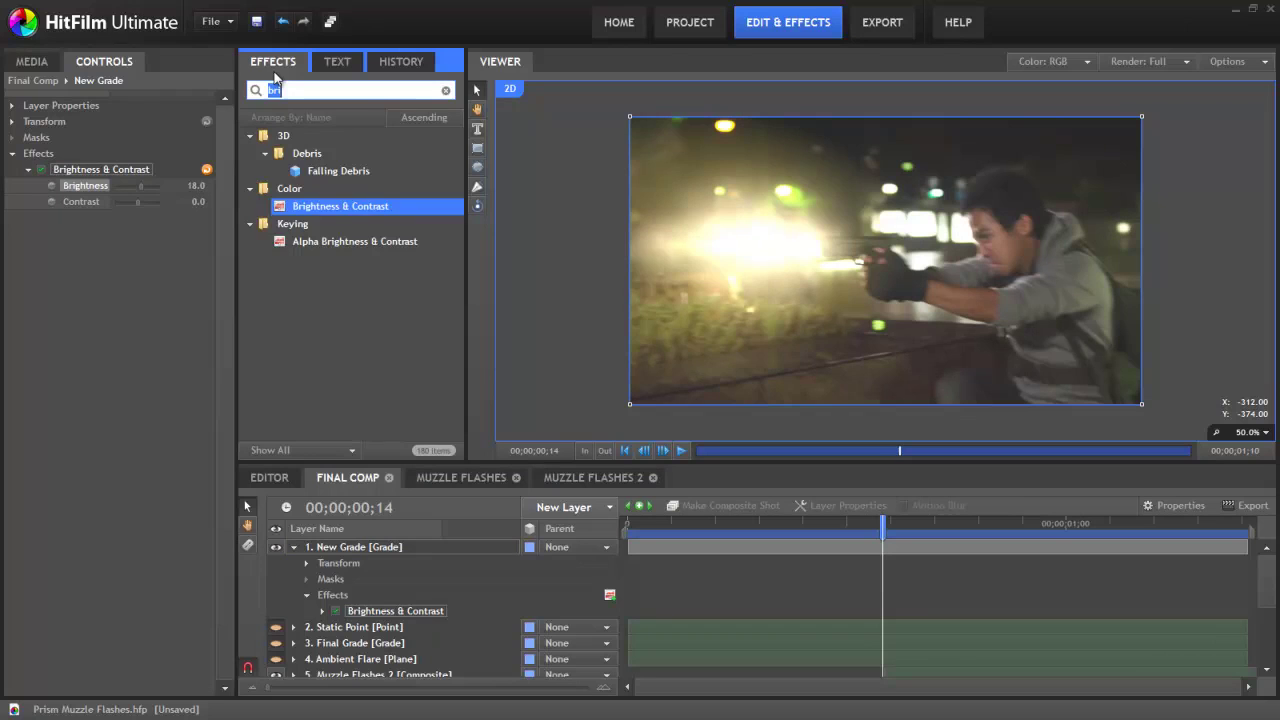
pyautogui.write('temp')
pyautogui.moveTo(334, 153); pyautogui.dragTo(17, 168)
pyautogui.click(27, 217)
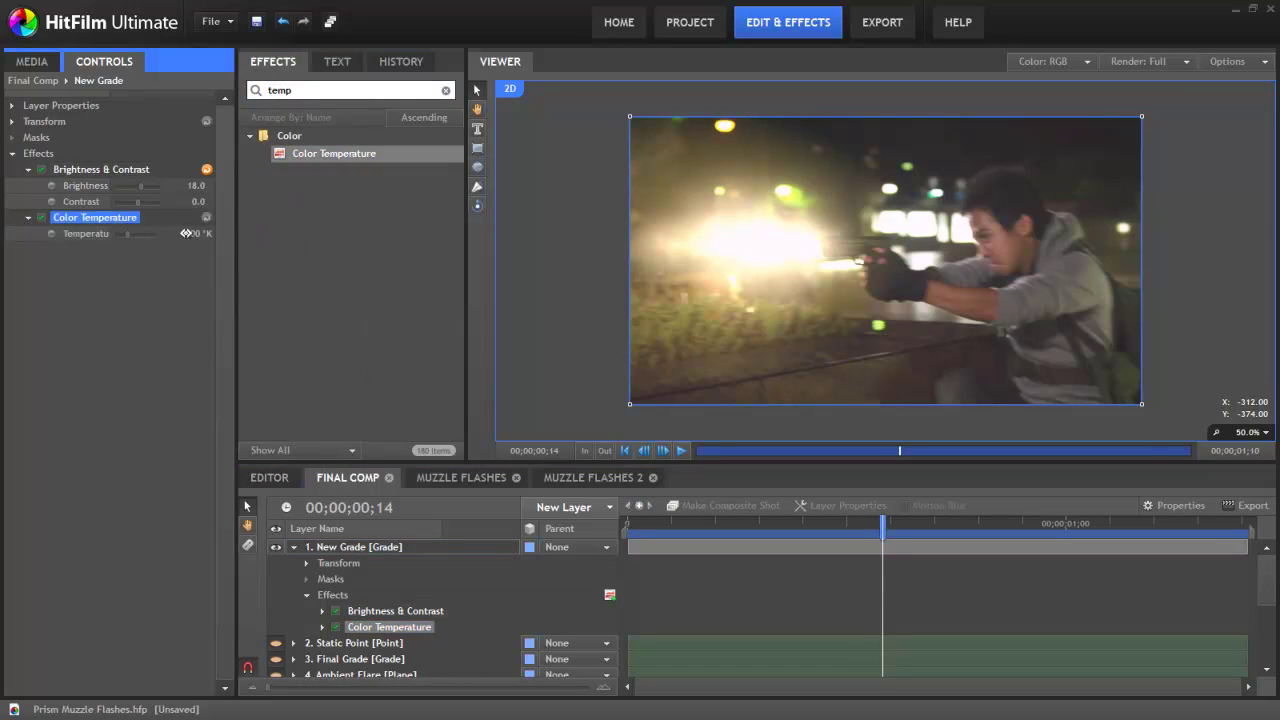
pyautogui.moveTo(124, 233); pyautogui.dragTo(23, 217)
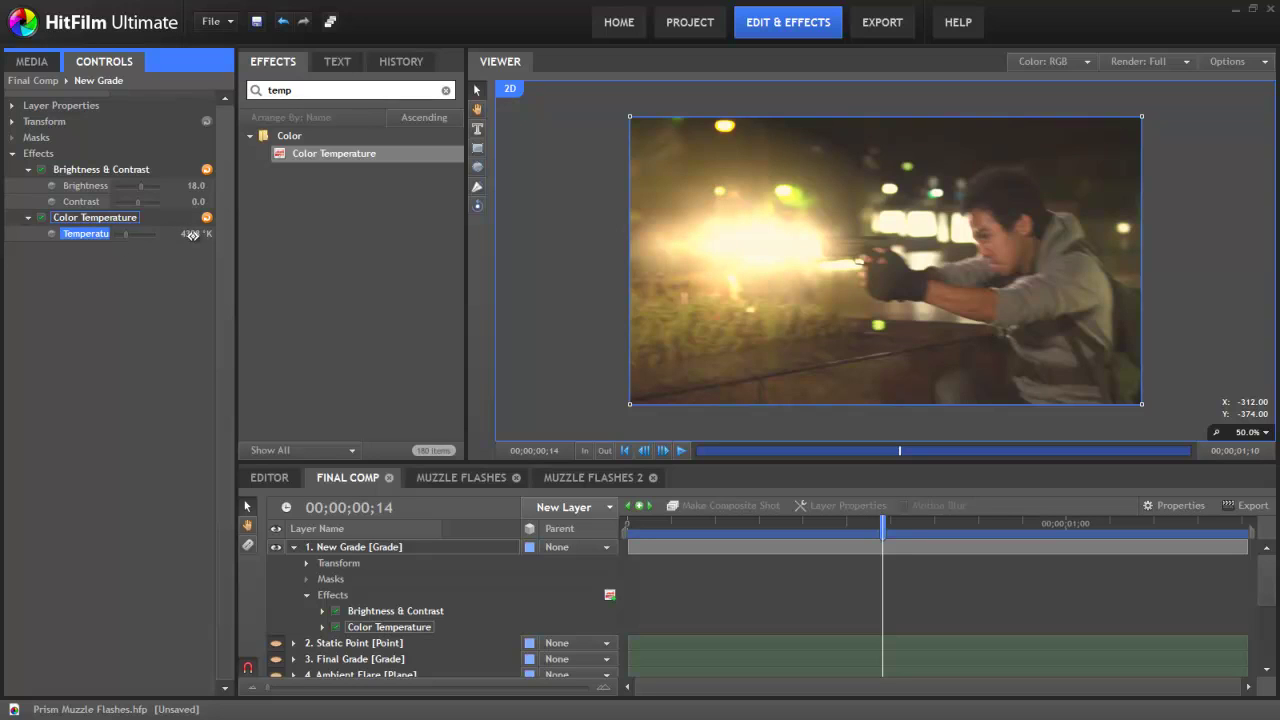
pyautogui.moveTo(192, 235); pyautogui.dragTo(172, 235)
pyautogui.click(293, 547)
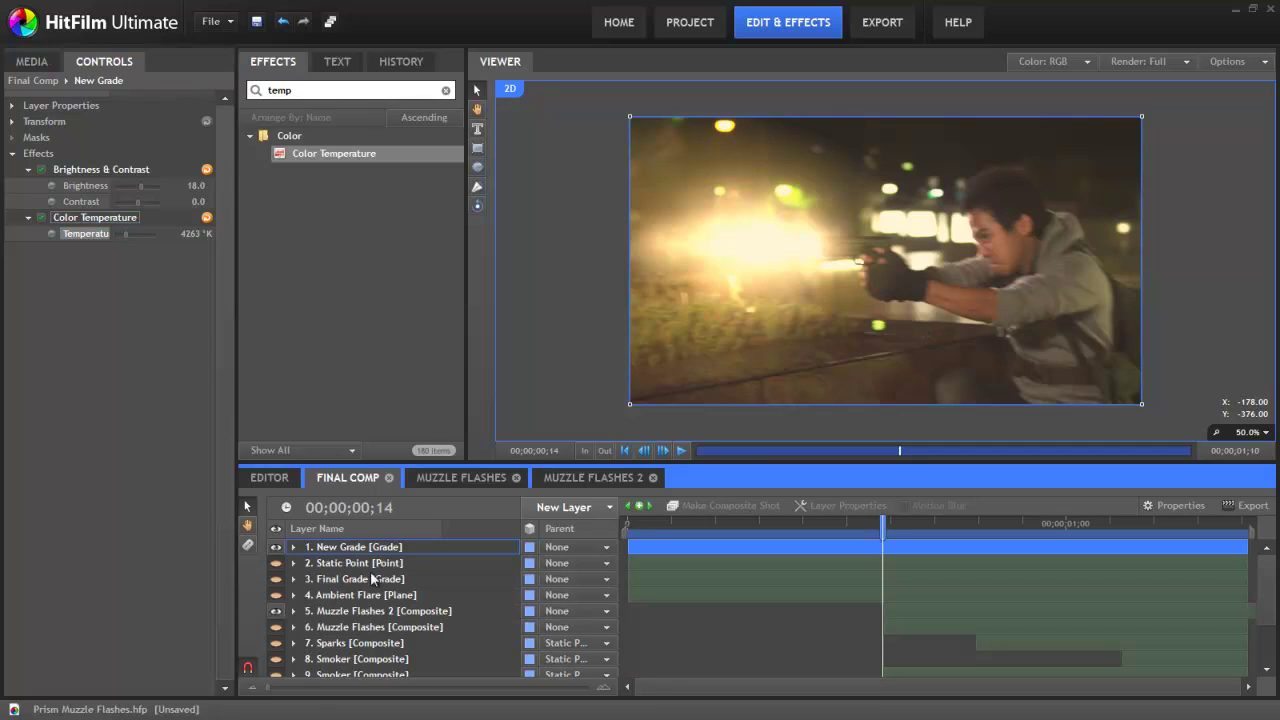
# Step: Move New Grade below Muzzle Flashes 2 and trim its start to frame 14
pyautogui.moveTo(345, 552); pyautogui.dragTo(347, 622)
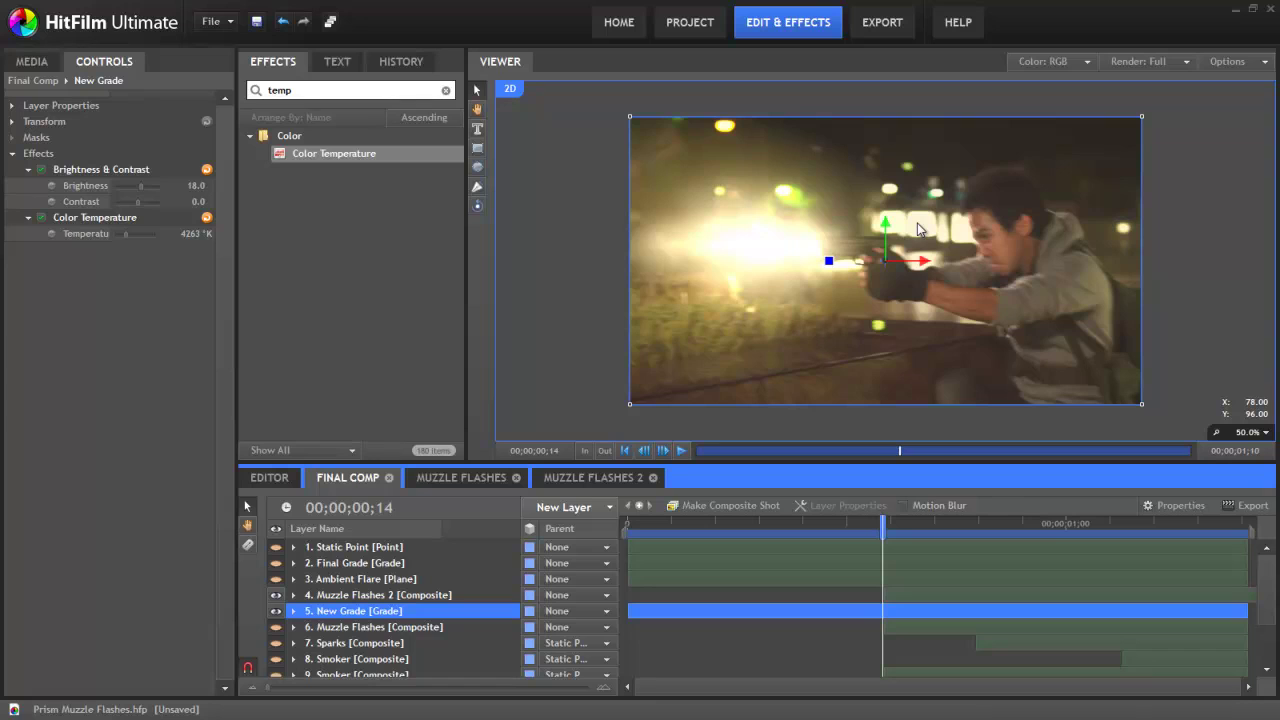
pyautogui.moveTo(630, 610); pyautogui.dragTo(881, 620)
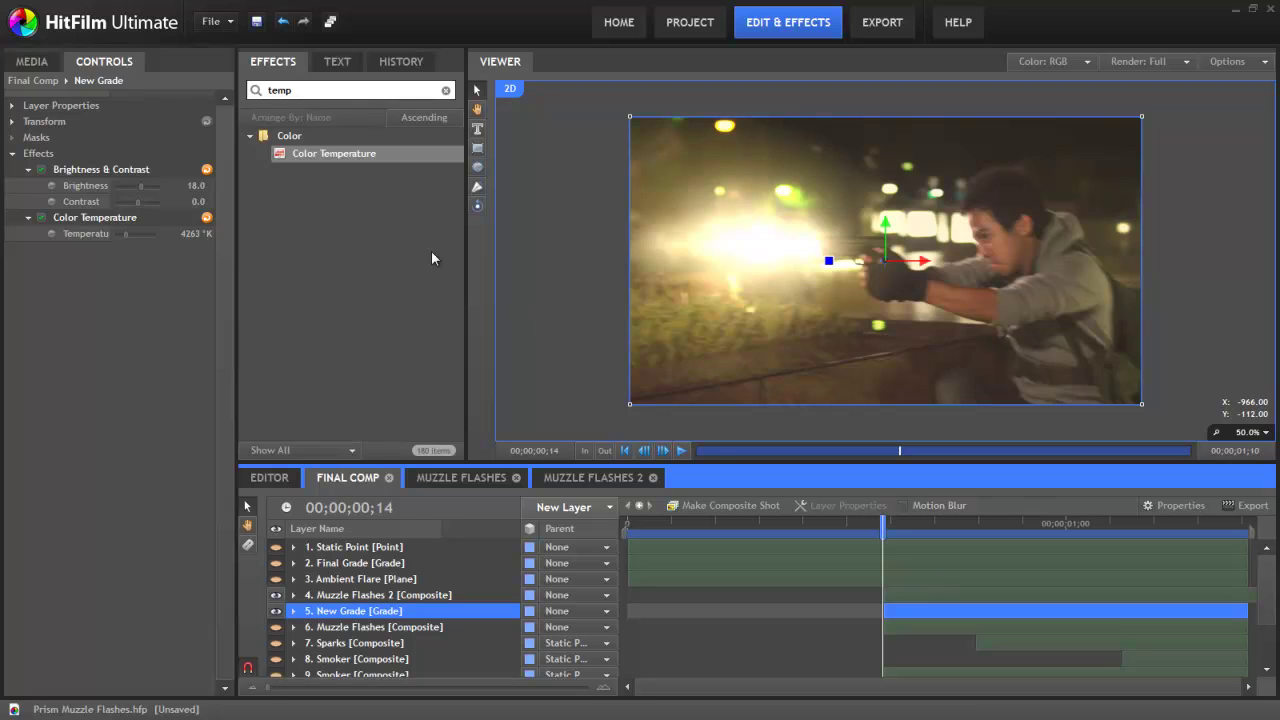
pyautogui.click(477, 186)
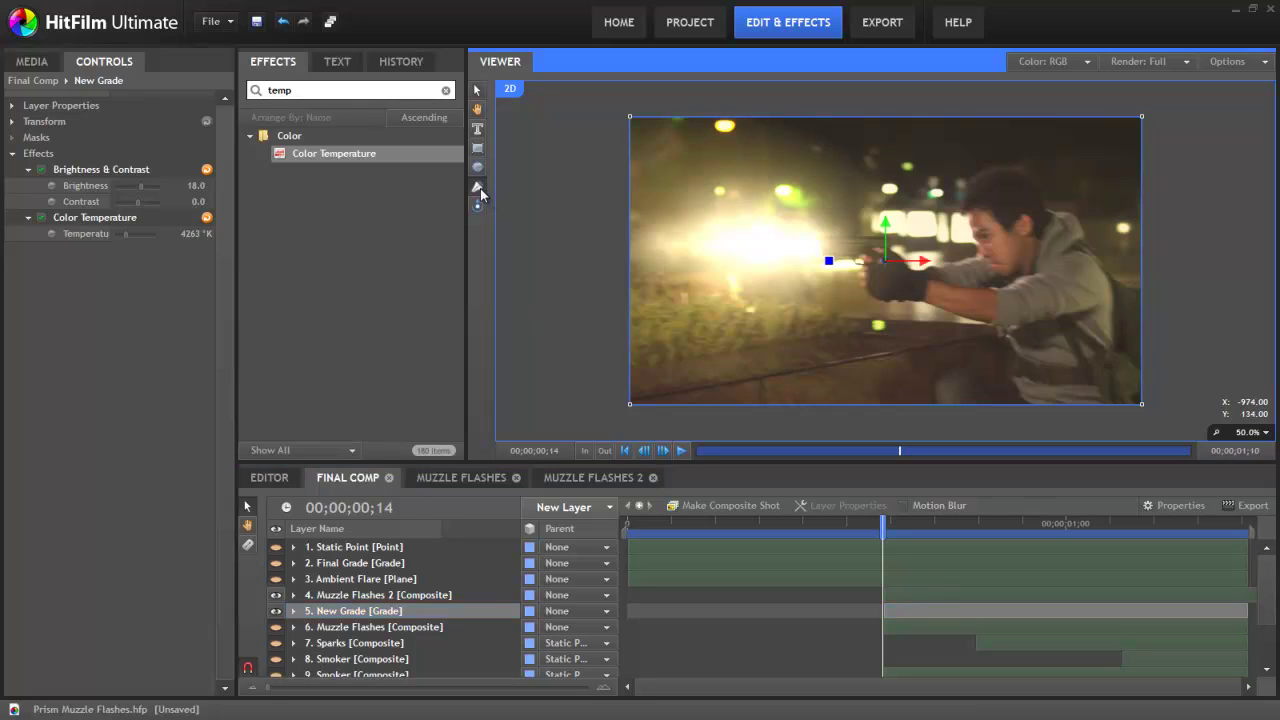
# Step: Draw a four-point mask over the ground below the gun
pyautogui.click(612, 317)
pyautogui.click(965, 335)
pyautogui.click(996, 413)
pyautogui.click(596, 418)
pyautogui.click(612, 319)
pyautogui.scroll(-3, 330, 585)
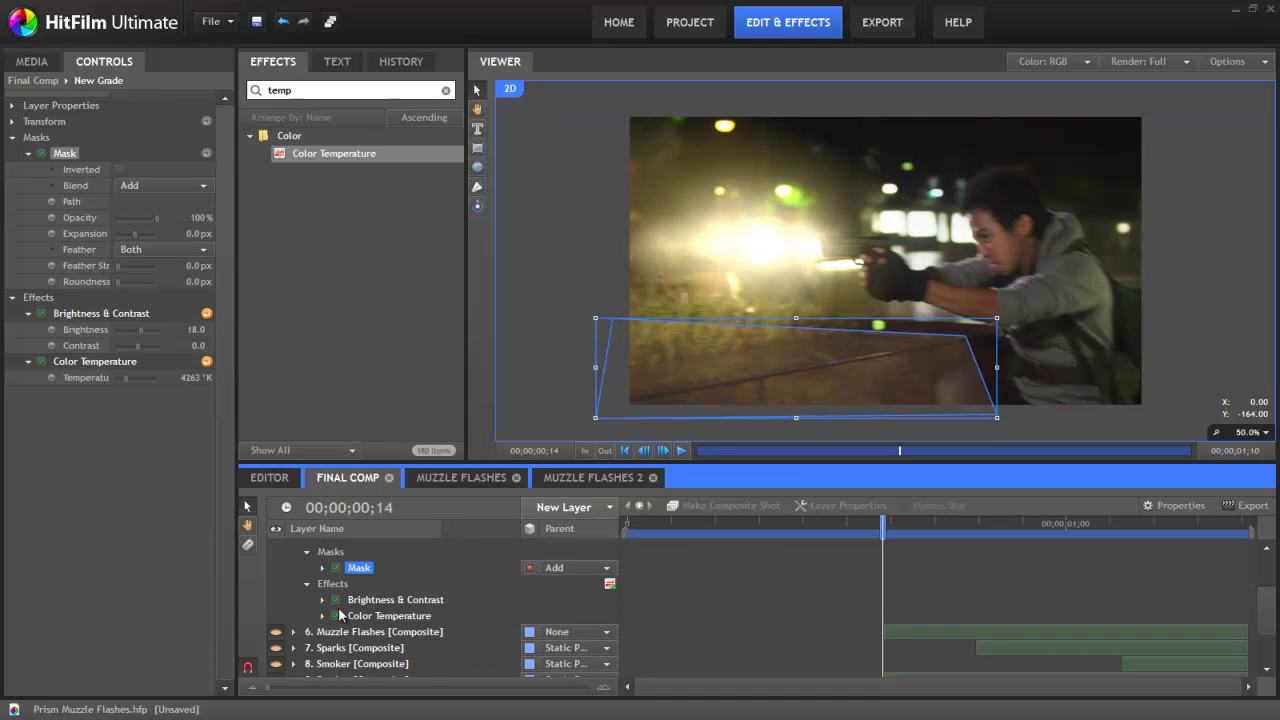
pyautogui.click(323, 568)
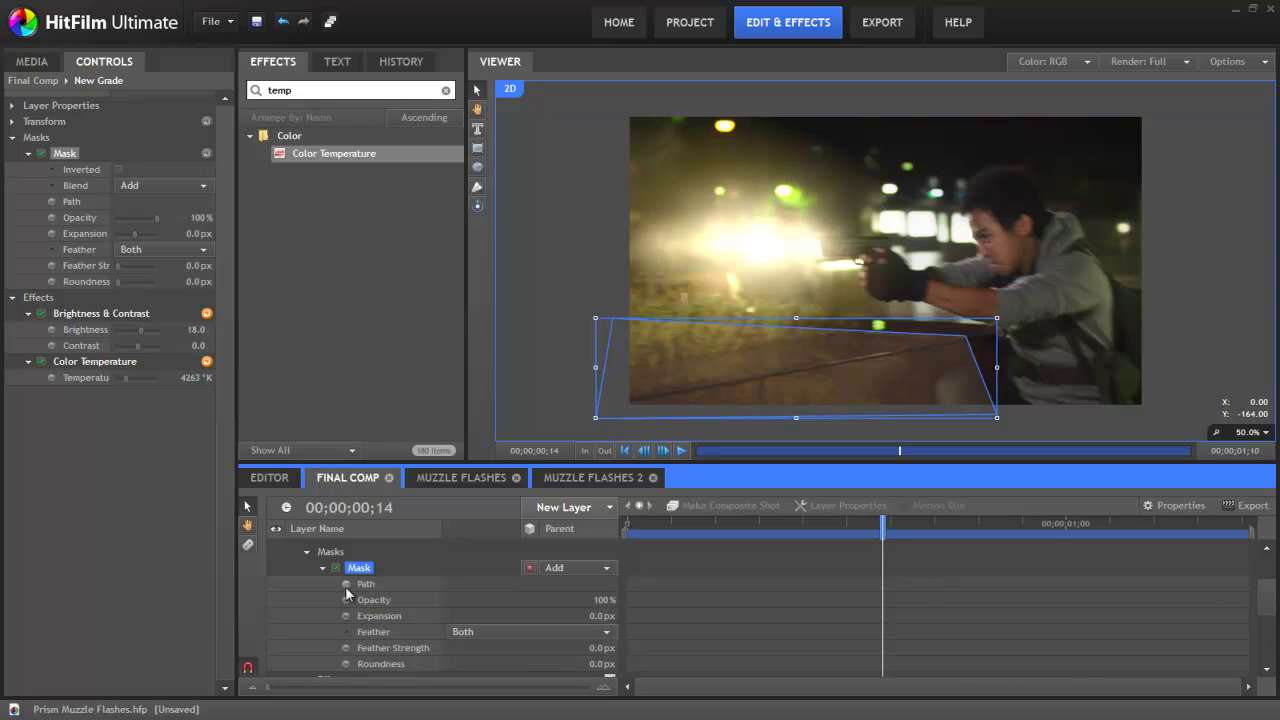
# Step: Keyframe the mask path and reshape the mask over the ground at frame 17
pyautogui.click(346, 584)
pyautogui.scroll(2, 936, 629)
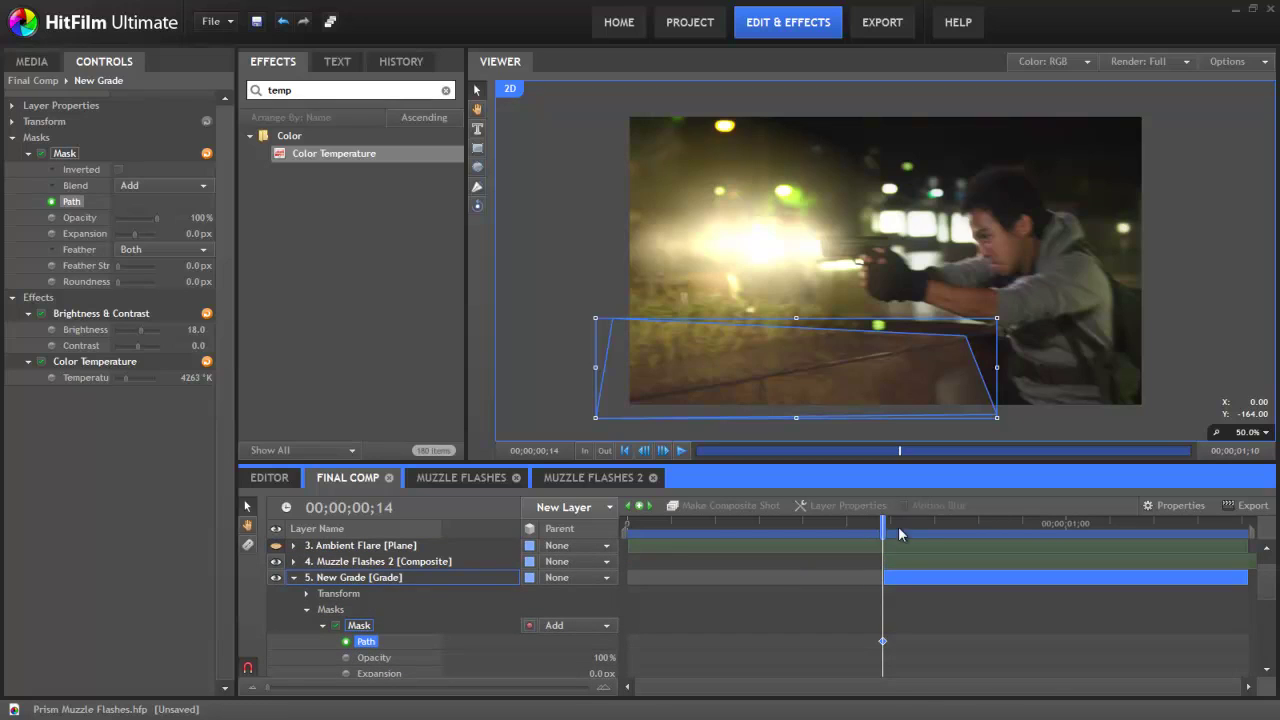
pyautogui.press('Right')
pyautogui.press('Right')
pyautogui.press('Right')
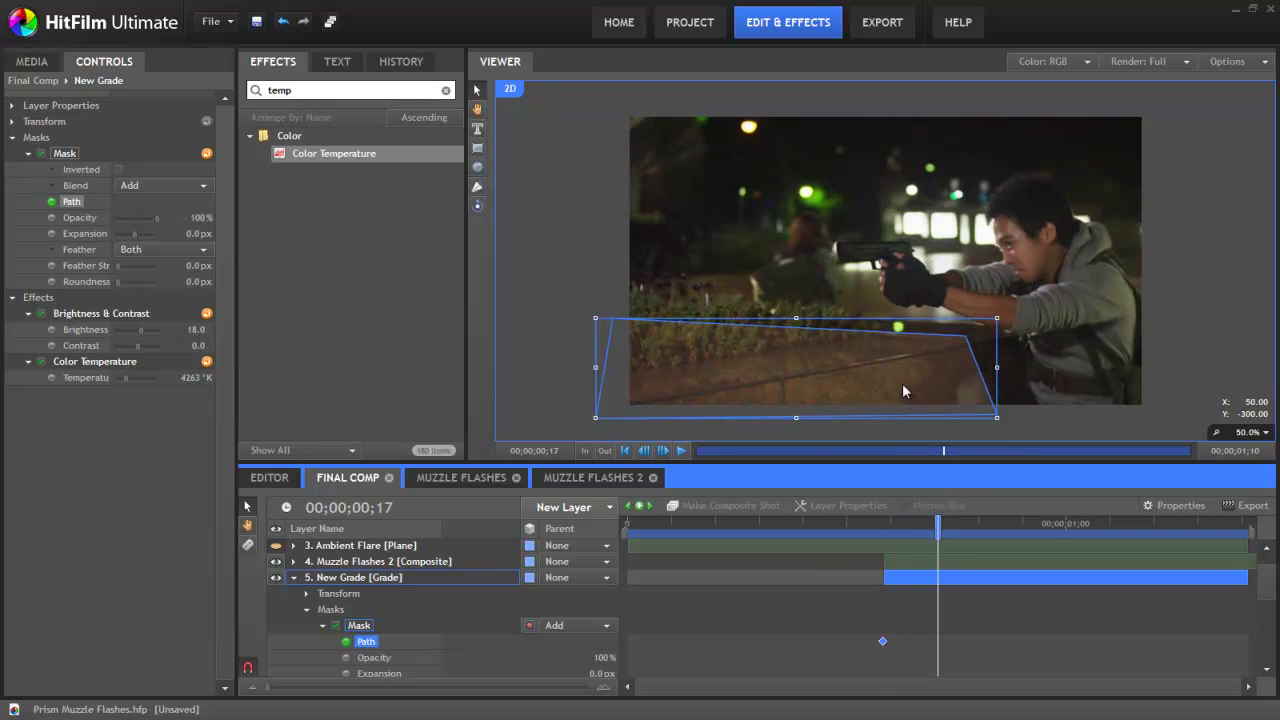
pyautogui.moveTo(902, 390); pyautogui.dragTo(930, 395)
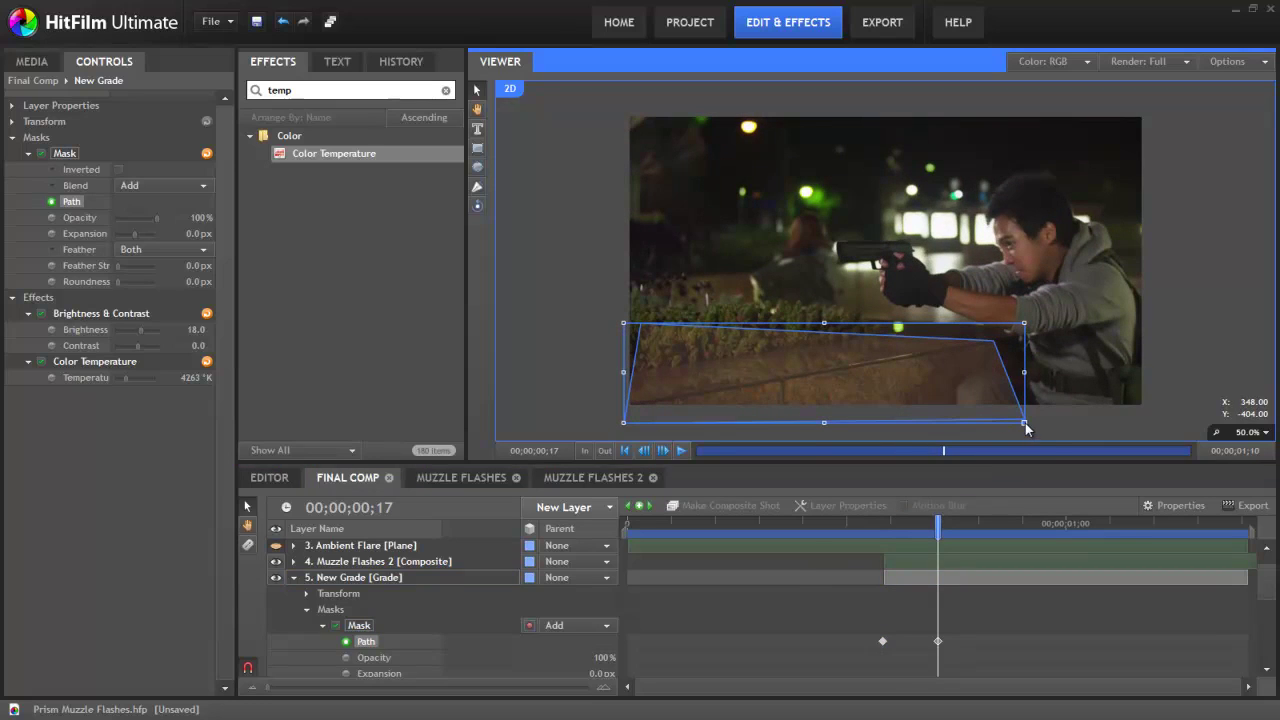
pyautogui.moveTo(621, 325)
pyautogui.mouseDown()
pyautogui.moveTo(594, 326)
pyautogui.moveTo(610, 334)
pyautogui.mouseUp()
pyautogui.moveTo(760, 373)
pyautogui.mouseDown()
pyautogui.moveTo(747, 366)
pyautogui.moveTo(760, 381)
pyautogui.mouseUp()
pyautogui.moveTo(1009, 416); pyautogui.dragTo(1013, 409)
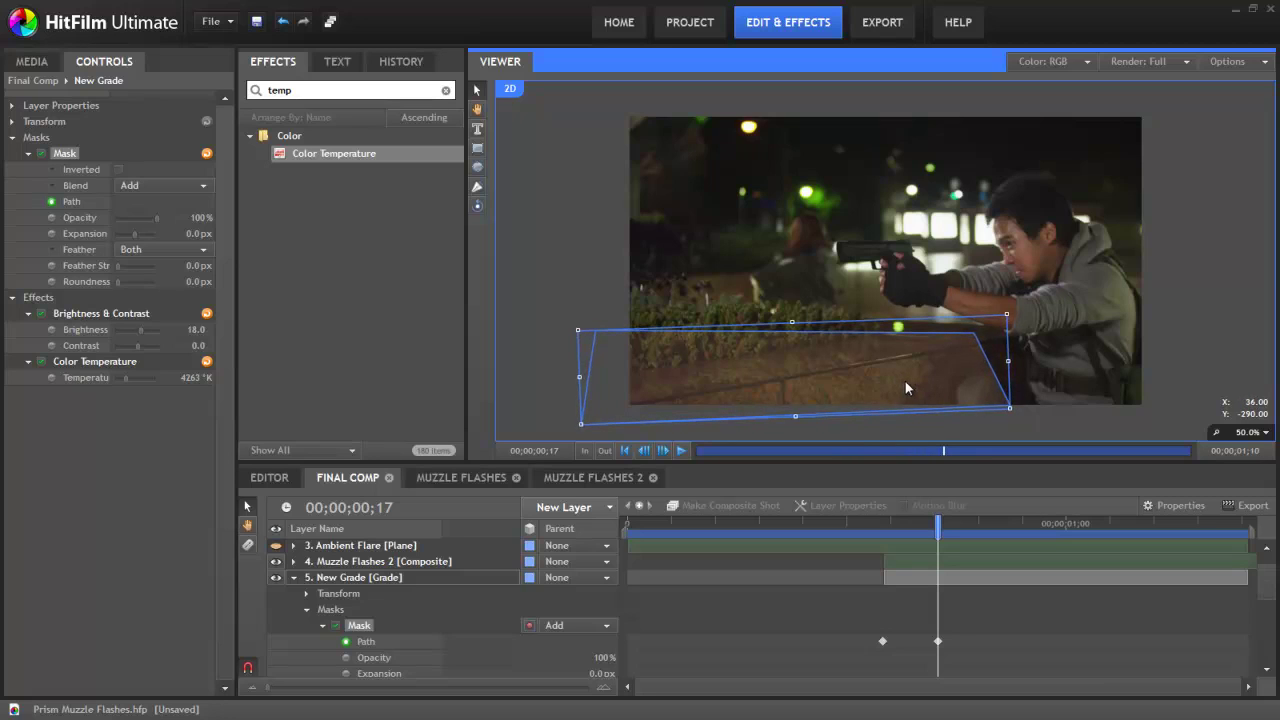
pyautogui.moveTo(906, 380); pyautogui.dragTo(915, 383)
# Step: Realign the mask with the ground at frame 20 and three frames later
pyautogui.moveTo(937, 531); pyautogui.dragTo(993, 527)
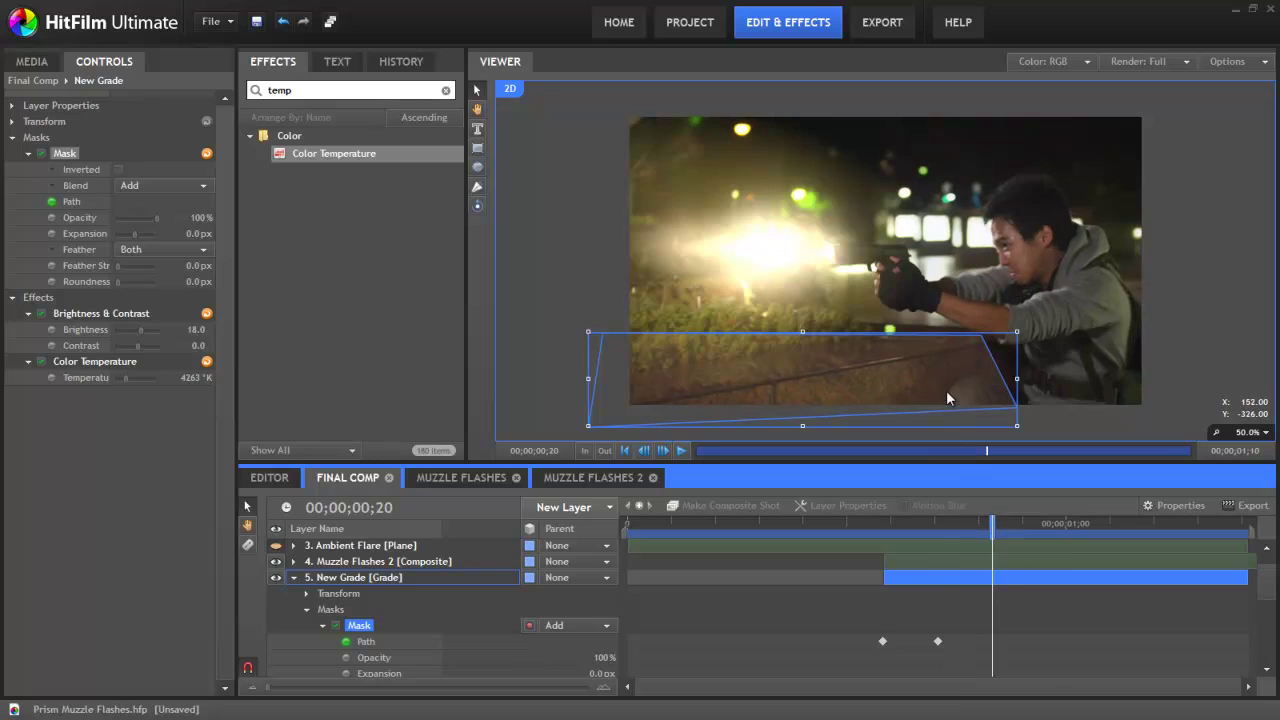
pyautogui.moveTo(946, 390); pyautogui.dragTo(912, 393)
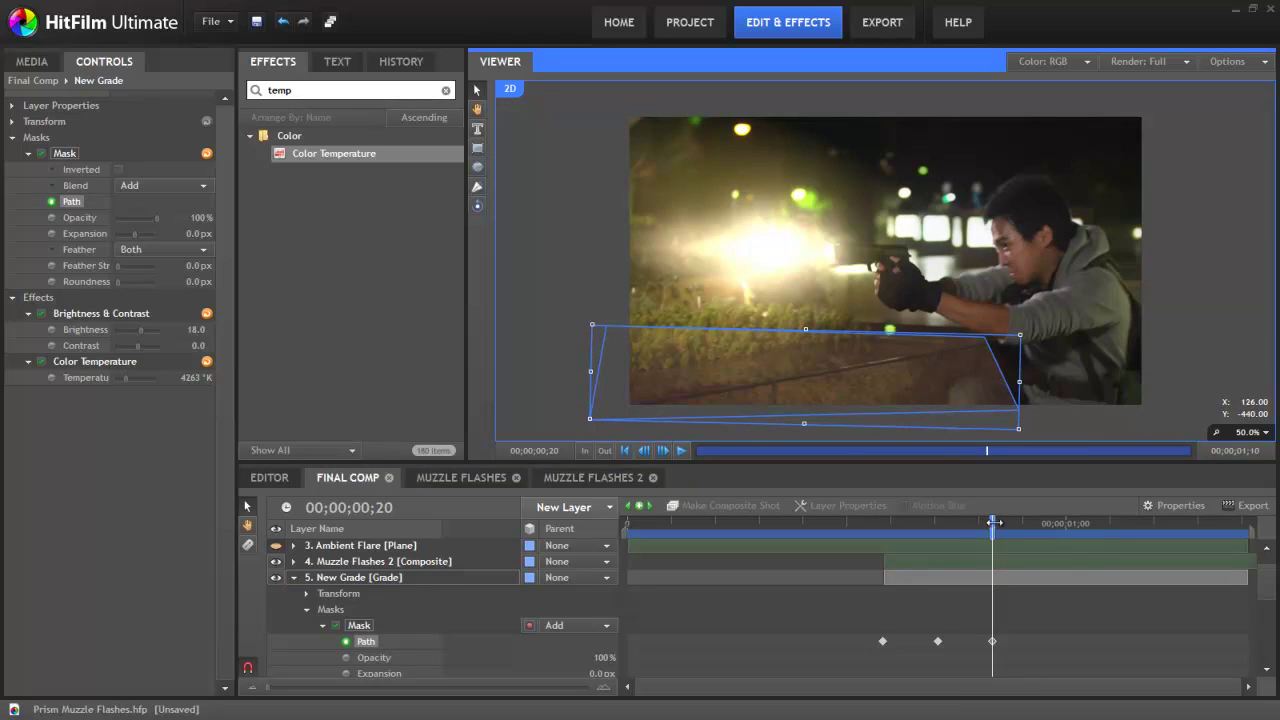
pyautogui.moveTo(992, 523); pyautogui.dragTo(1047, 524)
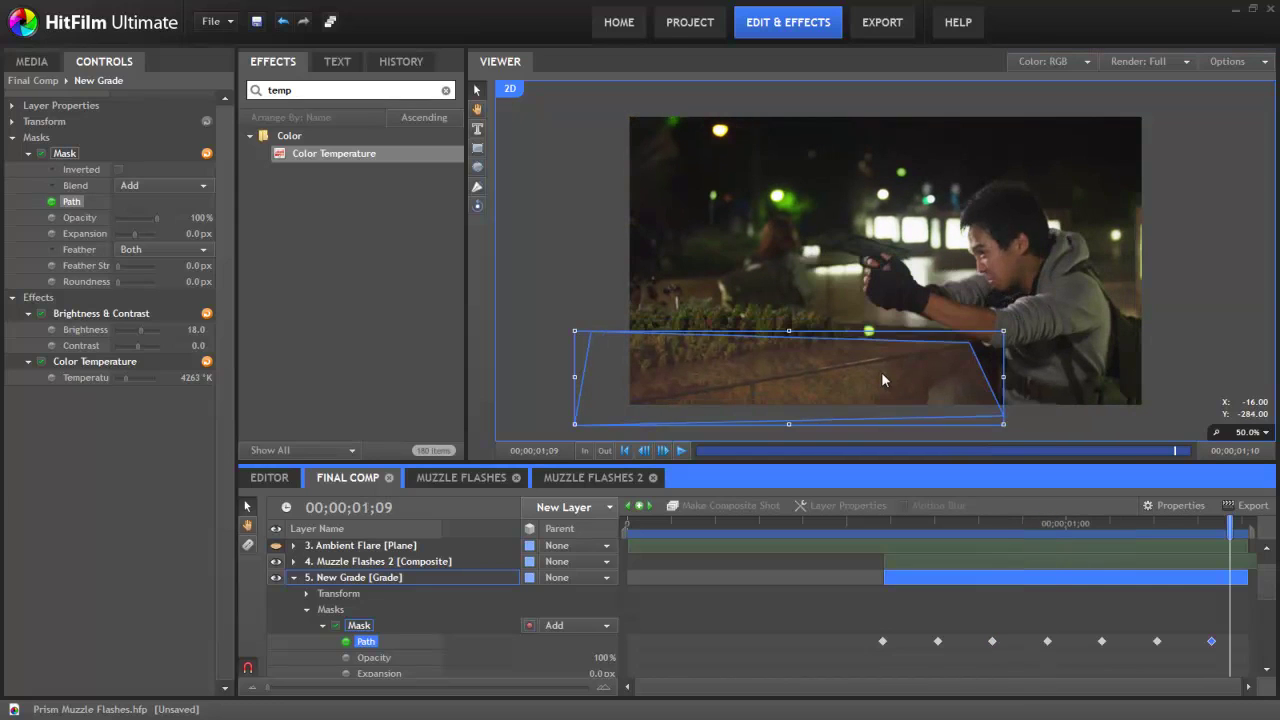
pyautogui.moveTo(881, 371); pyautogui.dragTo(875, 377)
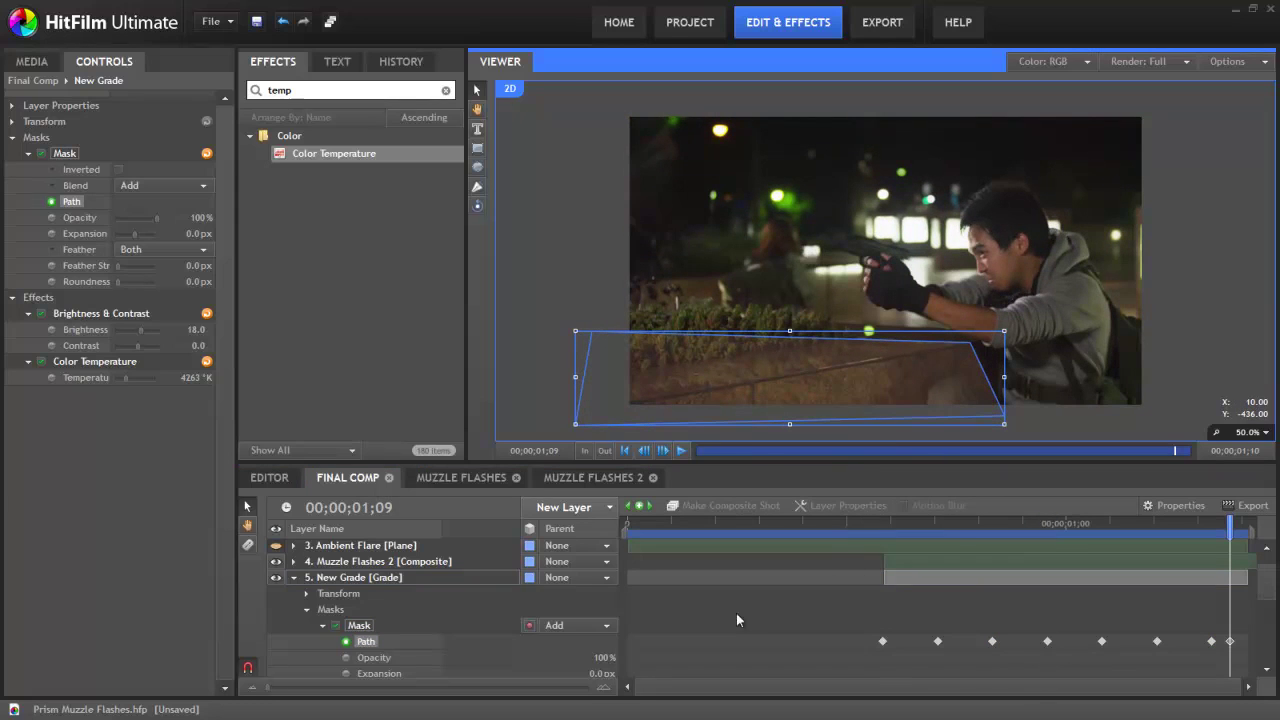
# Step: Round the New Grade mask corners to 50 px and feather its edge to 39 px
pyautogui.click(343, 618)
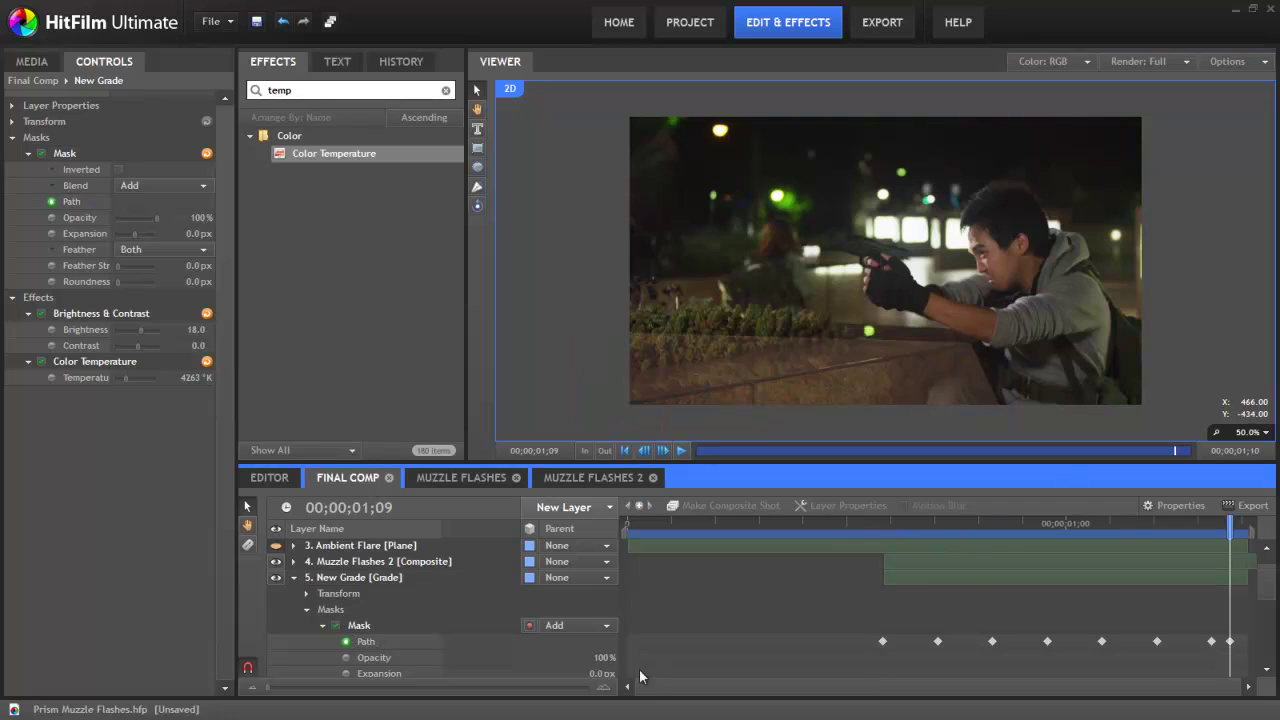
pyautogui.scroll(-1, 472, 620)
pyautogui.scroll(-1, 458, 615)
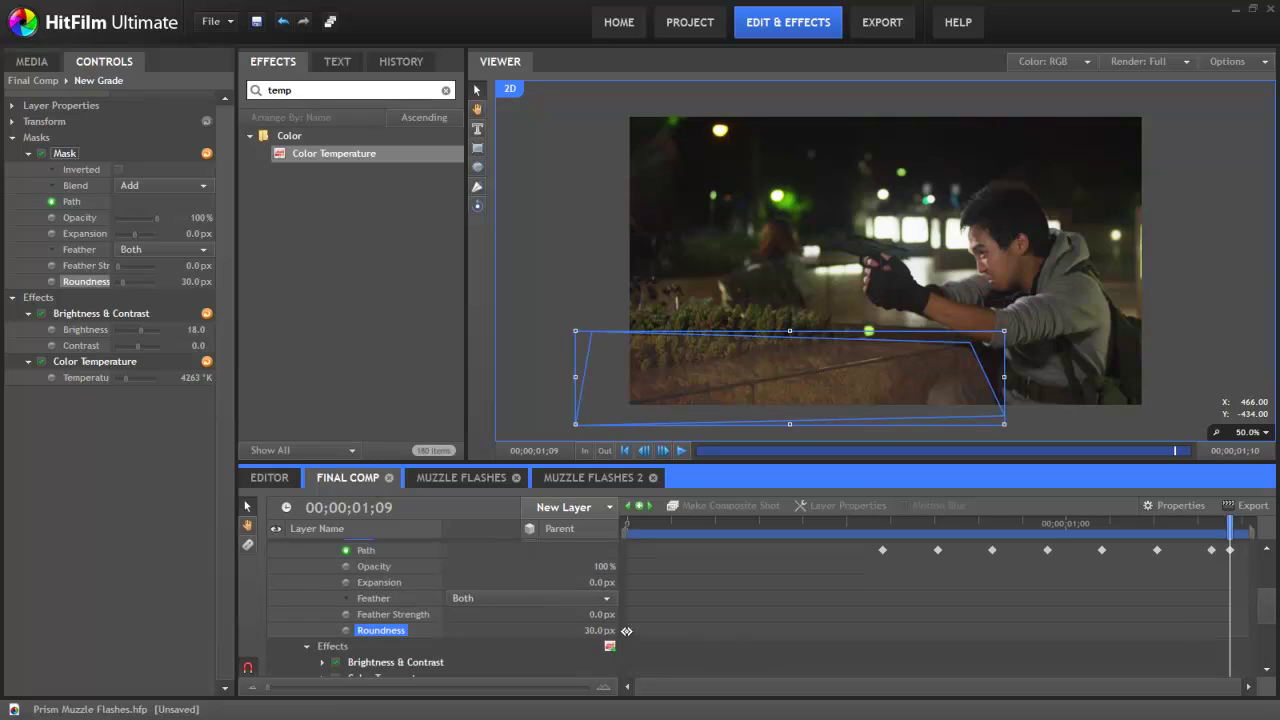
pyautogui.moveTo(627, 631)
pyautogui.mouseDown()
pyautogui.moveTo(657, 631)
pyautogui.moveTo(635, 633)
pyautogui.mouseUp()
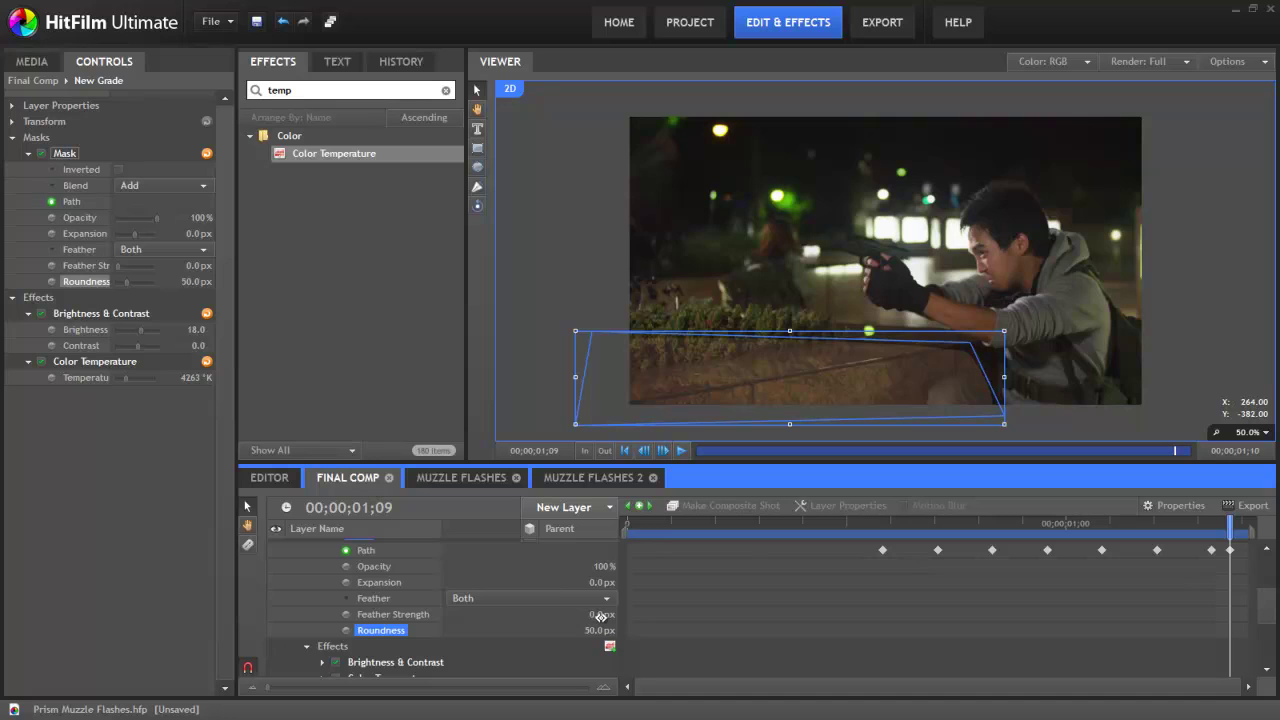
pyautogui.moveTo(600, 616); pyautogui.dragTo(630, 616)
pyautogui.click(823, 606)
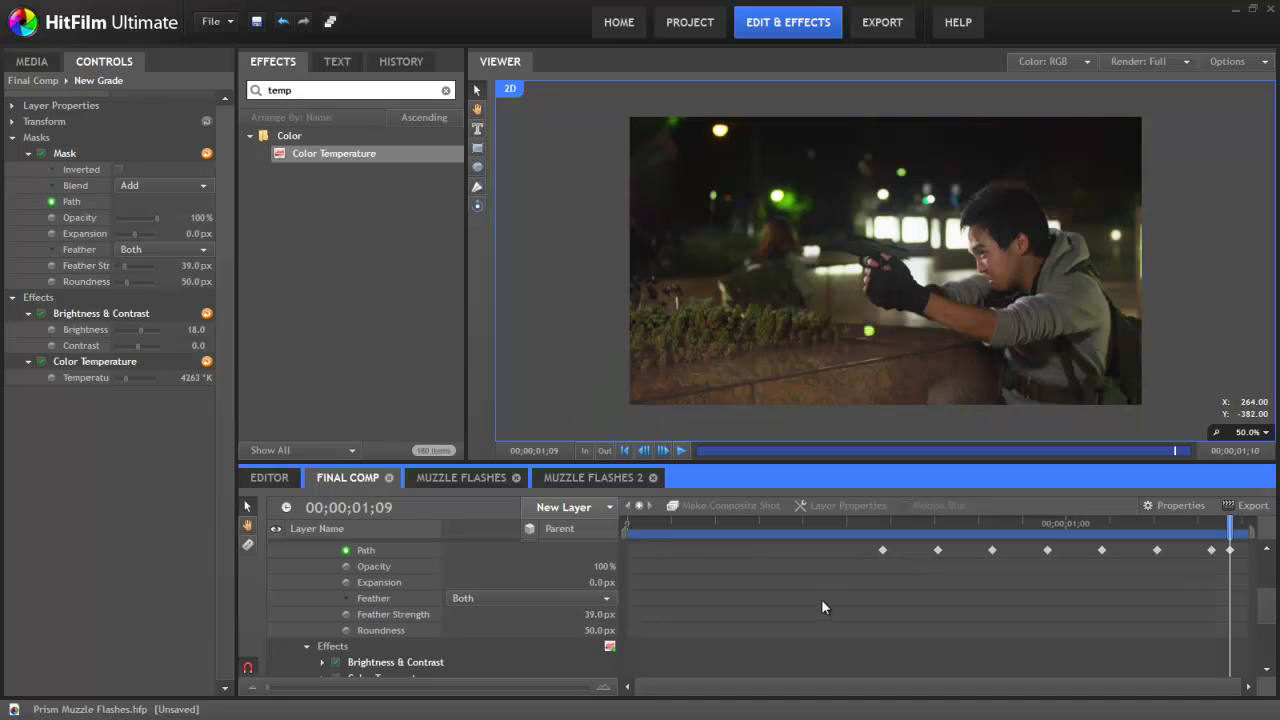
pyautogui.moveTo(895, 527)
pyautogui.mouseDown()
pyautogui.moveTo(1214, 530)
pyautogui.moveTo(880, 545)
pyautogui.mouseUp()
# Step: Keyframe the mask opacity at 0% on frame 13 and 100% on frame 14
pyautogui.scroll(2, 451, 579)
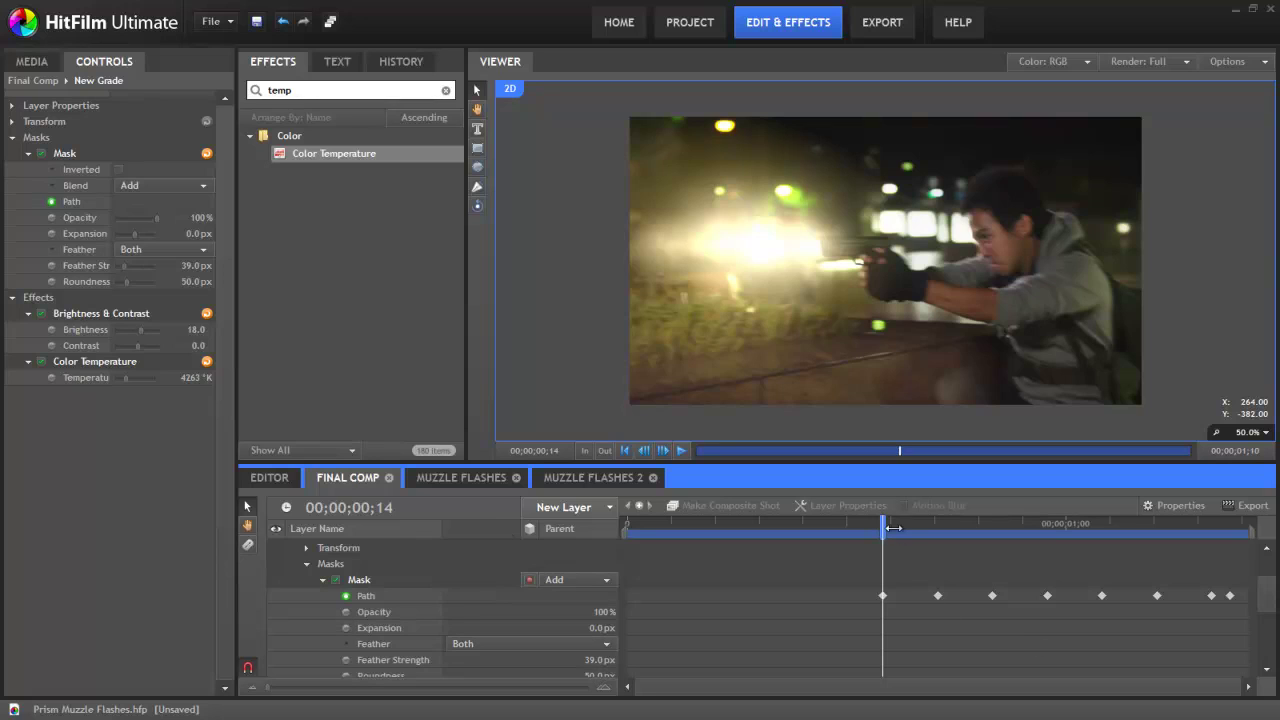
pyautogui.moveTo(877, 525); pyautogui.dragTo(864, 526)
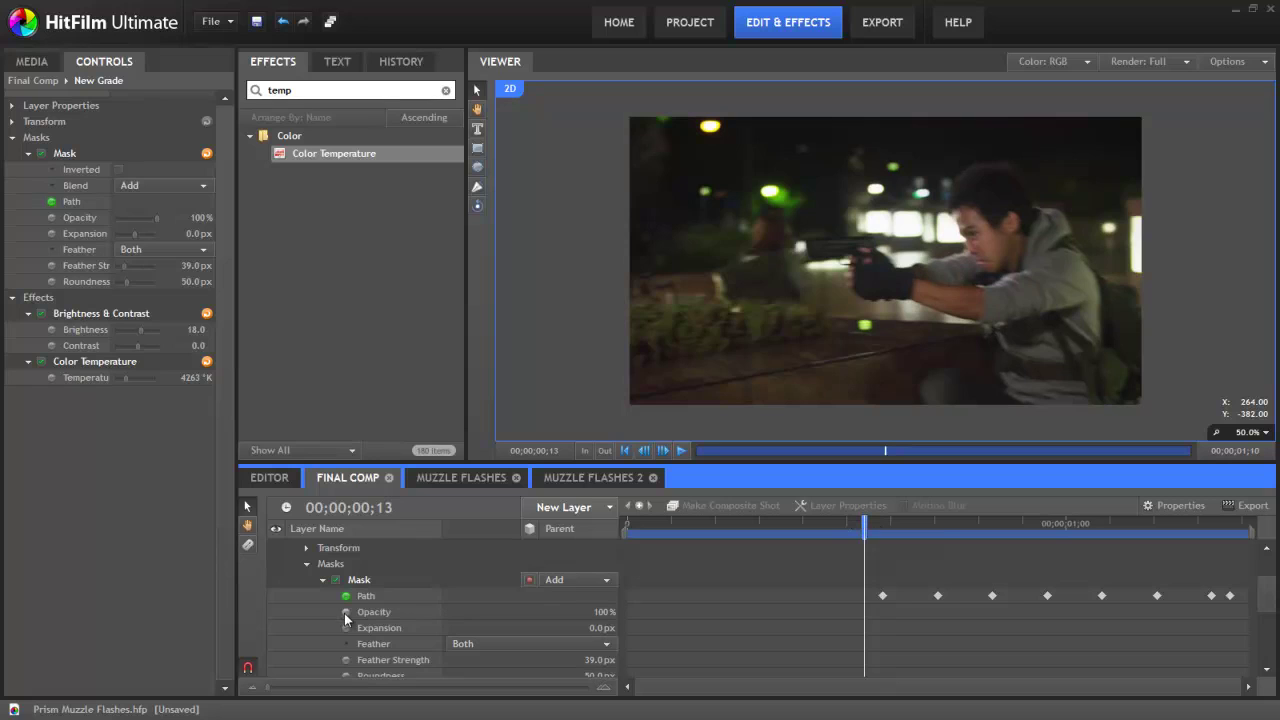
pyautogui.click(347, 611)
pyautogui.click(600, 611)
pyautogui.write('0')
pyautogui.press('Return')
pyautogui.click(872, 522)
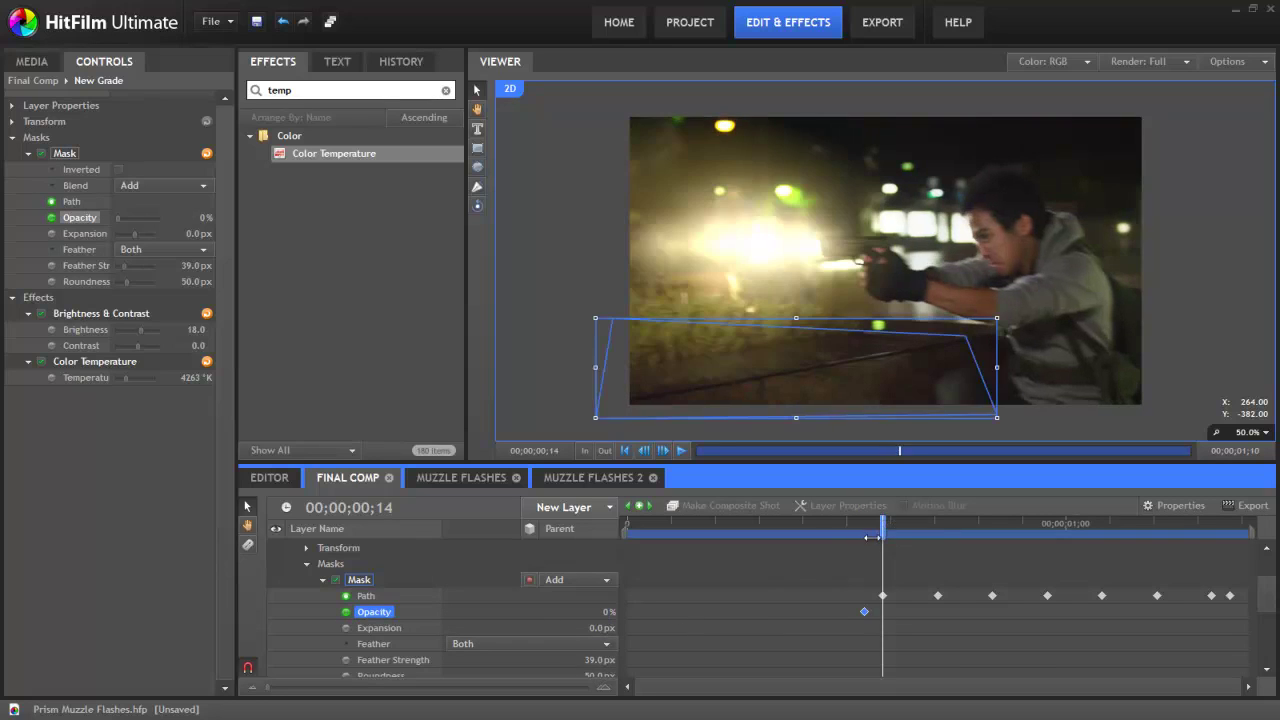
pyautogui.click(615, 612)
pyautogui.write('100')
pyautogui.press('Return')
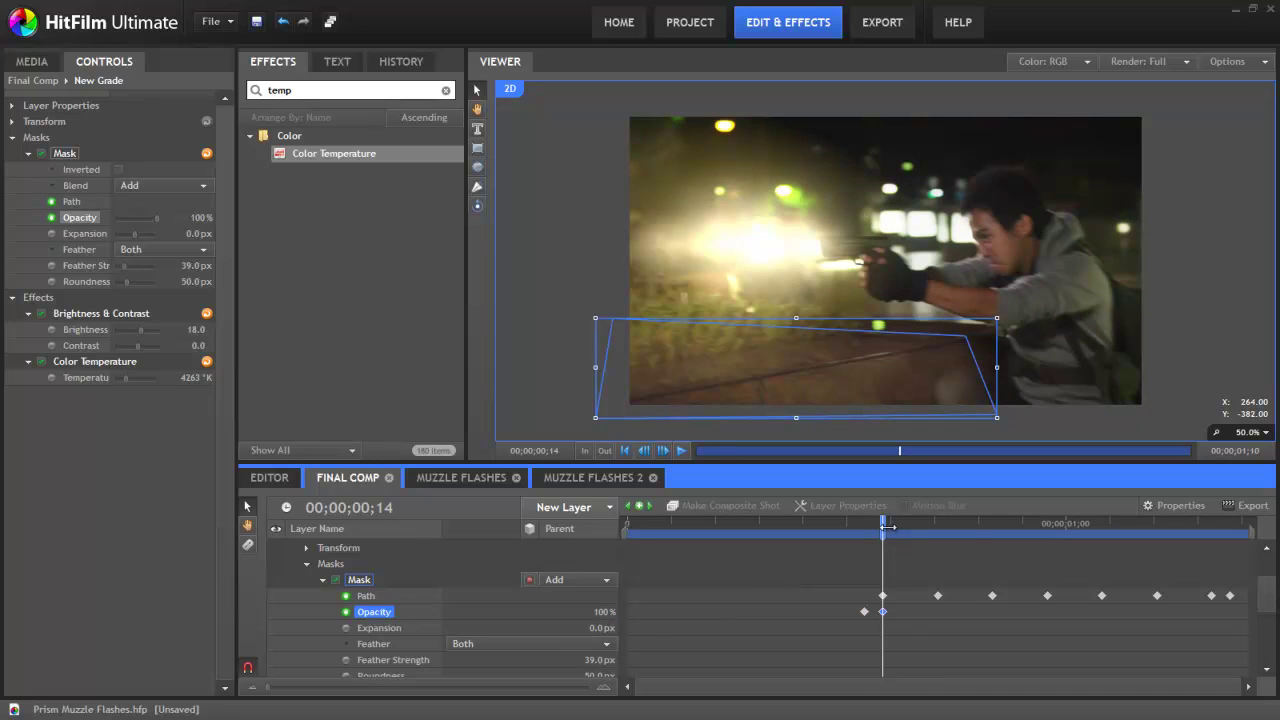
# Step: Bring the mask opacity back to 0% at frame 16
pyautogui.moveTo(886, 526); pyautogui.dragTo(920, 527)
pyautogui.click(597, 612)
pyautogui.write('0')
pyautogui.press('Return')
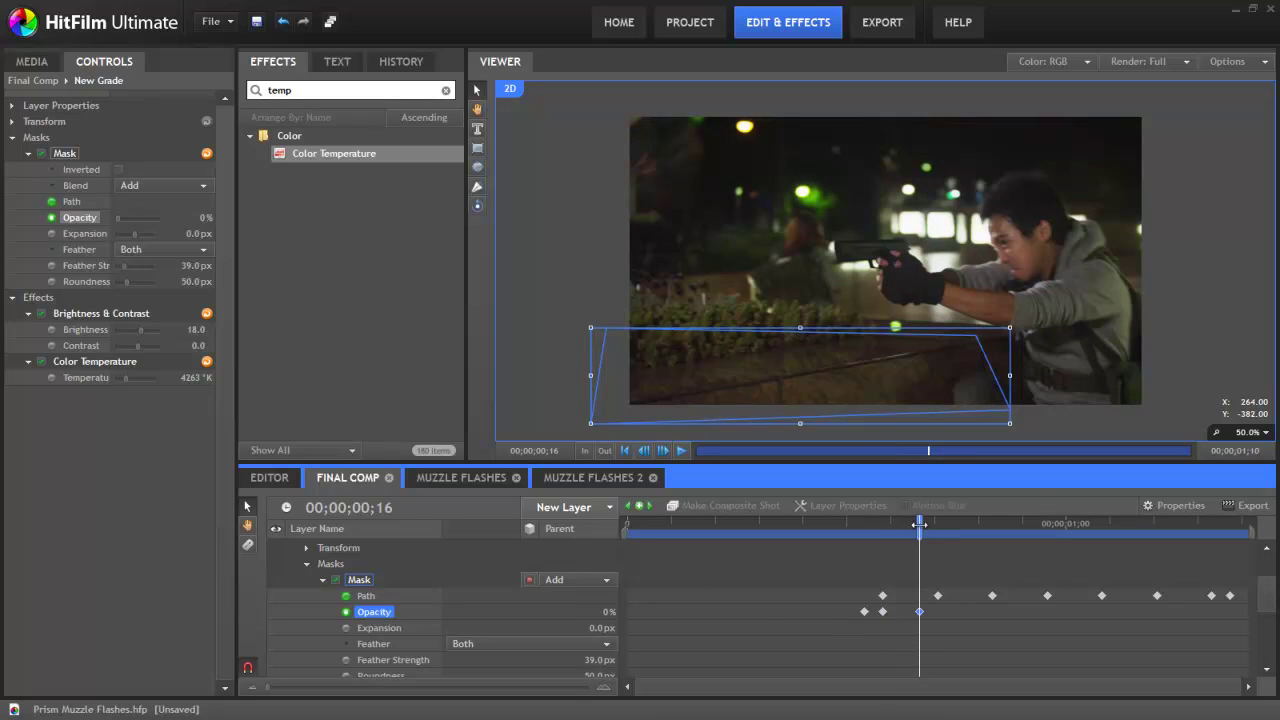
pyautogui.moveTo(920, 527)
pyautogui.mouseDown()
pyautogui.moveTo(866, 526)
pyautogui.moveTo(920, 527)
pyautogui.mouseUp()
# Step: Copy the three opacity keyframes and paste the pulse at each later muzzle flash
pyautogui.moveTo(946, 624); pyautogui.dragTo(850, 609)
pyautogui.rightClick(882, 614)
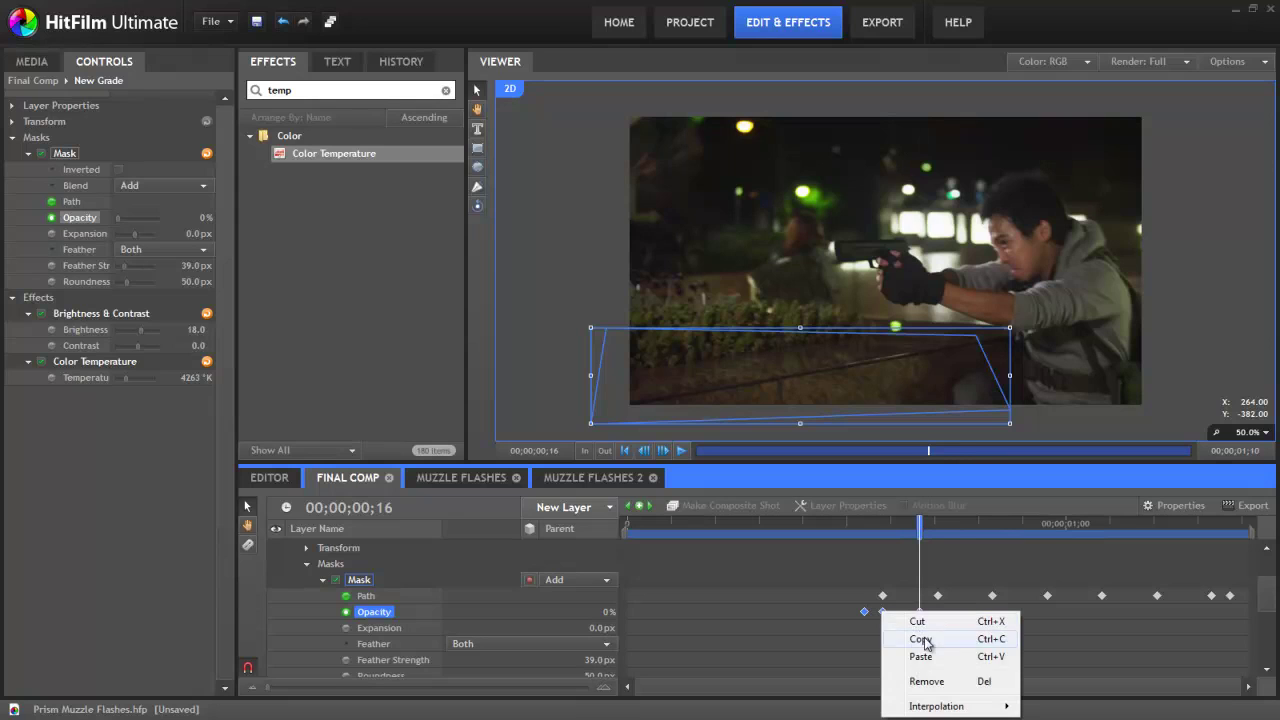
pyautogui.click(921, 641)
pyautogui.moveTo(936, 529); pyautogui.dragTo(978, 535)
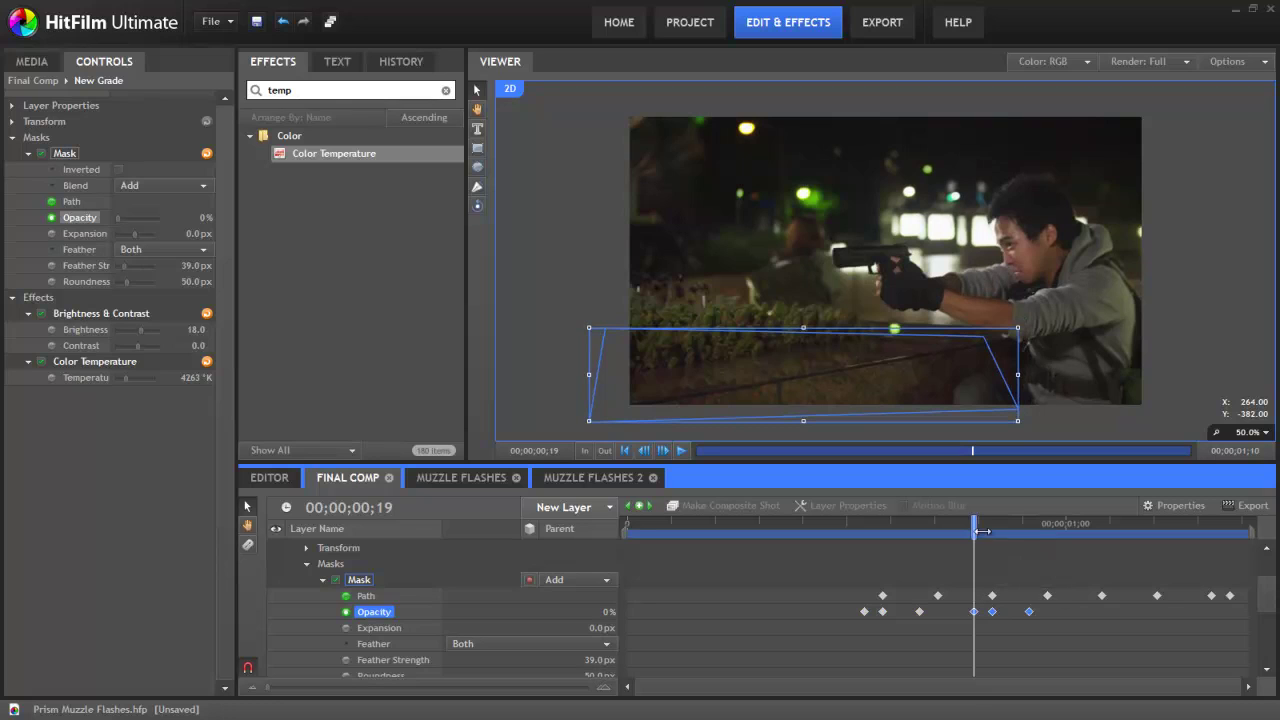
pyautogui.click(1083, 531)
pyautogui.hotkey('ctrl', 'v')
pyautogui.click(1175, 531)
pyautogui.hotkey('ctrl', 'v')
pyautogui.click(900, 531)
pyautogui.press('Left')
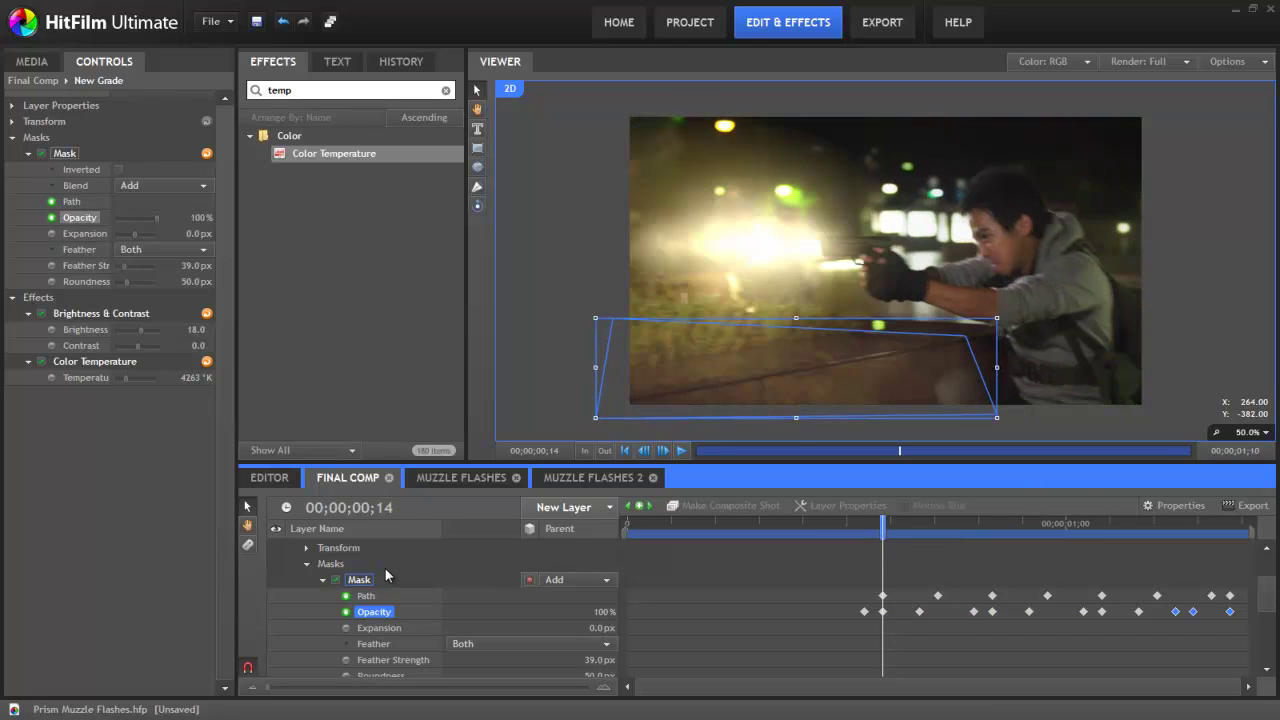
pyautogui.click(892, 548)
pyautogui.moveTo(880, 521); pyautogui.dragTo(933, 531)
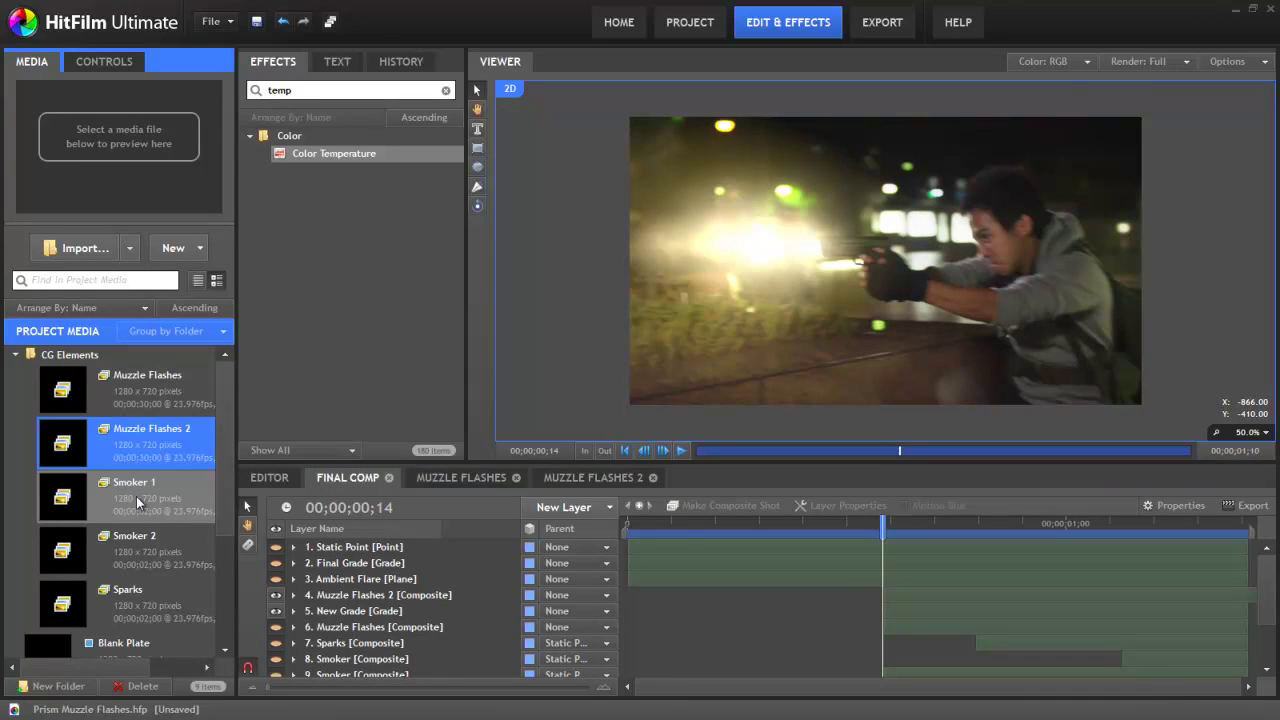
# Step: Open the Smoker 1 composite, inspect its particle simulator layers, and scrub through the smoke
pyautogui.doubleClick(138, 503)
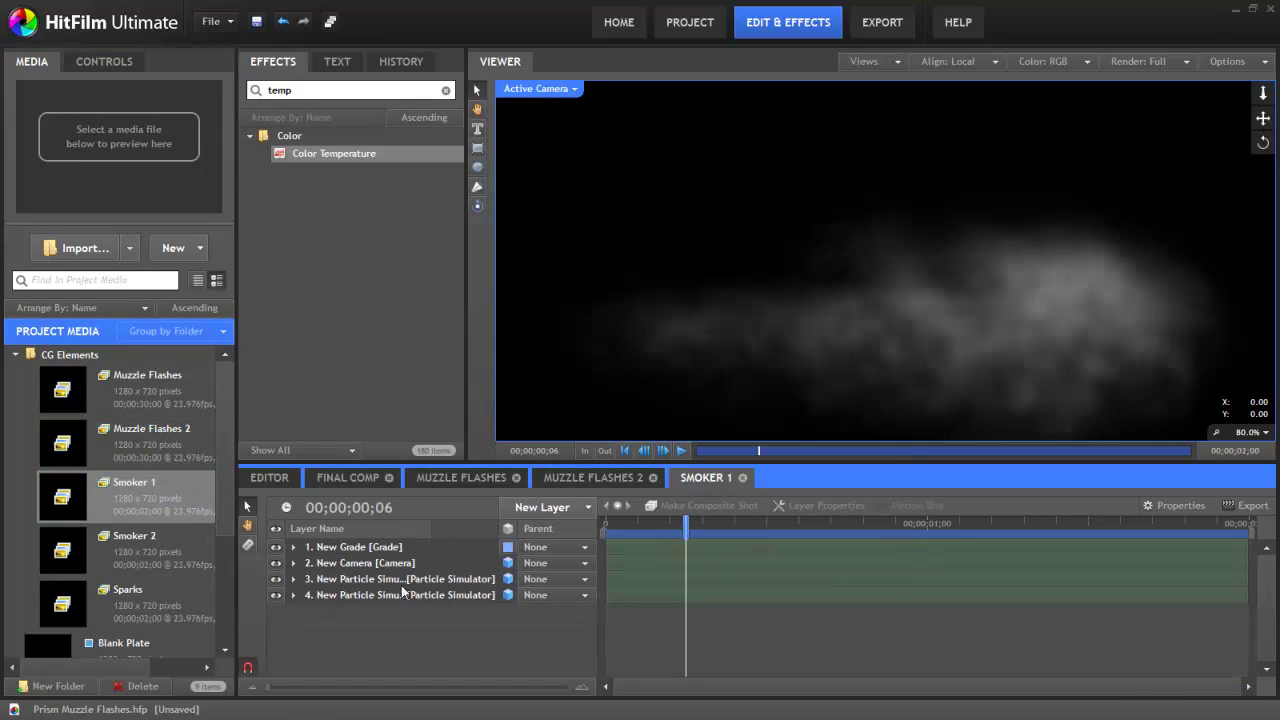
pyautogui.click(410, 580)
pyautogui.click(414, 594)
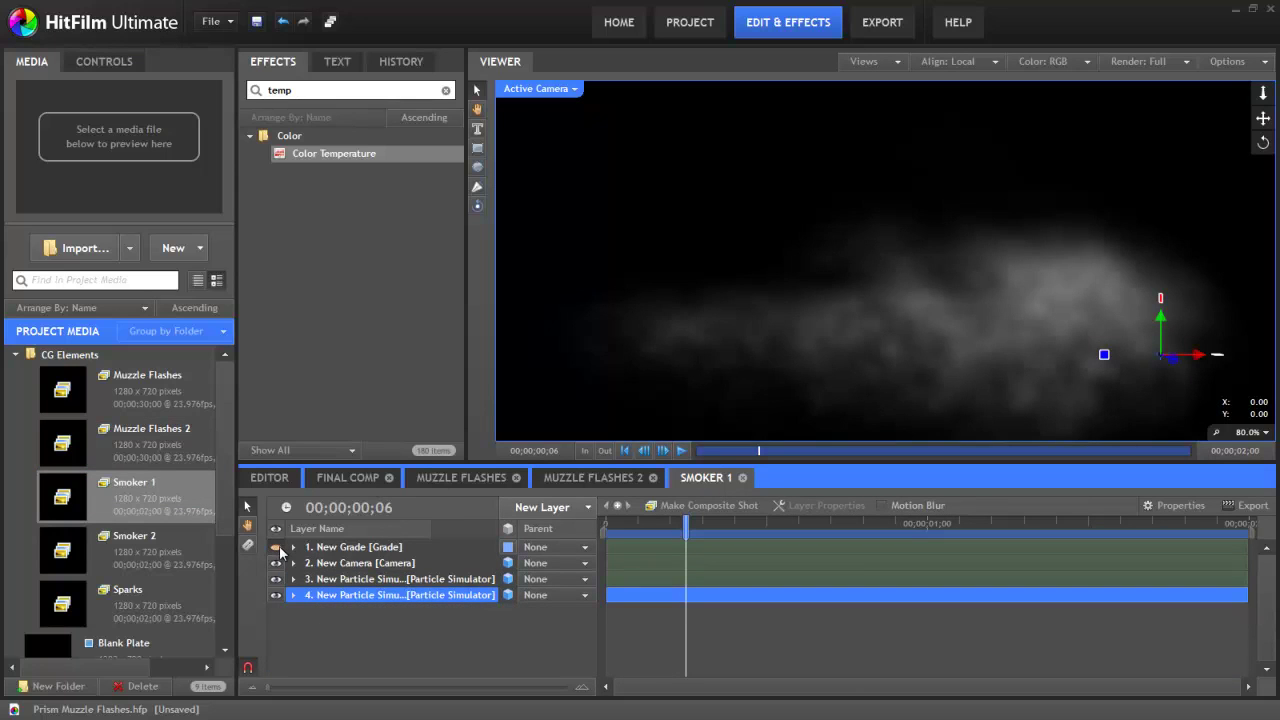
pyautogui.click(458, 650)
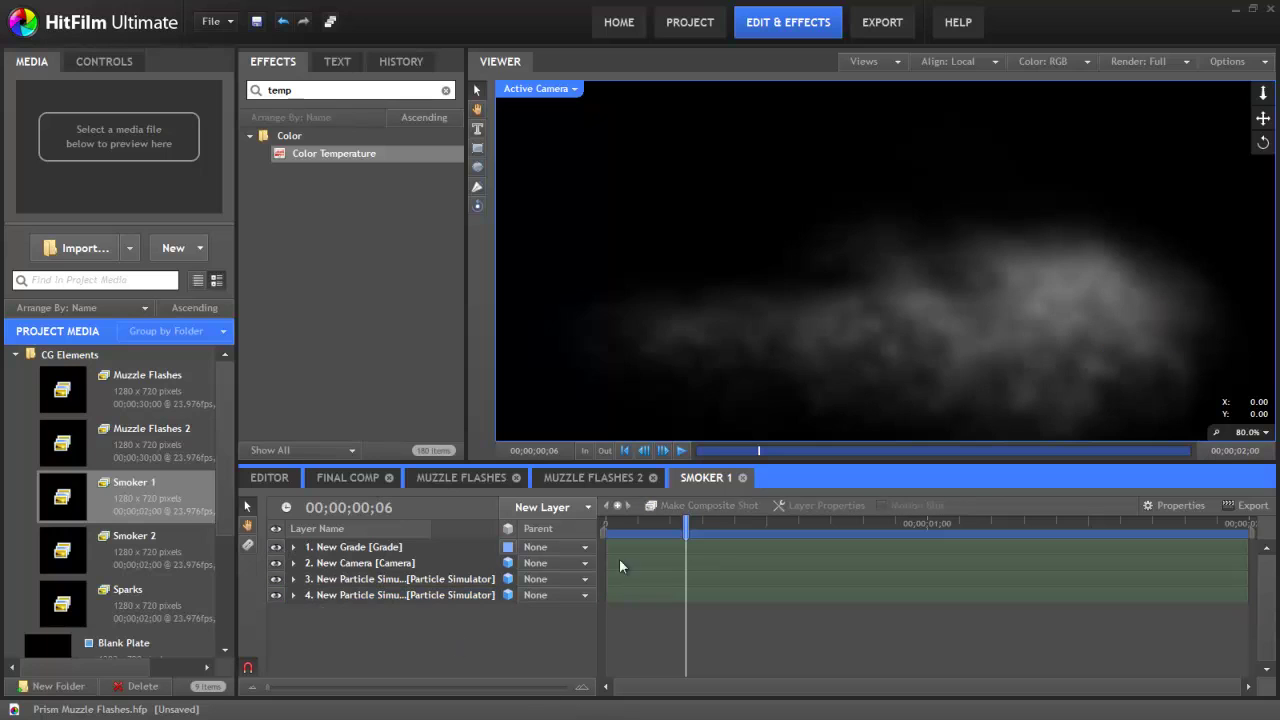
pyautogui.moveTo(628, 527); pyautogui.dragTo(727, 527)
# Step: Create a new composite shot named Smoker 3
pyautogui.click(173, 247)
pyautogui.click(230, 281)
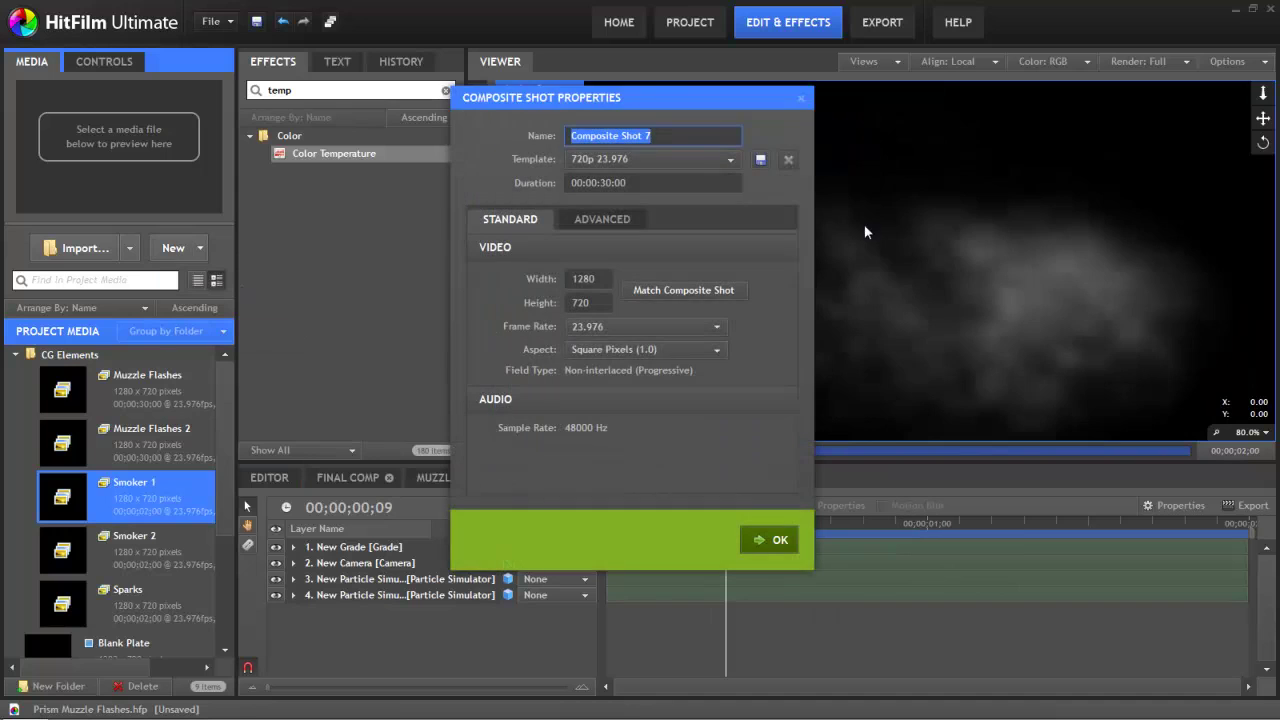
pyautogui.write('Smoker 3')
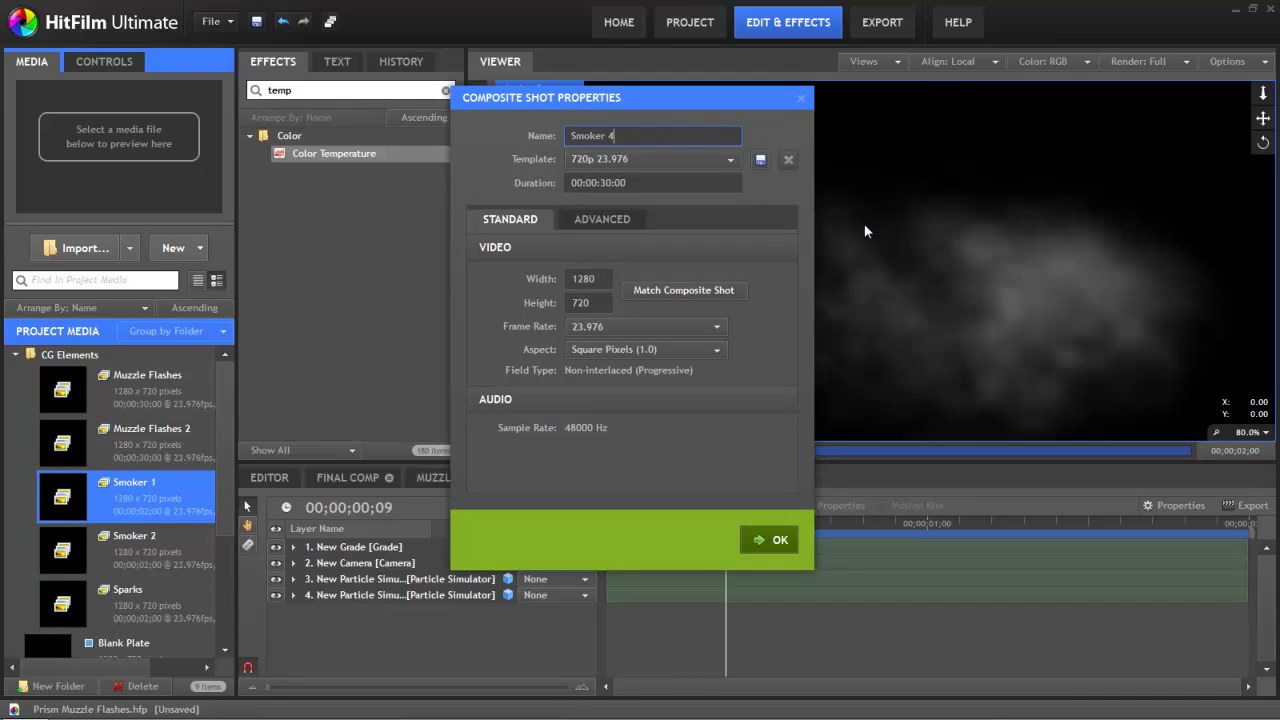
pyautogui.press('Return')
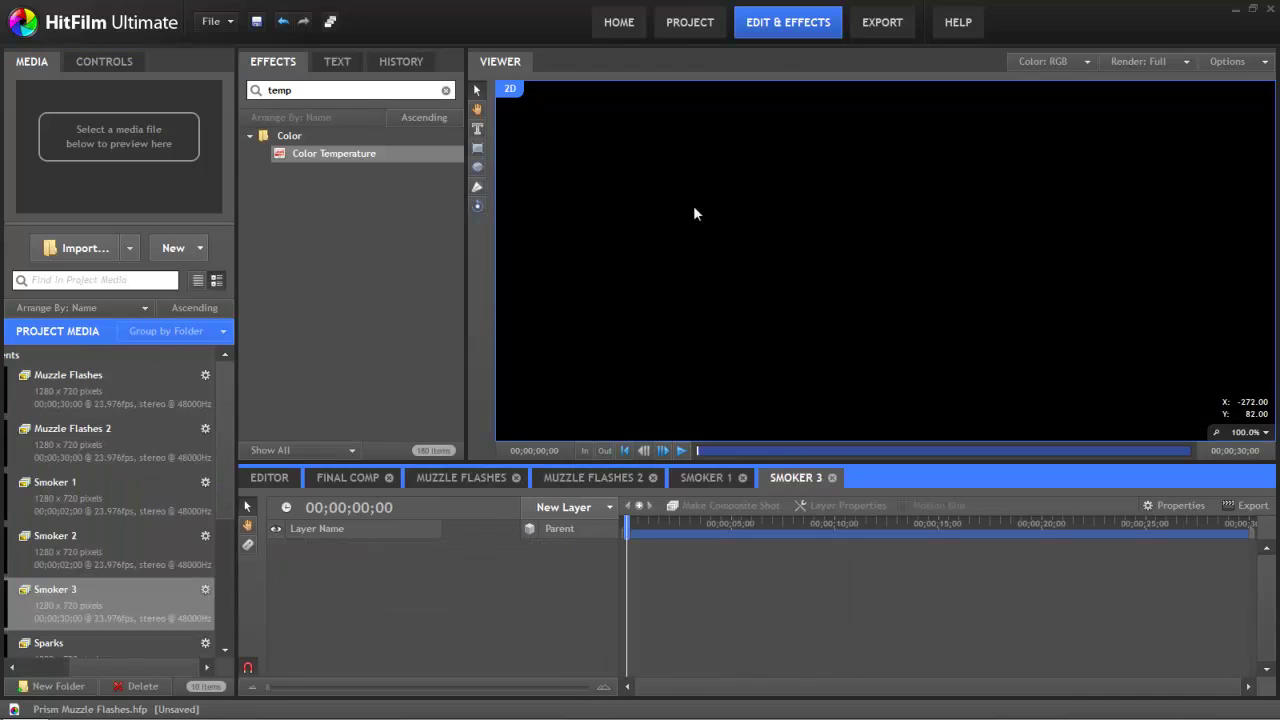
# Step: Add a Particle Simulator layer from the 3D effects, accepting the added camera
pyautogui.doubleClick(292, 90)
pyautogui.press('BackSpace')
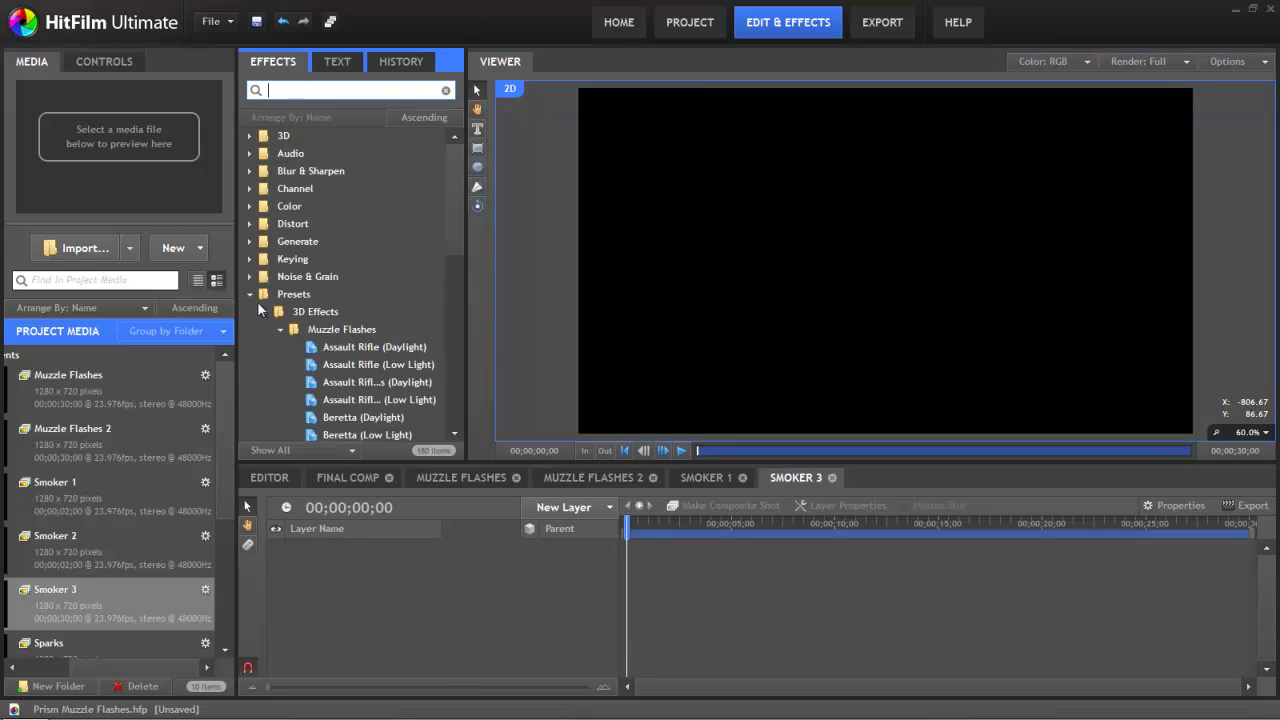
pyautogui.click(250, 135)
pyautogui.moveTo(321, 279); pyautogui.dragTo(432, 621)
pyautogui.click(735, 393)
pyautogui.moveTo(642, 523)
pyautogui.mouseDown()
pyautogui.moveTo(712, 523)
pyautogui.moveTo(659, 523)
pyautogui.mouseUp()
pyautogui.scroll(-2, 885, 260)
pyautogui.click(373, 562)
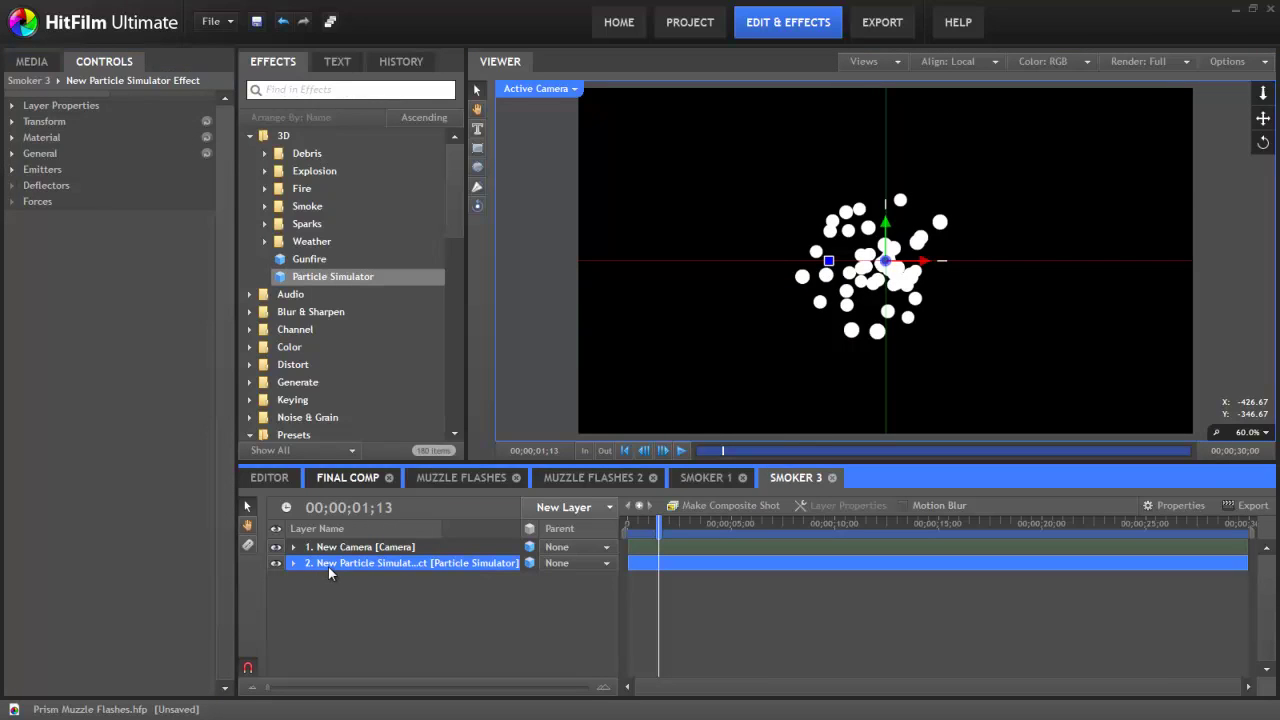
# Step: Load blur_smoke, blur_smoke_2 and blur_smoke_3 as the particle system's Appearance textures
pyautogui.click(12, 170)
pyautogui.click(29, 186)
pyautogui.click(44, 250)
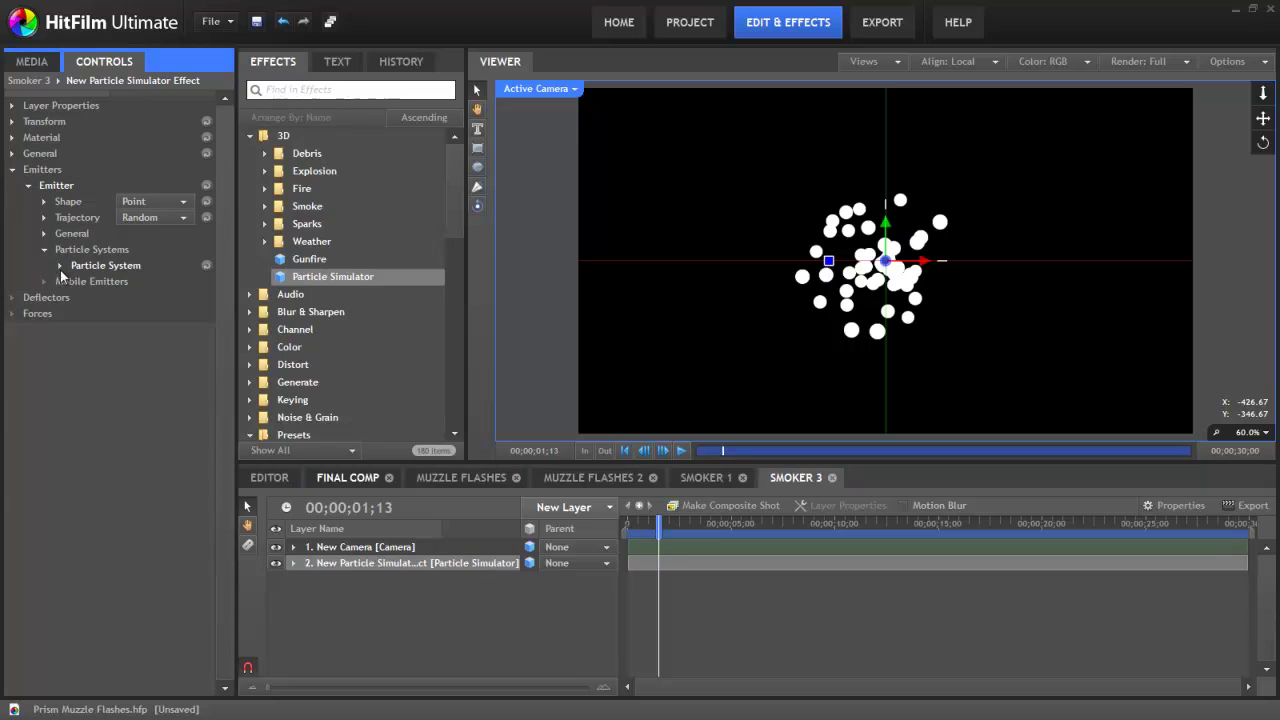
pyautogui.click(60, 266)
pyautogui.click(75, 298)
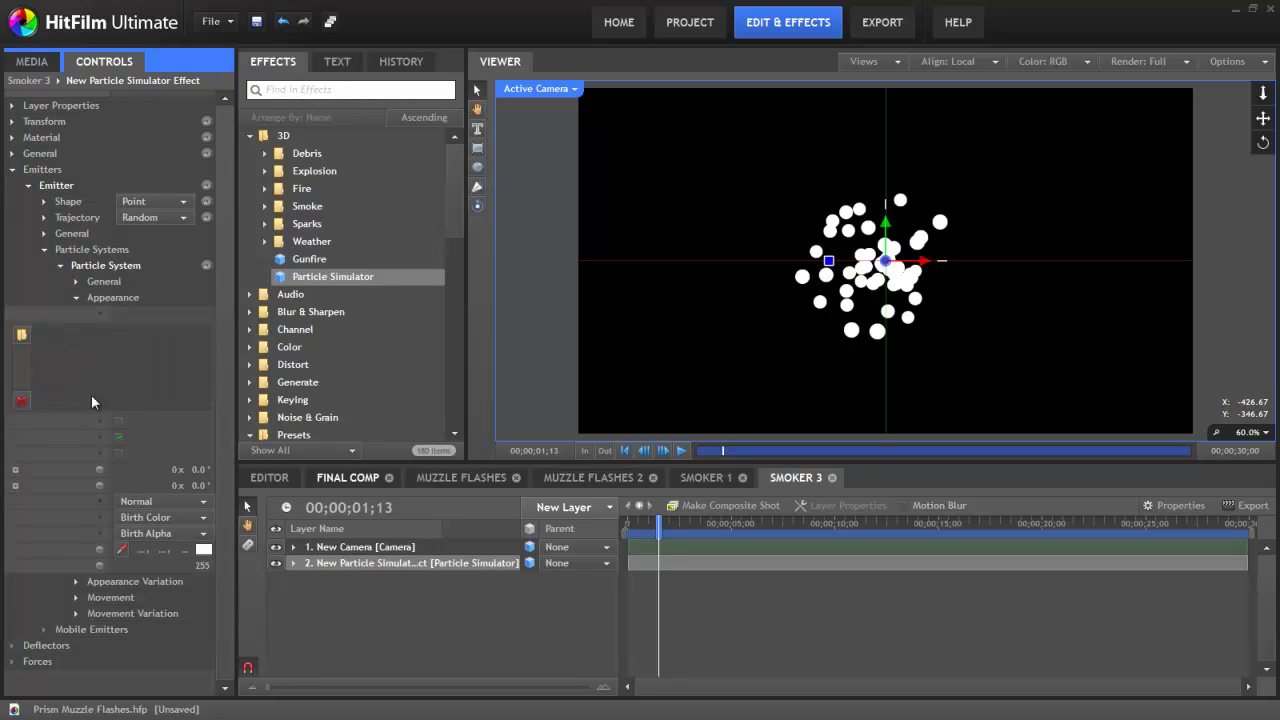
pyautogui.click(23, 337)
pyautogui.click(595, 358)
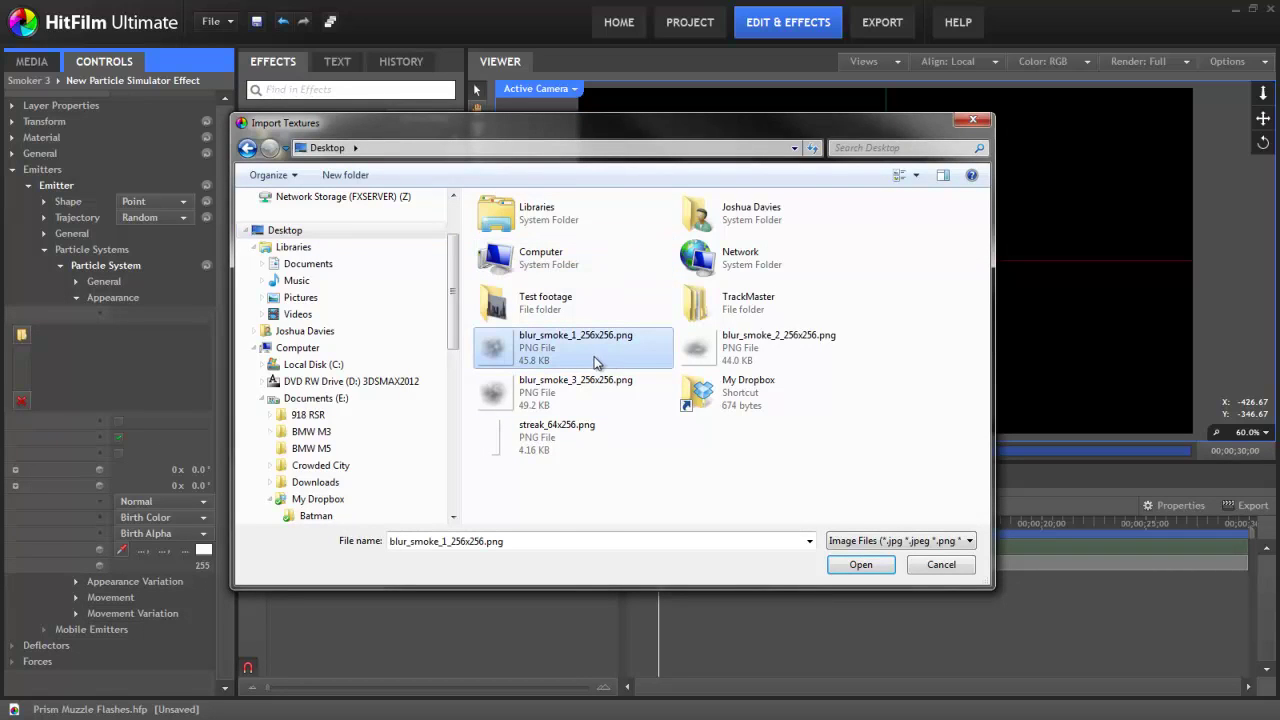
pyautogui.keyDown('ctrl'); pyautogui.click(570, 385); pyautogui.keyUp('ctrl')
pyautogui.keyDown('ctrl'); pyautogui.click(705, 345); pyautogui.keyUp('ctrl')
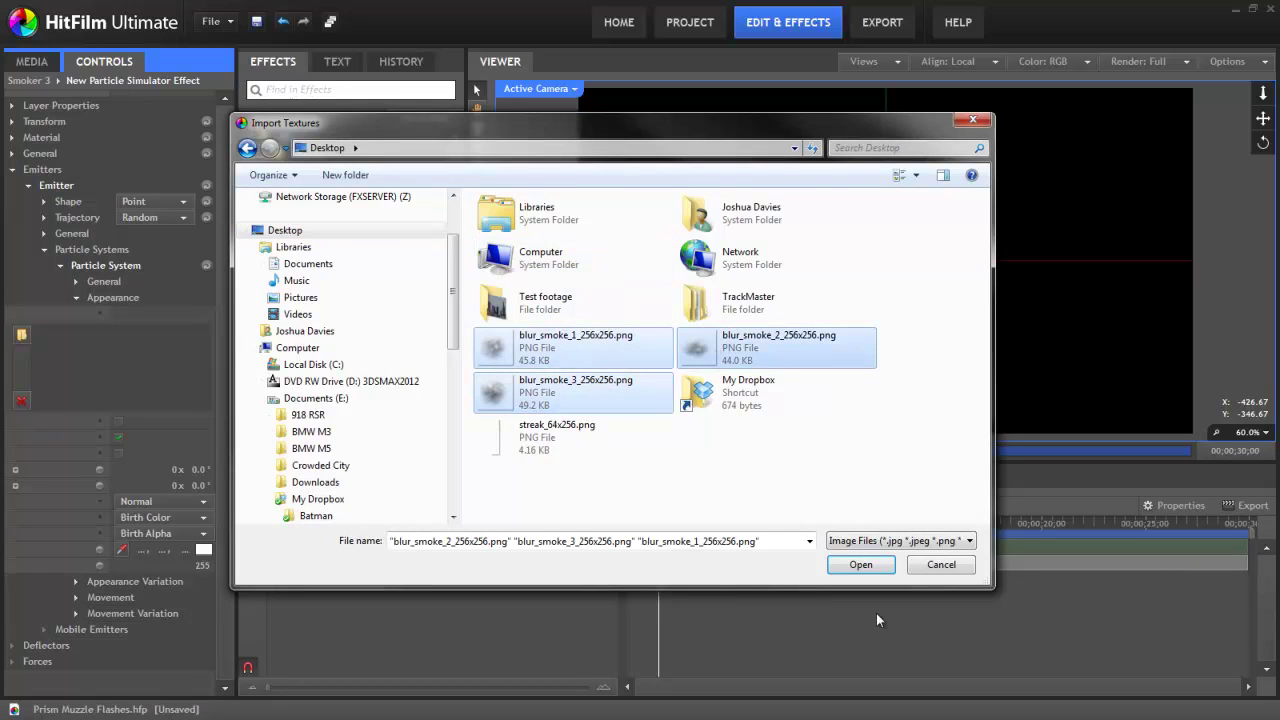
pyautogui.click(860, 567)
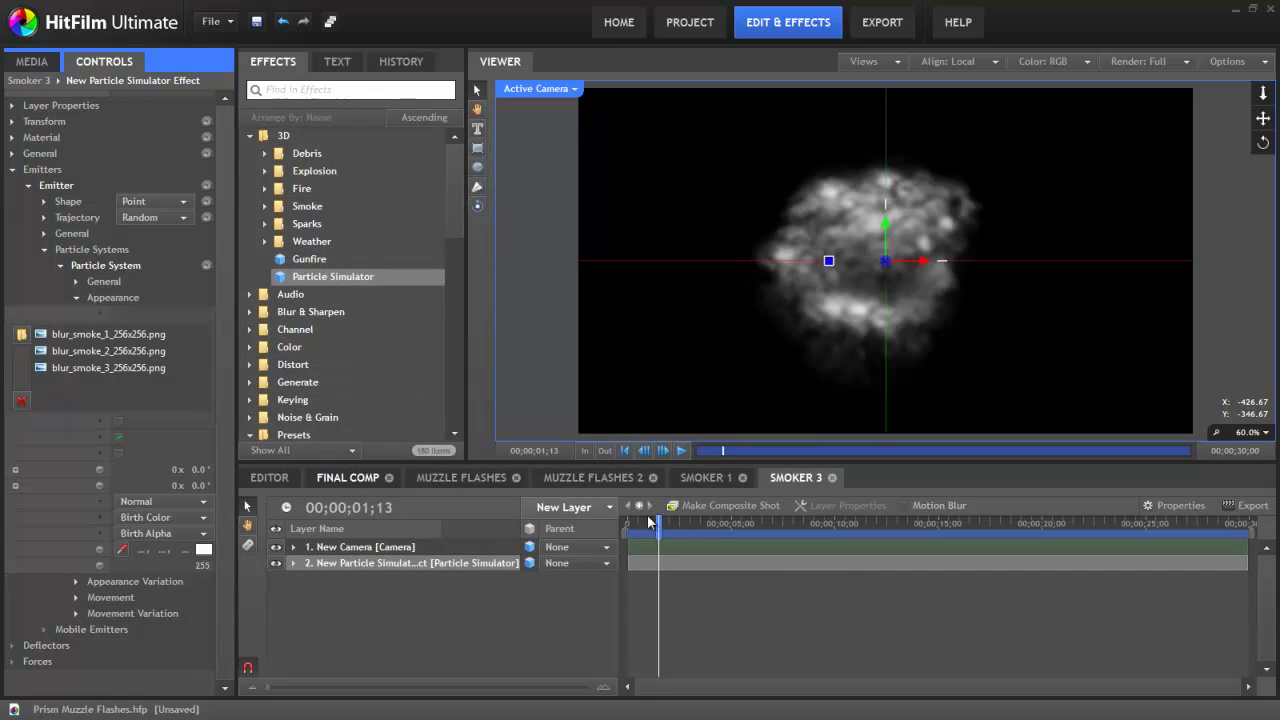
pyautogui.moveTo(648, 522)
pyautogui.mouseDown()
pyautogui.moveTo(766, 523)
pyautogui.moveTo(652, 522)
pyautogui.mouseUp()
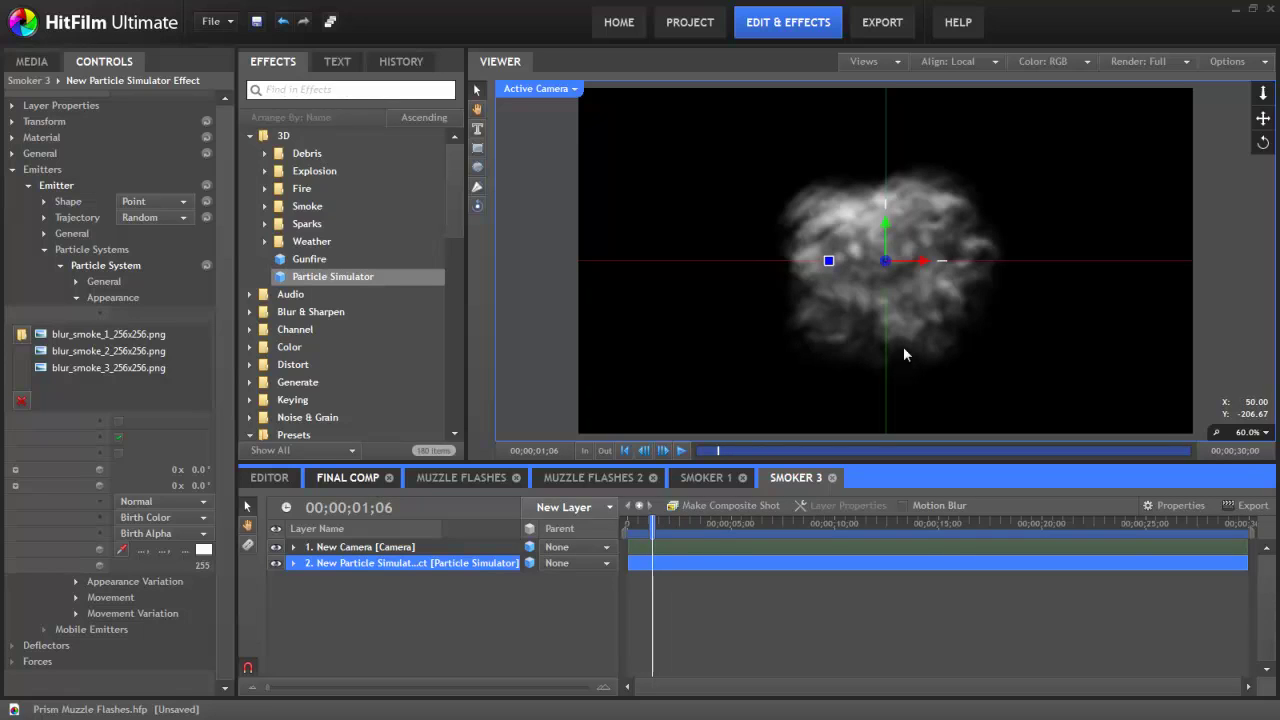
# Step: Move the emitter right and down and give it a Cone trajectory rotated 180° on Z
pyautogui.moveTo(923, 260); pyautogui.dragTo(1046, 268)
pyautogui.moveTo(1008, 228); pyautogui.dragTo(1008, 262)
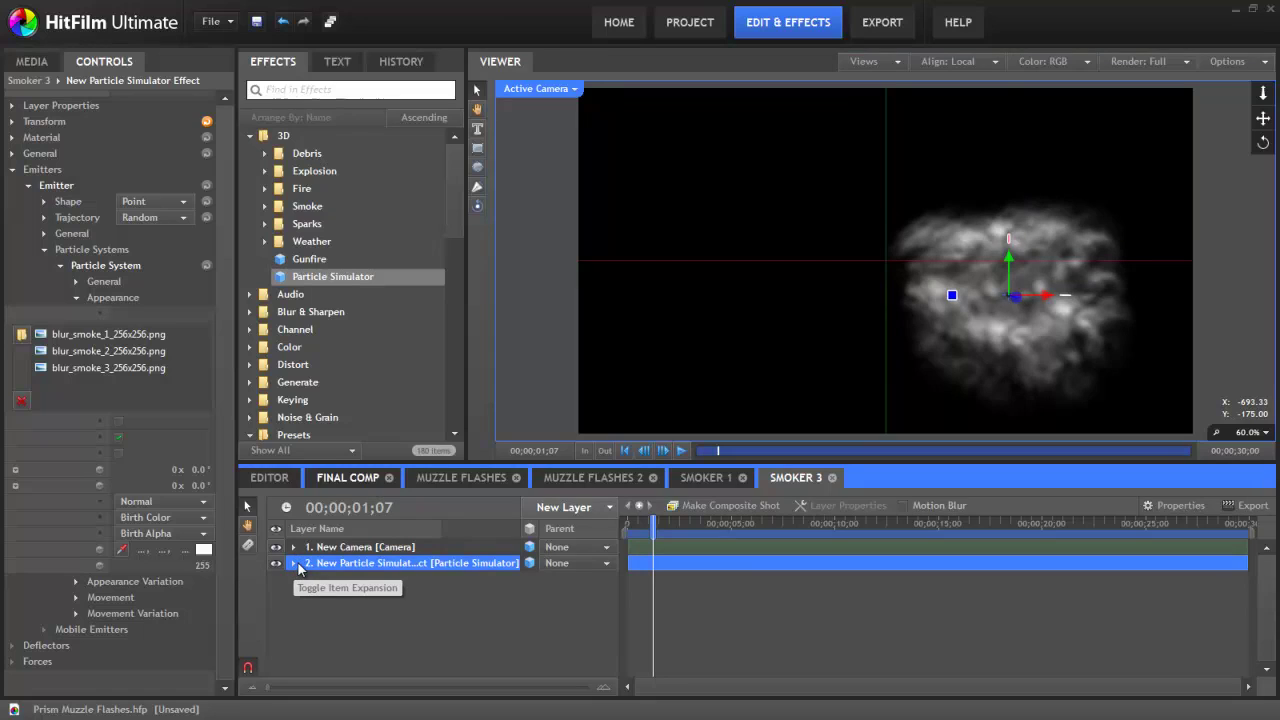
pyautogui.click(140, 218)
pyautogui.click(155, 235)
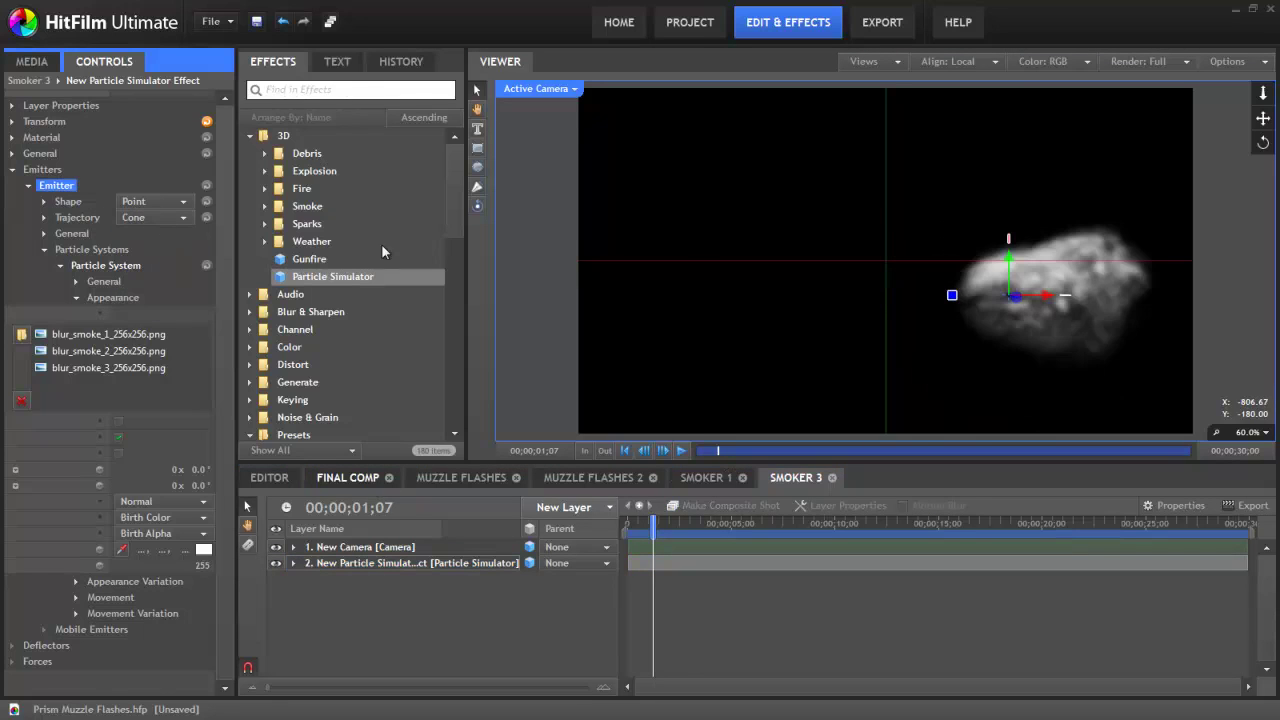
pyautogui.click(45, 217)
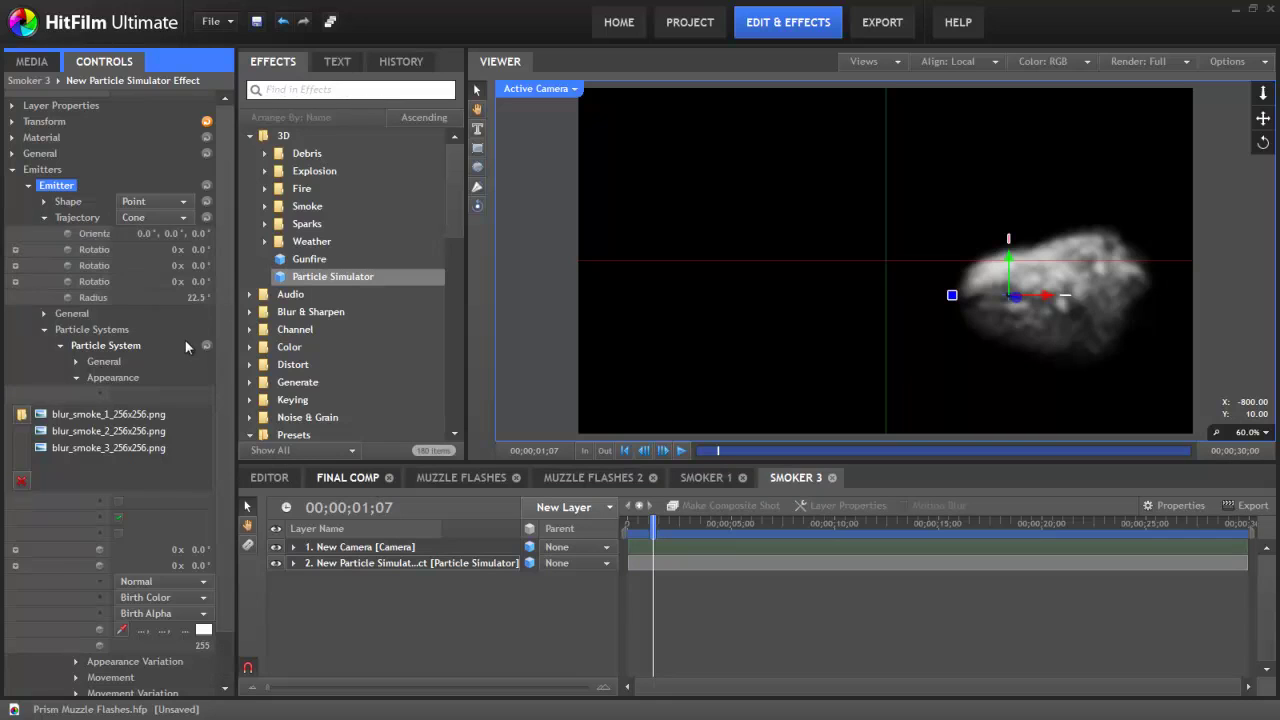
pyautogui.moveTo(203, 285)
pyautogui.mouseDown()
pyautogui.moveTo(285, 285)
pyautogui.moveTo(200, 281)
pyautogui.mouseUp()
pyautogui.write('180')
pyautogui.press('Return')
pyautogui.moveTo(653, 522); pyautogui.dragTo(628, 534)
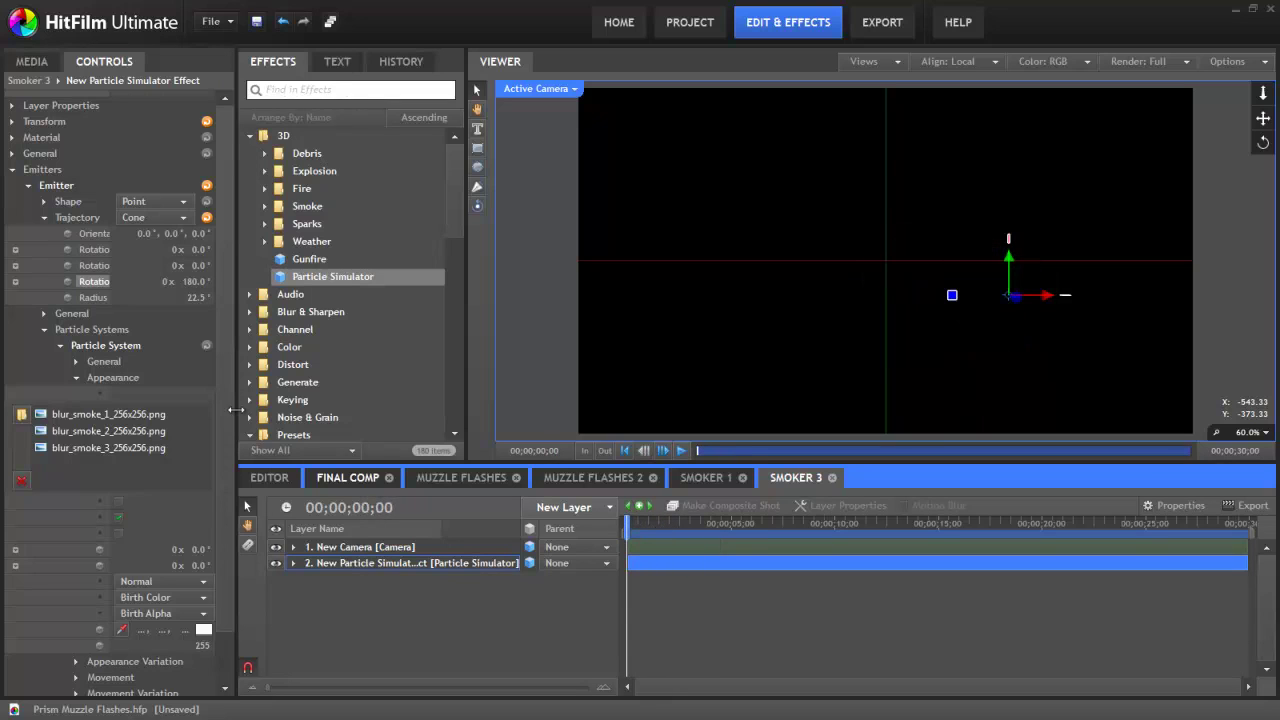
# Step: Raise the particle Movement value to 2.0 s
pyautogui.click(224, 537)
pyautogui.scroll(-1, 150, 590)
pyautogui.click(76, 624)
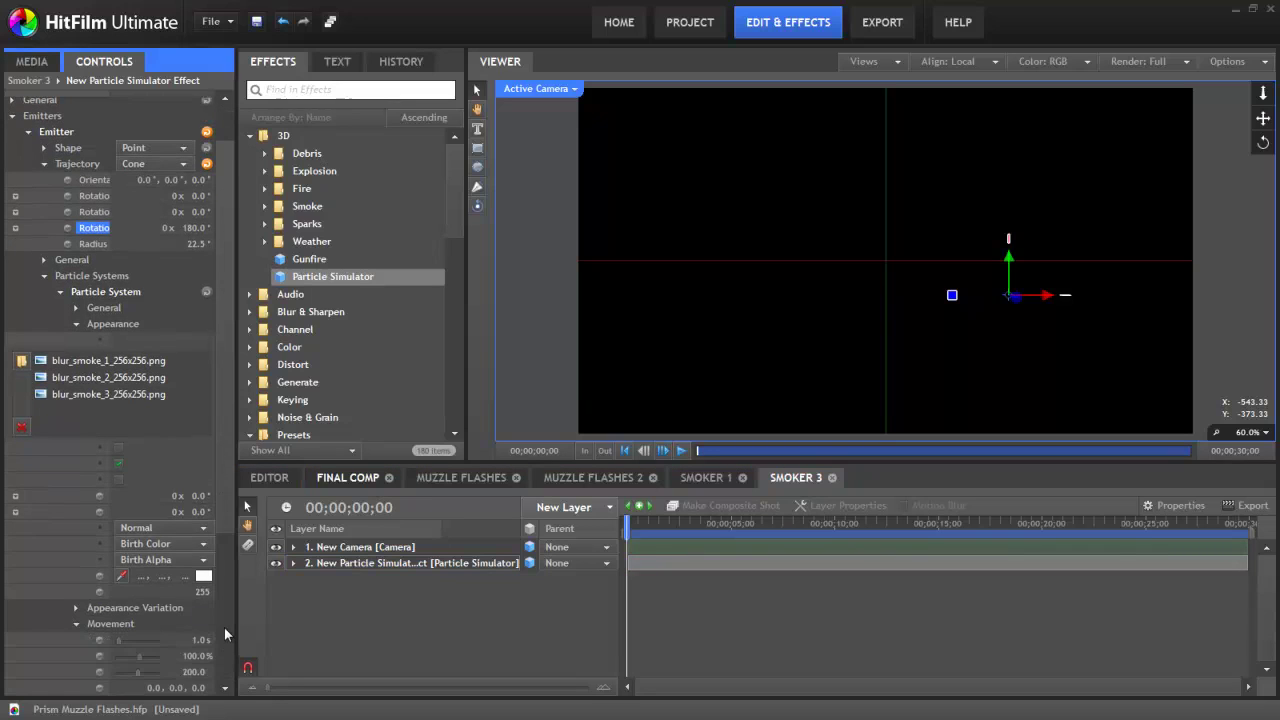
pyautogui.moveTo(200, 640); pyautogui.dragTo(364, 625)
pyautogui.moveTo(630, 522); pyautogui.dragTo(577, 514)
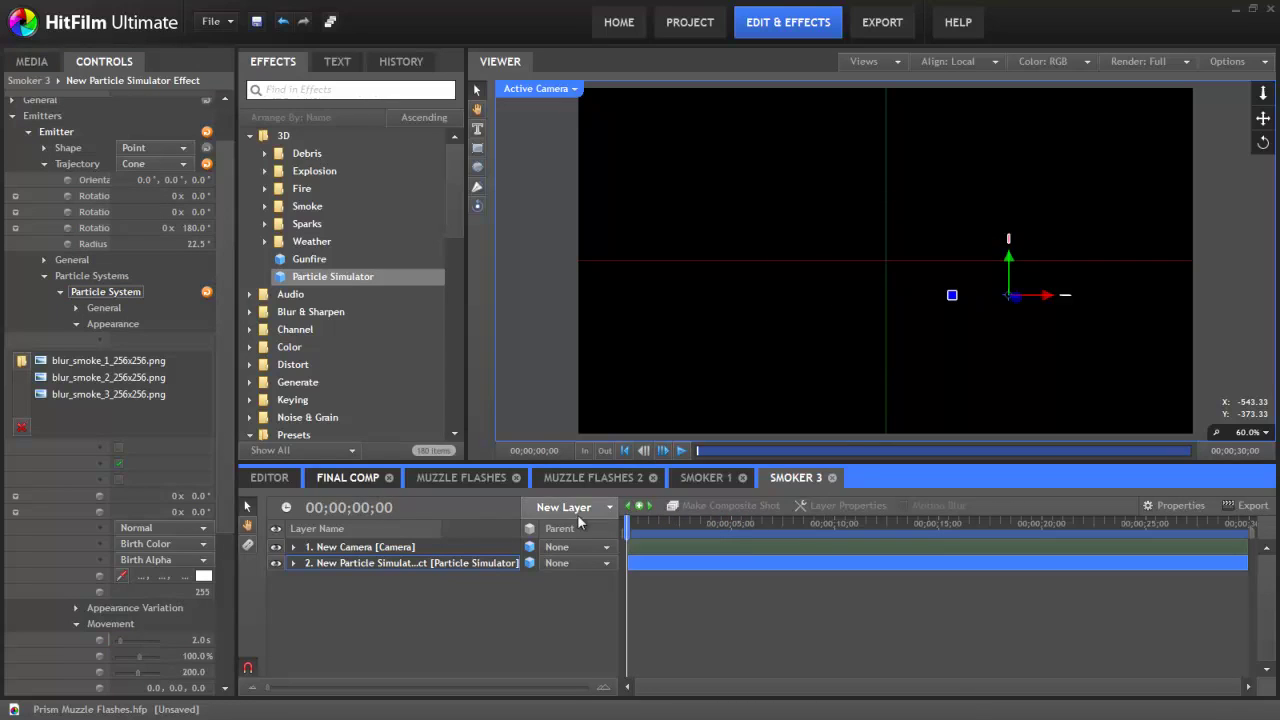
pyautogui.click(293, 563)
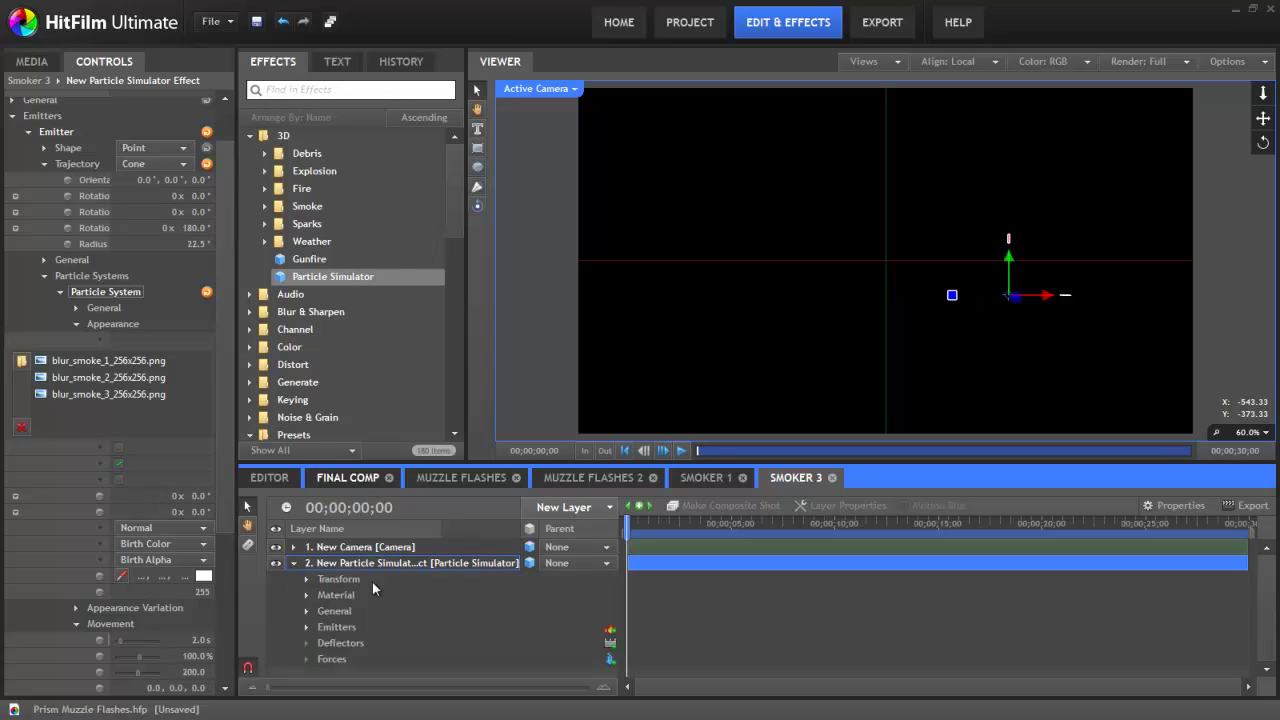
# Step: Insert a force on the particles and rotate it 180° around Z
pyautogui.click(610, 660)
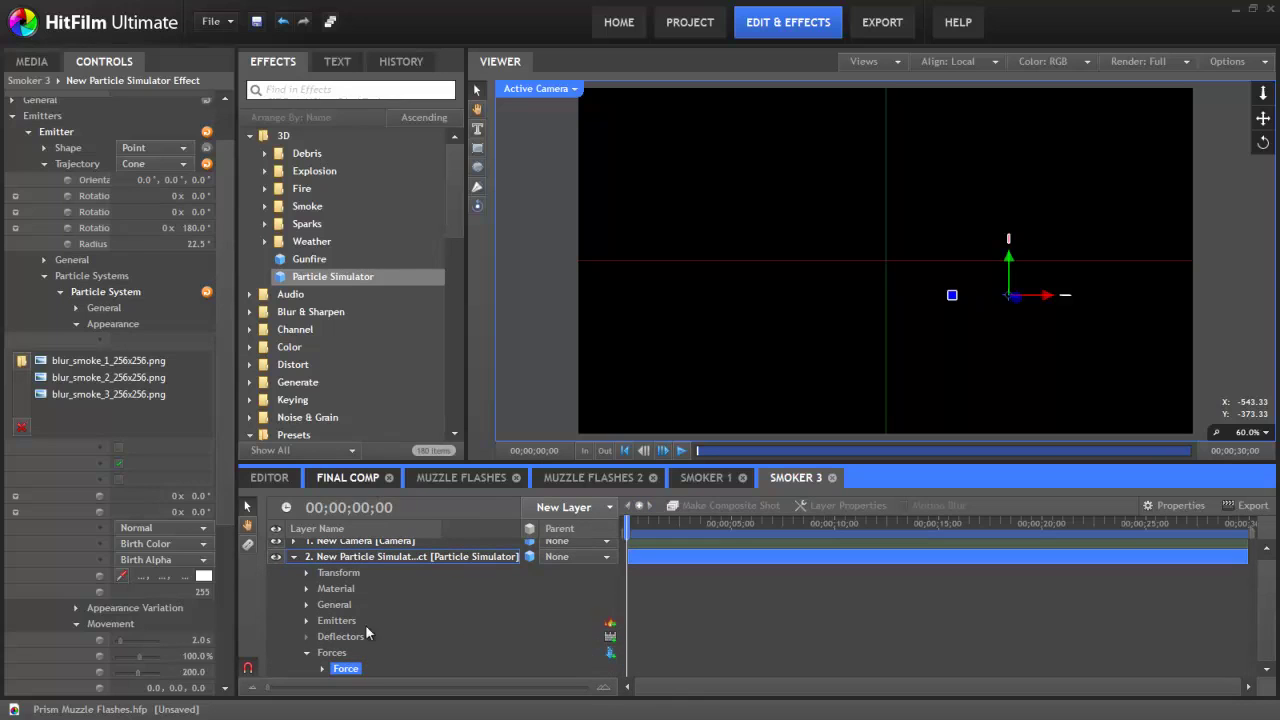
pyautogui.click(323, 669)
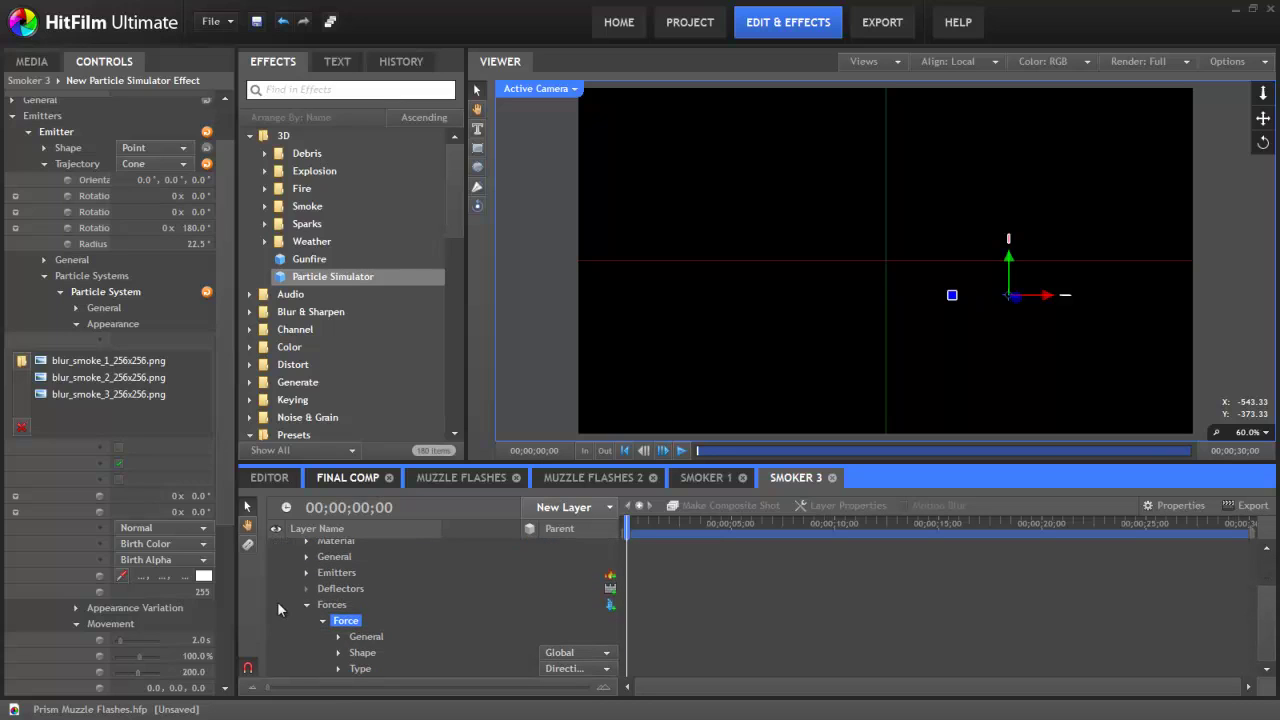
pyautogui.click(340, 672)
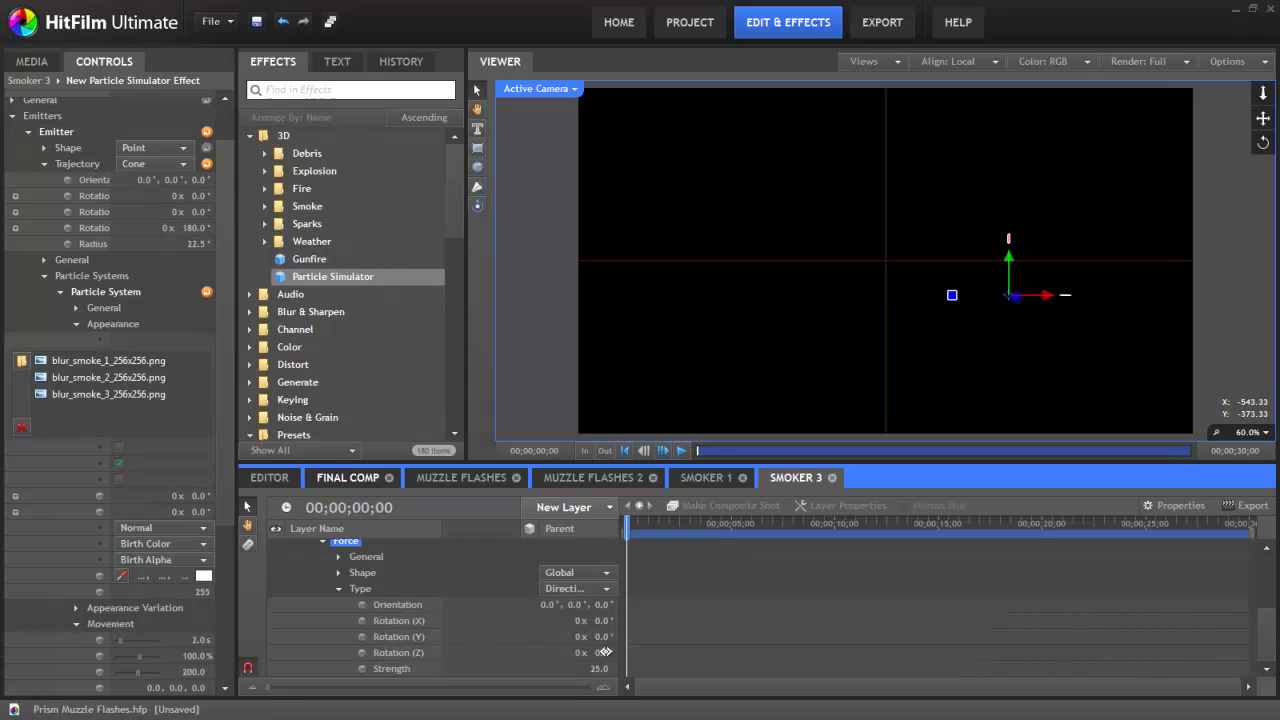
pyautogui.moveTo(640, 529); pyautogui.dragTo(674, 527)
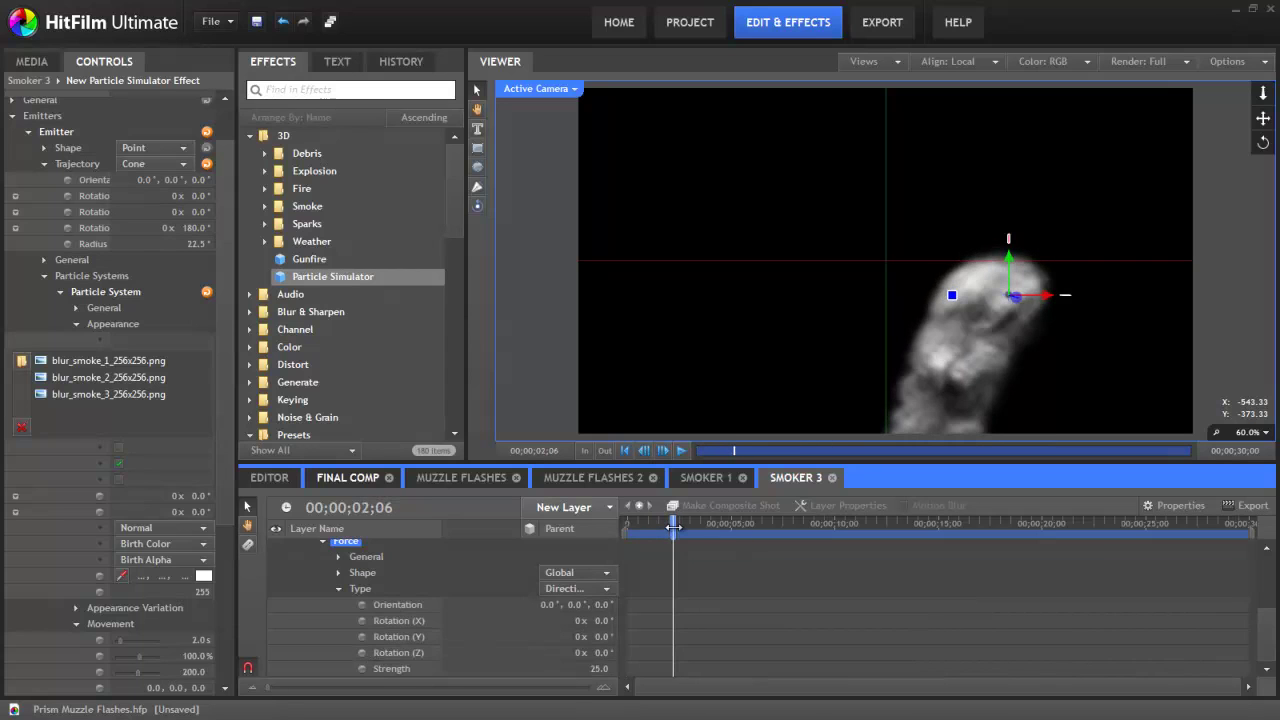
pyautogui.moveTo(597, 654); pyautogui.dragTo(689, 656)
pyautogui.click(600, 653)
pyautogui.write('880')
pyautogui.press('Return')
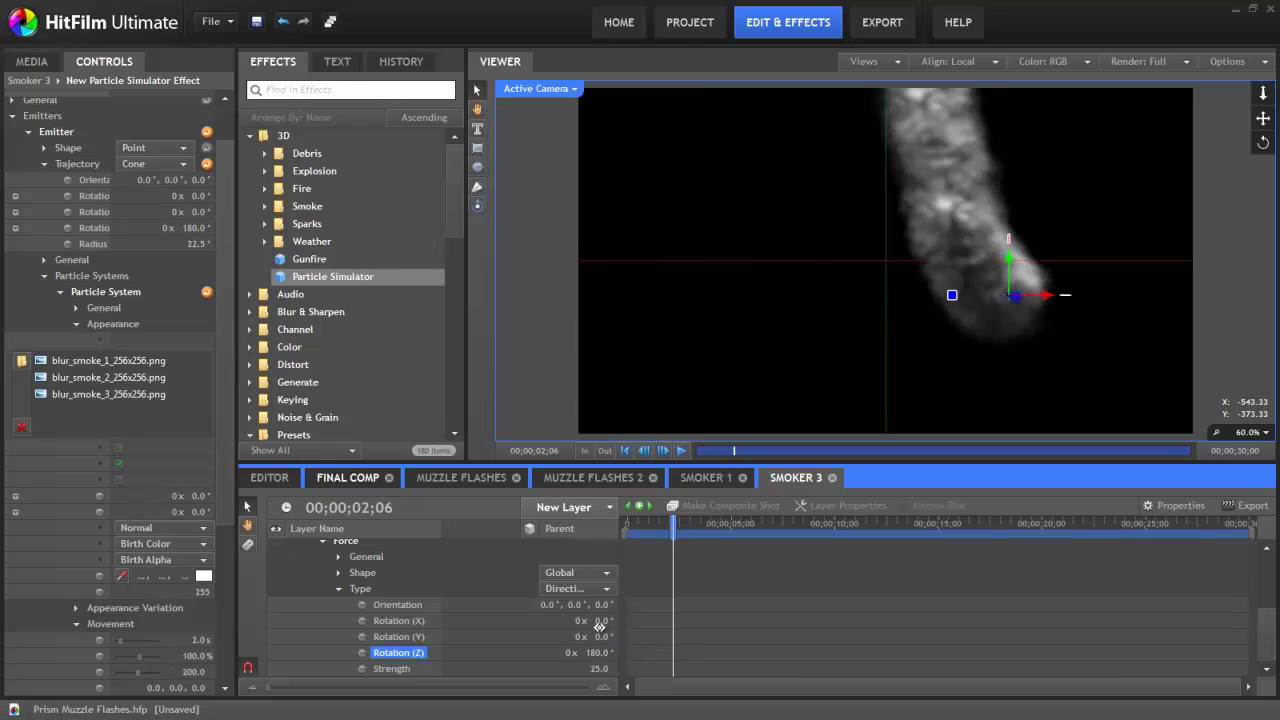
pyautogui.moveTo(672, 526)
pyautogui.mouseDown()
pyautogui.moveTo(659, 526)
pyautogui.moveTo(711, 526)
pyautogui.moveTo(657, 526)
pyautogui.mouseUp()
# Step: Set the force strength to 2.0
pyautogui.click(589, 668)
pyautogui.write('2')
pyautogui.press('Return')
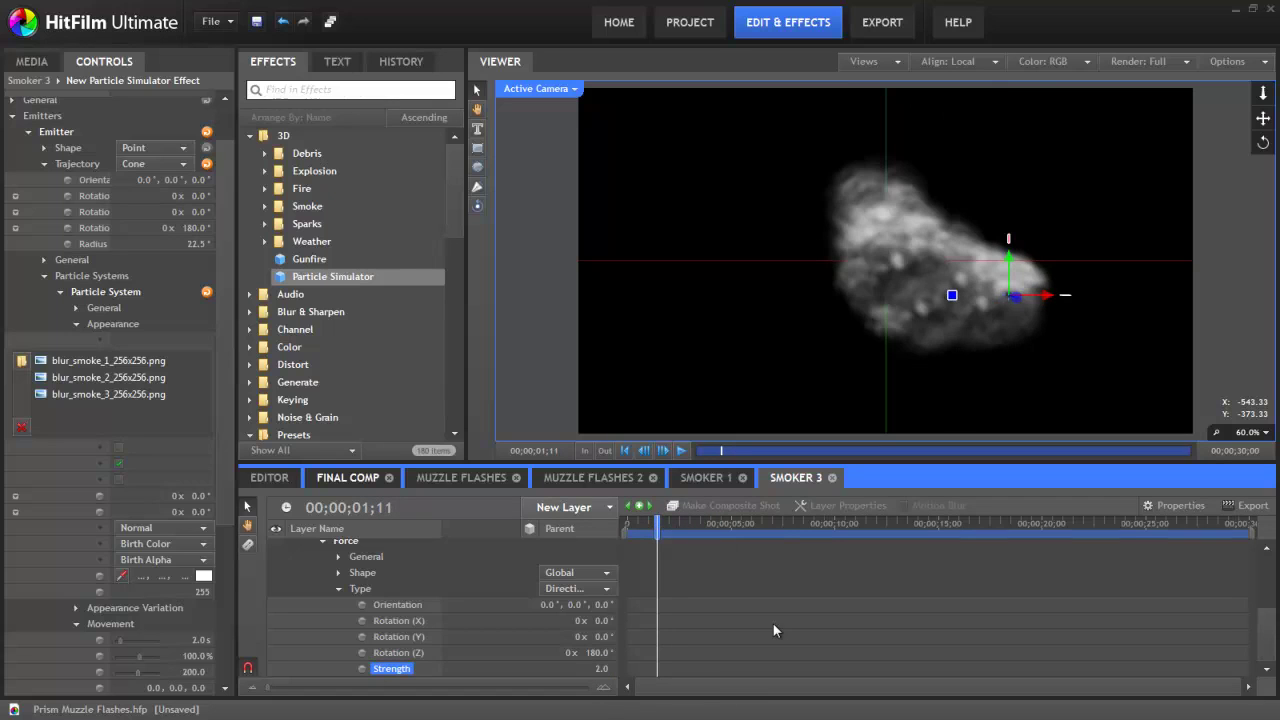
pyautogui.moveTo(657, 526)
pyautogui.mouseDown()
pyautogui.moveTo(631, 526)
pyautogui.moveTo(862, 524)
pyautogui.moveTo(663, 524)
pyautogui.mouseUp()
# Step: Expand Emitters down to the particle system's Lifetime settings
pyautogui.scroll(3, 318, 608)
pyautogui.scroll(2, 329, 597)
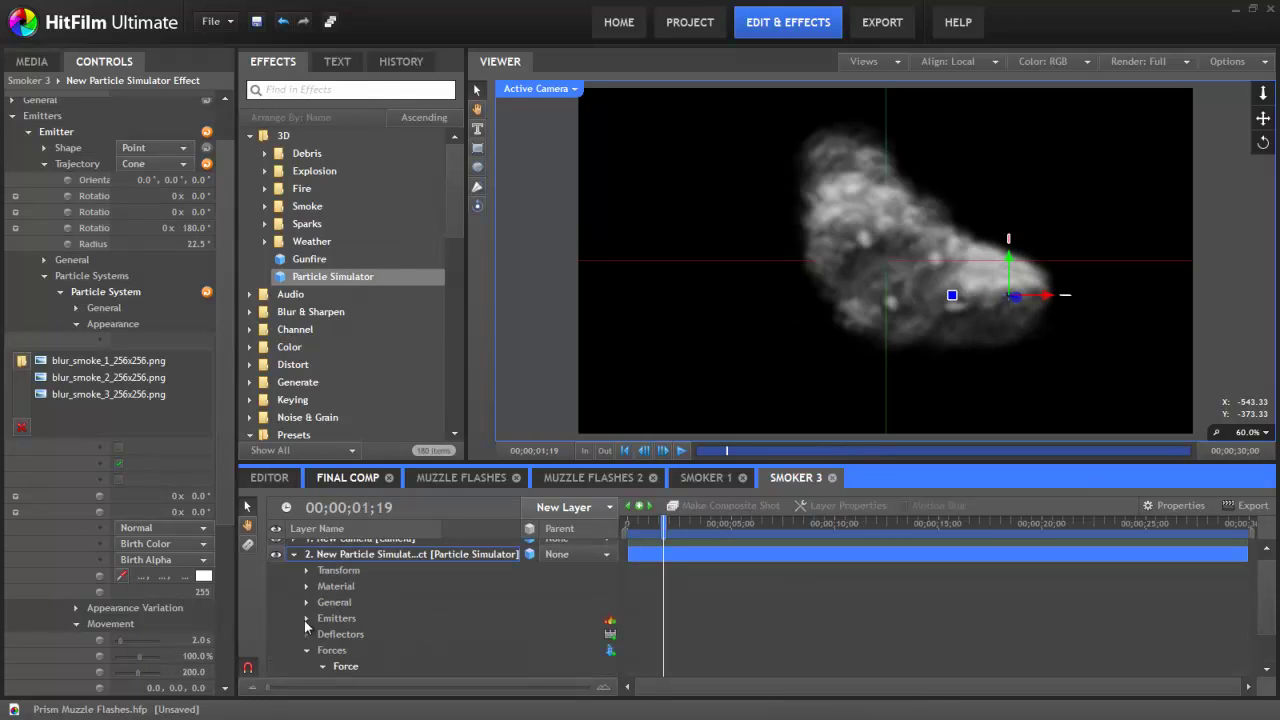
pyautogui.click(306, 618)
pyautogui.click(323, 631)
pyautogui.scroll(-3, 323, 631)
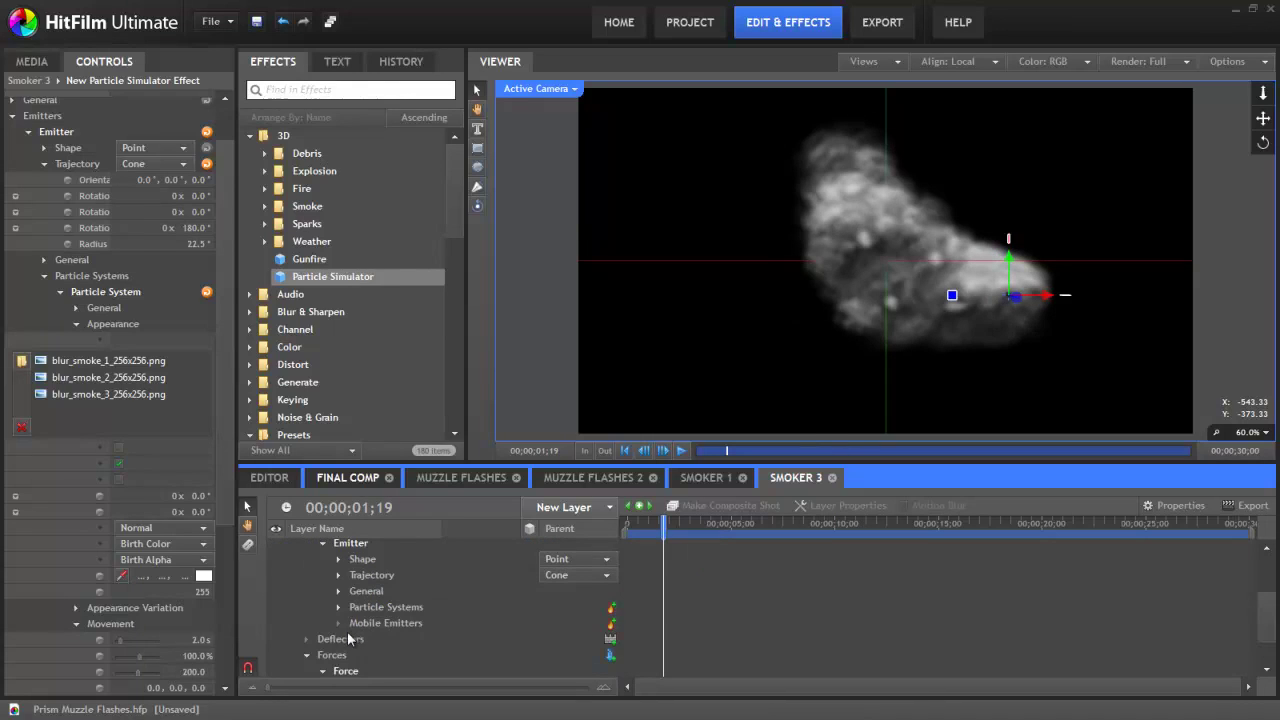
pyautogui.click(338, 607)
pyautogui.scroll(-1, 347, 623)
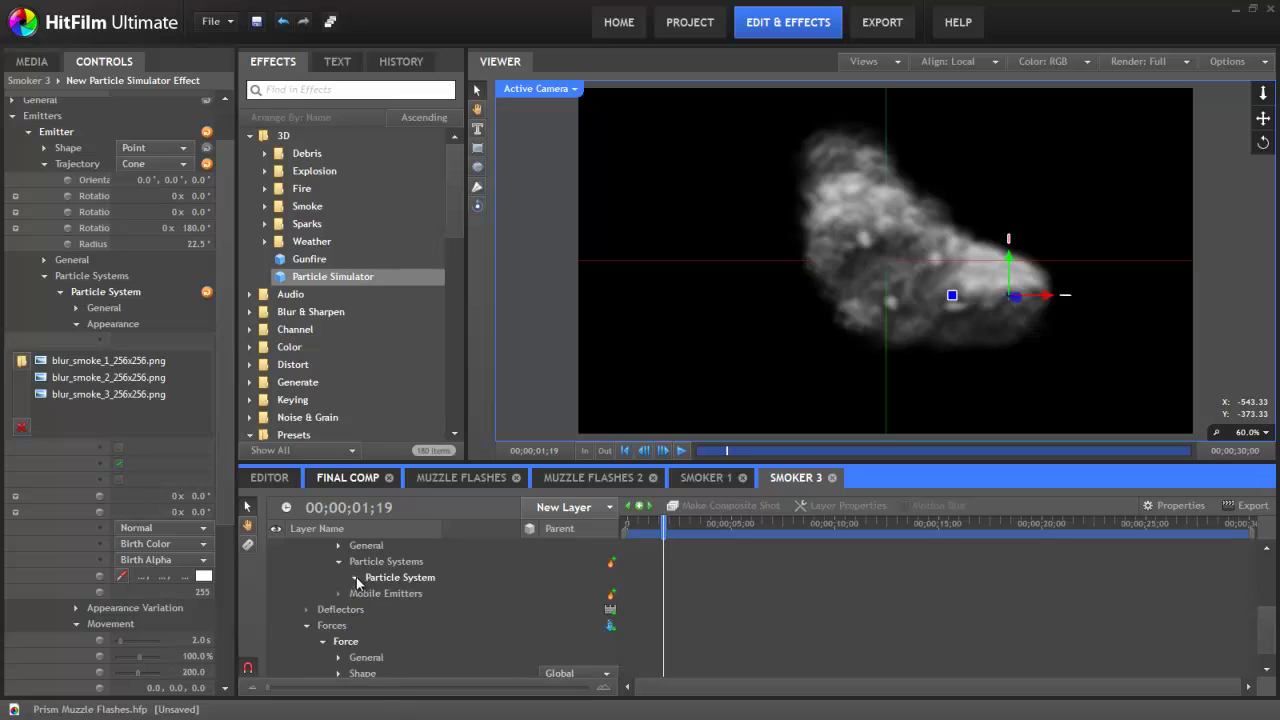
pyautogui.click(355, 577)
pyautogui.scroll(-1, 381, 643)
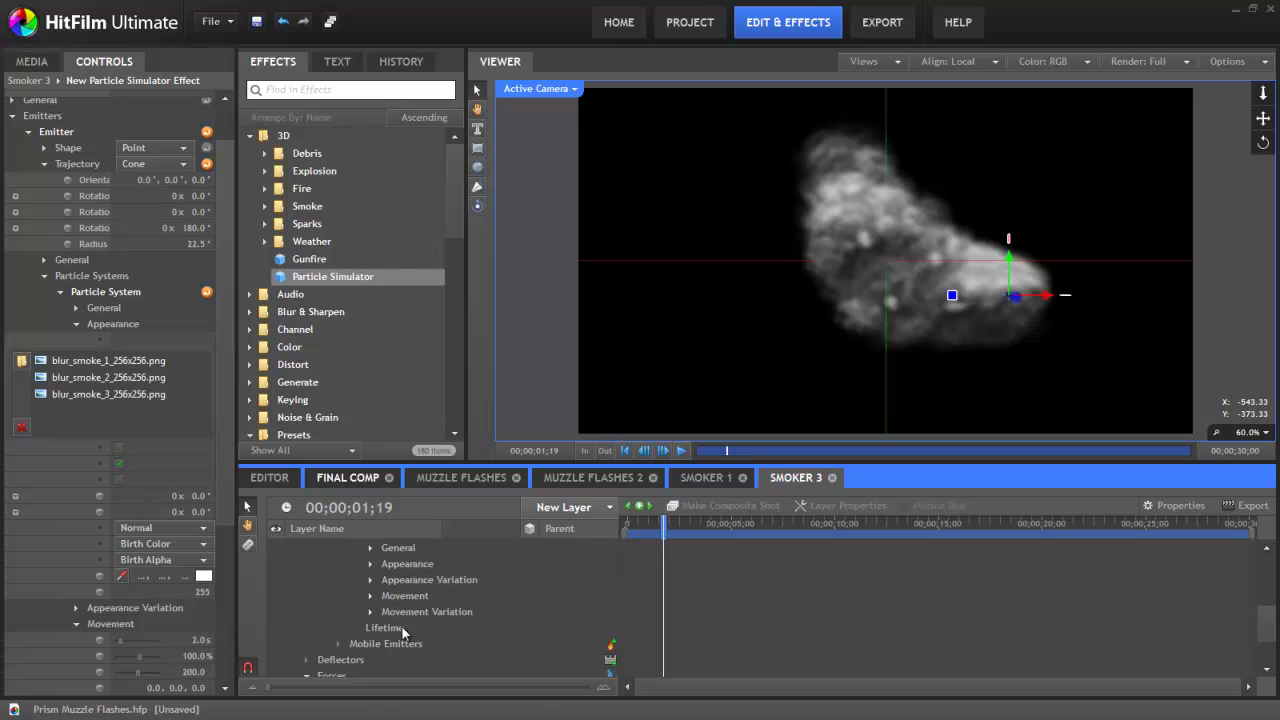
pyautogui.click(387, 627)
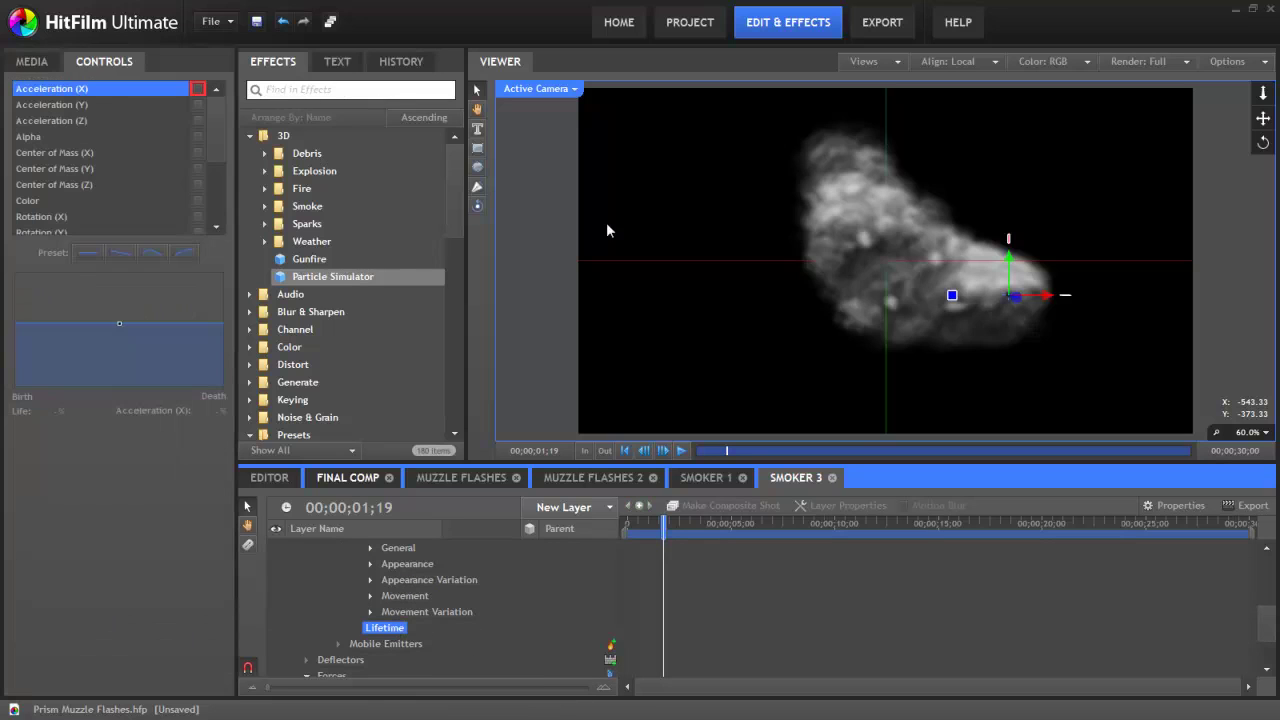
# Step: Make Alpha over lifetime a Gradient running from white to black
pyautogui.click(45, 138)
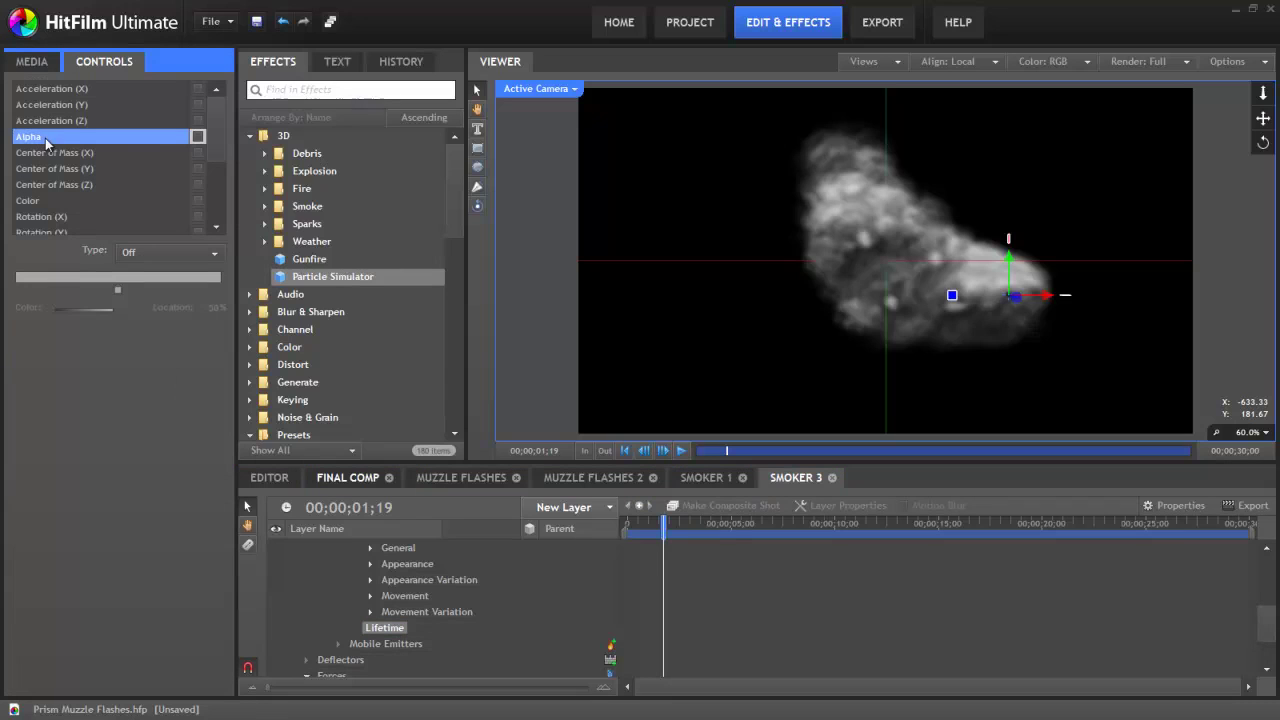
pyautogui.click(147, 252)
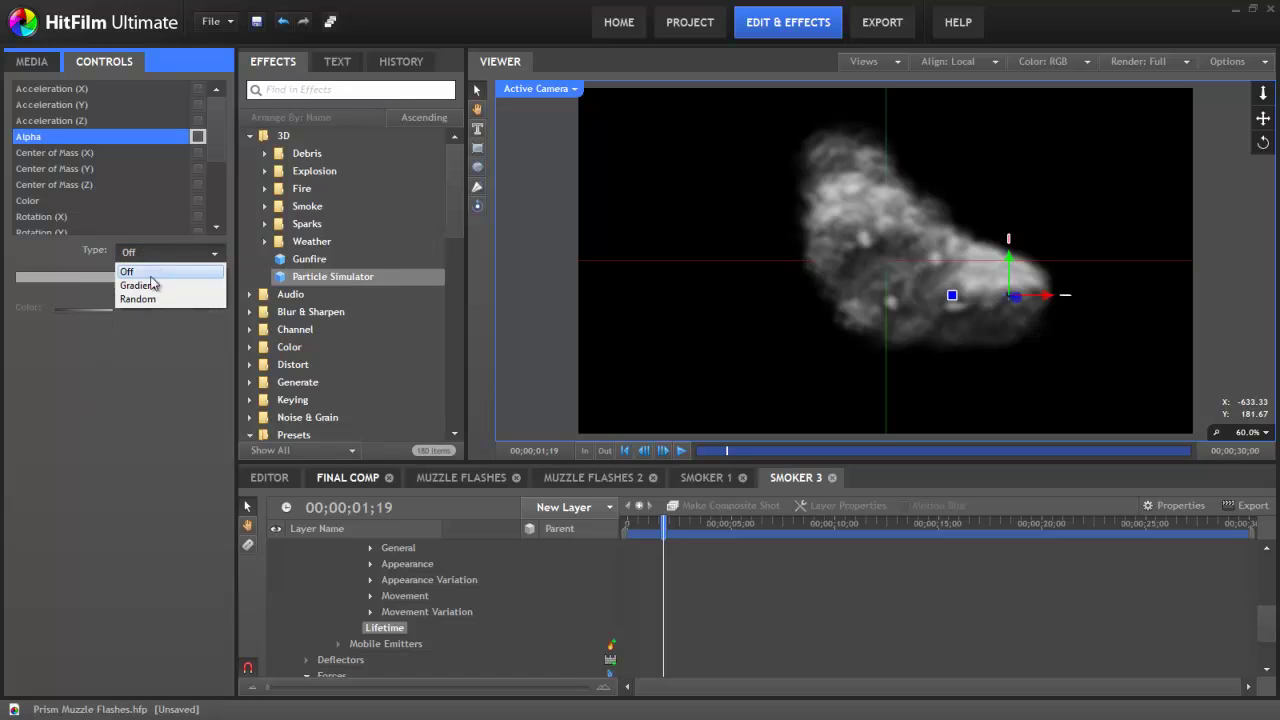
pyautogui.click(140, 286)
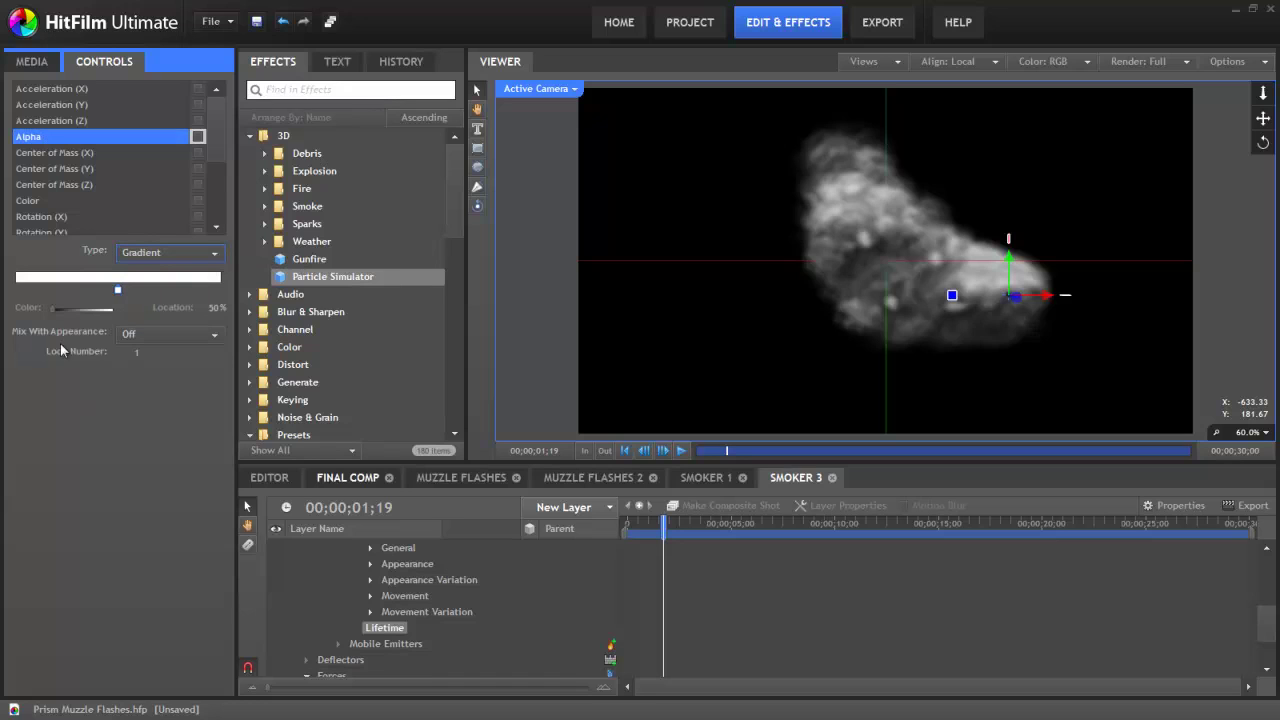
pyautogui.moveTo(118, 291); pyautogui.dragTo(124, 291)
pyautogui.moveTo(22, 292); pyautogui.dragTo(17, 293)
pyautogui.click(205, 291)
pyautogui.moveTo(206, 292); pyautogui.dragTo(222, 292)
pyautogui.moveTo(110, 308); pyautogui.dragTo(48, 308)
pyautogui.moveTo(629, 527); pyautogui.dragTo(664, 547)
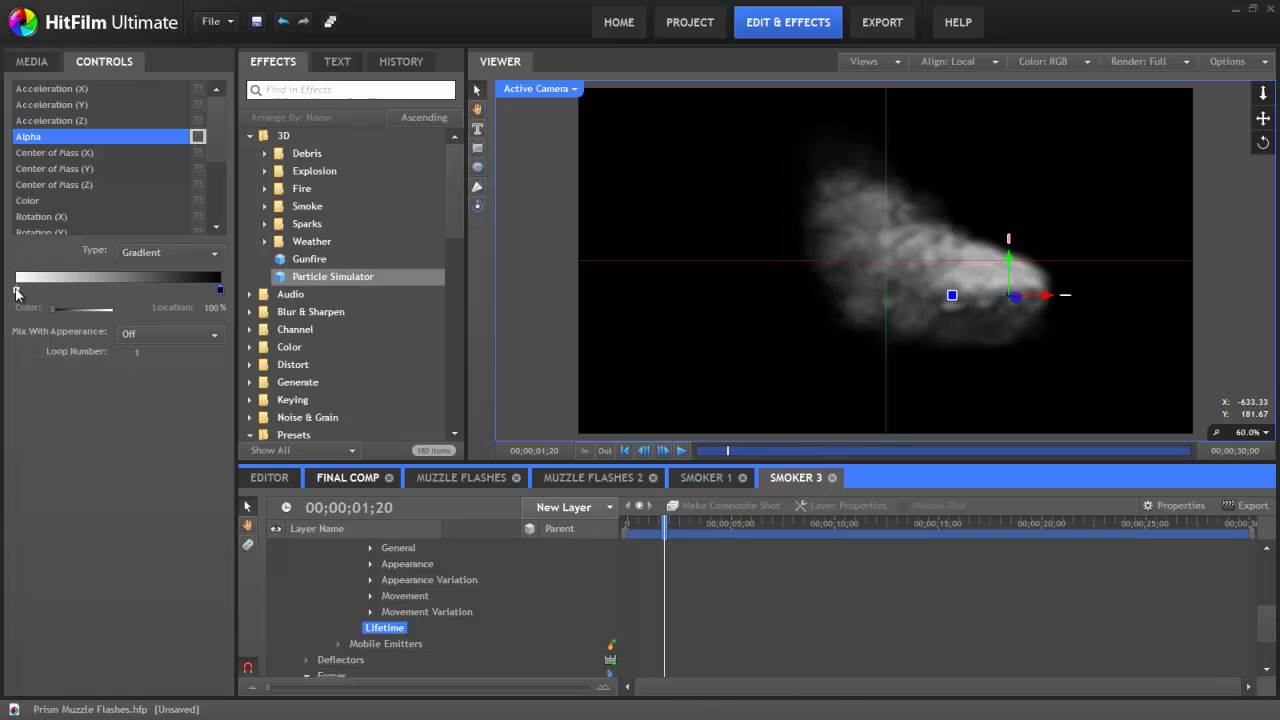
# Step: Remove the white stop and mix the alpha gradient with the First Key Frame
pyautogui.moveTo(15, 292); pyautogui.dragTo(14, 338)
pyautogui.click(140, 333)
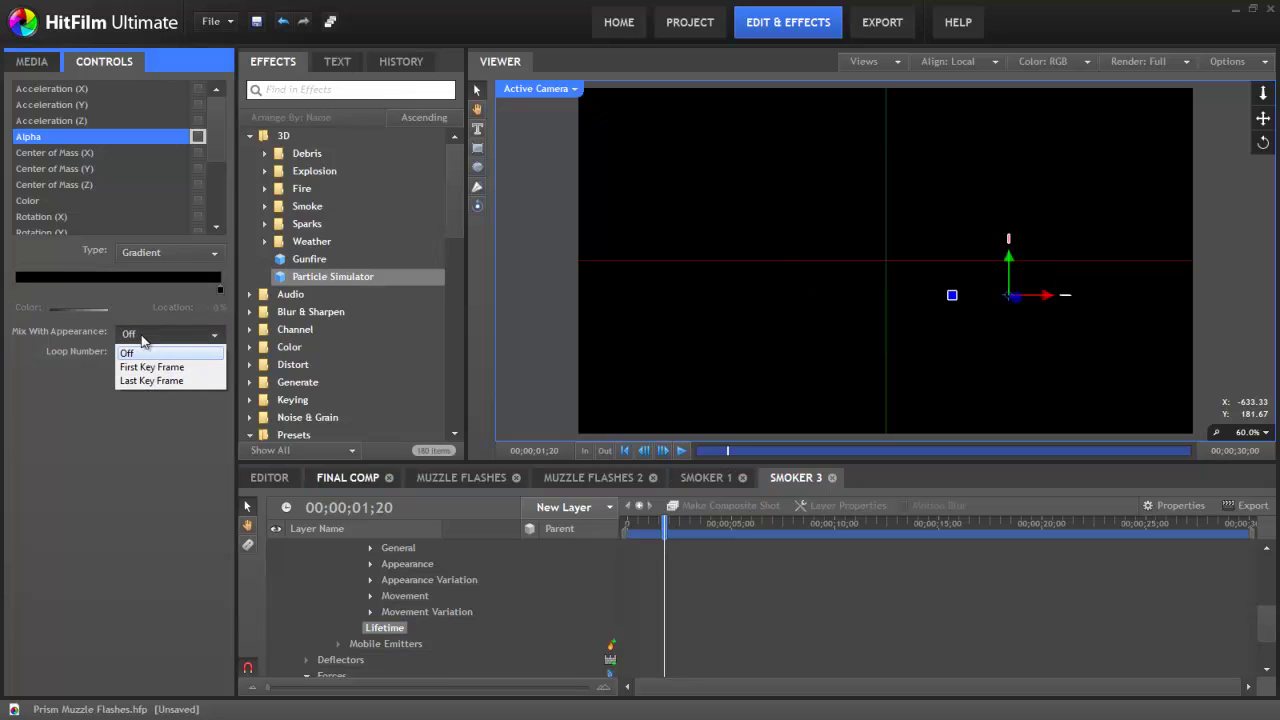
pyautogui.click(152, 367)
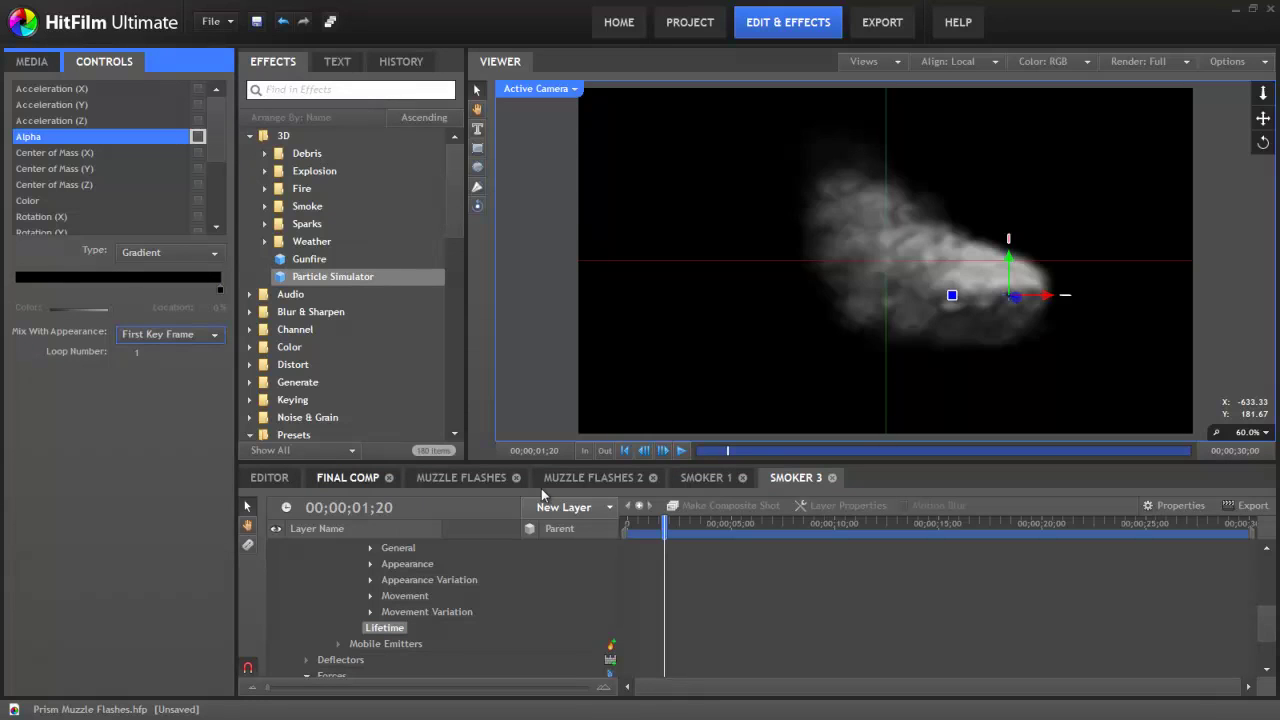
pyautogui.moveTo(636, 527)
pyautogui.mouseDown()
pyautogui.moveTo(731, 533)
pyautogui.moveTo(625, 540)
pyautogui.mouseUp()
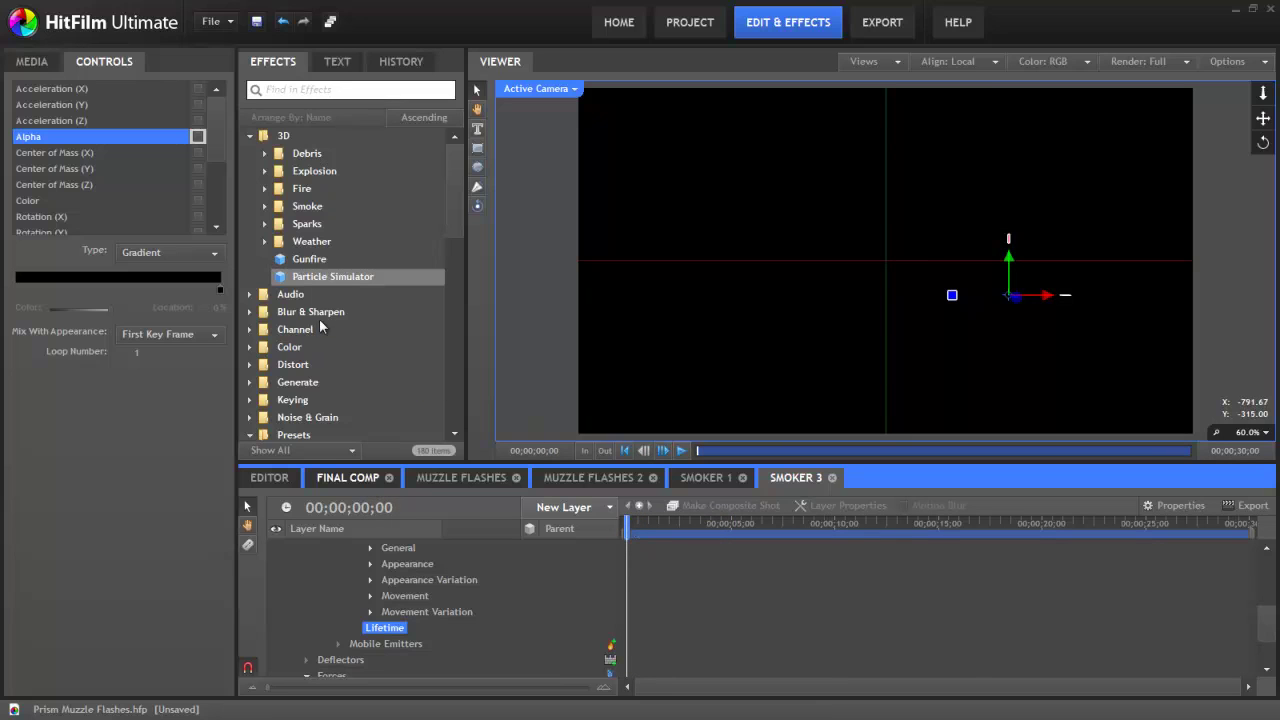
pyautogui.moveTo(631, 530); pyautogui.dragTo(671, 530)
# Step: Add Speed endpoint keys over lifetime and set the end-of-life key to 0%
pyautogui.scroll(-3, 213, 155)
pyautogui.scroll(-2, 212, 190)
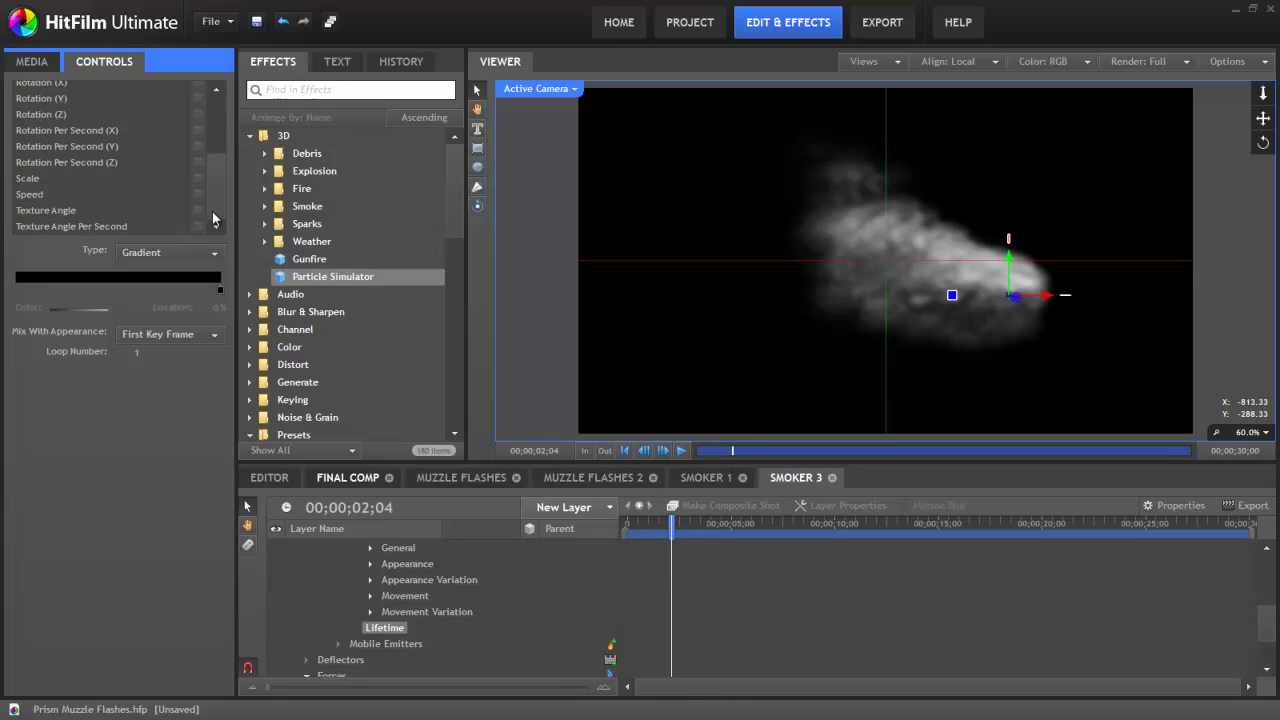
pyautogui.click(59, 193)
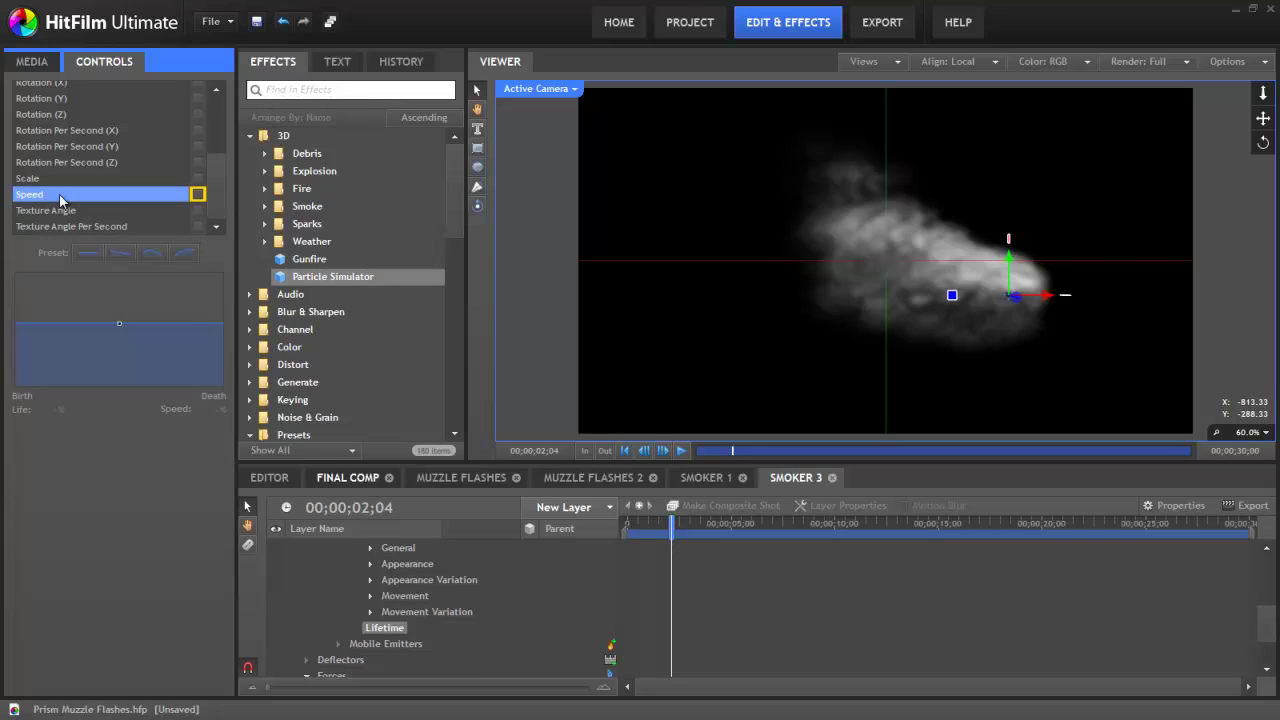
pyautogui.click(120, 254)
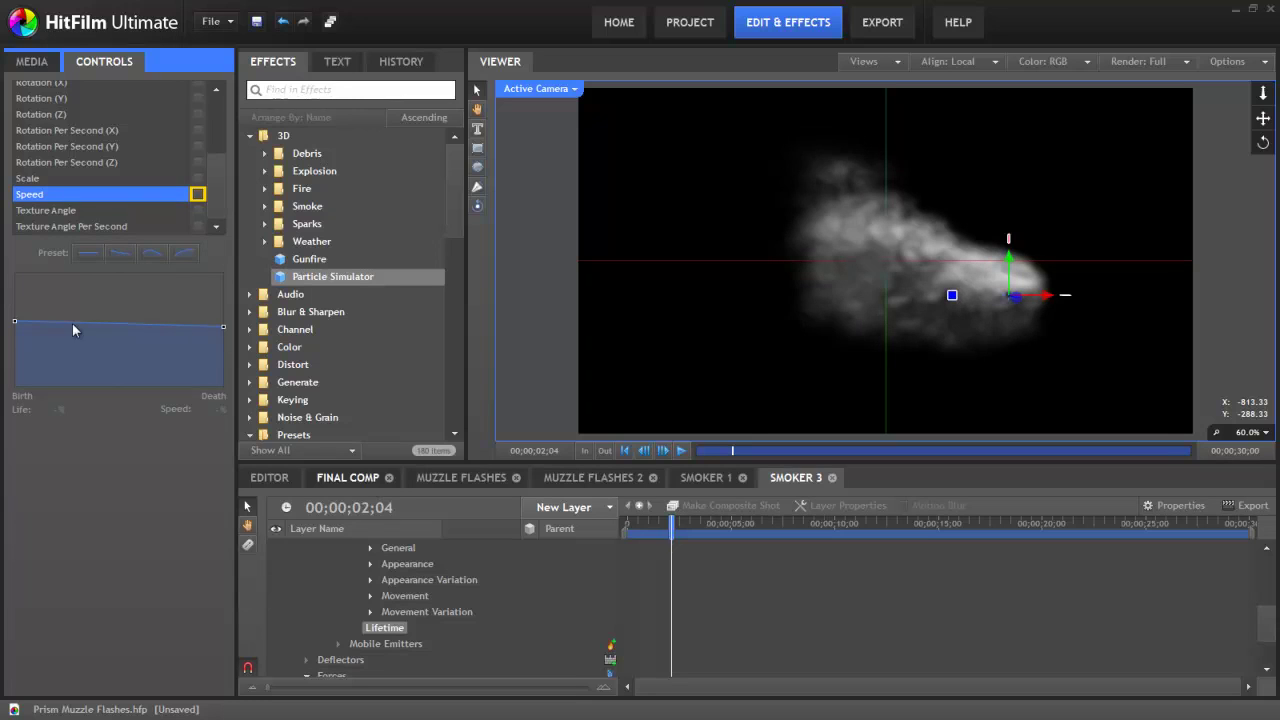
pyautogui.click(223, 327)
pyautogui.click(212, 409)
pyautogui.write('0')
pyautogui.press('Return')
pyautogui.moveTo(629, 519)
pyautogui.mouseDown()
pyautogui.moveTo(735, 519)
pyautogui.moveTo(606, 516)
pyautogui.mouseUp()
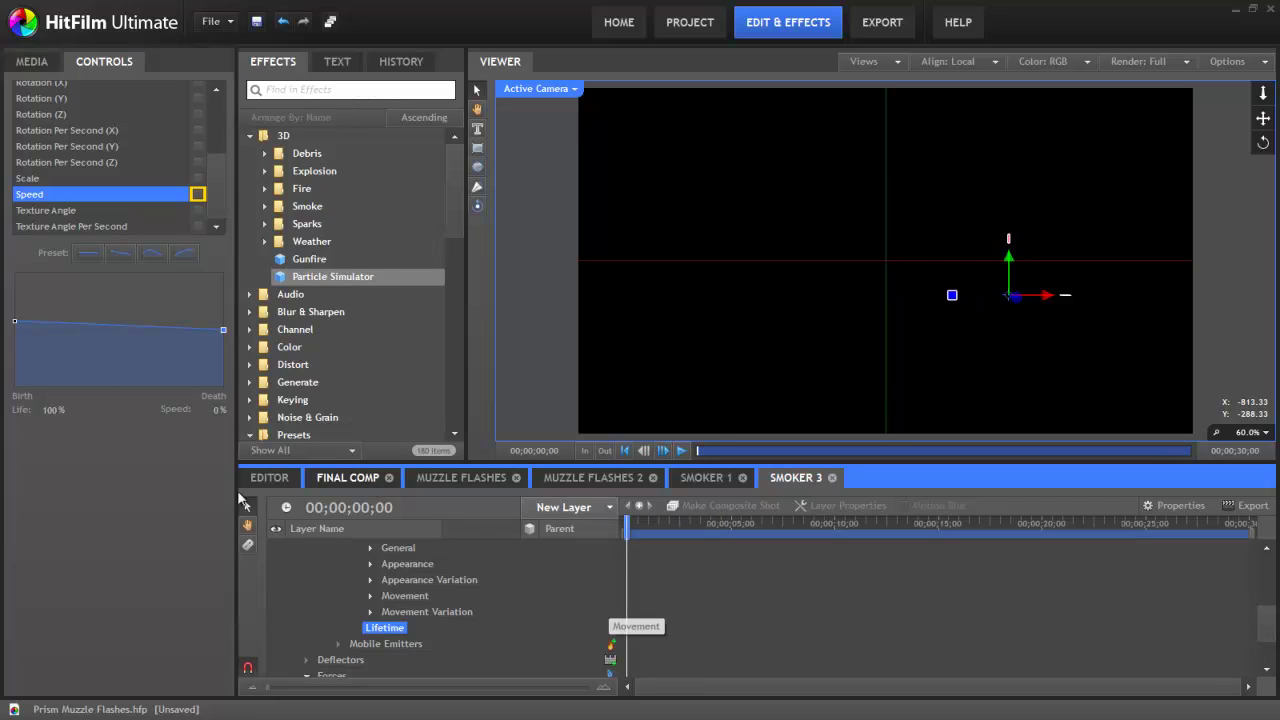
# Step: Set the birth speed key to 350%
pyautogui.click(14, 322)
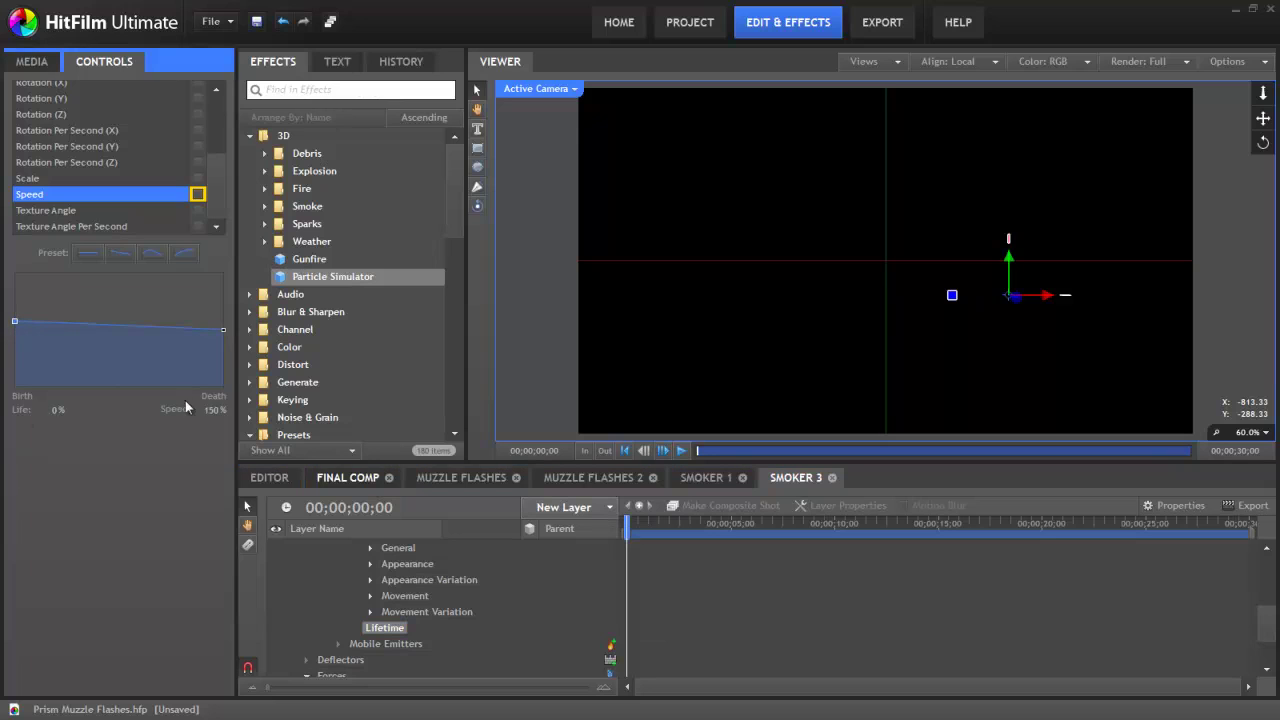
pyautogui.click(201, 409)
pyautogui.write('350')
pyautogui.press('Return')
pyautogui.moveTo(650, 522)
pyautogui.mouseDown()
pyautogui.moveTo(823, 515)
pyautogui.moveTo(674, 520)
pyautogui.mouseUp()
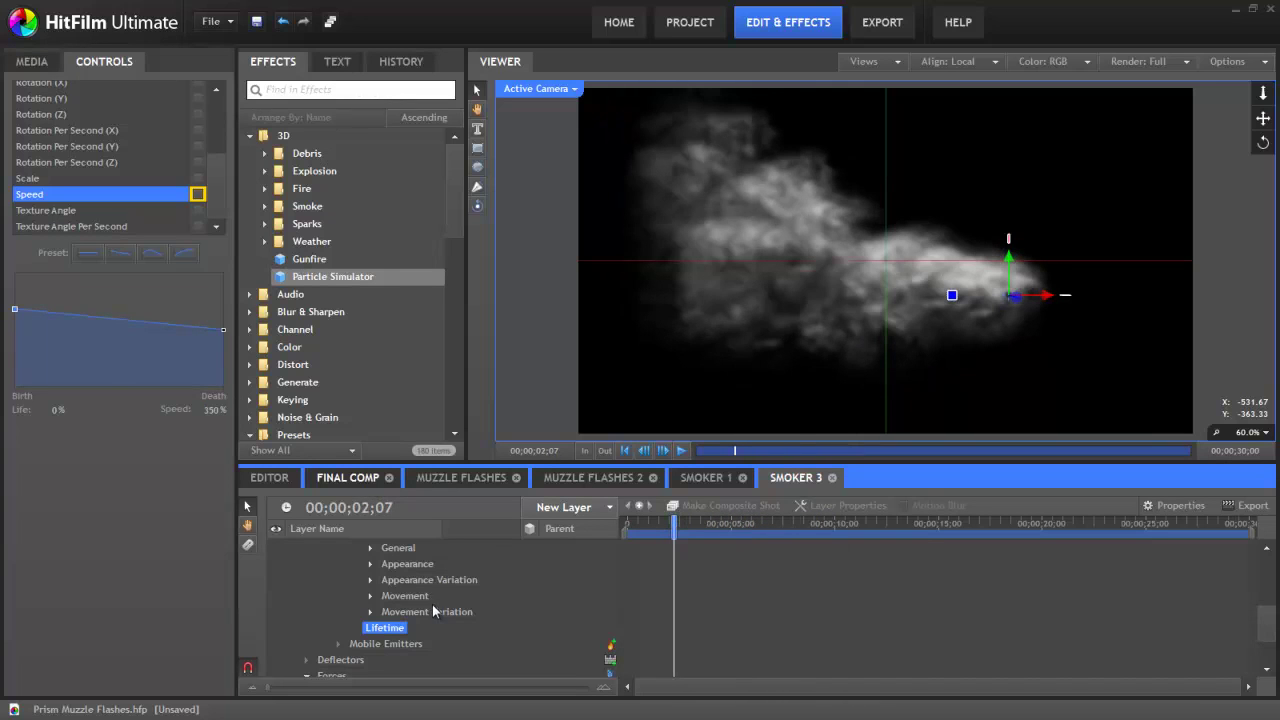
# Step: Scale the smoke particles to 140% with 60% scale variation
pyautogui.click(402, 596)
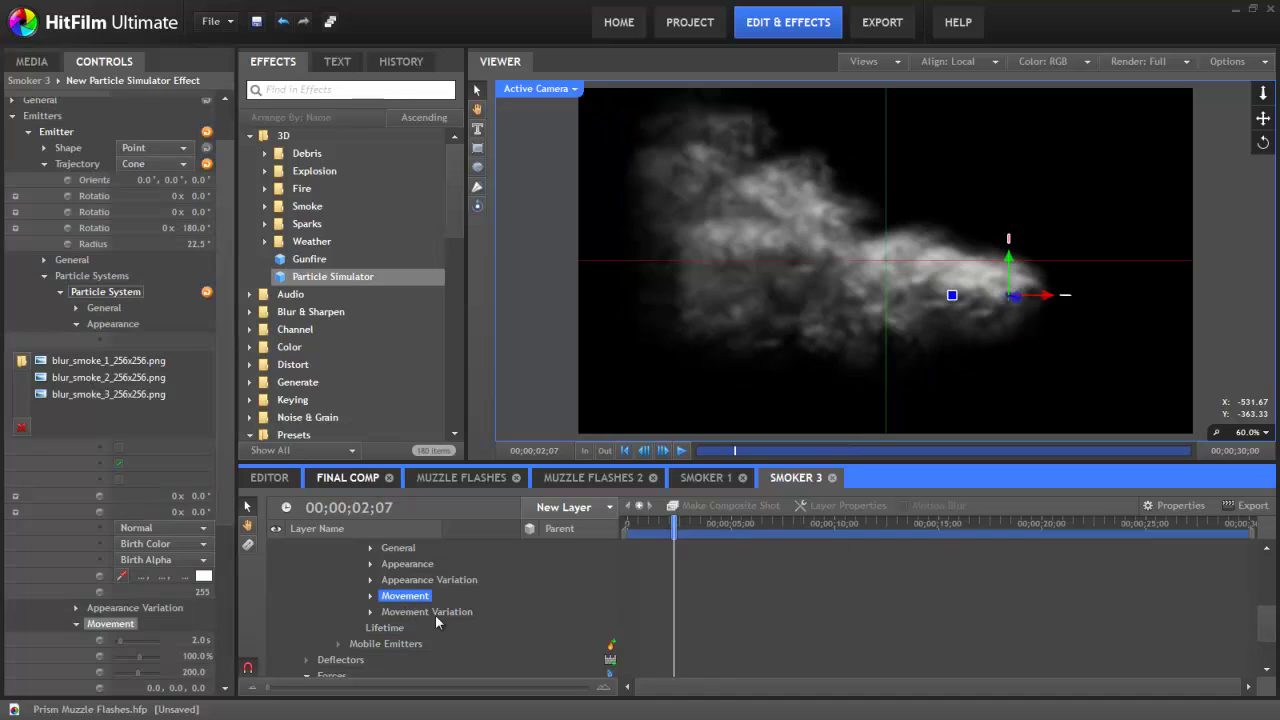
pyautogui.scroll(-5, 222, 555)
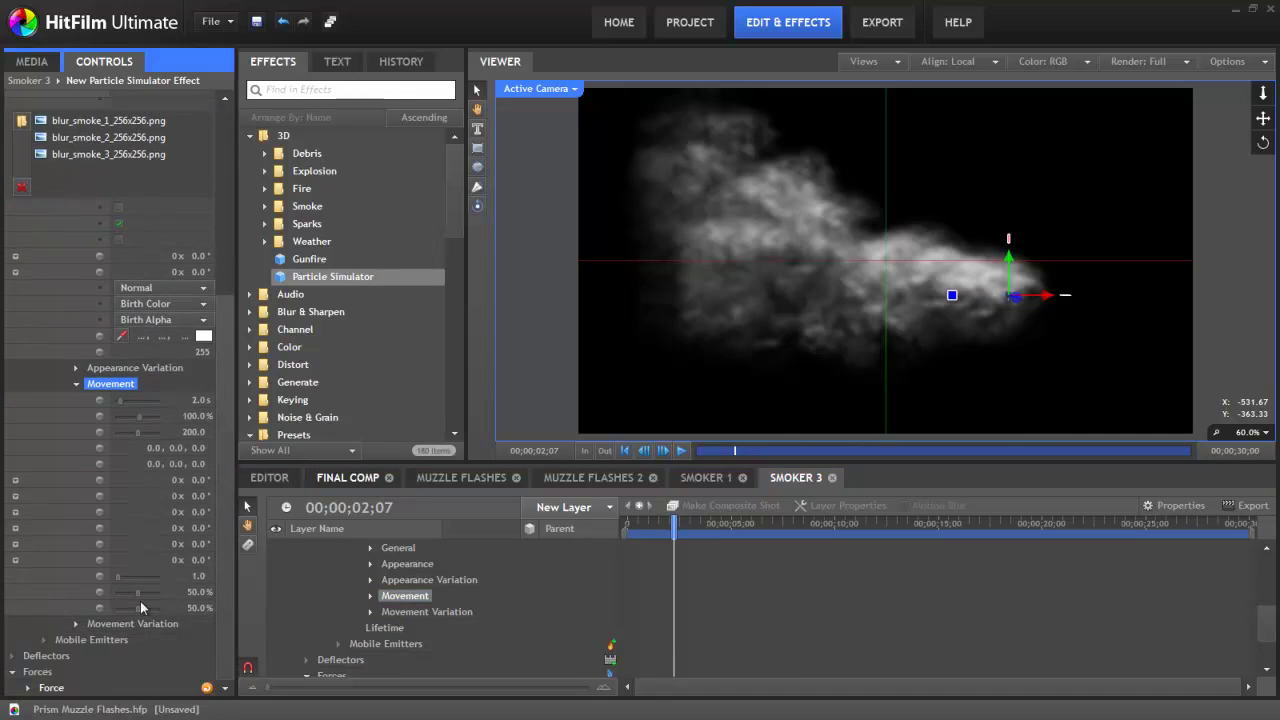
pyautogui.click(76, 624)
pyautogui.scroll(-3, 208, 561)
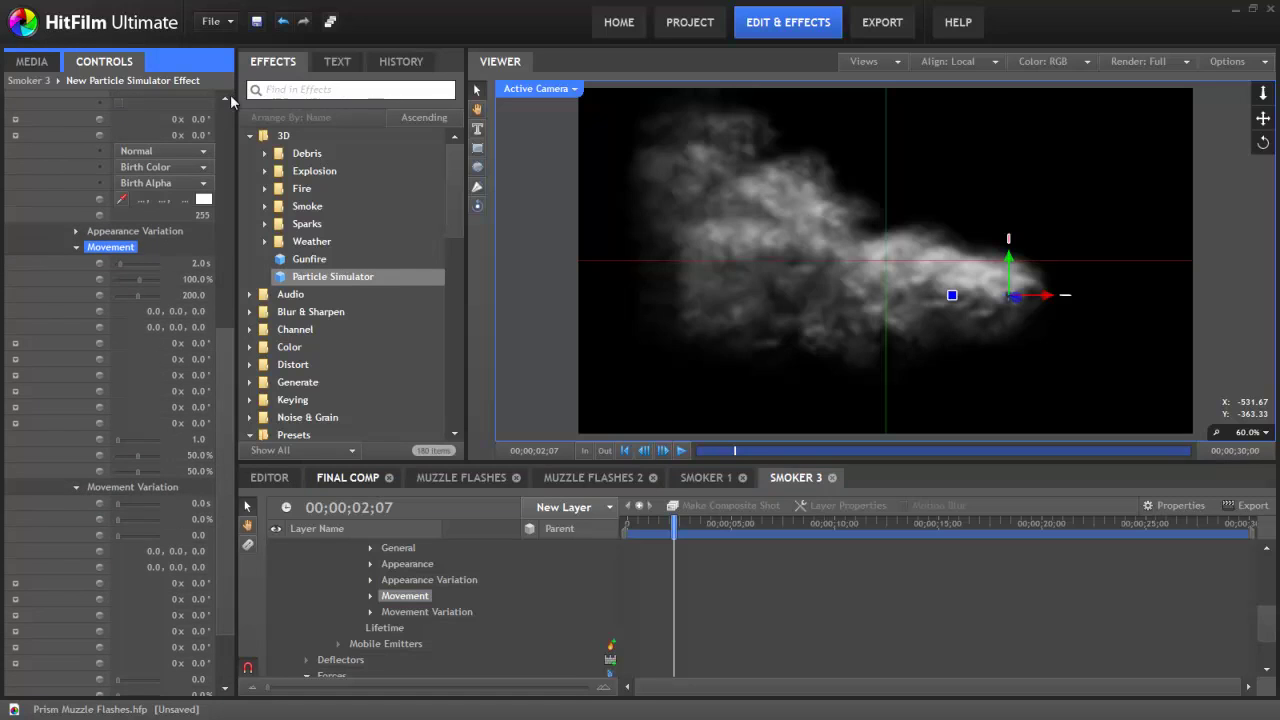
pyautogui.moveTo(240, 100); pyautogui.dragTo(324, 100)
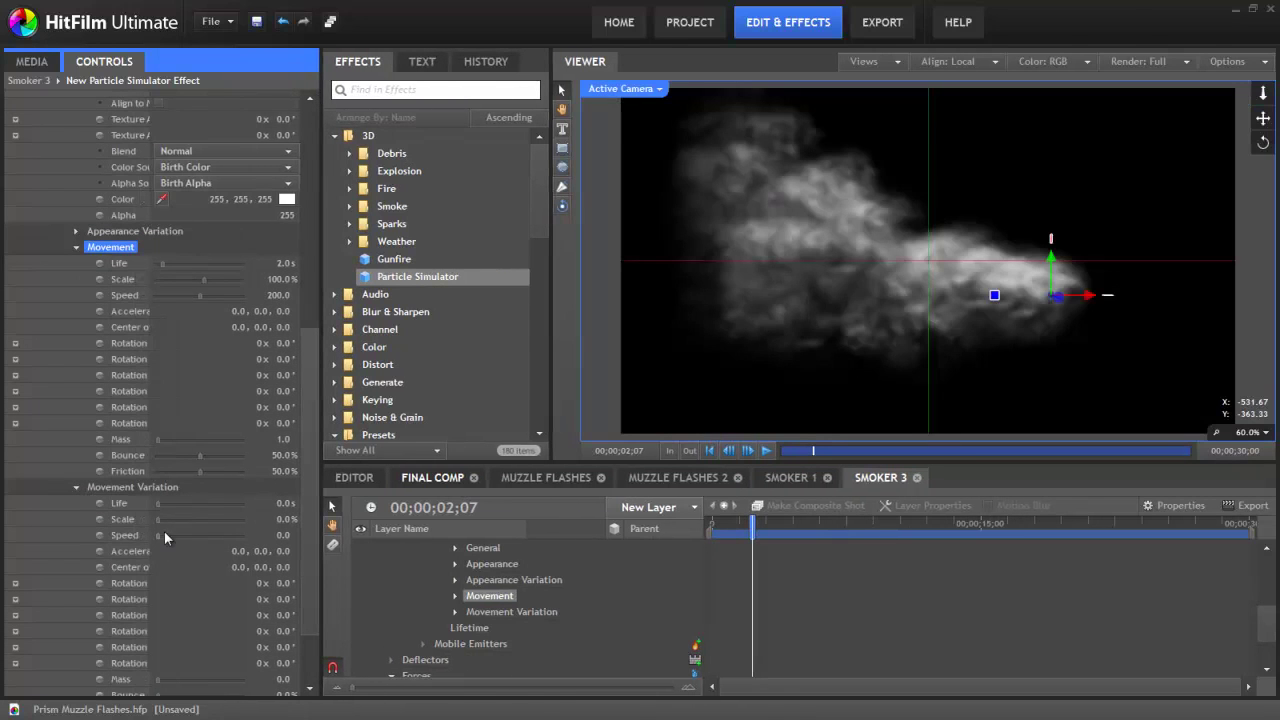
pyautogui.moveTo(161, 520); pyautogui.dragTo(164, 521)
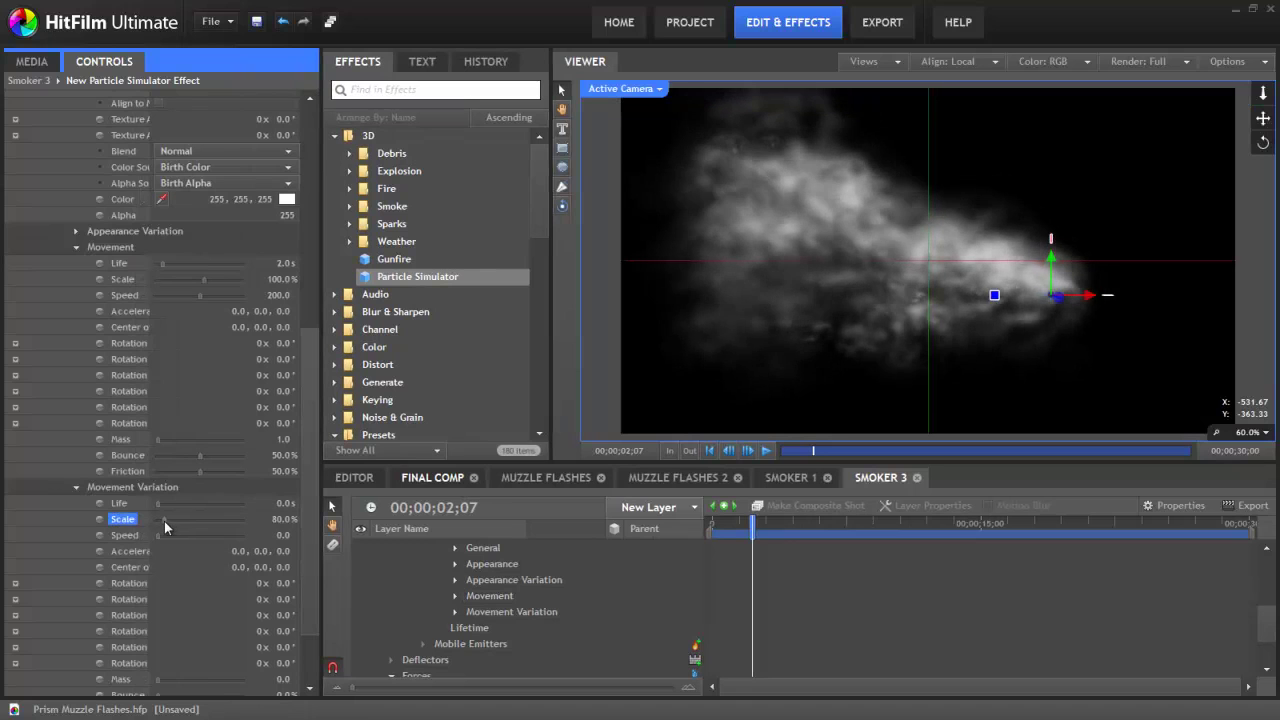
pyautogui.click(205, 280)
pyautogui.click(278, 519)
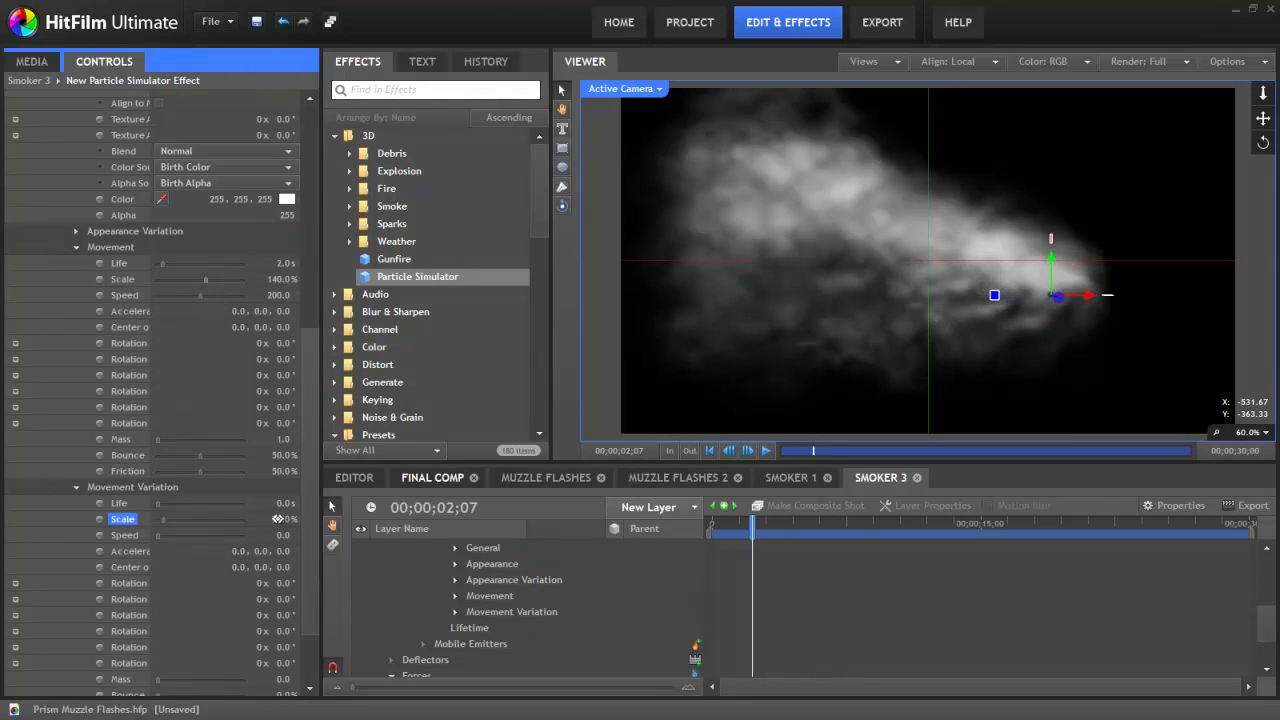
pyautogui.moveTo(278, 519); pyautogui.dragTo(265, 519)
pyautogui.moveTo(735, 527)
pyautogui.mouseDown()
pyautogui.moveTo(723, 527)
pyautogui.moveTo(745, 527)
pyautogui.mouseUp()
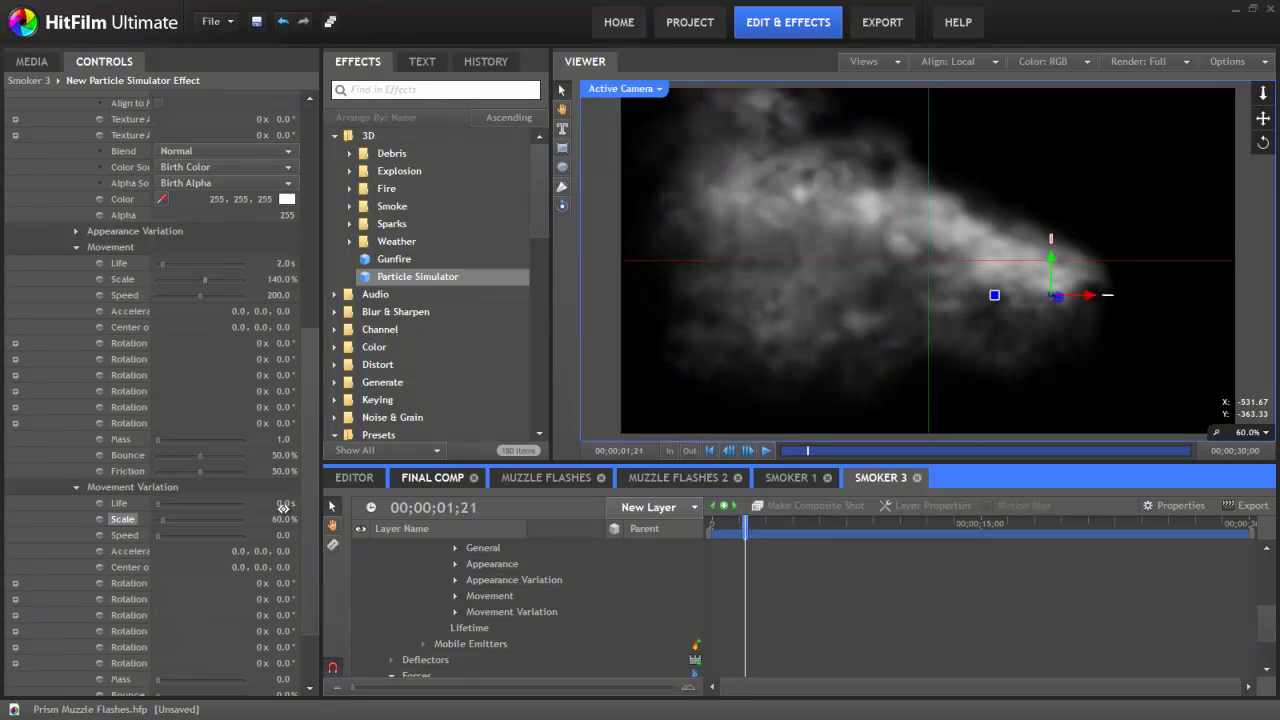
# Step: Set particle life to 1.5 s with 0.5 s life variation
pyautogui.moveTo(283, 505); pyautogui.dragTo(435, 531)
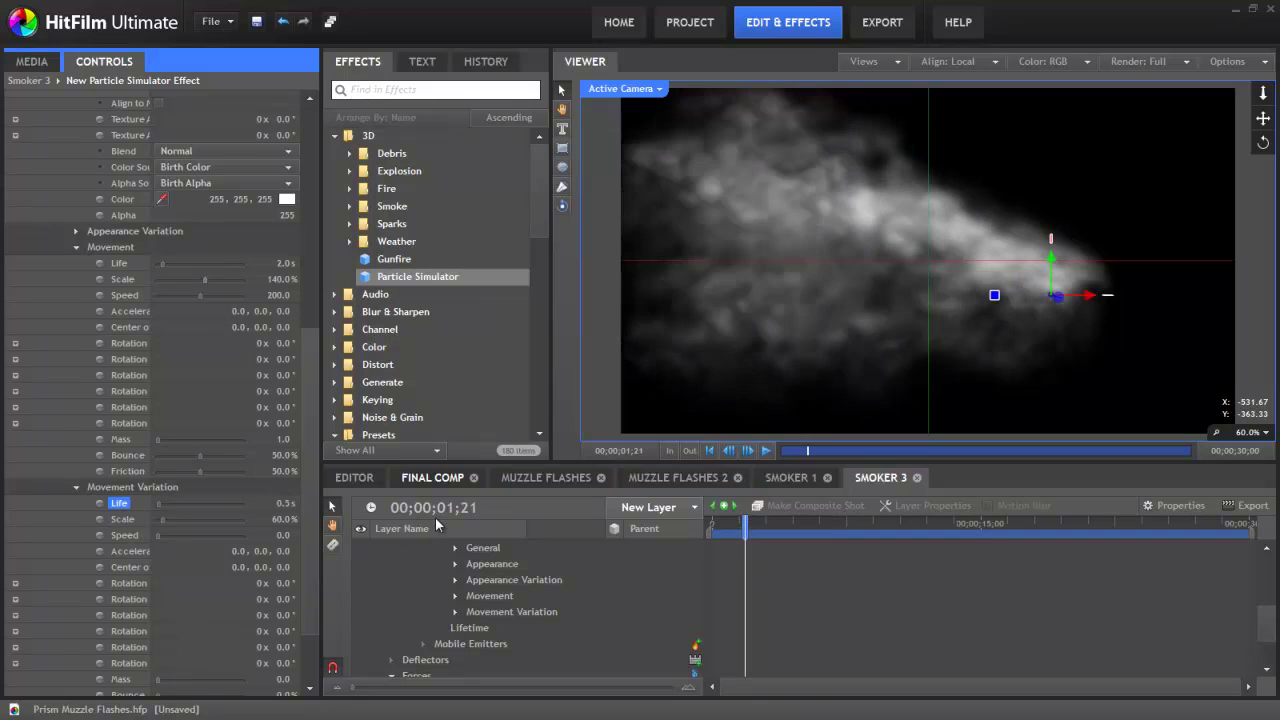
pyautogui.click(283, 263)
pyautogui.write('1.5')
pyautogui.press('Return')
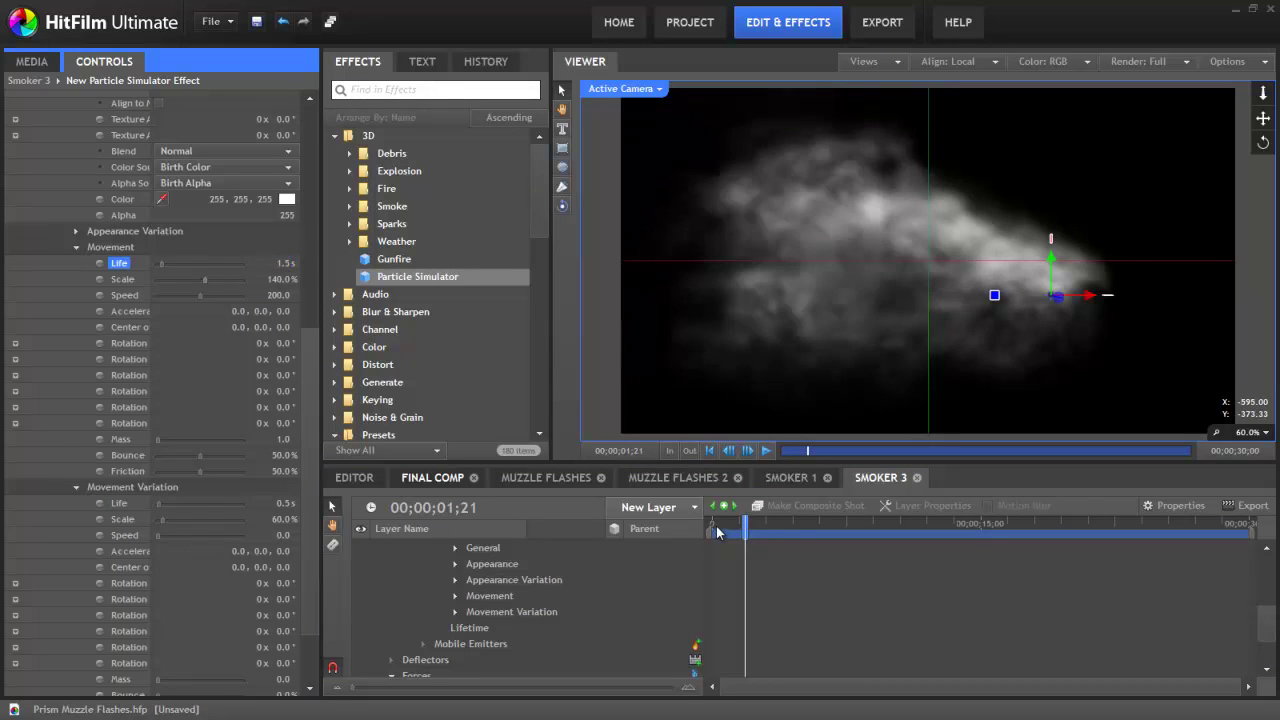
pyautogui.moveTo(716, 526); pyautogui.dragTo(789, 521)
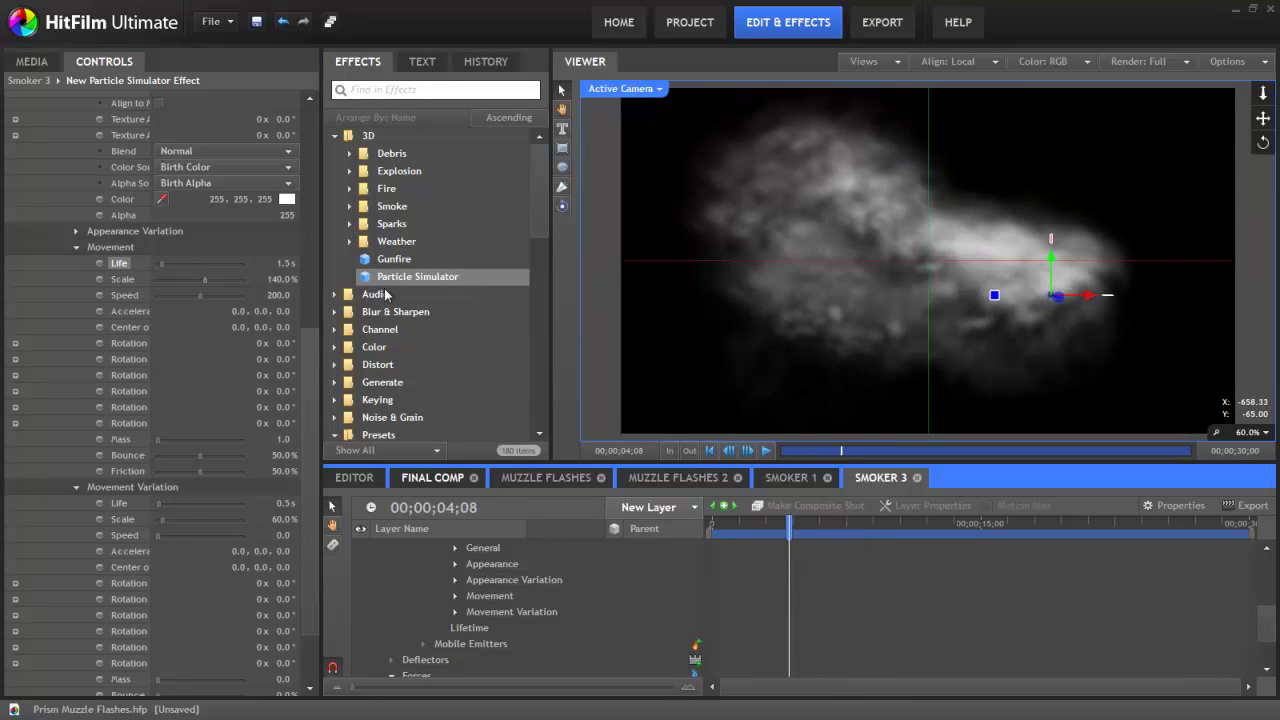
# Step: Add 69% alpha variation to the smoke particles in Appearance Variation
pyautogui.click(77, 231)
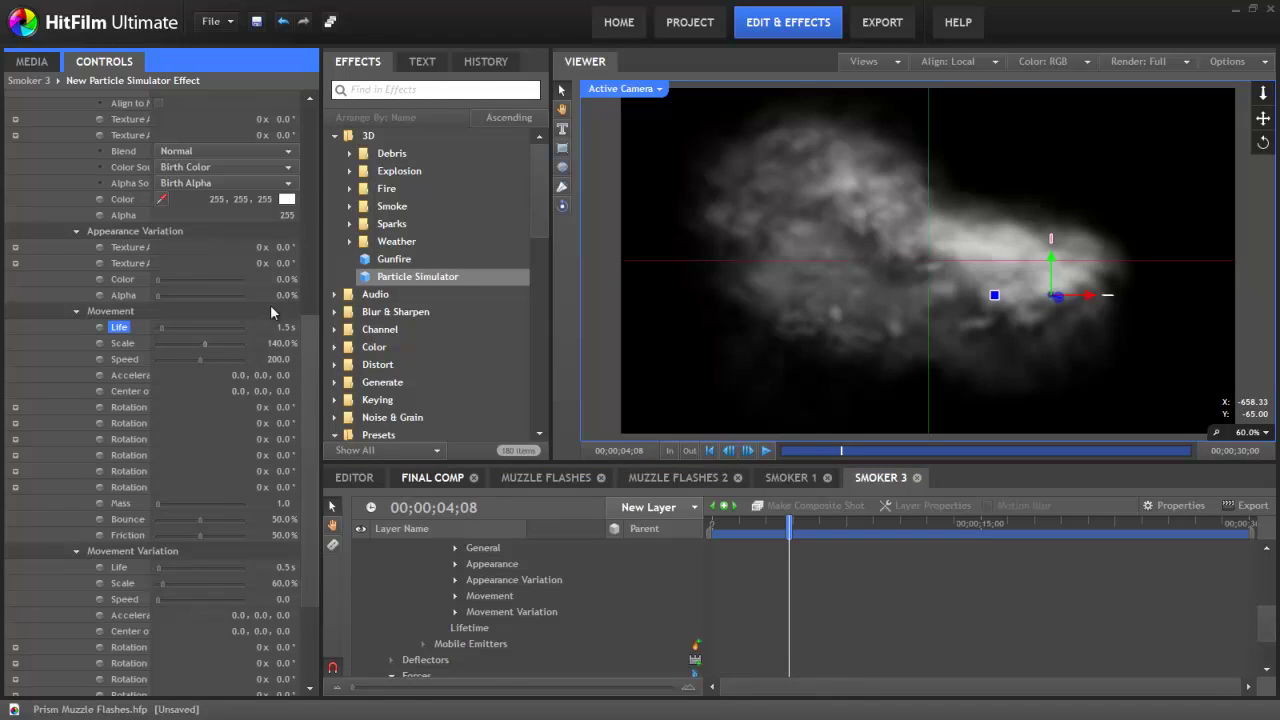
pyautogui.moveTo(279, 296); pyautogui.dragTo(338, 297)
pyautogui.moveTo(714, 523); pyautogui.dragTo(757, 522)
# Step: Lower particle speed to 150 with 50 speed variation, and drop particle alpha to 44
pyautogui.scroll(-1, 308, 426)
pyautogui.scroll(-1, 308, 426)
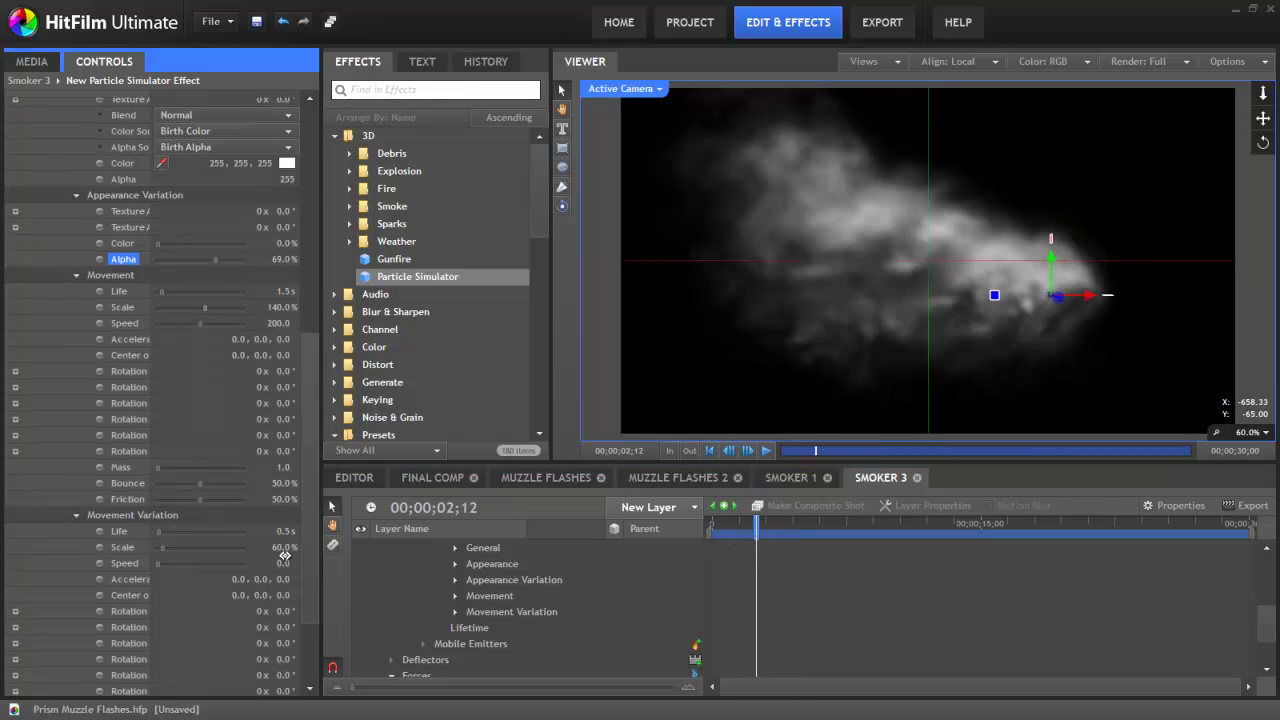
pyautogui.click(280, 324)
pyautogui.write('150')
pyautogui.click(289, 565)
pyautogui.write('50')
pyautogui.press('Return')
pyautogui.moveTo(756, 526); pyautogui.dragTo(910, 536)
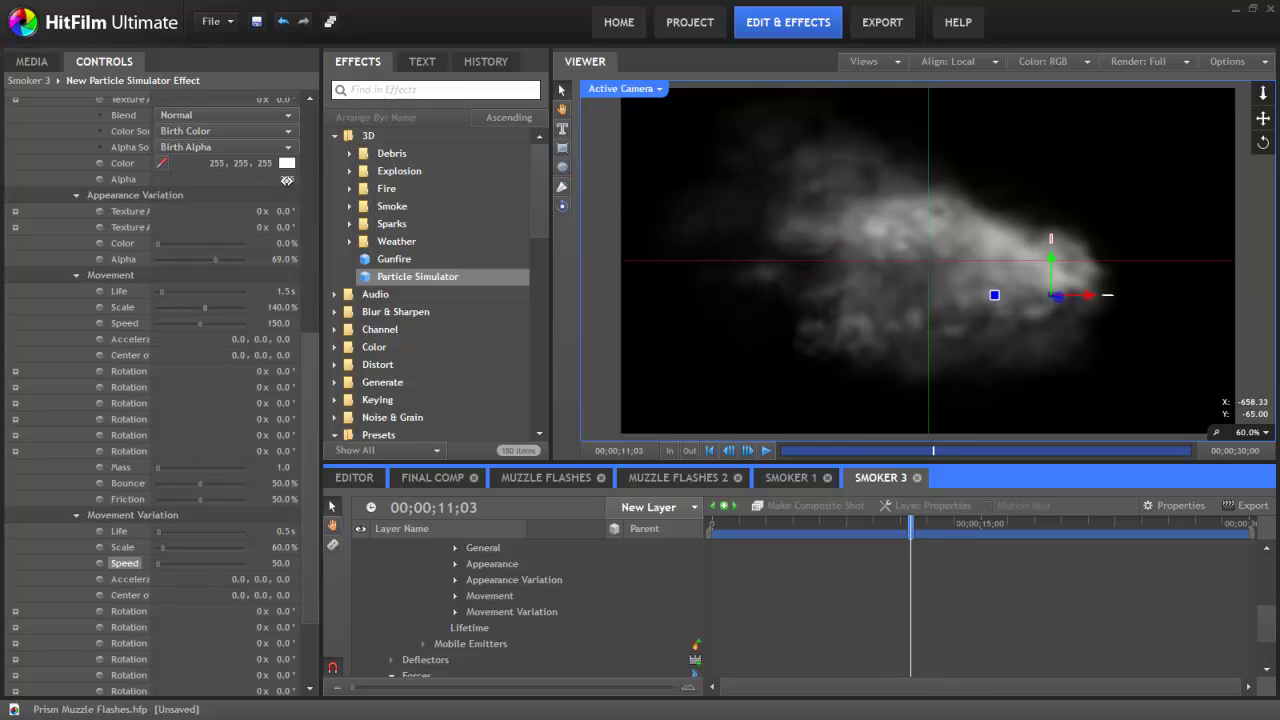
pyautogui.moveTo(288, 179); pyautogui.dragTo(125, 184)
pyautogui.moveTo(721, 521)
pyautogui.mouseDown()
pyautogui.moveTo(821, 521)
pyautogui.moveTo(712, 523)
pyautogui.mouseUp()
# Step: Keyframe Smoker 3's particle count at 500 on frame 0
pyautogui.click(574, 546)
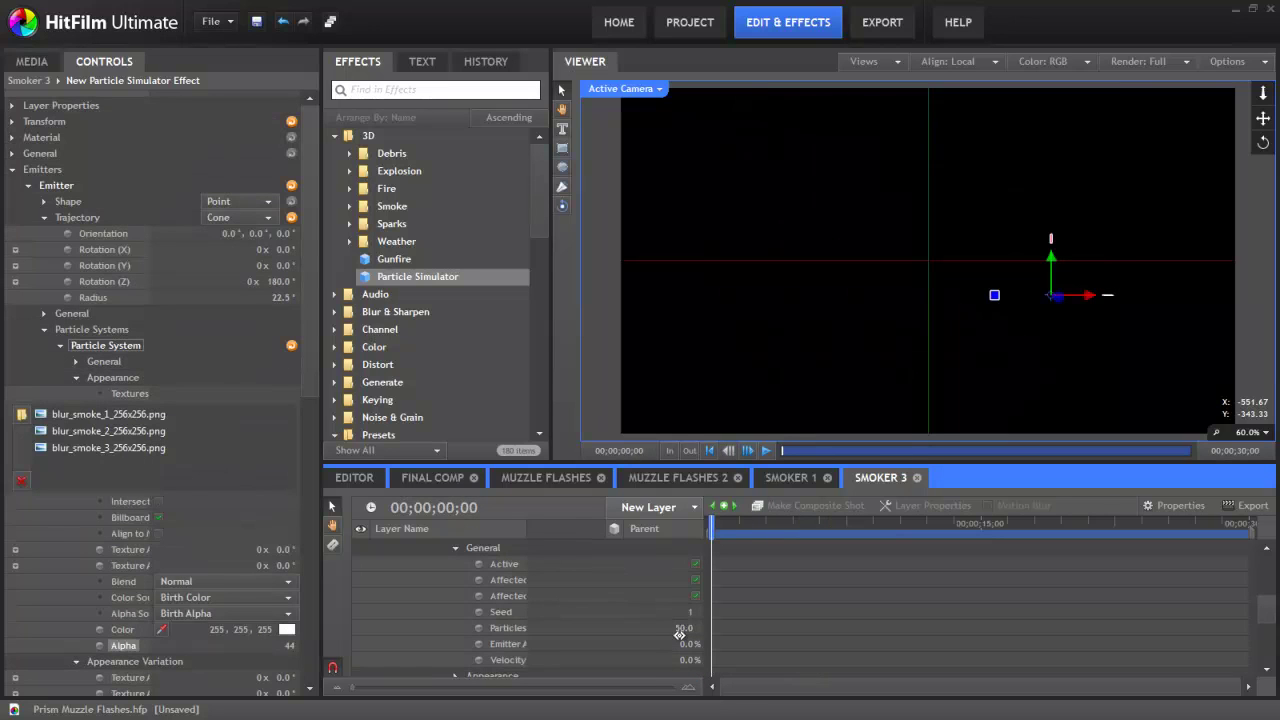
pyautogui.scroll(1, 477, 629)
pyautogui.scroll(-4, 478, 627)
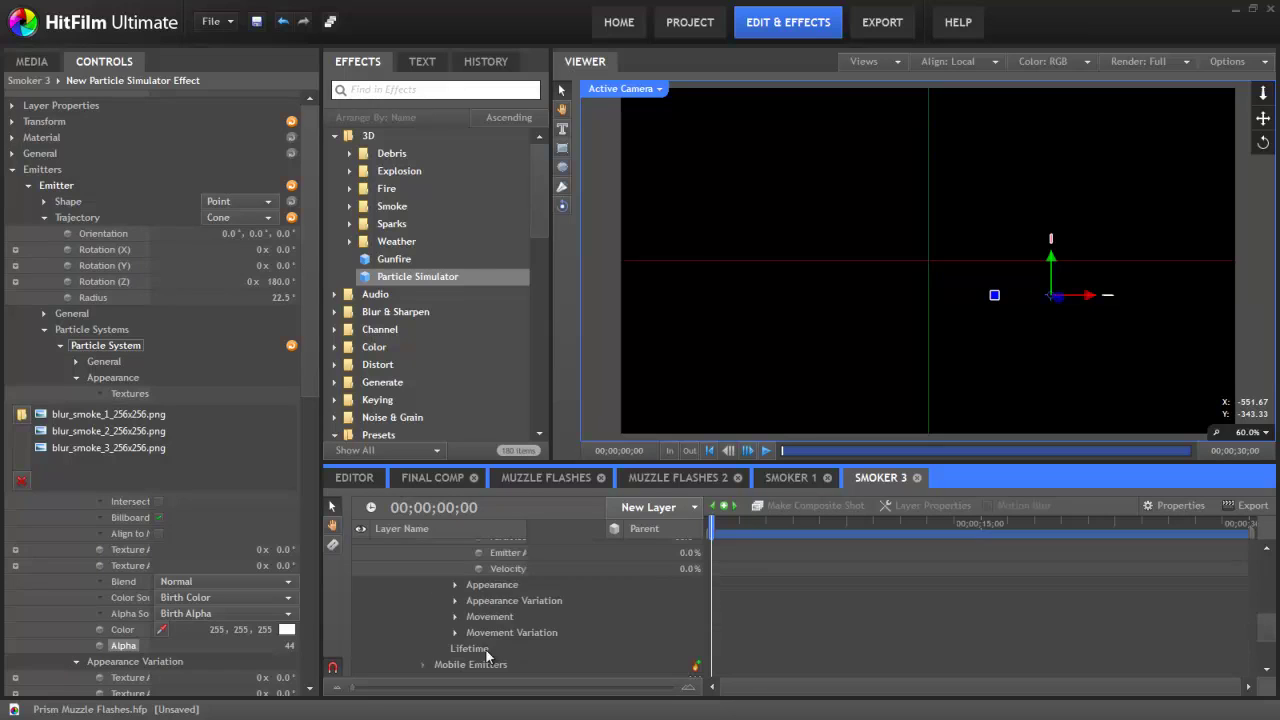
pyautogui.scroll(3, 484, 568)
pyautogui.click(478, 582)
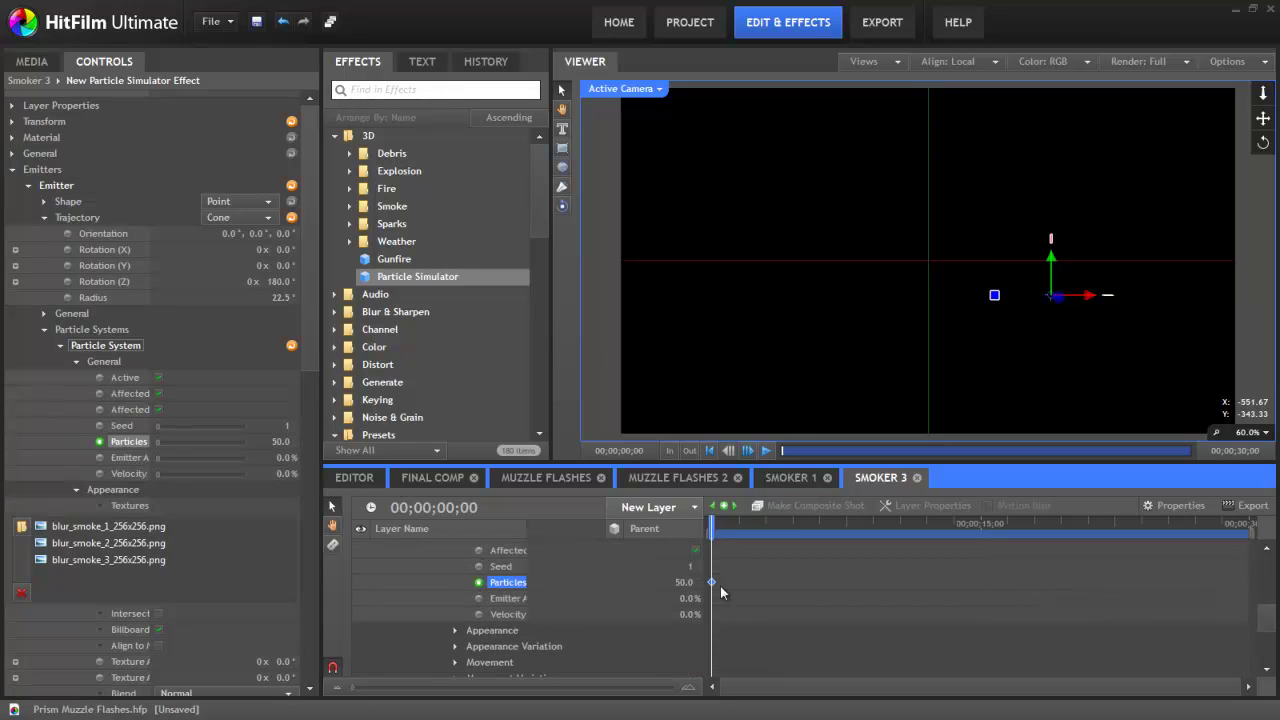
pyautogui.write('500')
pyautogui.press('Return')
# Step: At frame 4, keyframe the particle count to 0 and preview the puff
pyautogui.click(717, 525)
pyautogui.moveTo(717, 525); pyautogui.dragTo(714, 525)
pyautogui.click(679, 583)
pyautogui.write('0')
pyautogui.press('Return')
pyautogui.moveTo(718, 523)
pyautogui.mouseDown()
pyautogui.moveTo(748, 523)
pyautogui.moveTo(697, 527)
pyautogui.mouseUp()
# Step: Set Smoker 3's Time Shift to -0.1 s and preview the opening frames
pyautogui.click(13, 154)
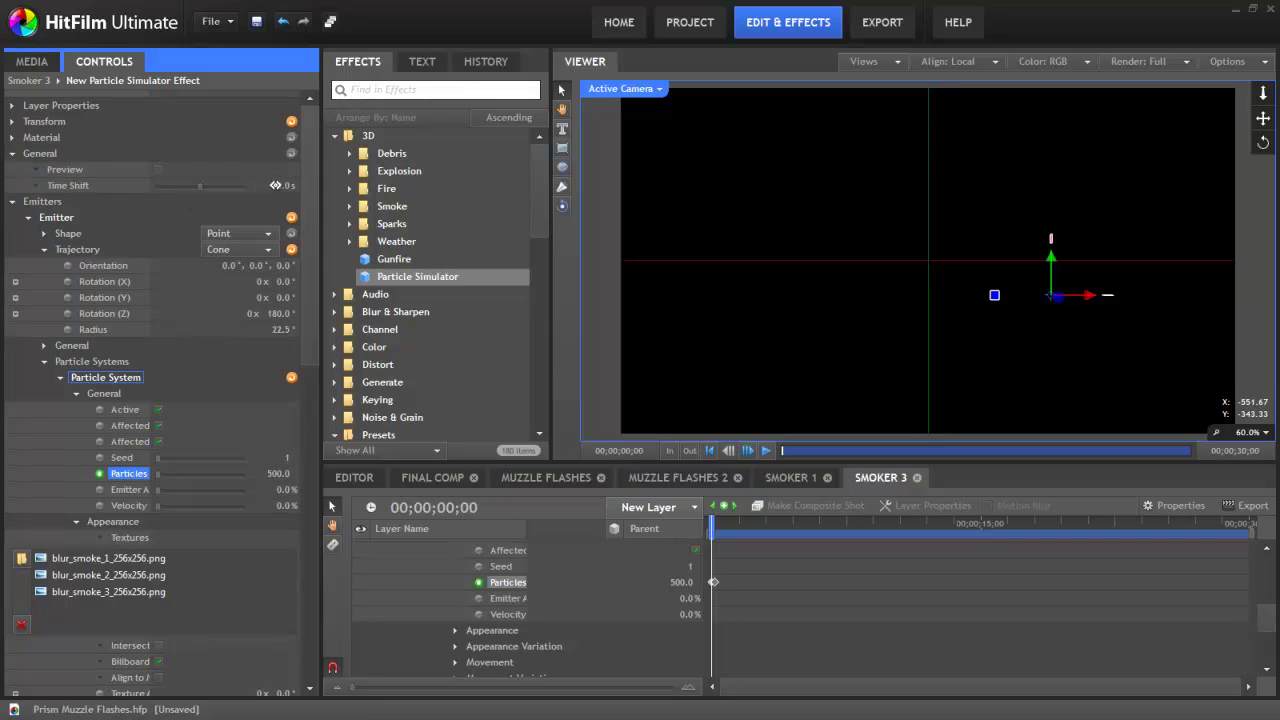
pyautogui.click(283, 186)
pyautogui.press('BackSpace')
pyautogui.write('-.1')
pyautogui.press('Return')
pyautogui.moveTo(711, 530); pyautogui.dragTo(733, 527)
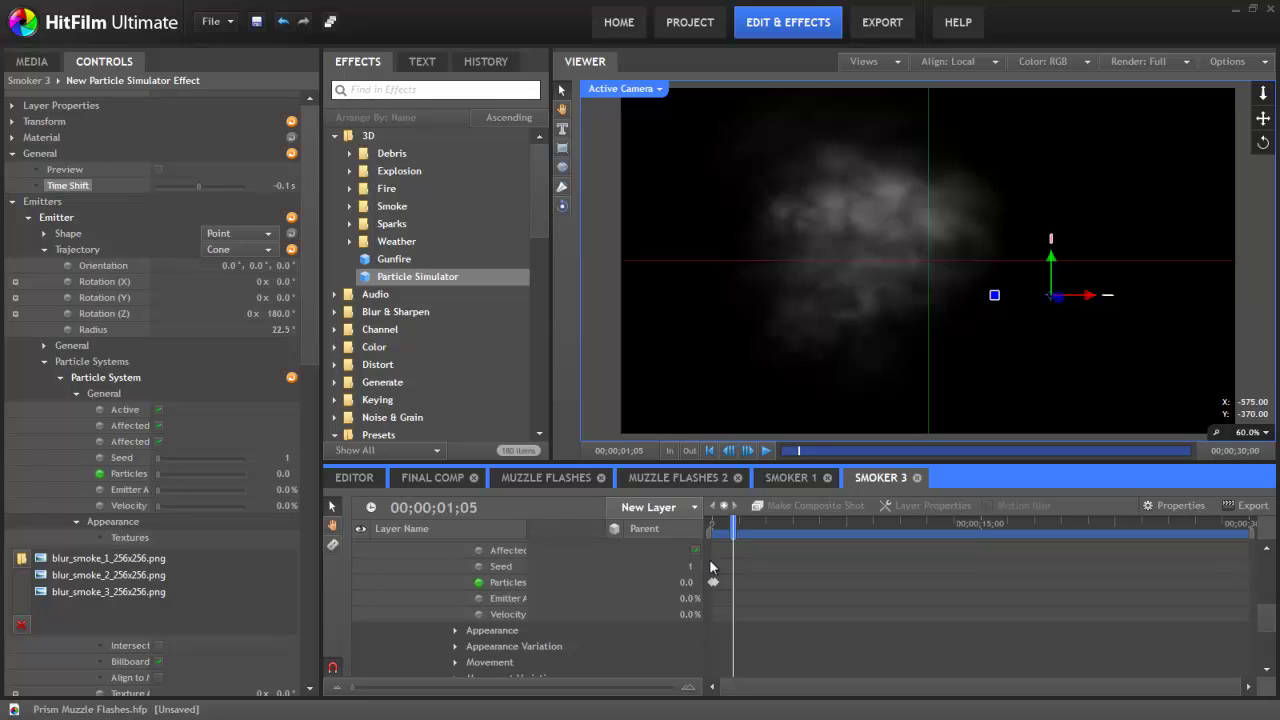
# Step: Switch to the Smoker 1 composite and scrub its smoke for comparison
pyautogui.click(790, 477)
pyautogui.moveTo(709, 529); pyautogui.dragTo(888, 526)
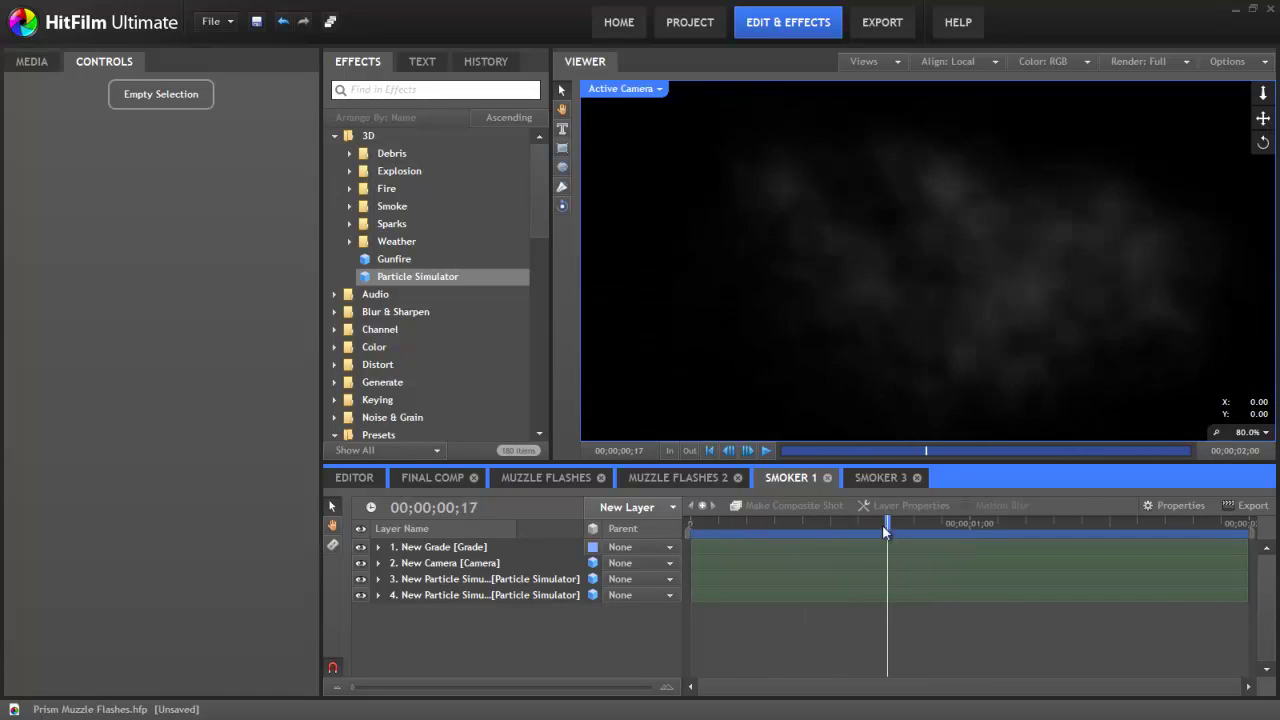
pyautogui.moveTo(845, 524); pyautogui.dragTo(771, 524)
pyautogui.scroll(-2, 882, 353)
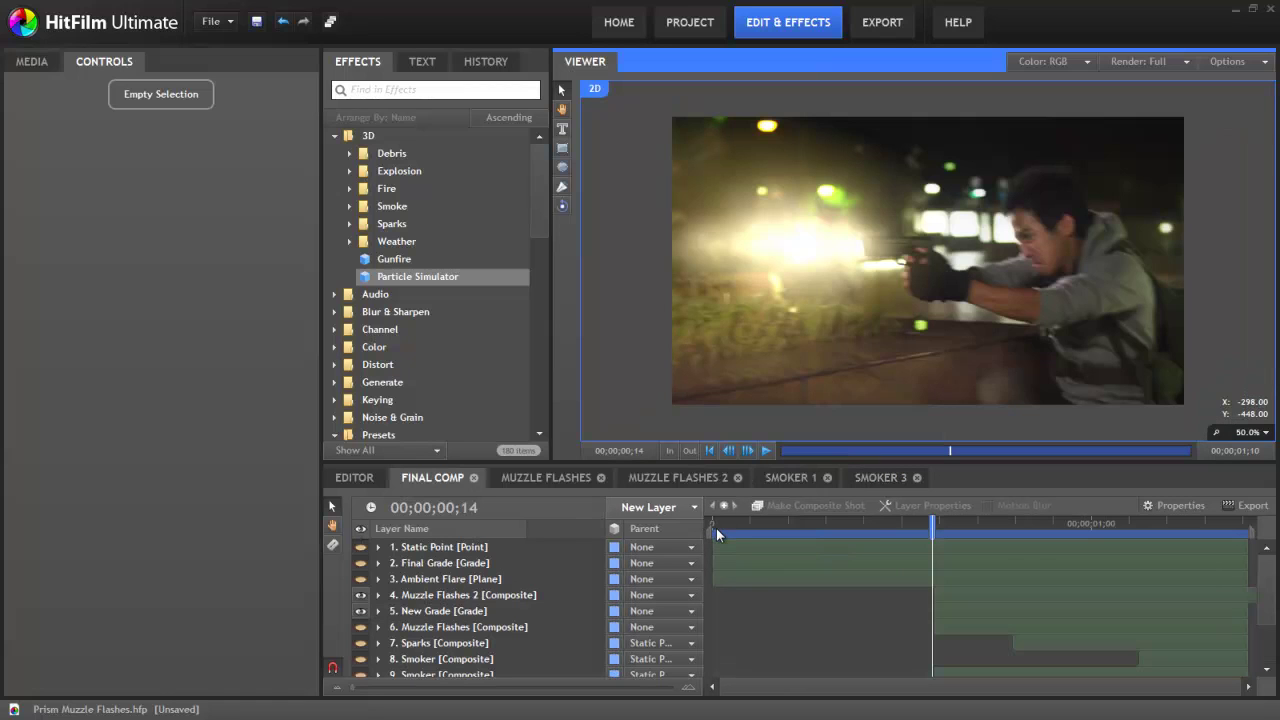
# Step: Play through the Final Comp and follow the Static Point layer's tracked position
pyautogui.moveTo(716, 528); pyautogui.dragTo(1169, 520)
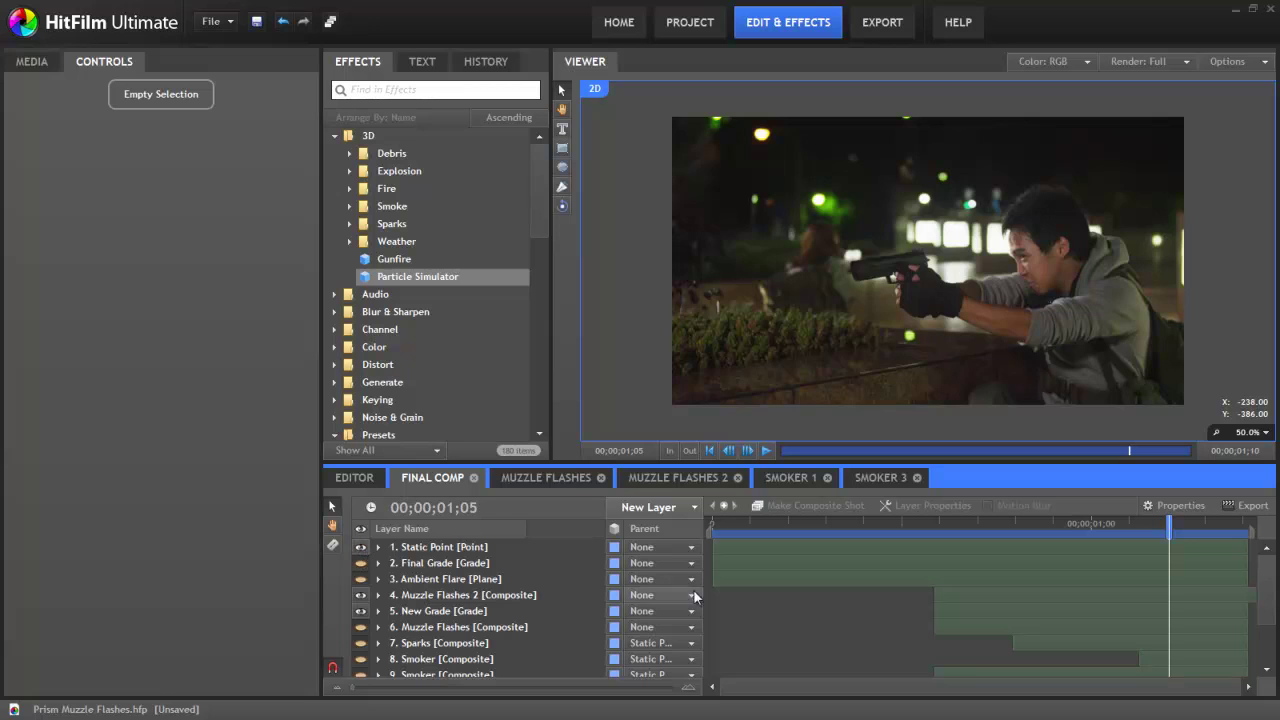
pyautogui.click(458, 548)
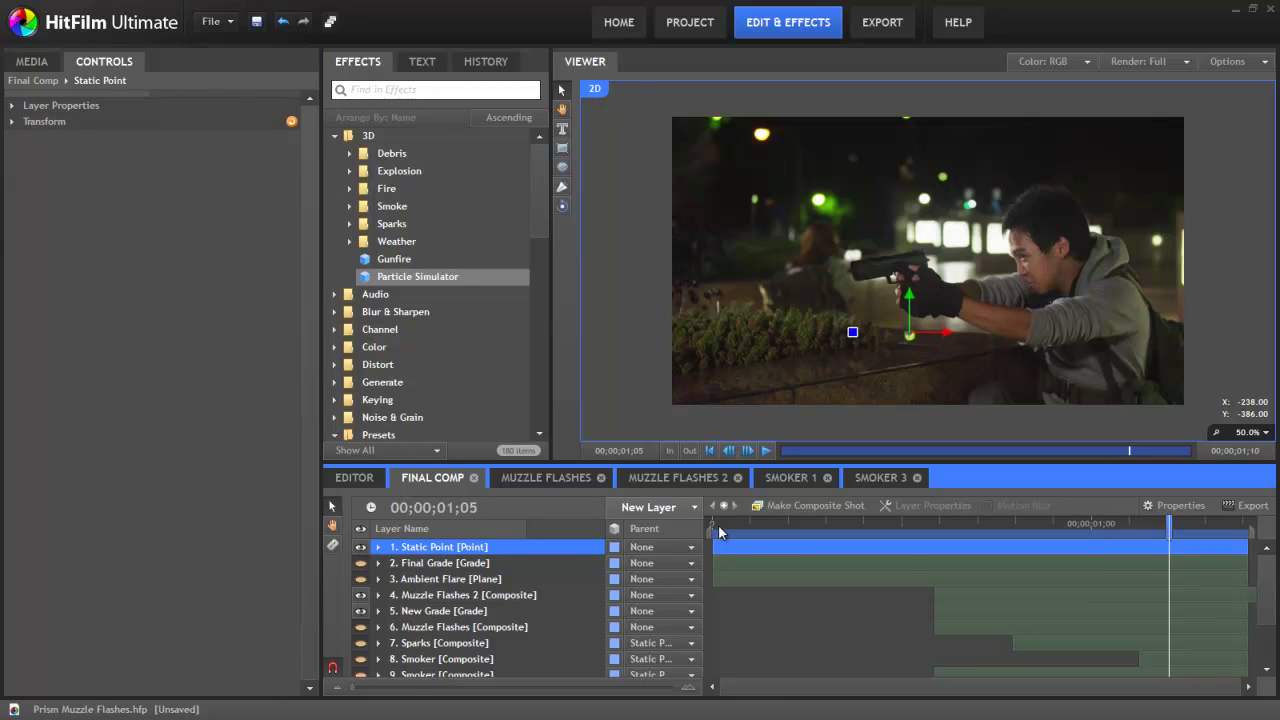
pyautogui.moveTo(718, 532); pyautogui.dragTo(1028, 535)
# Step: Check Static Point's position keyframes, hide the layer, and return to frame 14
pyautogui.click(379, 547)
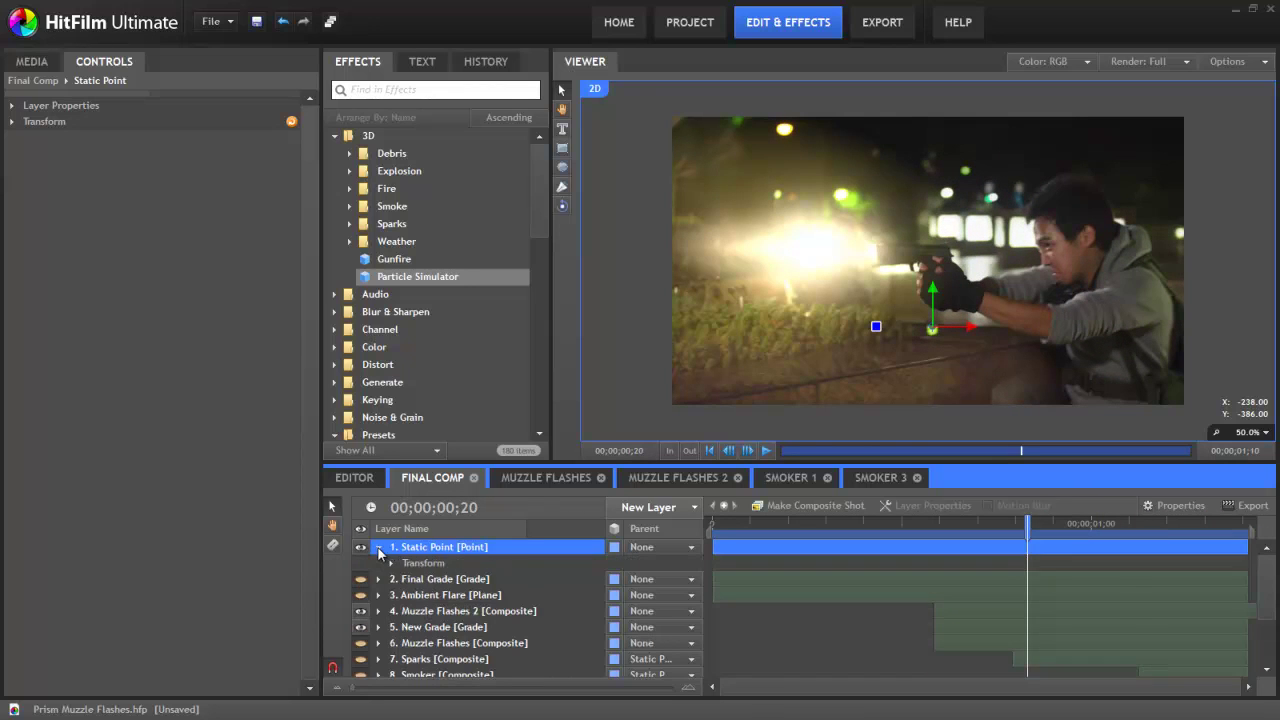
pyautogui.click(391, 564)
pyautogui.click(390, 564)
pyautogui.click(378, 547)
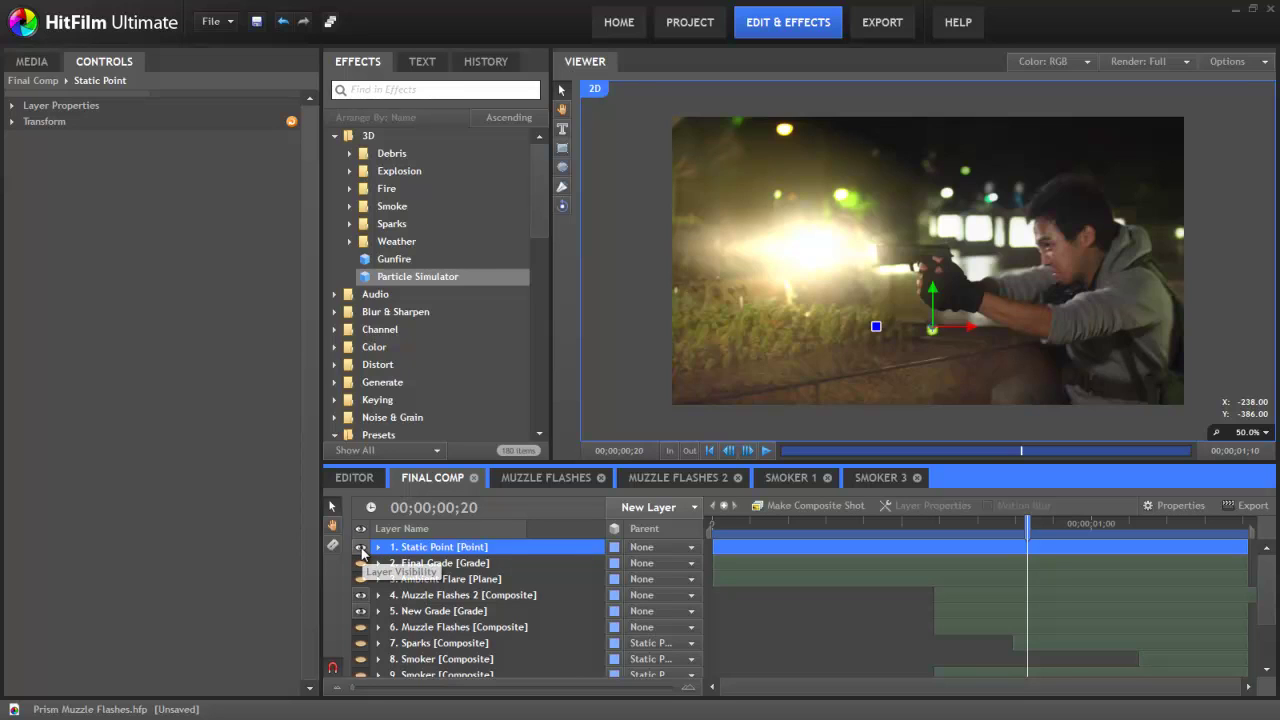
pyautogui.click(362, 549)
pyautogui.scroll(-1, 455, 598)
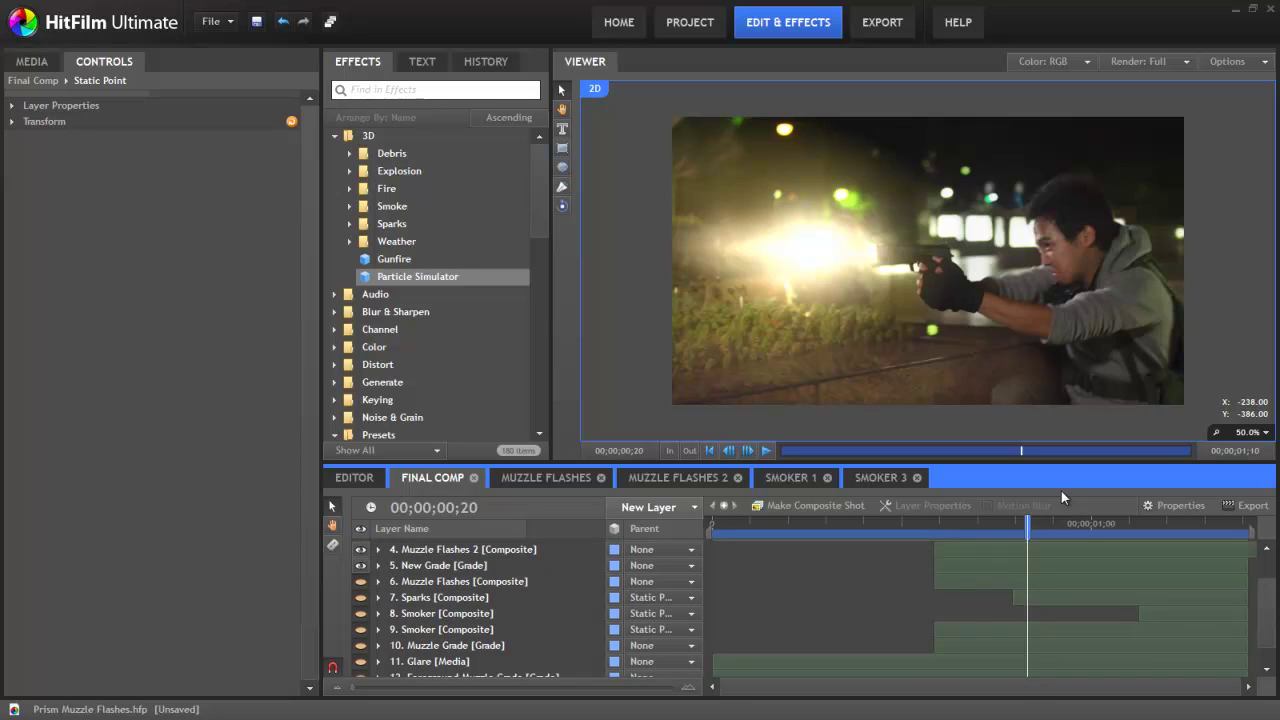
pyautogui.moveTo(952, 533); pyautogui.dragTo(928, 531)
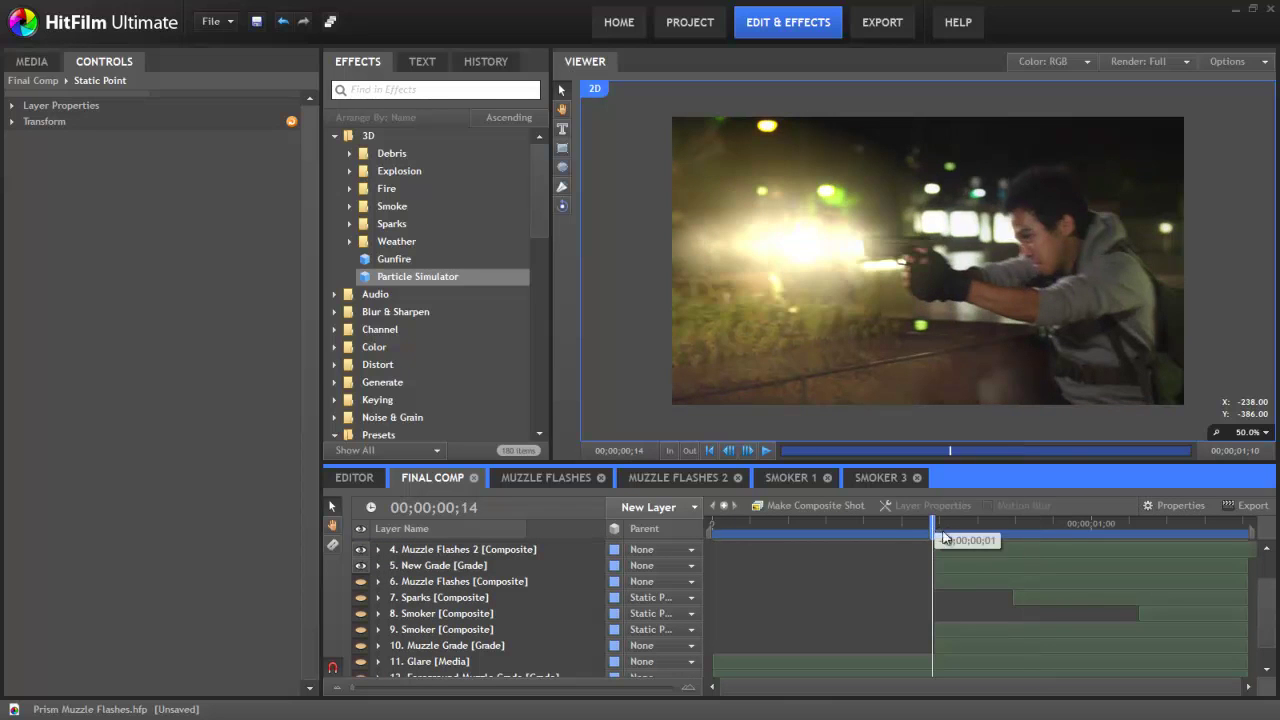
# Step: Drop Smoker 1 from Project Media into the Final Comp, parented to Static Point
pyautogui.click(33, 61)
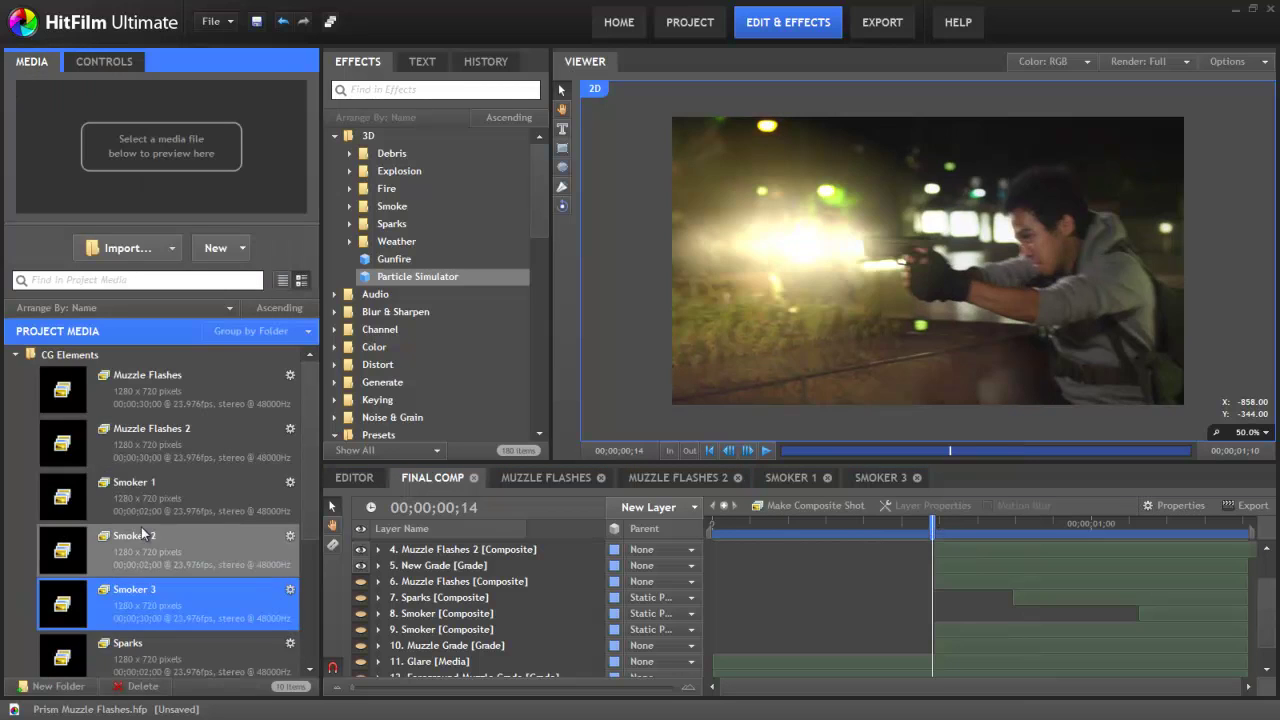
pyautogui.moveTo(130, 500); pyautogui.dragTo(446, 597)
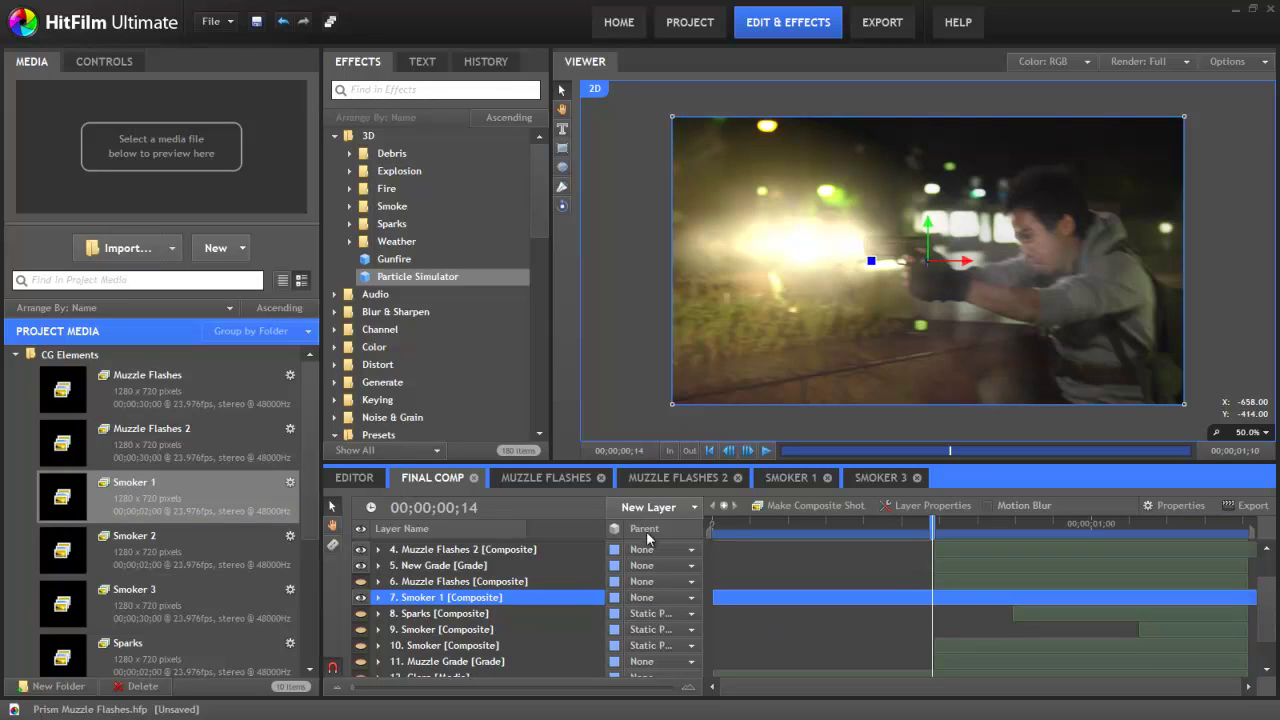
pyautogui.click(660, 597)
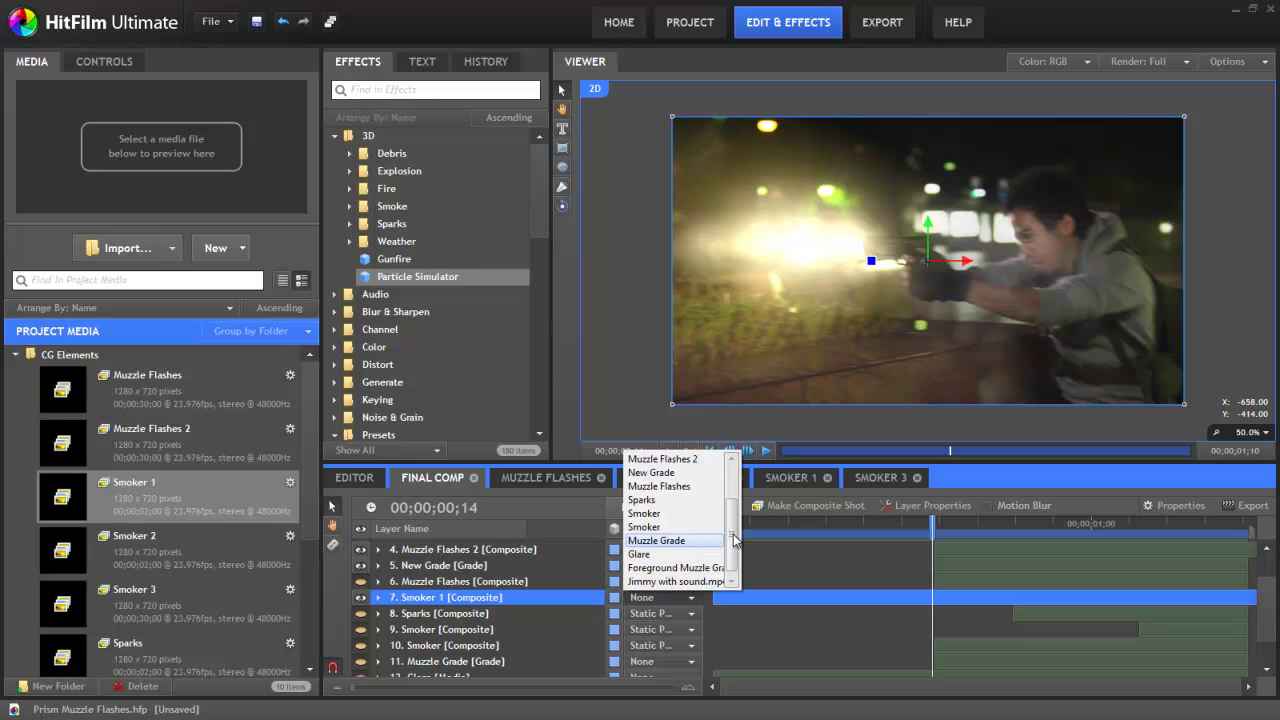
pyautogui.moveTo(735, 540); pyautogui.dragTo(738, 485)
pyautogui.click(693, 474)
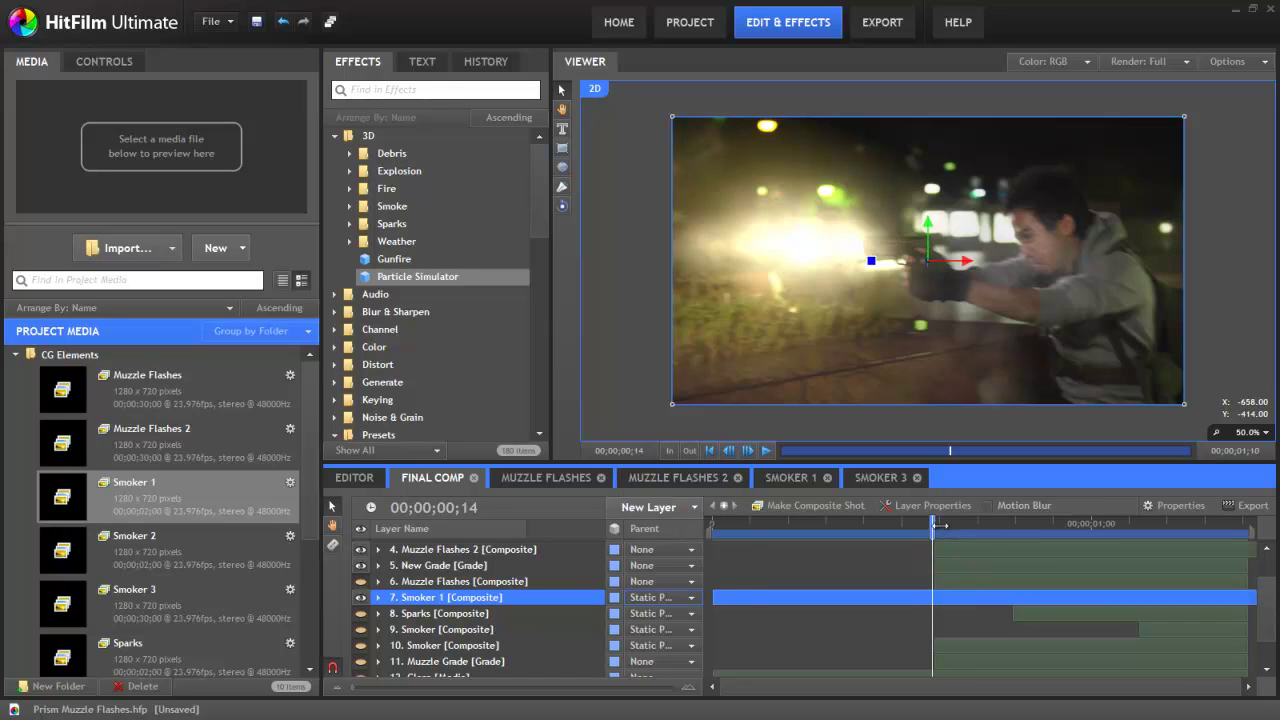
# Step: Slide the Smoker 1 layer later in the timeline so its smoke starts later
pyautogui.moveTo(936, 527)
pyautogui.mouseDown()
pyautogui.moveTo(1120, 530)
pyautogui.moveTo(909, 530)
pyautogui.moveTo(943, 530)
pyautogui.moveTo(932, 530)
pyautogui.mouseUp()
pyautogui.moveTo(729, 603); pyautogui.dragTo(946, 613)
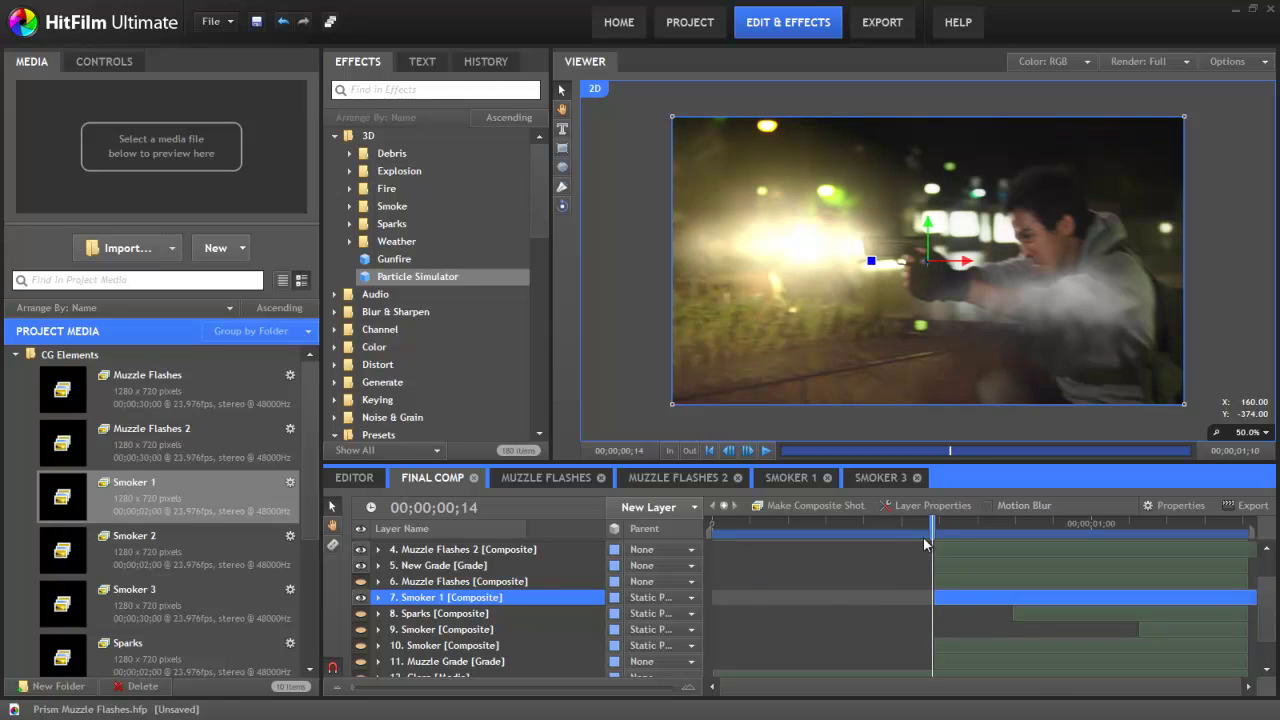
pyautogui.moveTo(940, 530)
pyautogui.mouseDown()
pyautogui.moveTo(1175, 532)
pyautogui.moveTo(755, 532)
pyautogui.moveTo(1140, 532)
pyautogui.moveTo(932, 532)
pyautogui.mouseUp()
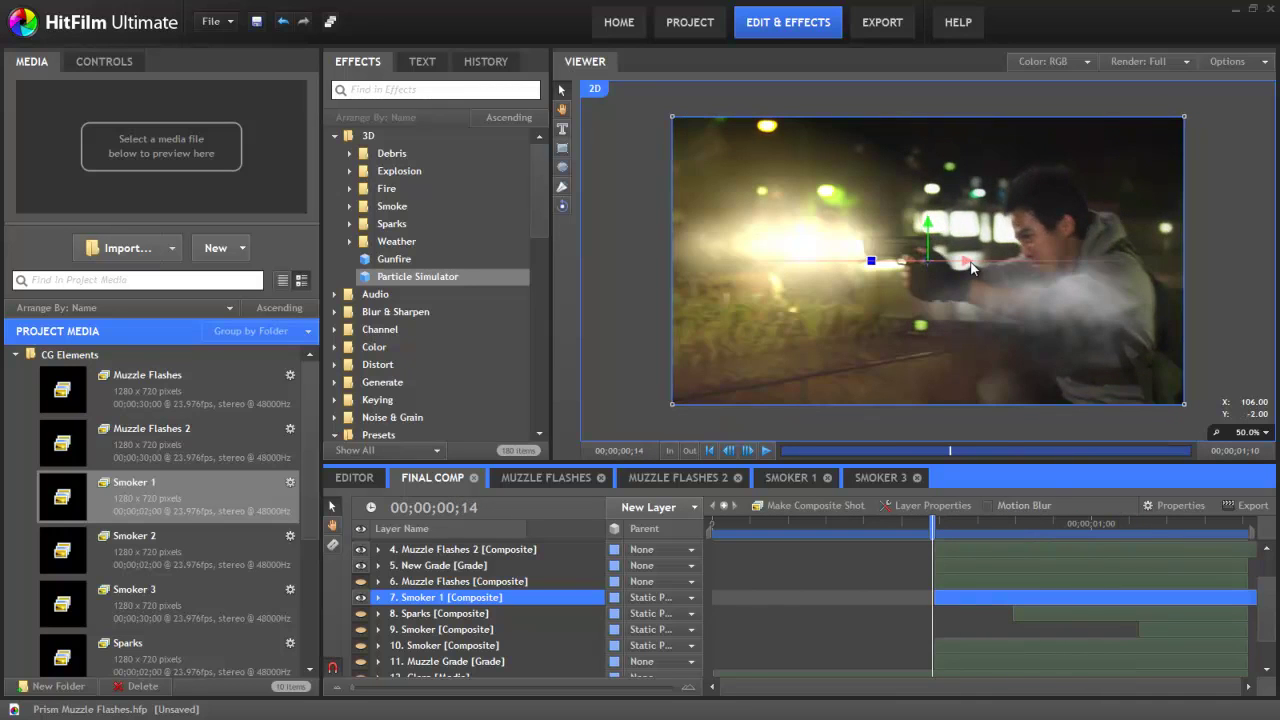
# Step: Shrink the Smoker 1 puff and position it over the muzzle flash, then preview
pyautogui.moveTo(966, 261); pyautogui.dragTo(676, 169)
pyautogui.moveTo(931, 352); pyautogui.dragTo(888, 320)
pyautogui.moveTo(674, 172); pyautogui.dragTo(773, 176)
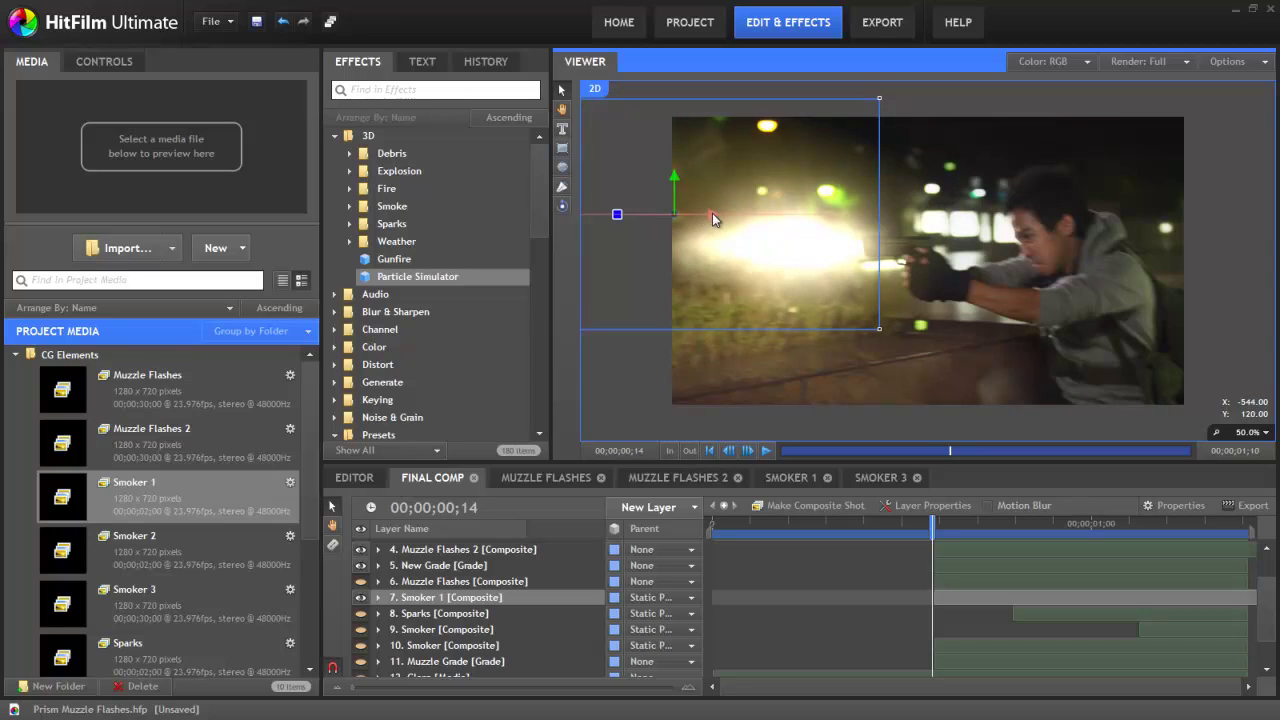
pyautogui.moveTo(712, 213); pyautogui.dragTo(885, 240)
pyautogui.moveTo(797, 241); pyautogui.dragTo(758, 236)
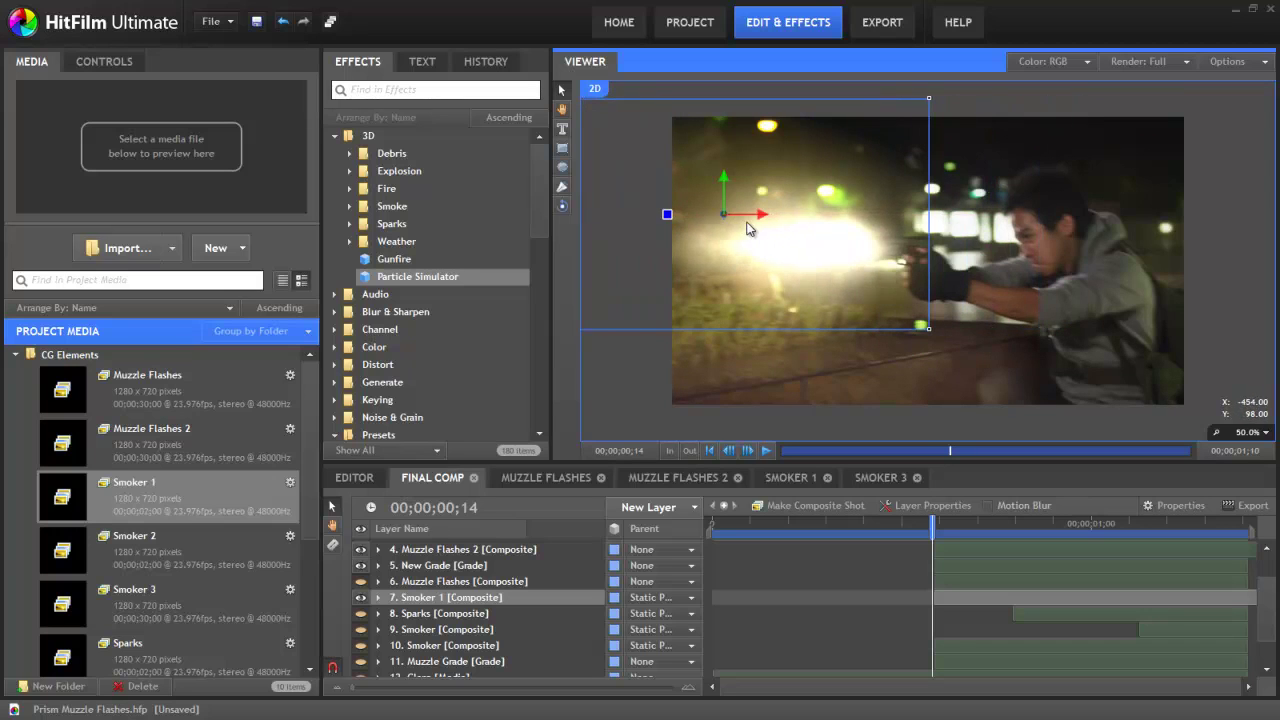
pyautogui.click(932, 524)
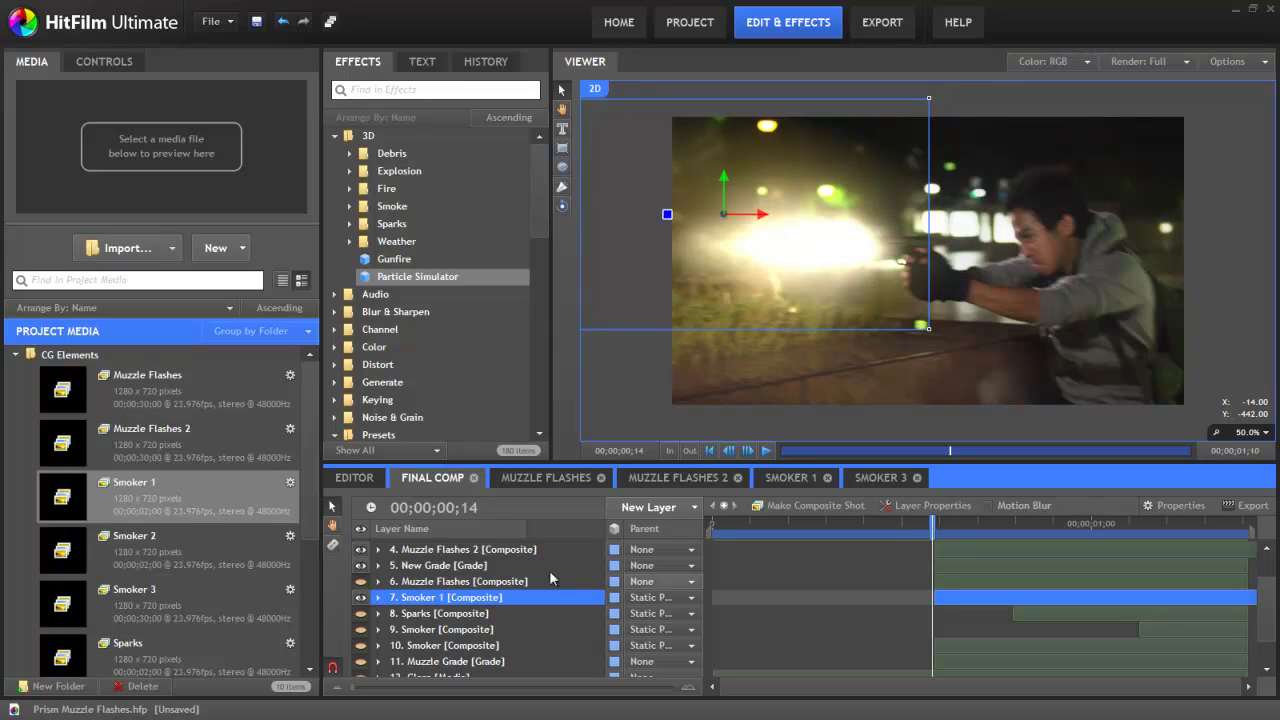
pyautogui.click(917, 595)
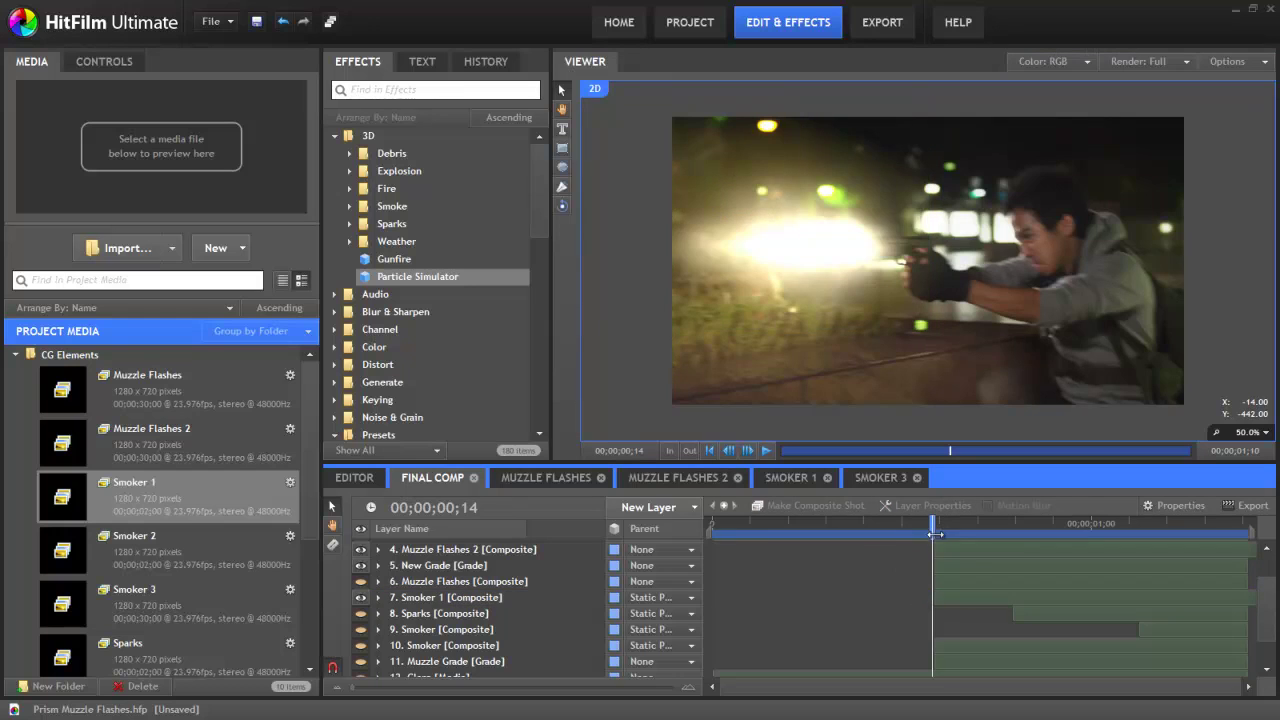
pyautogui.moveTo(932, 524); pyautogui.dragTo(1186, 528)
pyautogui.moveTo(1065, 546); pyautogui.dragTo(942, 540)
# Step: Drop Smoker 1's transform opacity to 68% and preview the softer smoke
pyautogui.click(404, 599)
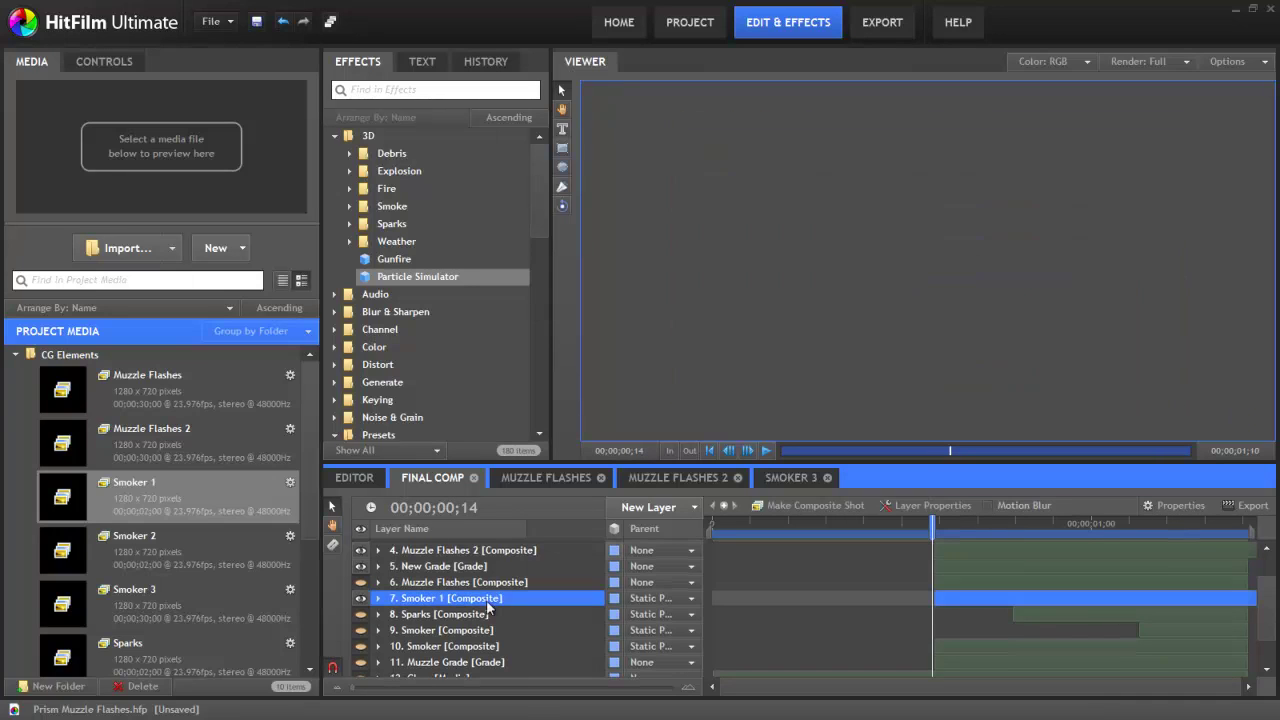
pyautogui.click(95, 66)
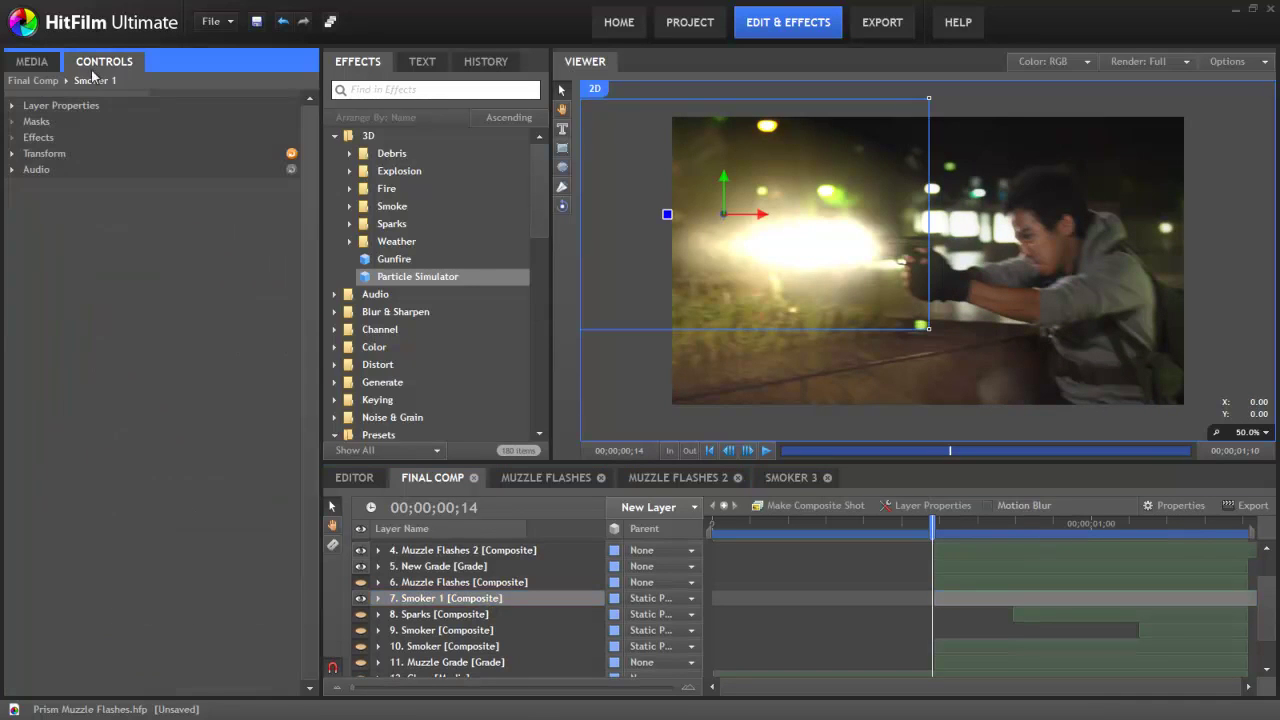
pyautogui.click(12, 154)
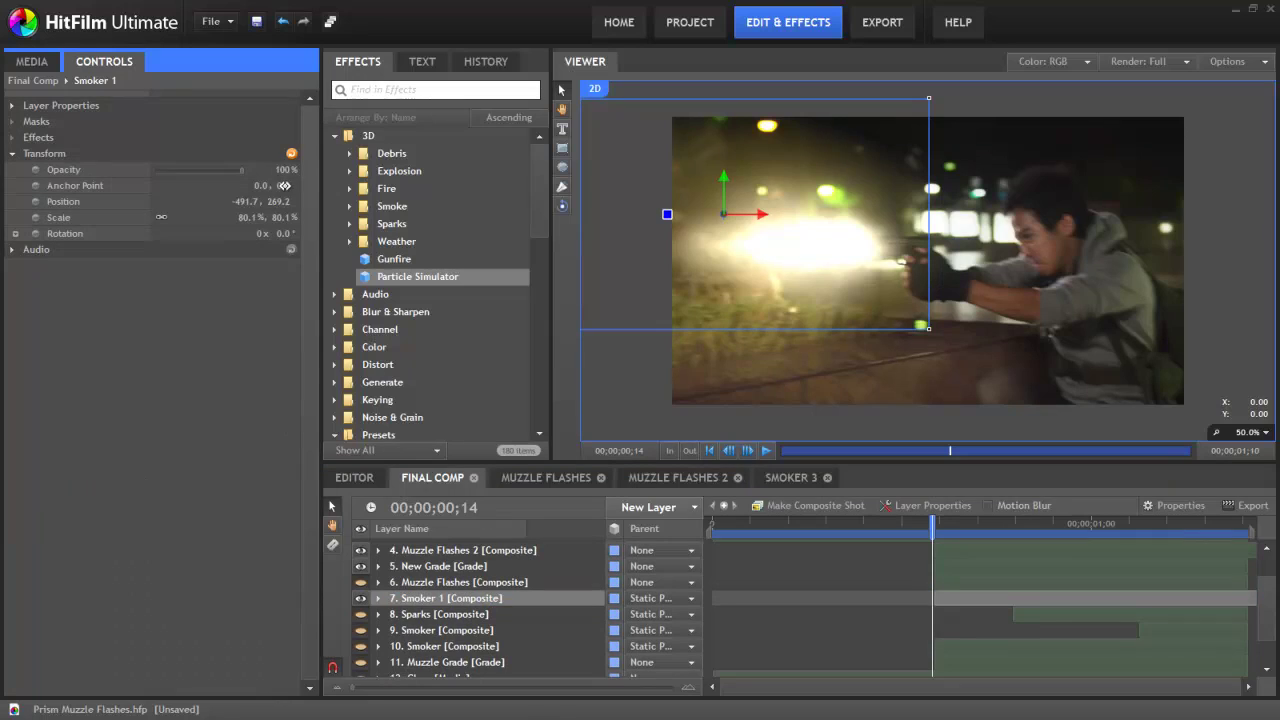
pyautogui.moveTo(289, 170); pyautogui.dragTo(272, 171)
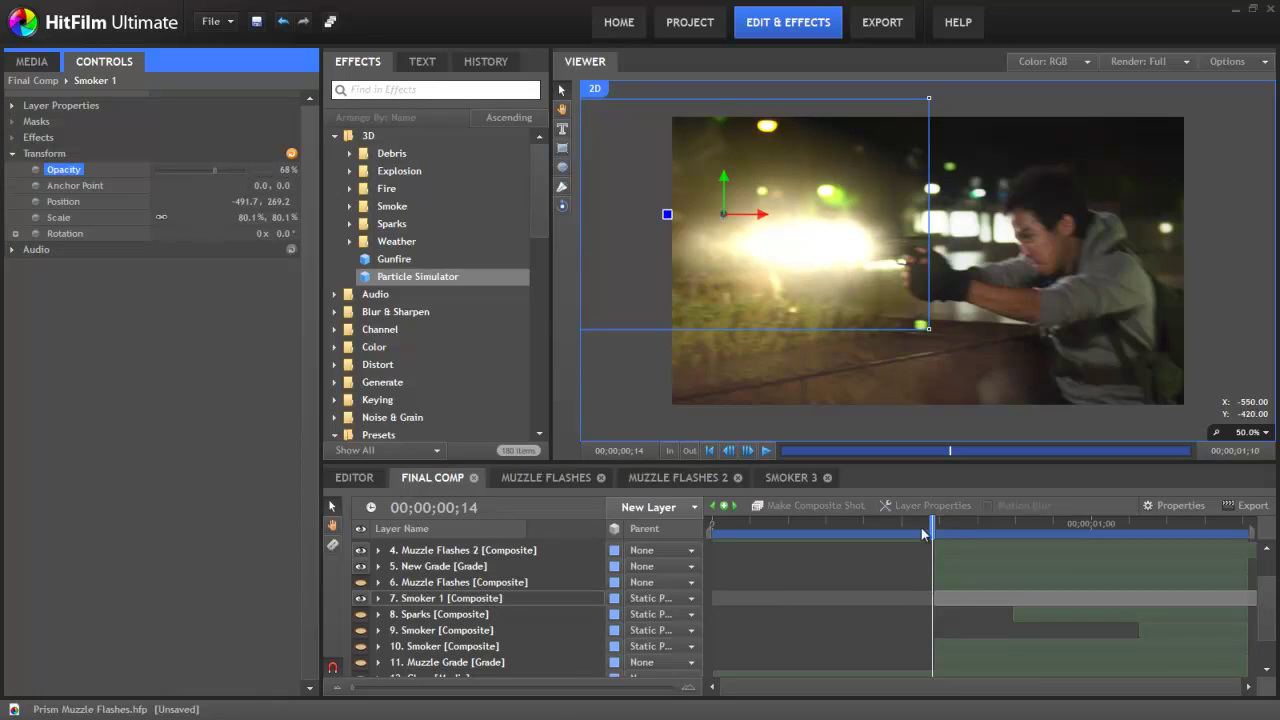
pyautogui.moveTo(933, 535)
pyautogui.mouseDown()
pyautogui.moveTo(1185, 537)
pyautogui.moveTo(918, 540)
pyautogui.mouseUp()
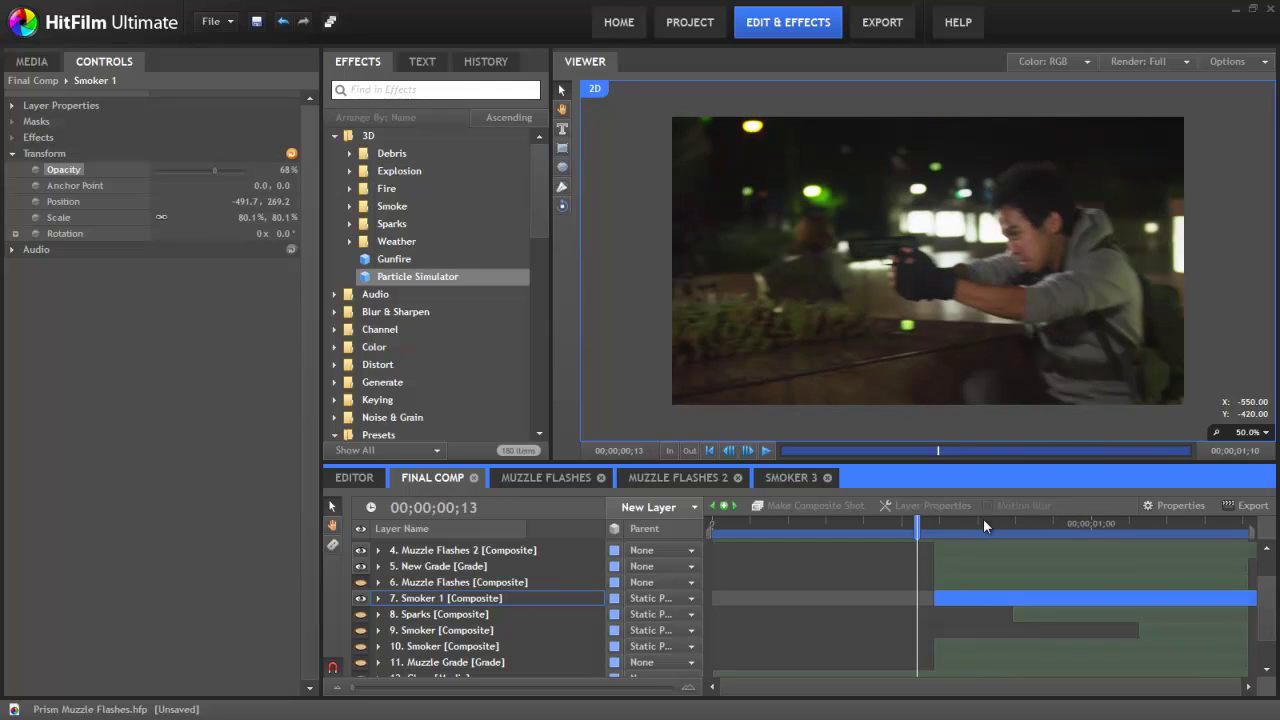